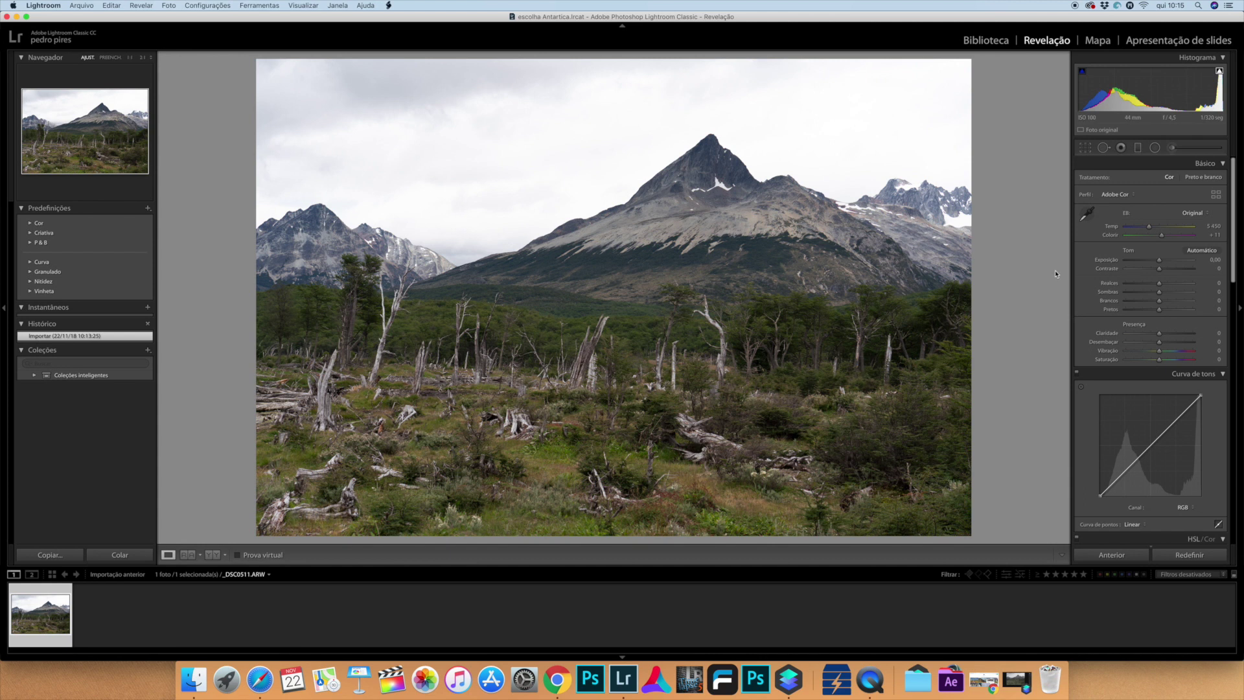
Level the mountain photo with a -0.26° crop angle and commit it
click(1085, 148)
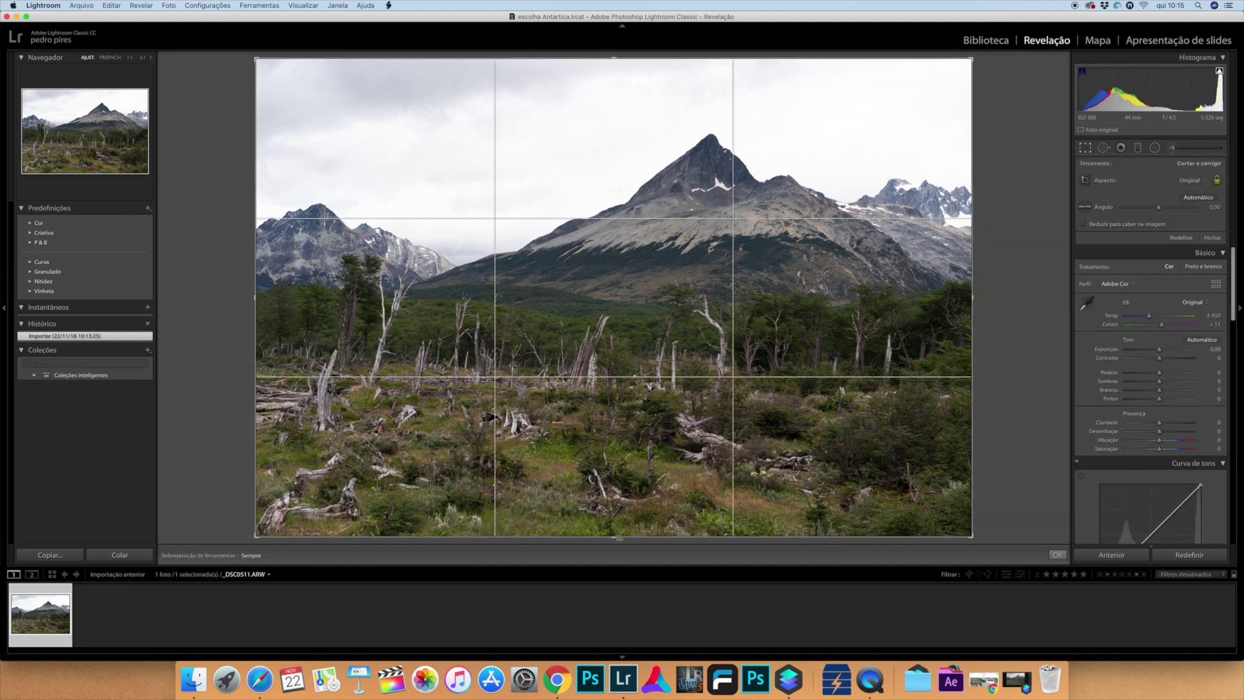
drag(1158, 207, 1157, 208)
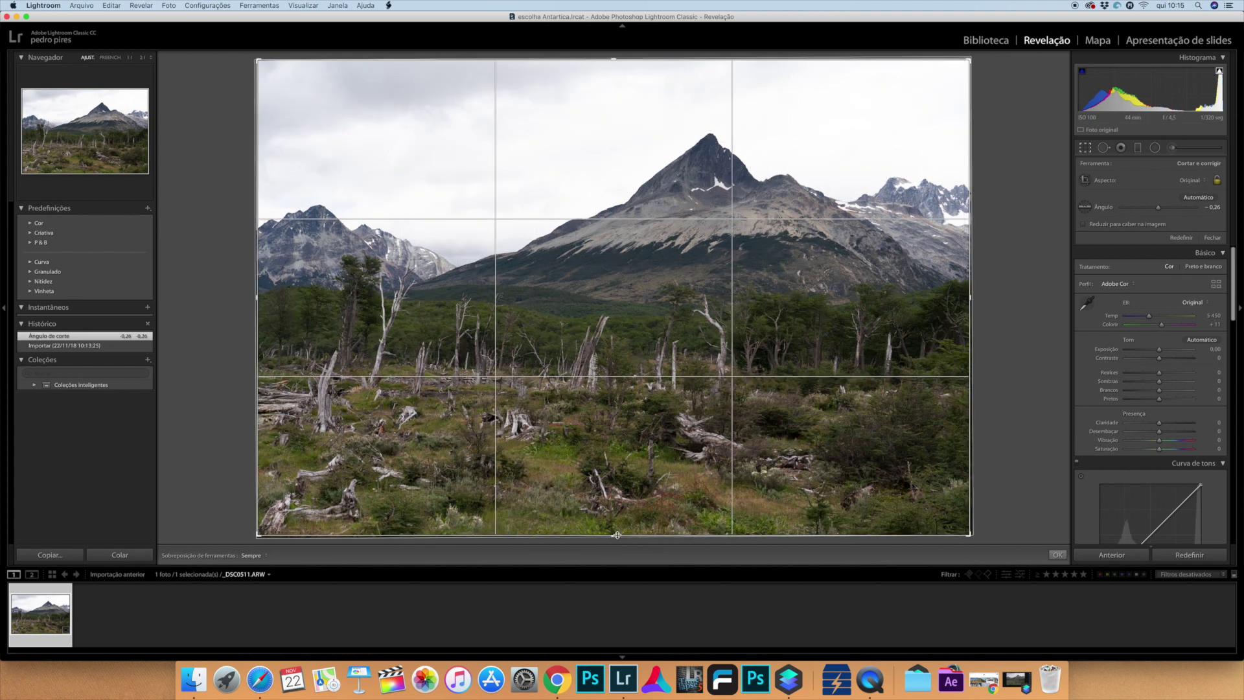
key(Return)
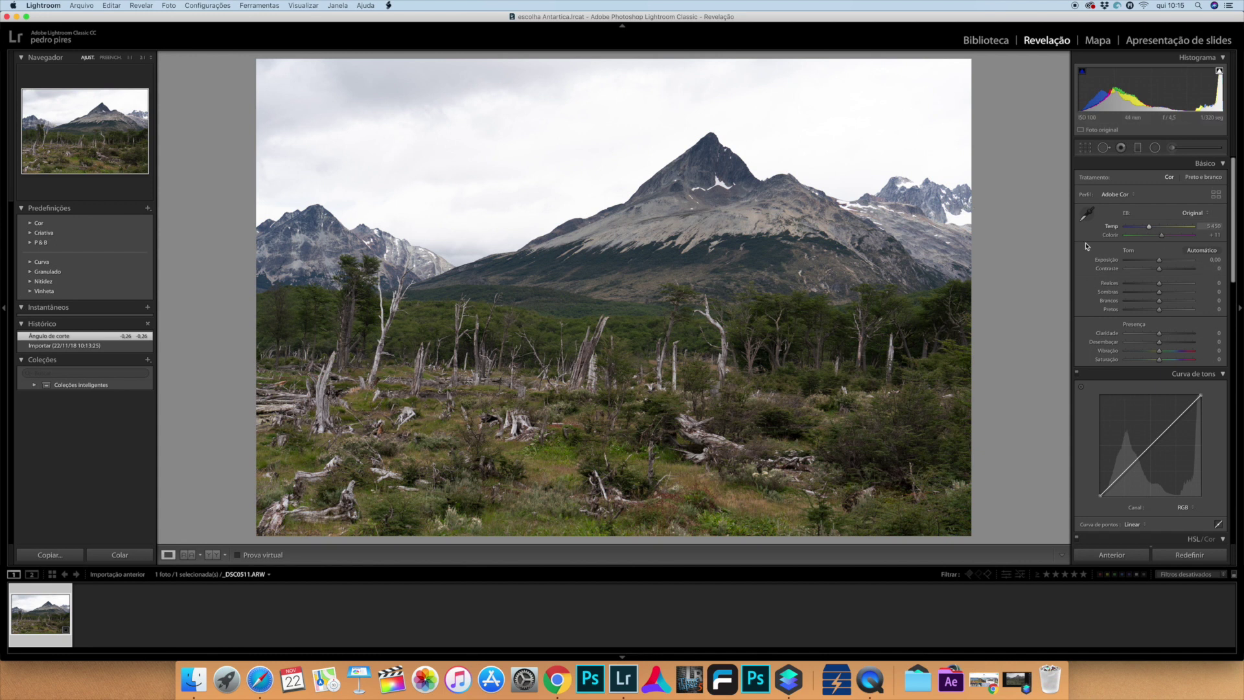
click(1202, 250)
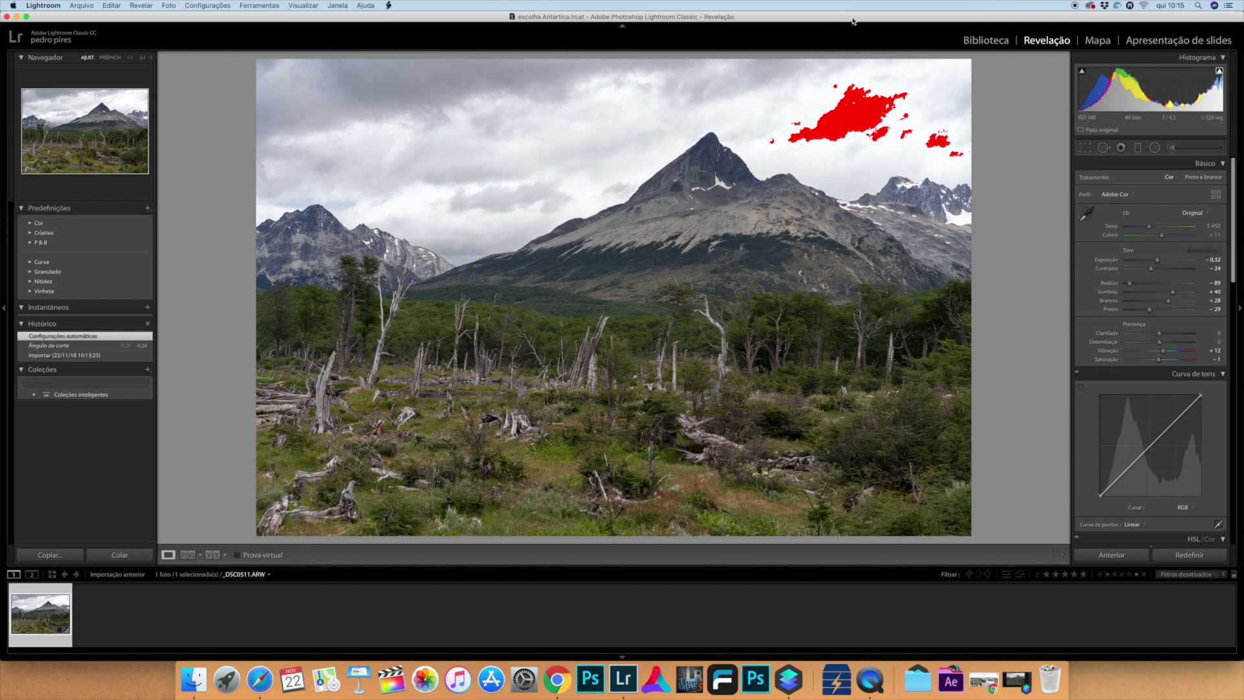
click(1218, 72)
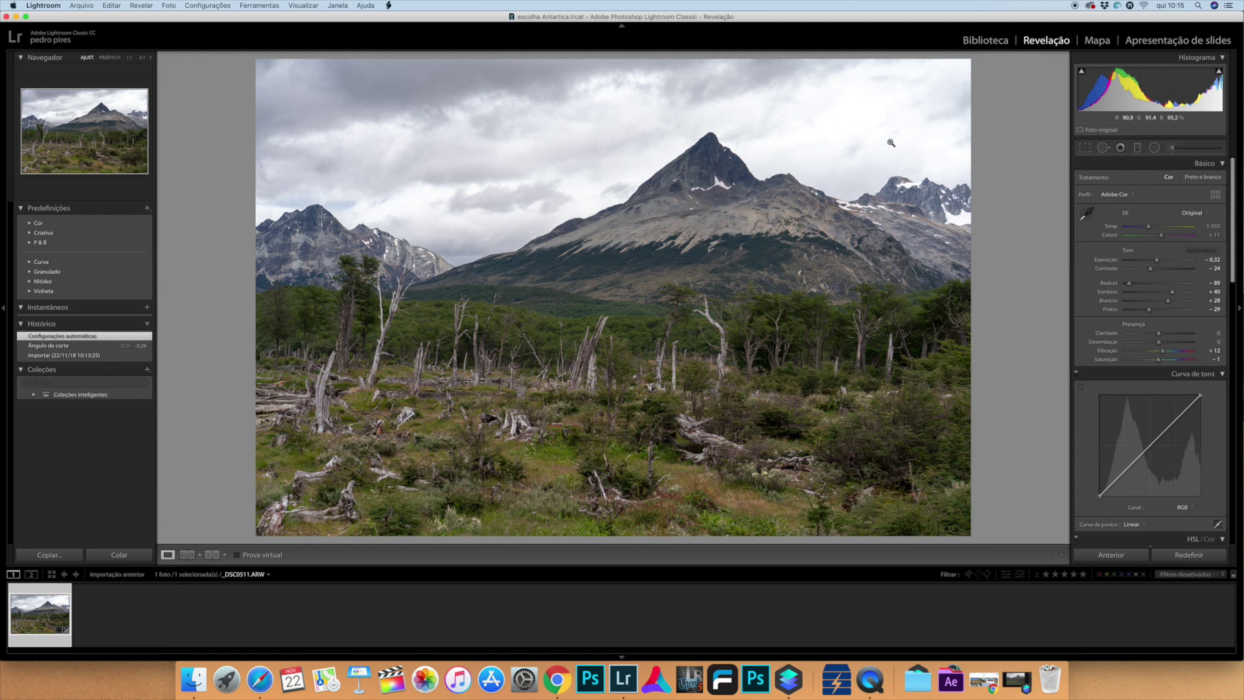
click(1218, 73)
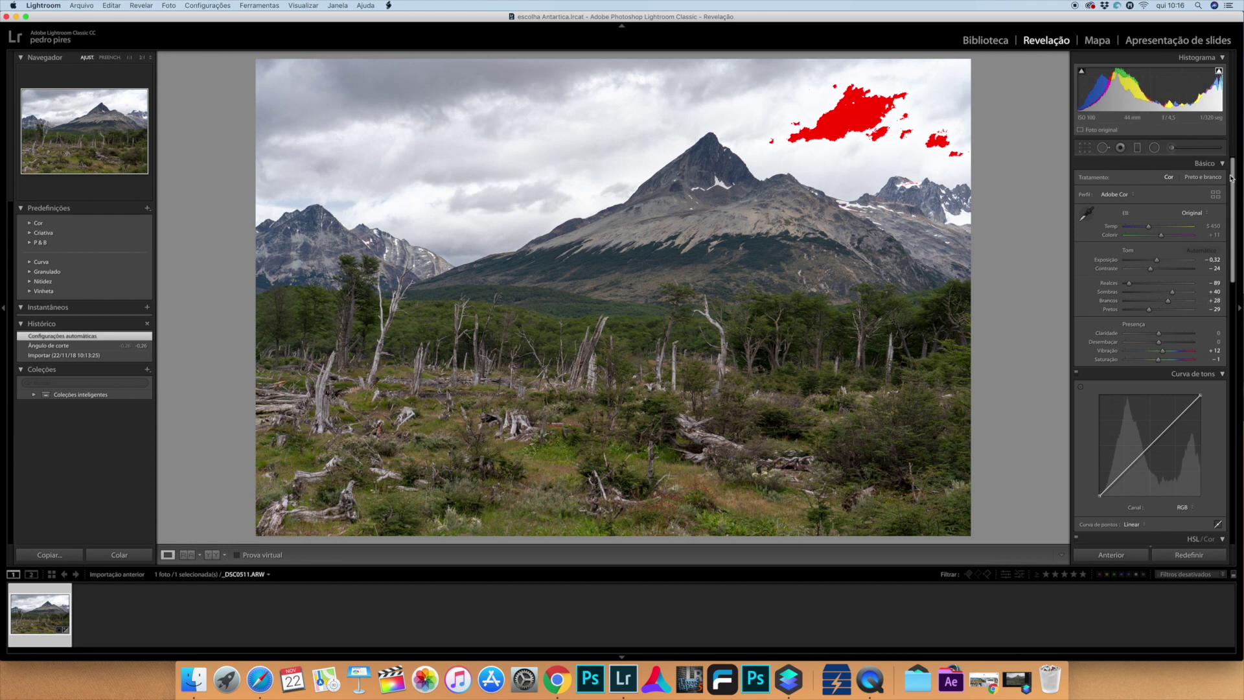
click(1217, 72)
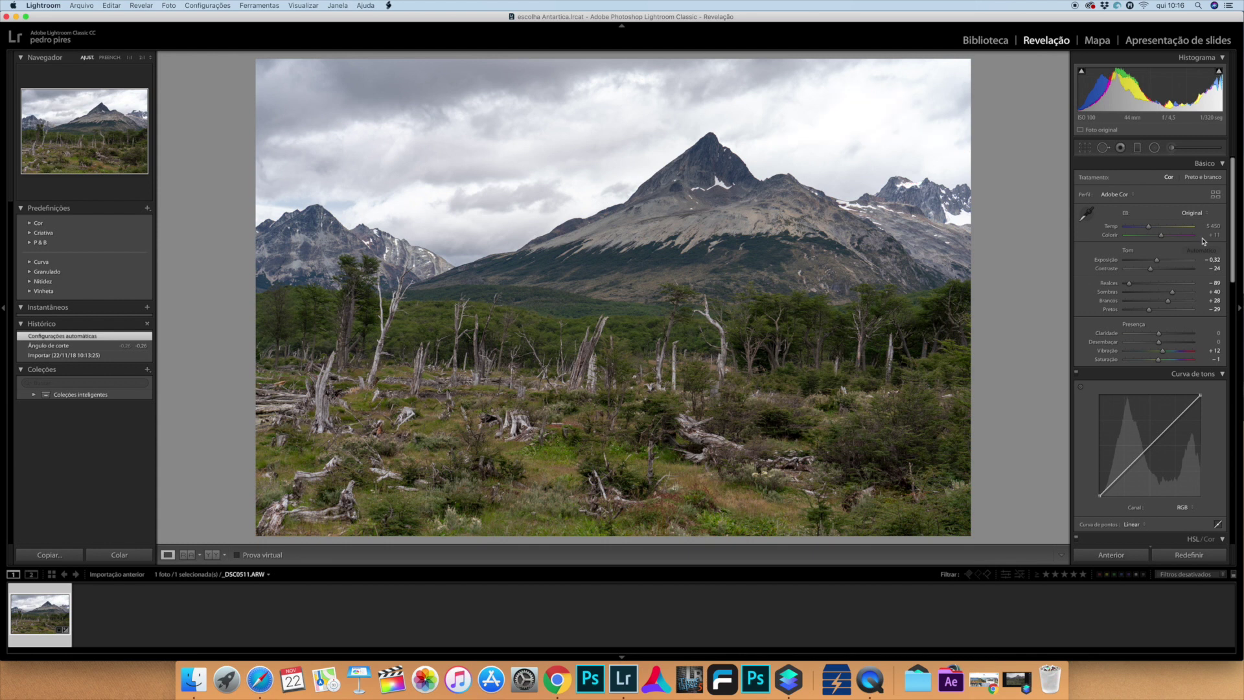
key(super+z)
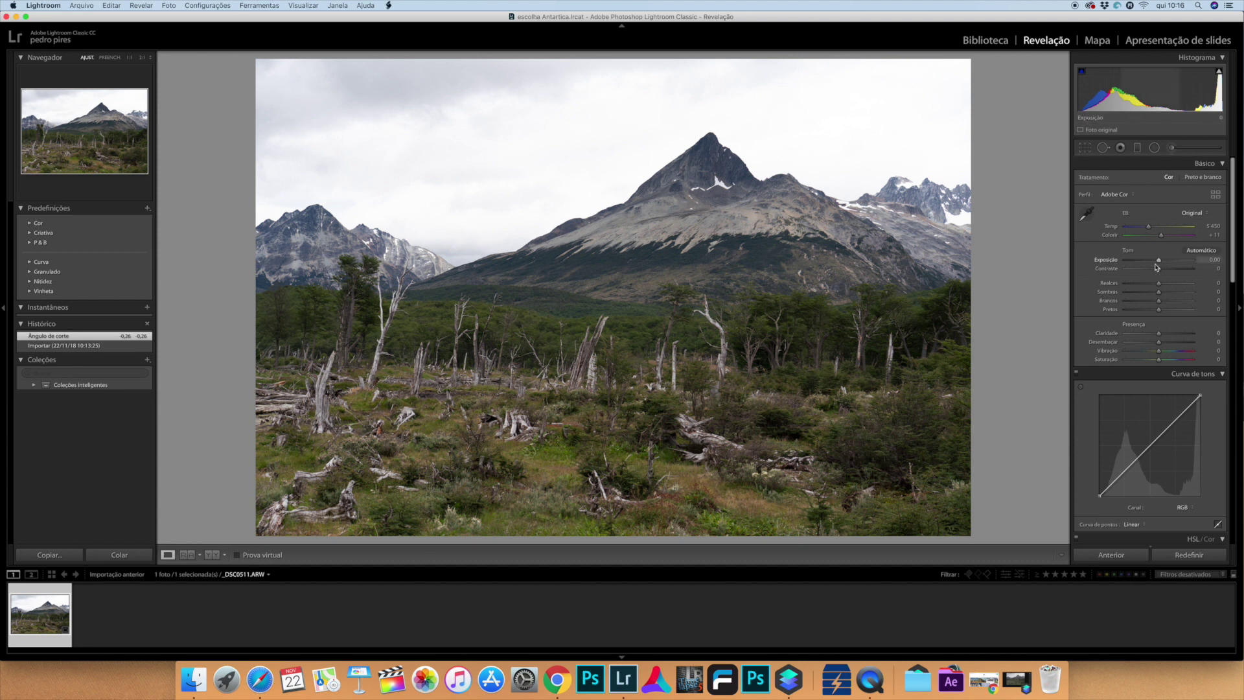
Set Highlights -84, Shadows +31, Contrast +22, Clarity +6, Dehaze +5, Vibrance +14, Saturation +2
drag(1141, 289, 1169, 272)
drag(1159, 333, 1162, 363)
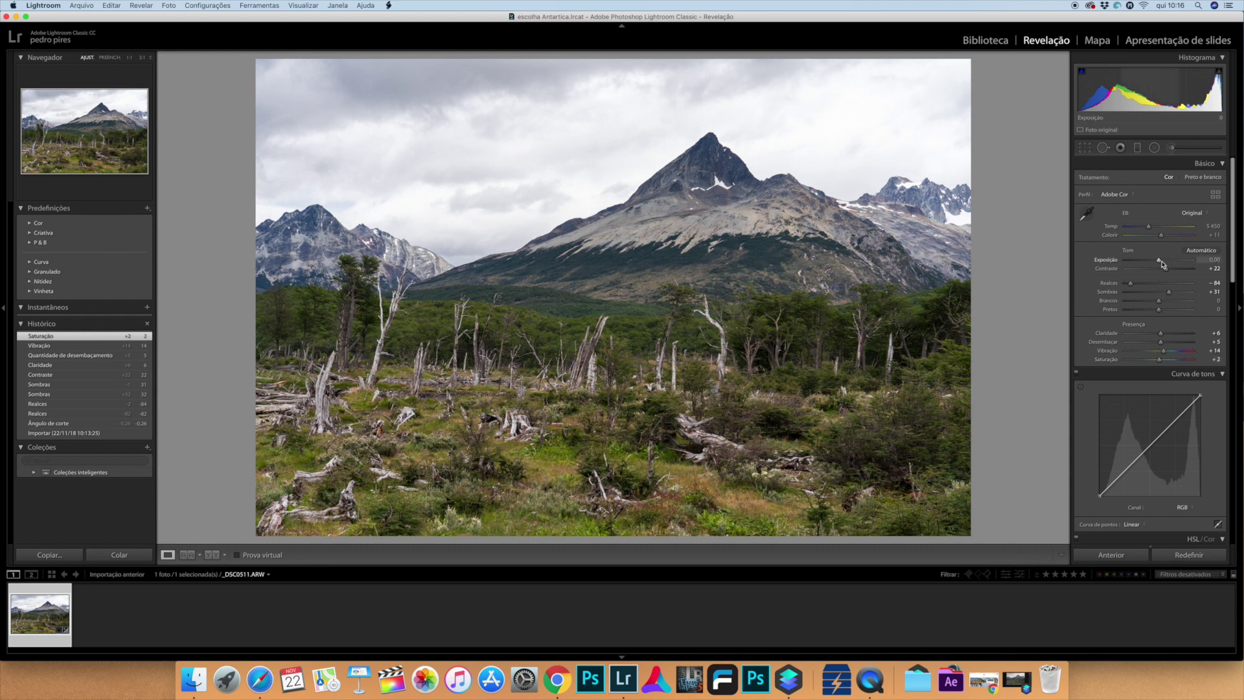
Raise HSL Yellow saturation to +5 and Orange to +1
scroll(1171, 414, down, 6)
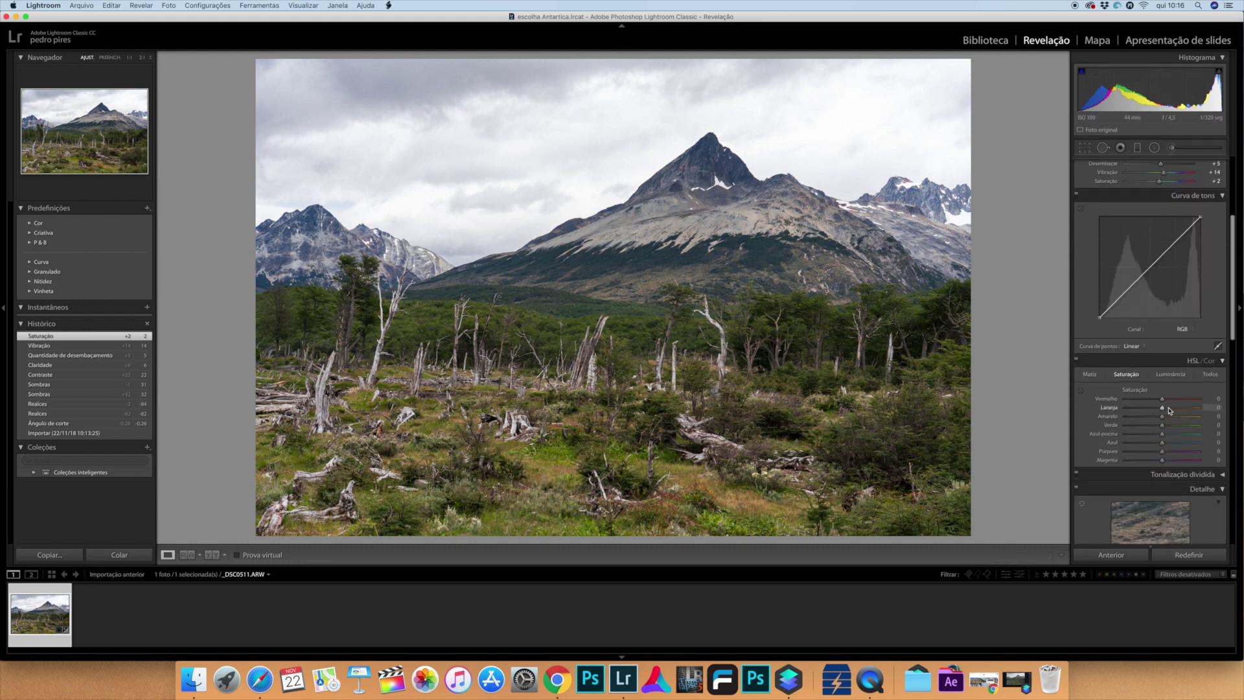
scroll(1165, 414, down, 3)
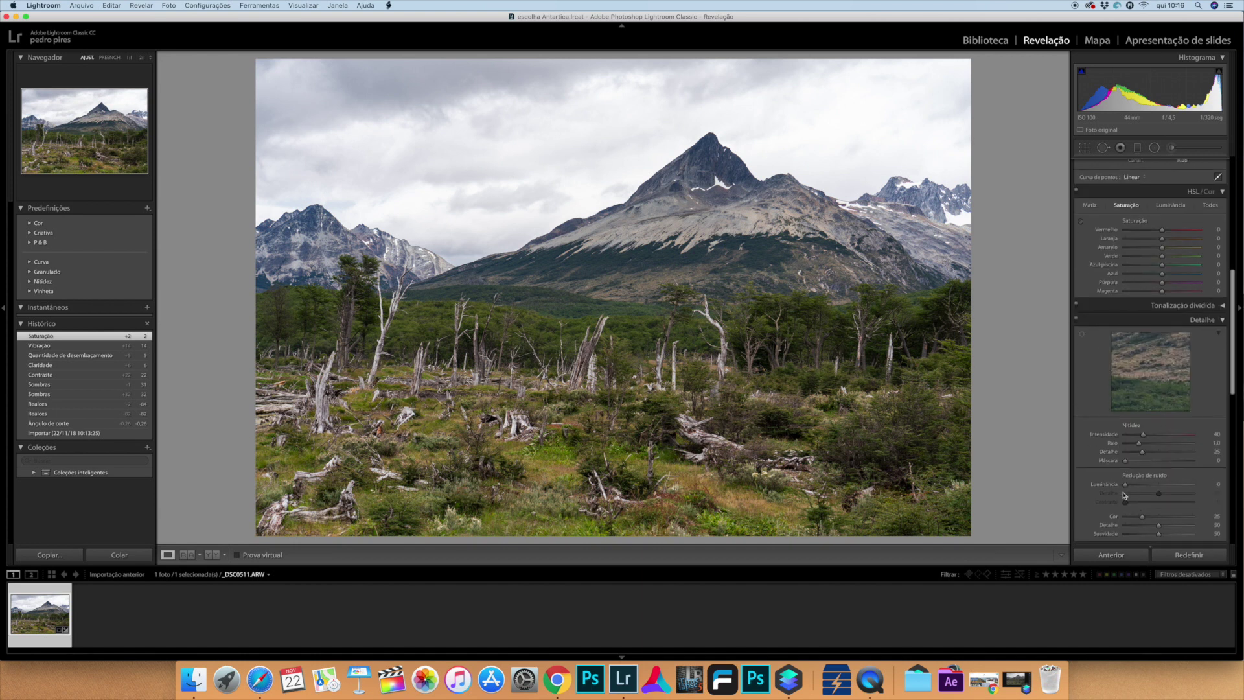
drag(1161, 248, 1164, 250)
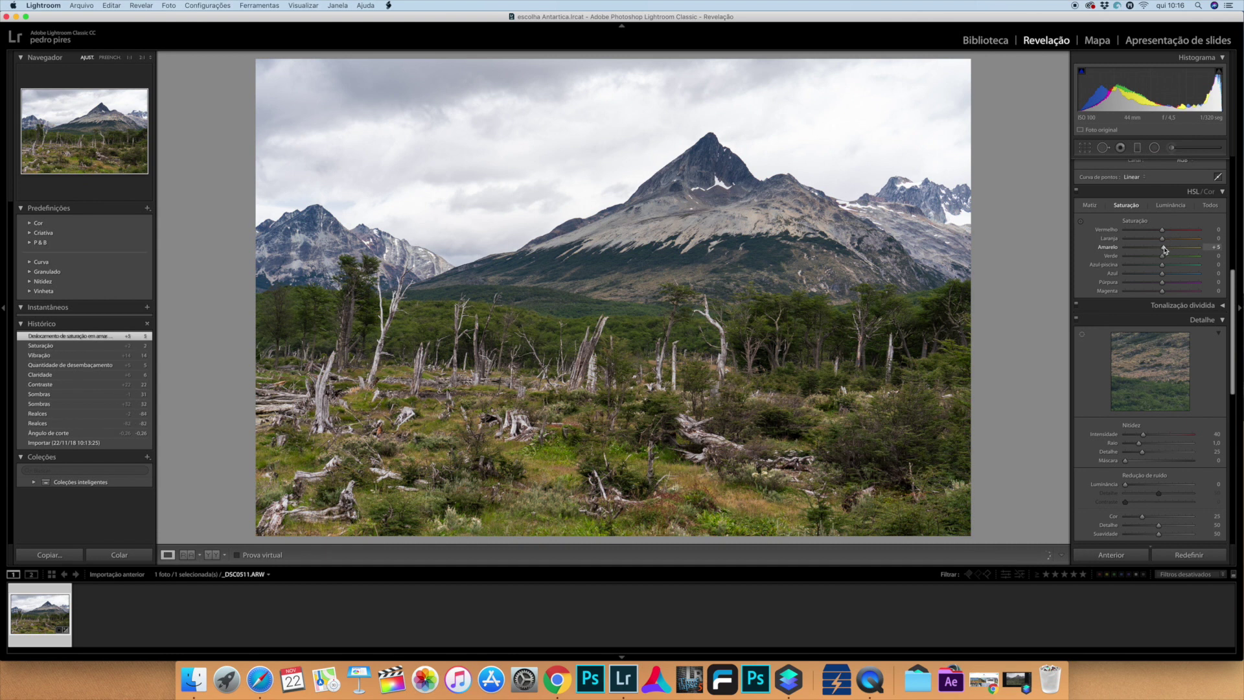
click(1163, 242)
drag(1163, 243, 1164, 242)
Enable Remove Chromatic Aberration in Lens Corrections
scroll(1135, 440, down, 2)
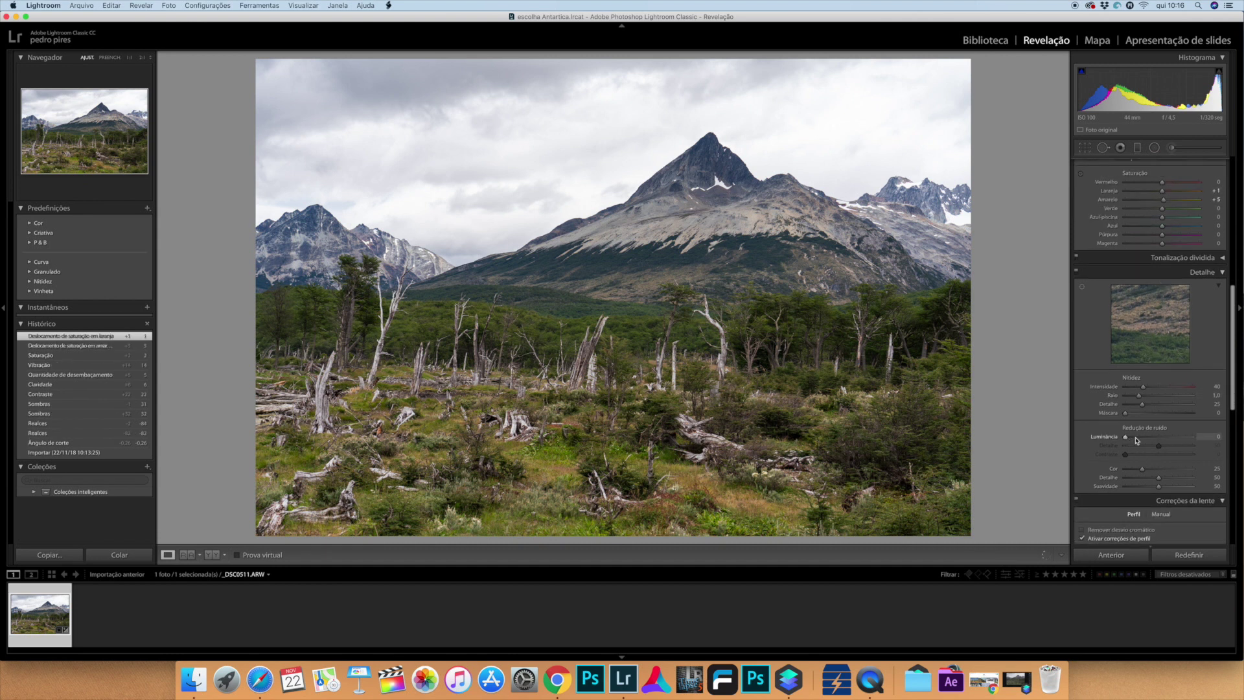
scroll(1135, 440, down, 4)
click(1149, 412)
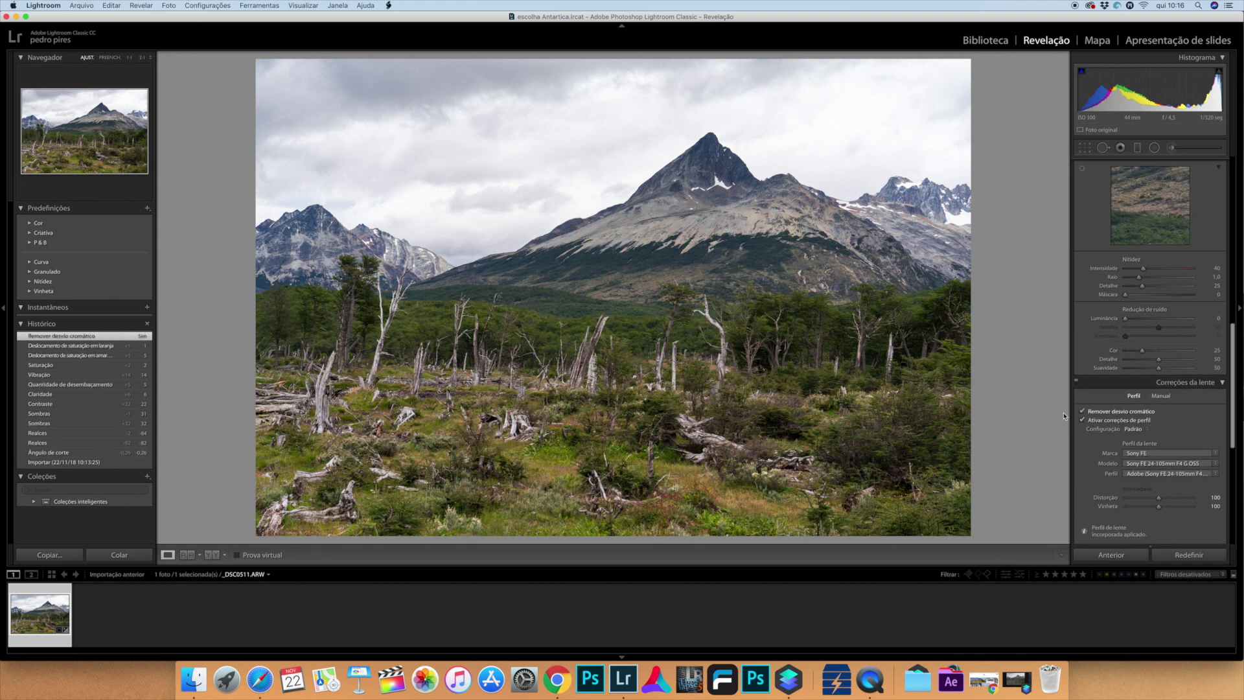
scroll(1166, 396, down, 6)
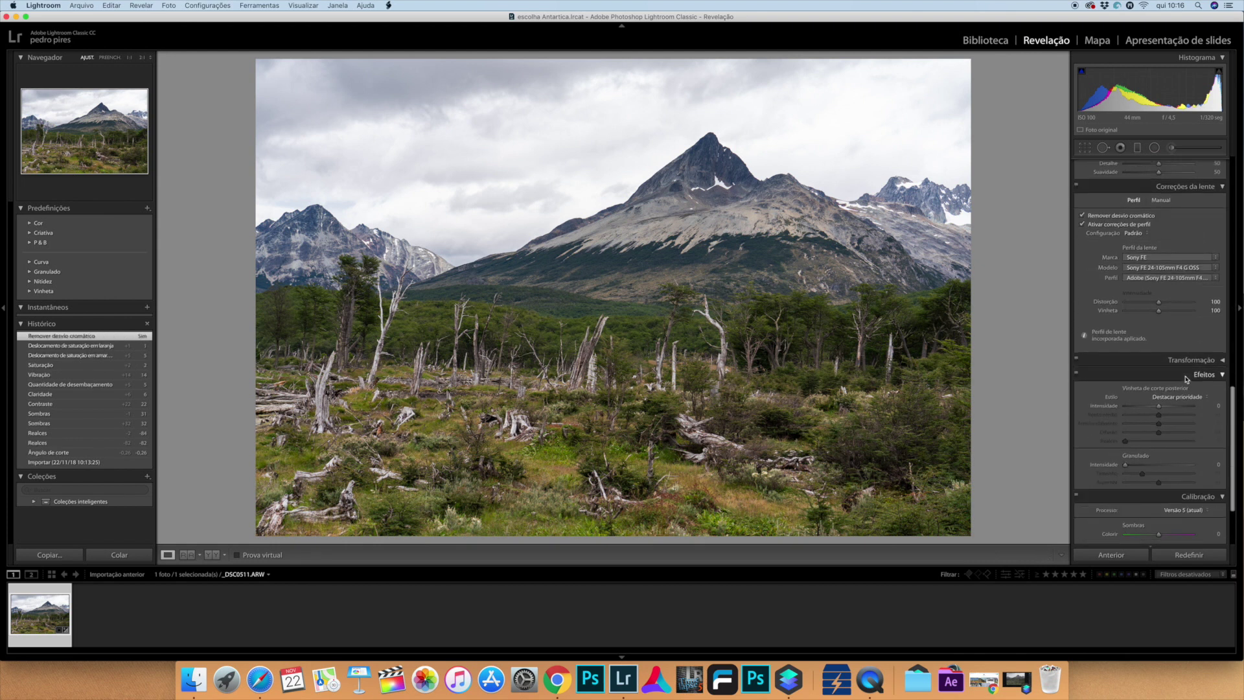
scroll(1186, 379, down, 1)
scroll(1186, 379, up, 15)
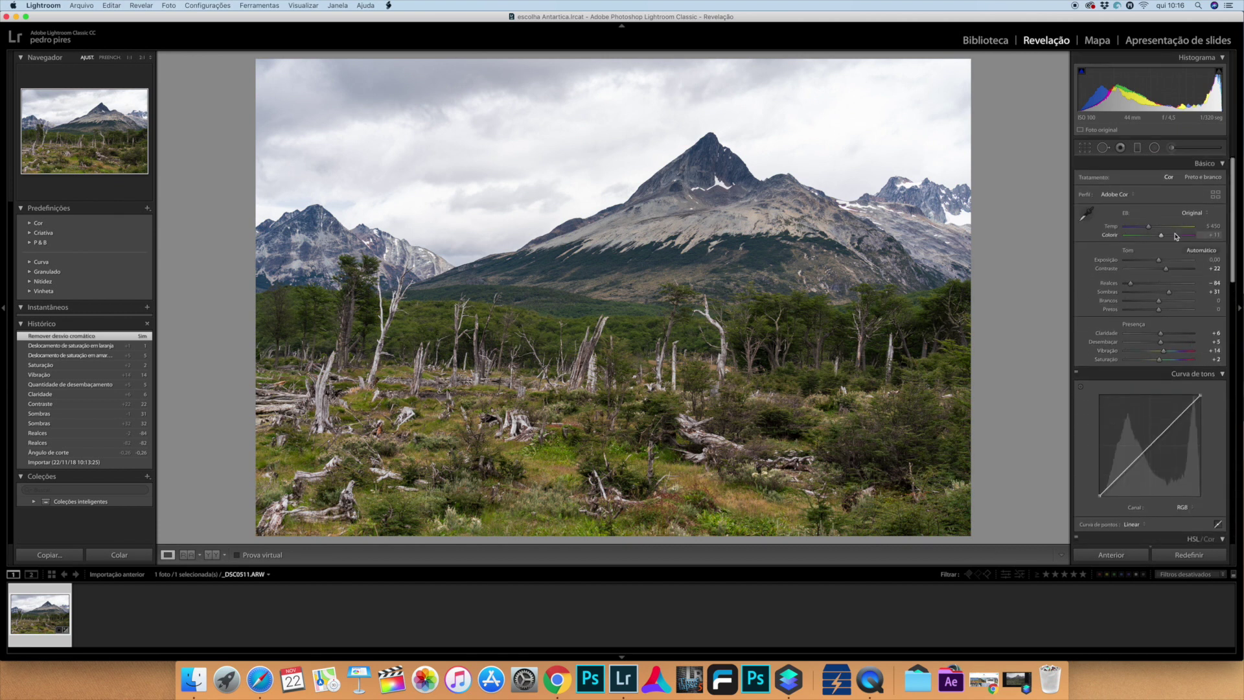
Sample a neutral mountain spot with the WB eyedropper for Temp 5750, Tint +9
click(1090, 218)
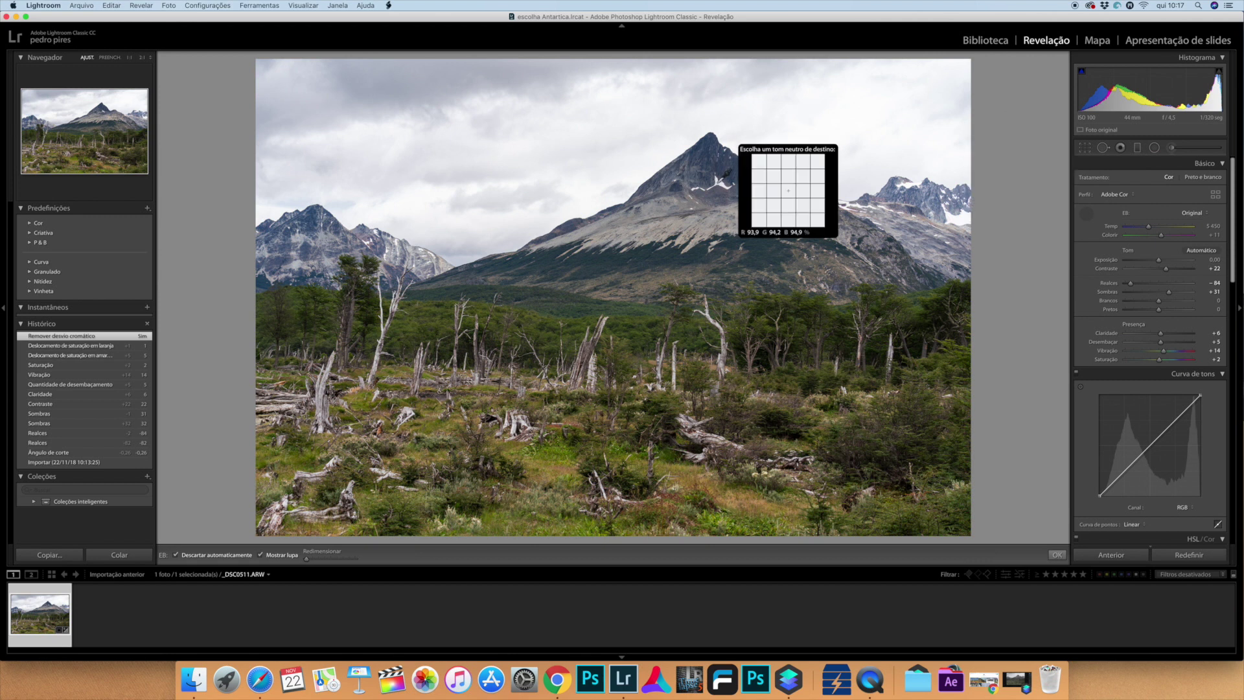
click(719, 181)
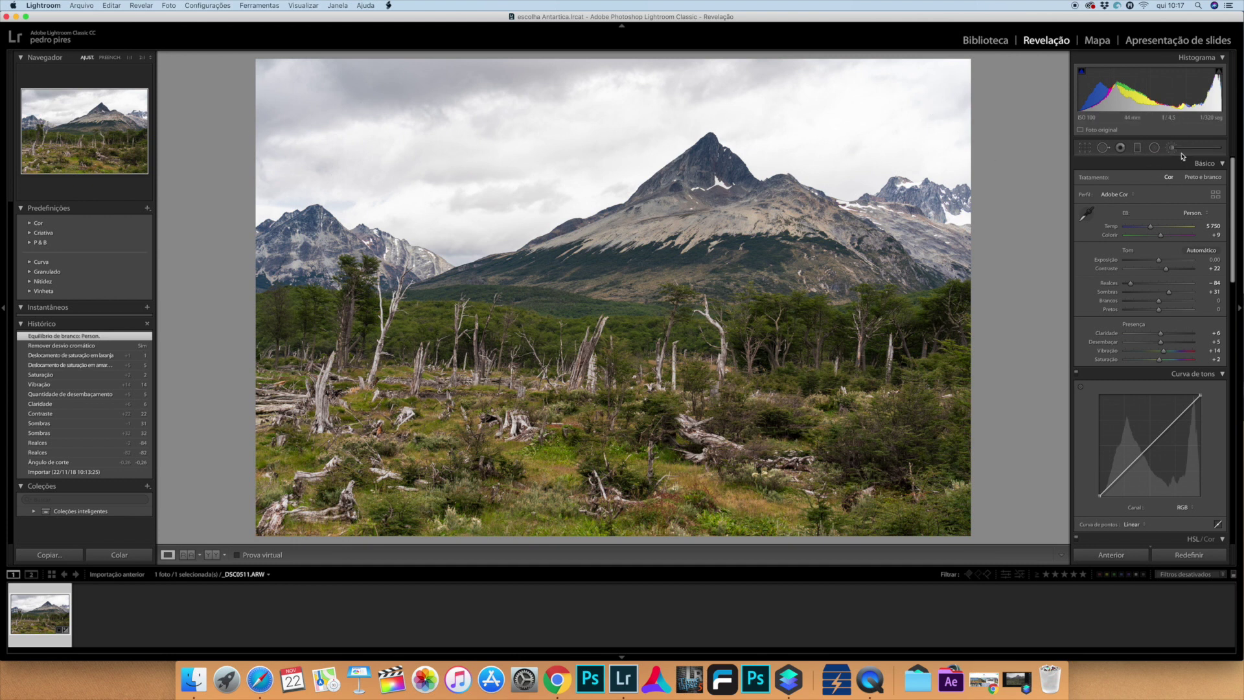
Drag a trial graduated filter over the sky, lower its exposure, then delete it
click(1137, 147)
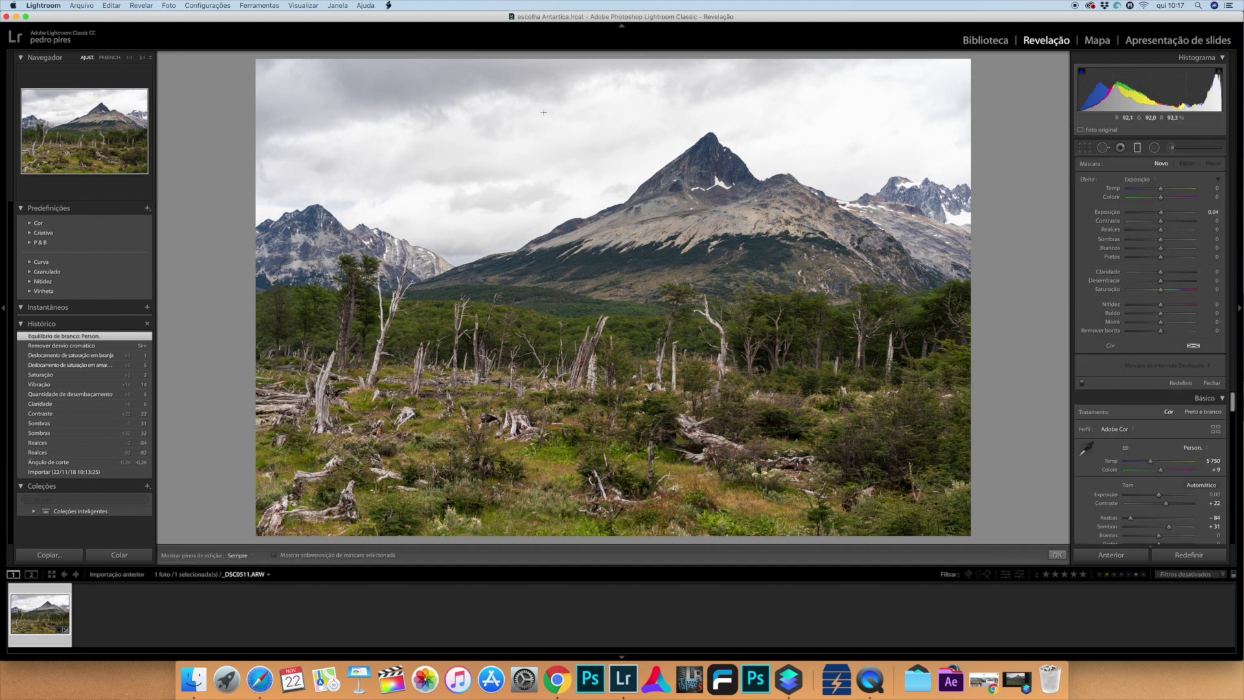
drag(550, 128, 549, 212)
drag(549, 211, 560, 306)
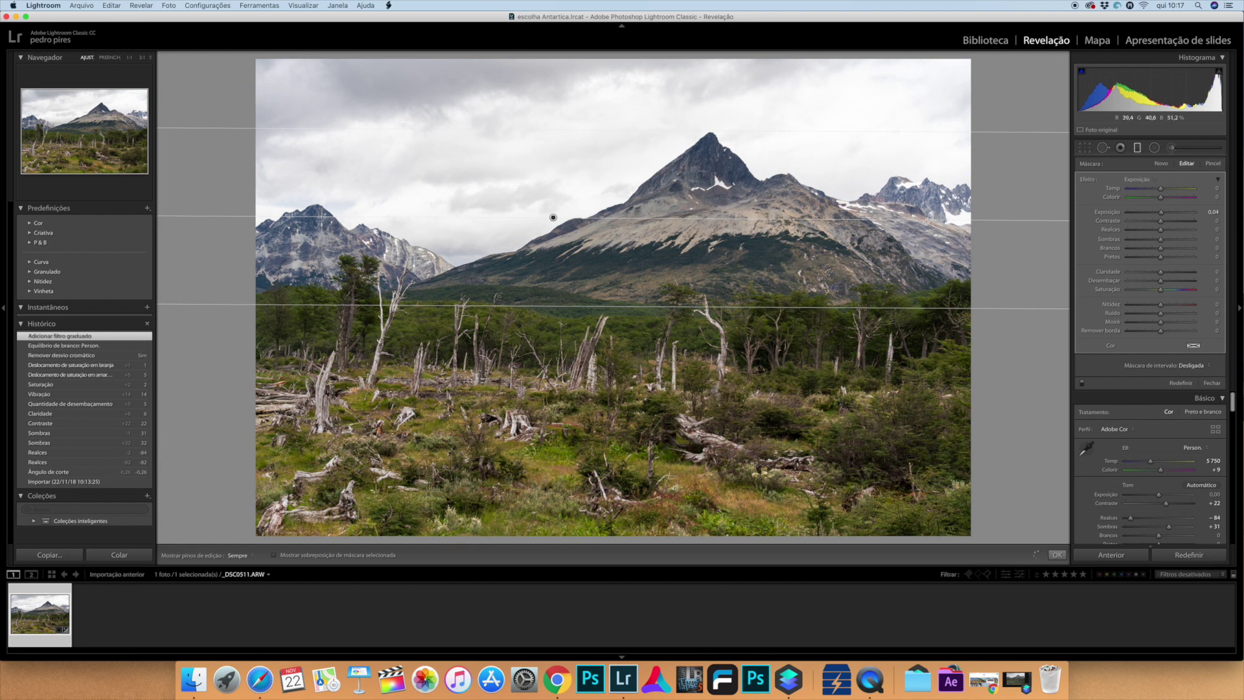
drag(1160, 212, 1132, 217)
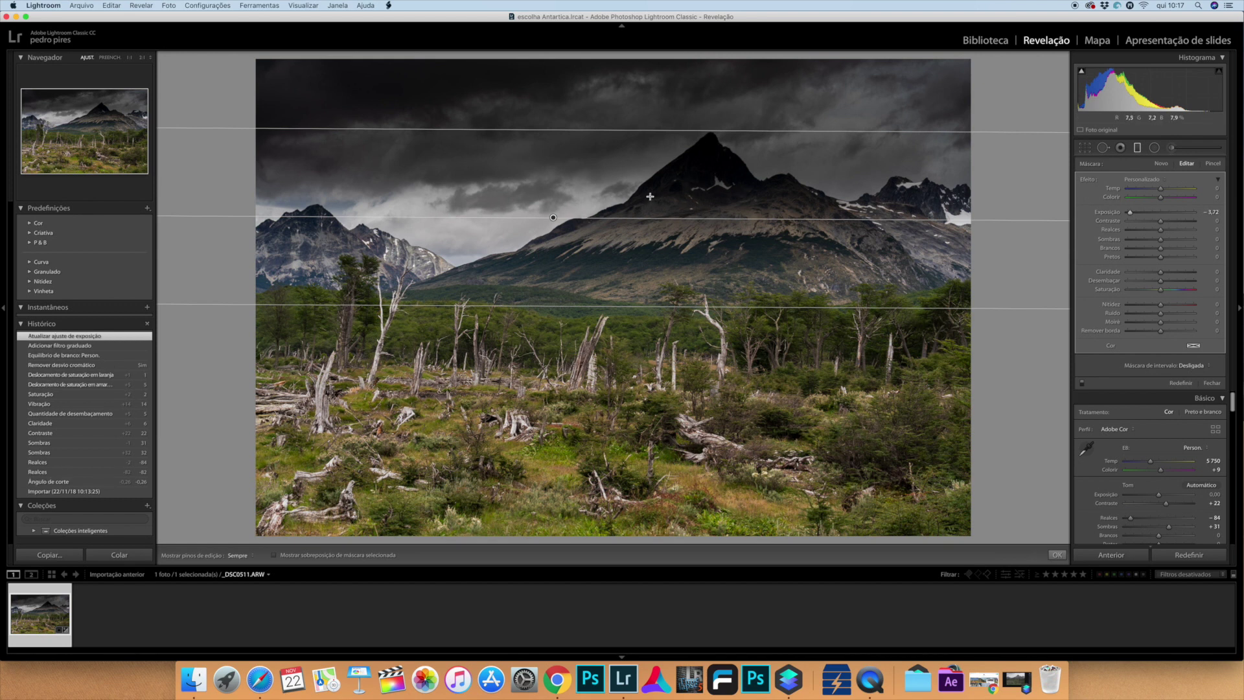
key(Delete)
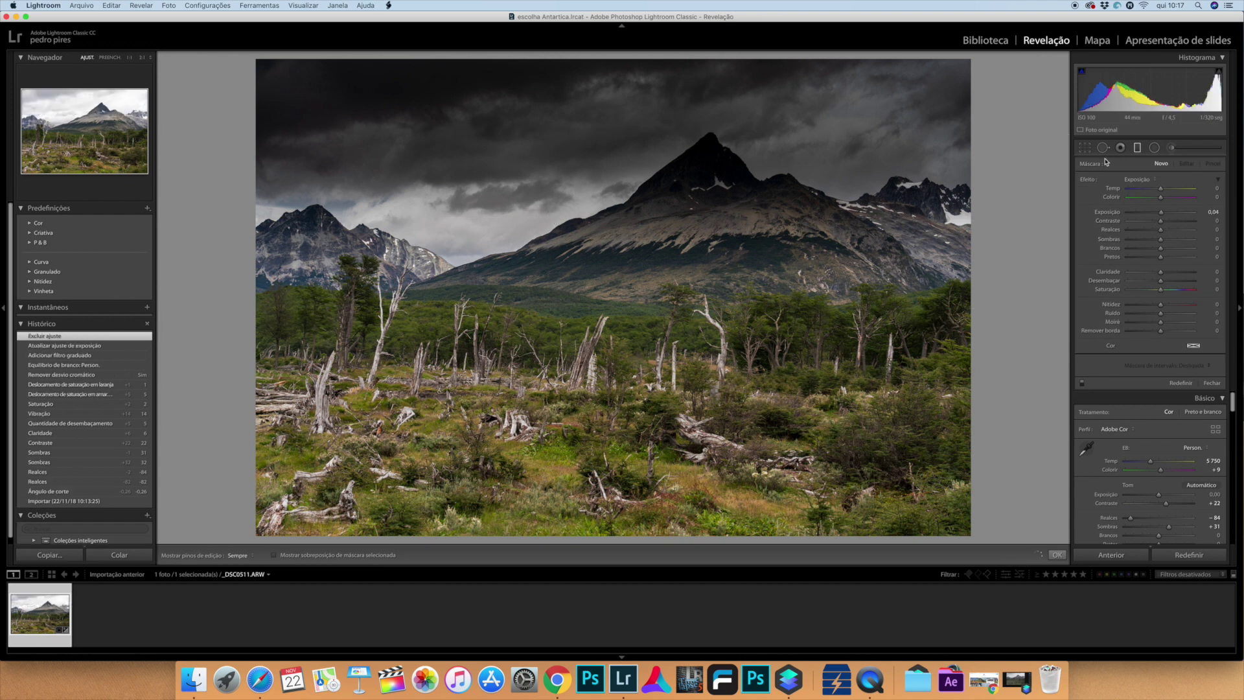
Paint the first adjustment brush strokes across the sky
click(1171, 147)
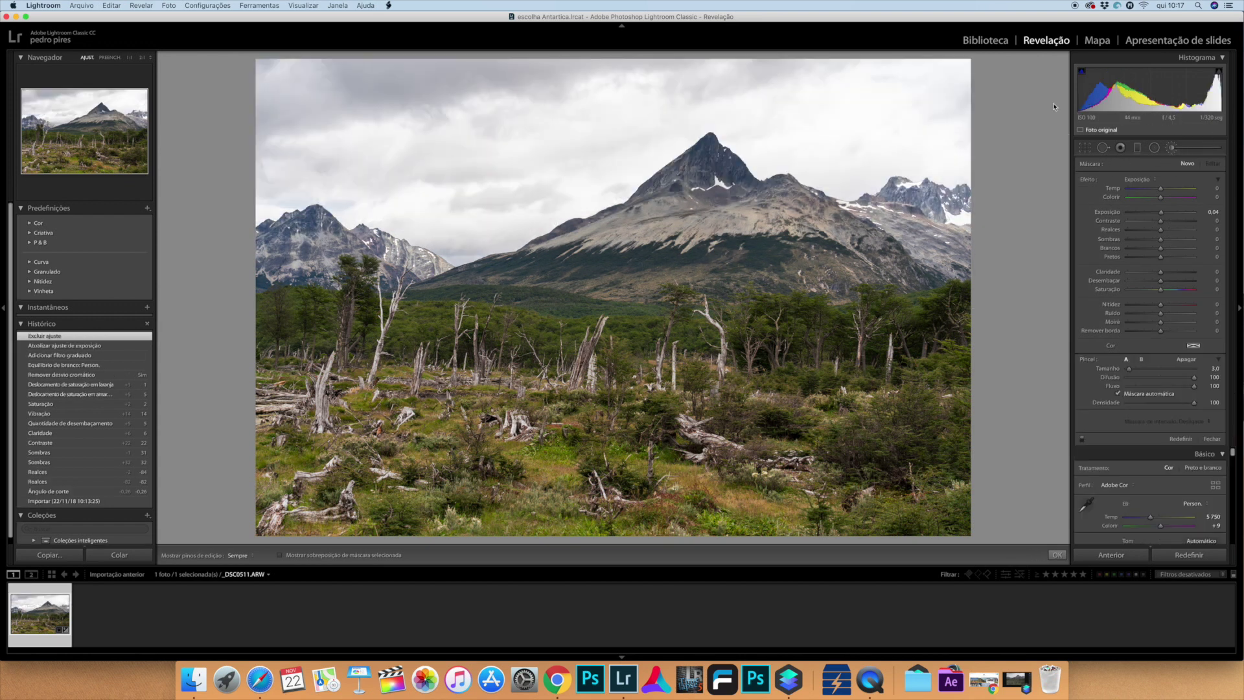
scroll(894, 96, up, 6)
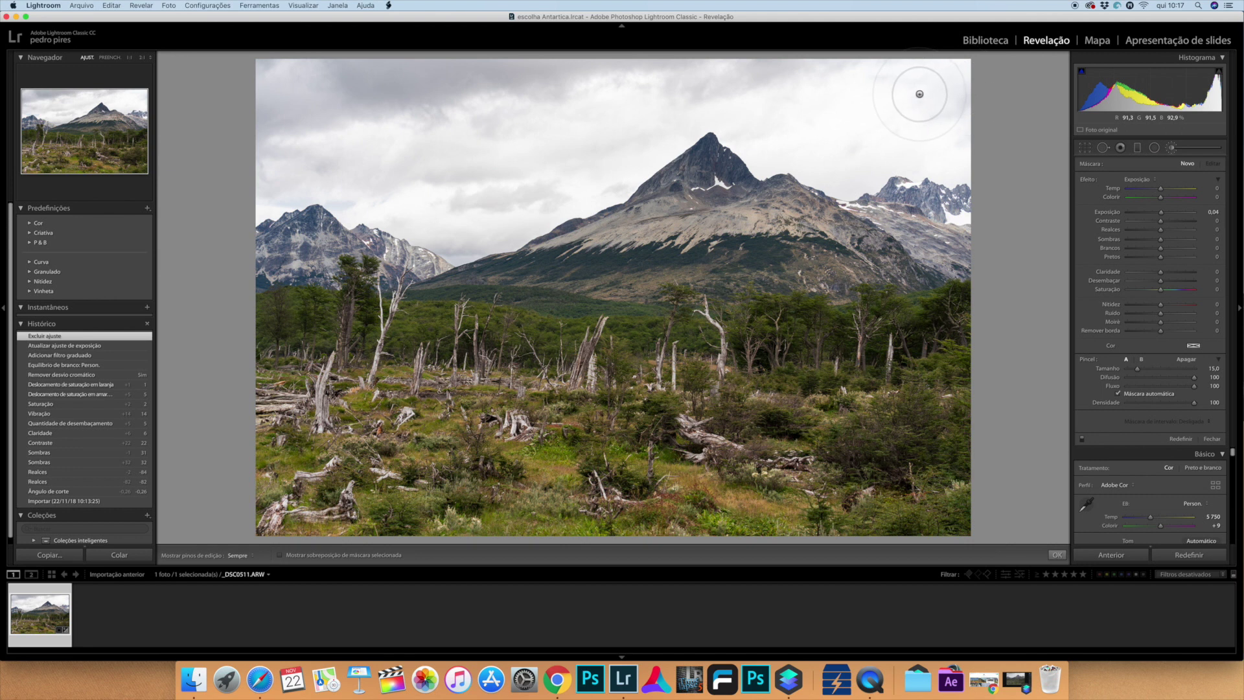
drag(919, 93, 847, 92)
scroll(915, 93, up, 1)
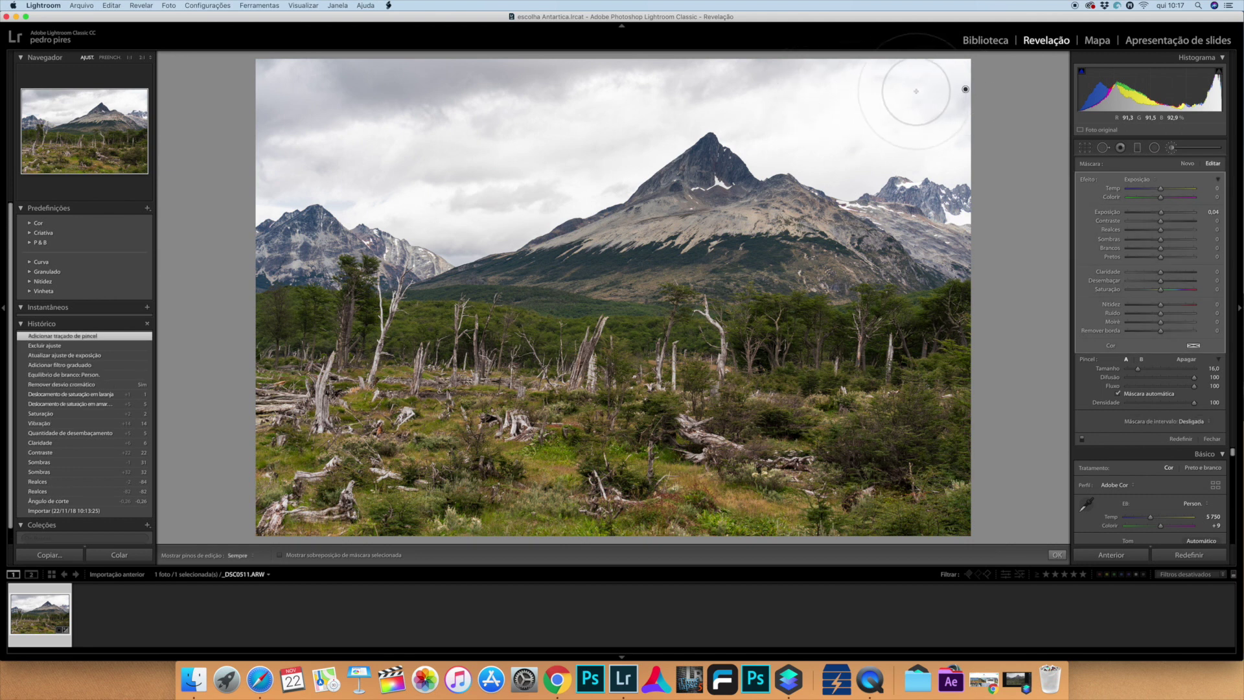
key(h)
mouse_move(639, 122)
mouse_down()
mouse_move(661, 91)
mouse_move(687, 97)
mouse_up()
key(h)
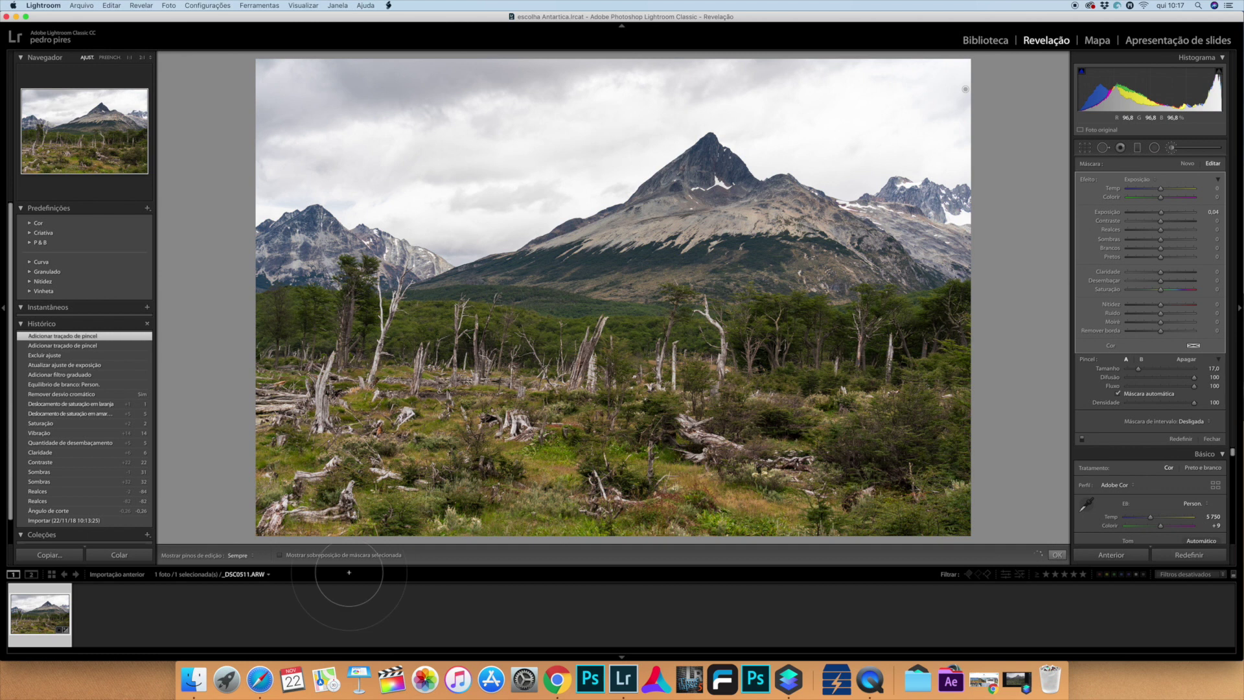
Show the mask overlay and extend the sky mask over clouds and toward the left mountains
click(280, 555)
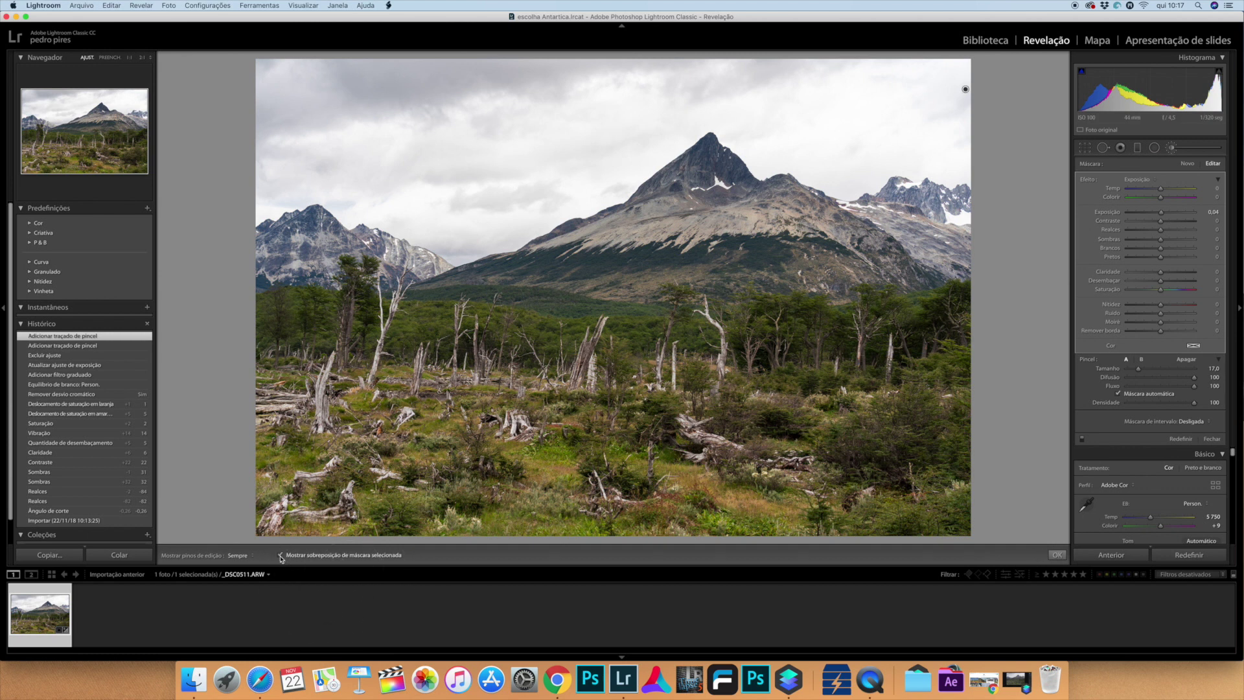
mouse_move(512, 110)
mouse_down()
mouse_move(447, 133)
mouse_move(431, 157)
mouse_up()
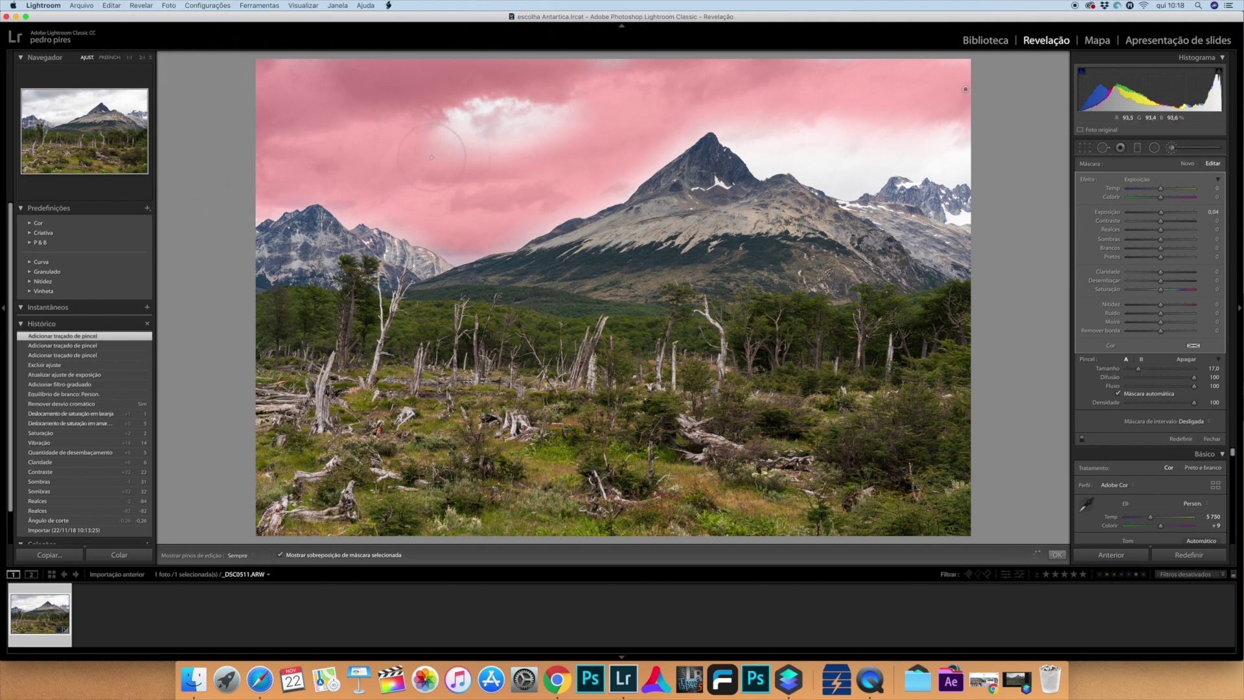
key(super+z)
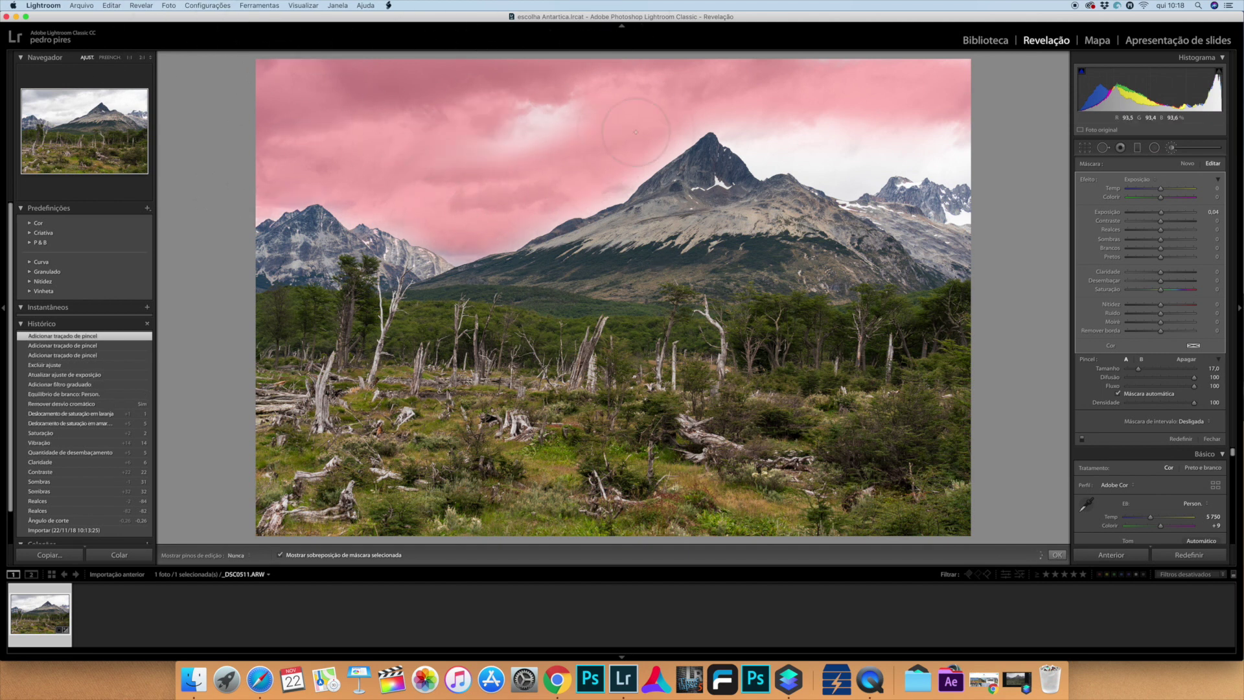
drag(623, 134, 625, 133)
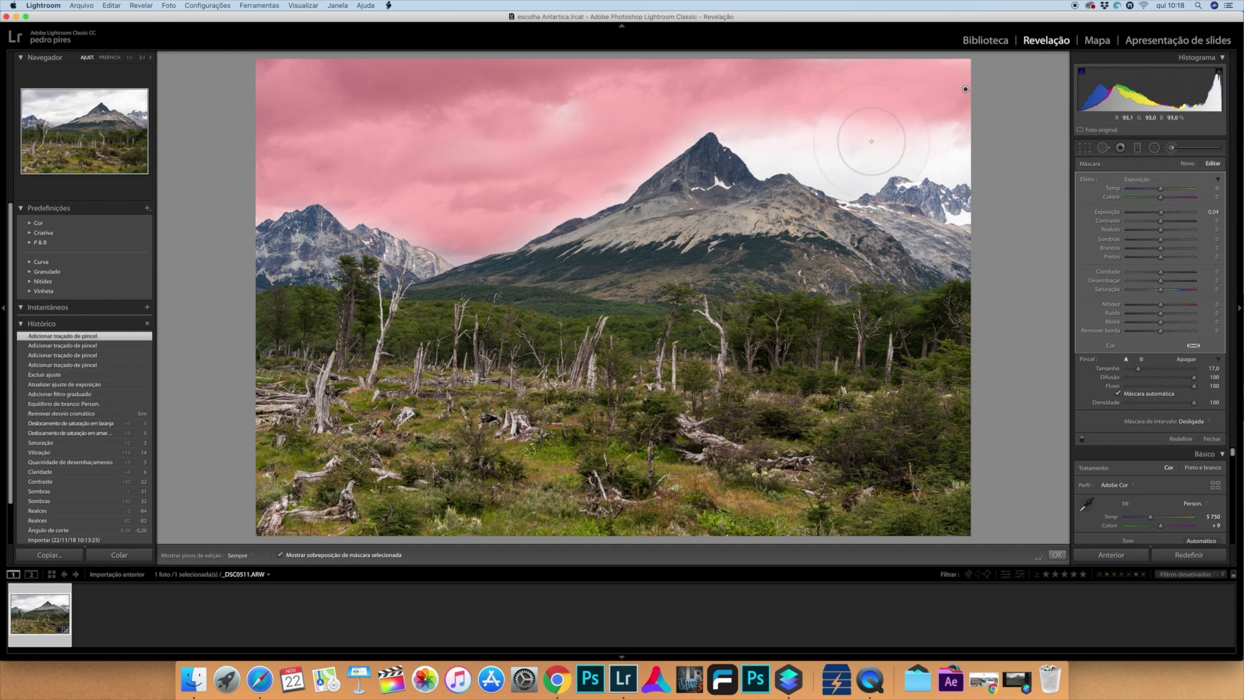
drag(864, 144, 961, 132)
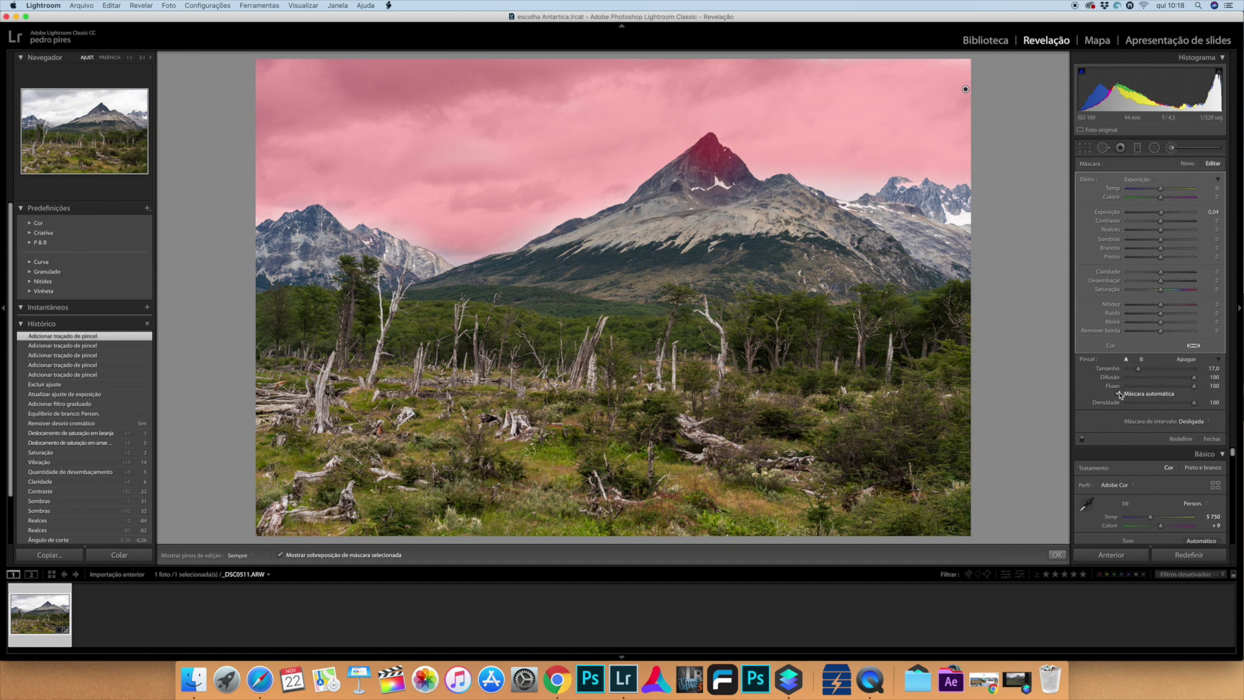
key(h)
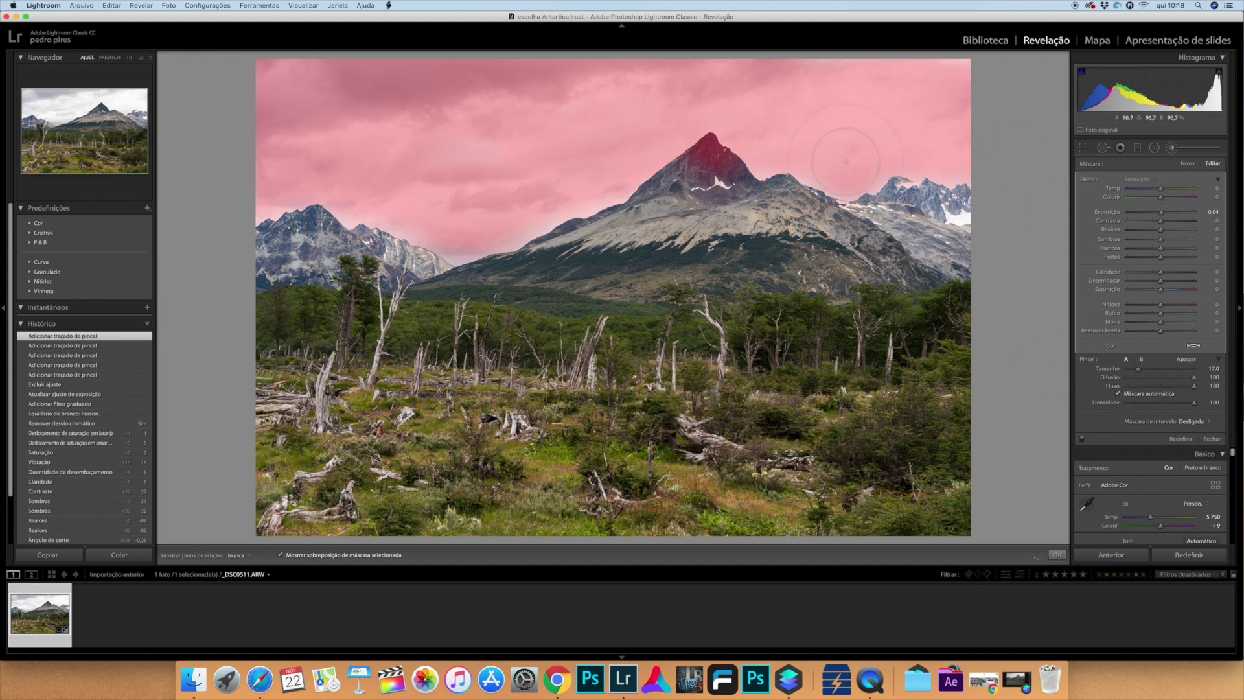
mouse_move(883, 93)
mouse_down()
mouse_move(507, 79)
mouse_move(513, 147)
mouse_up()
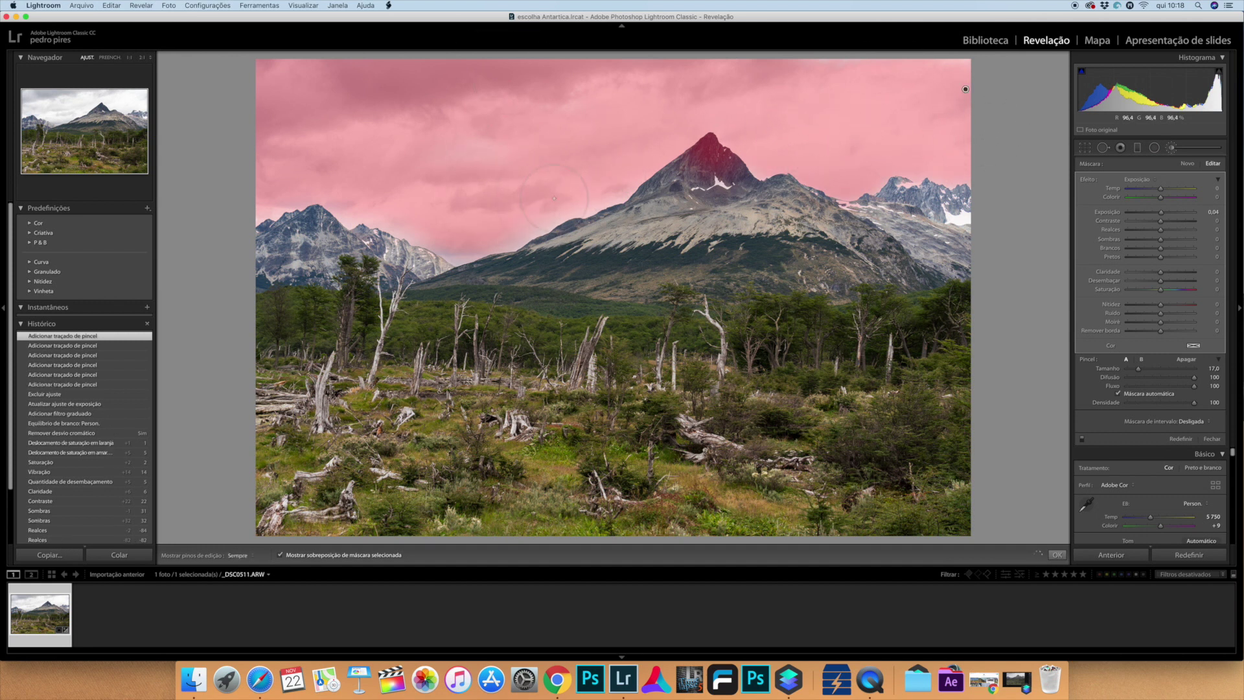
drag(618, 175, 577, 195)
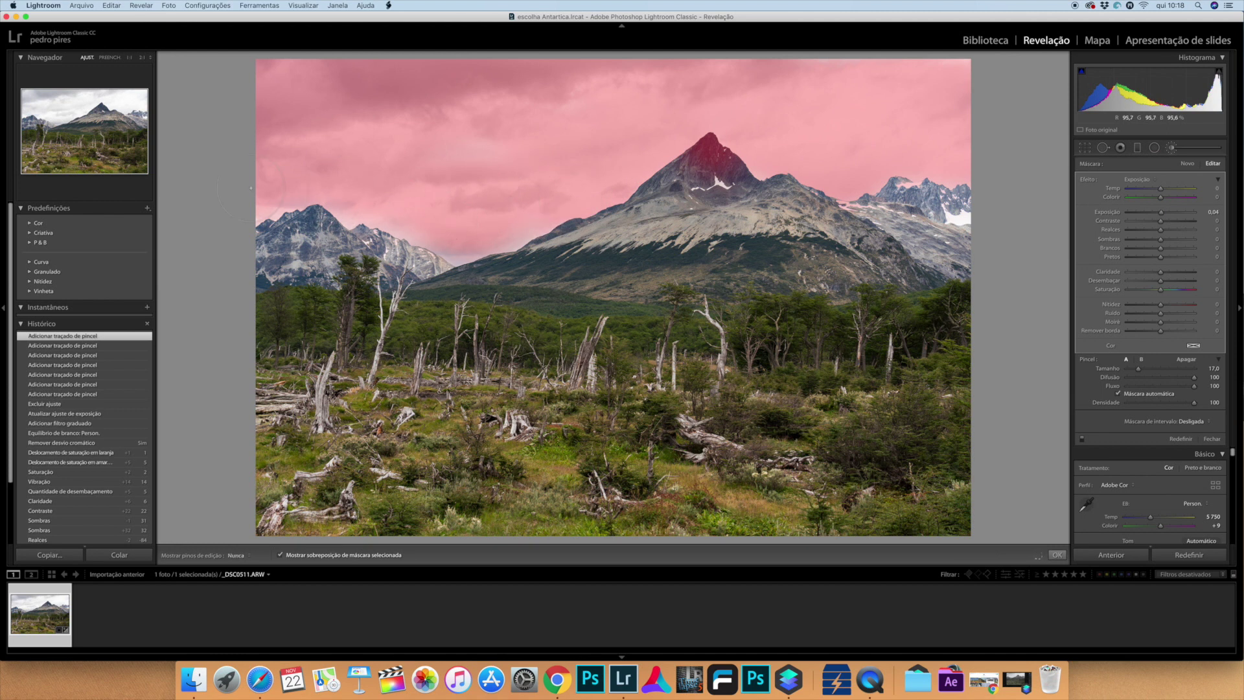
mouse_move(253, 194)
mouse_down()
mouse_move(401, 227)
mouse_move(264, 185)
mouse_up()
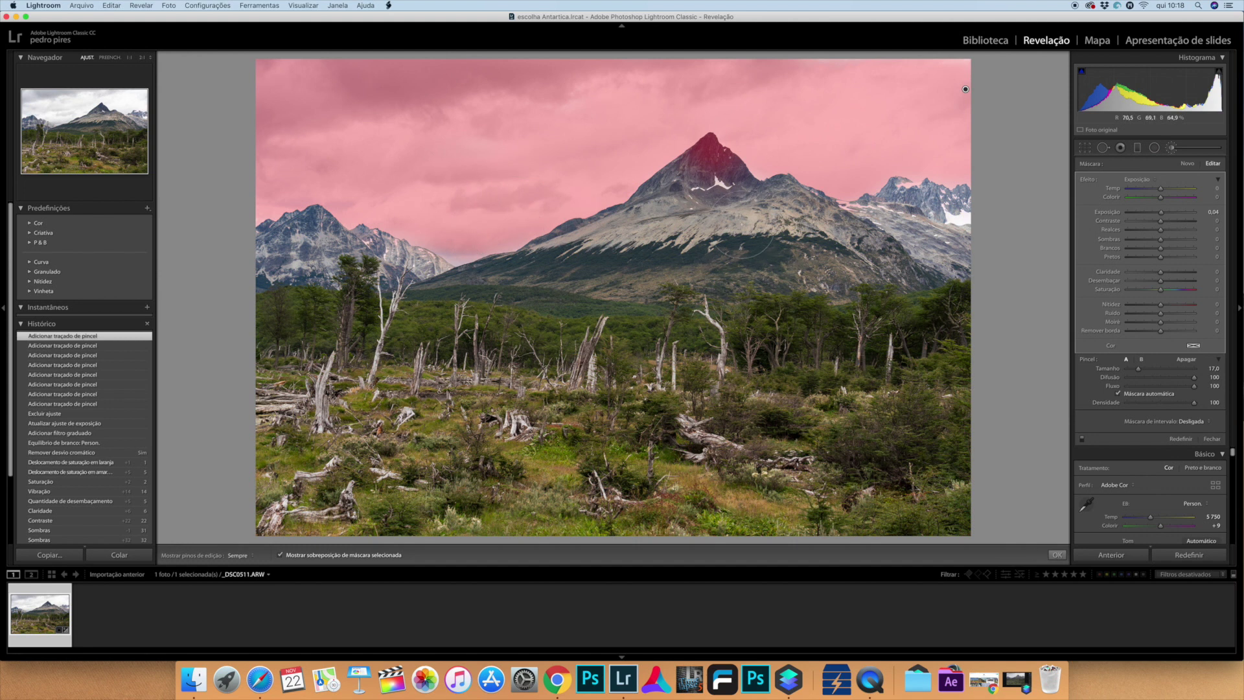
Switch to a smaller erase brush and remove the mask from around the central peak
key(alt)
key(h)
key(bracketleft)
drag(732, 170, 706, 168)
key(h)
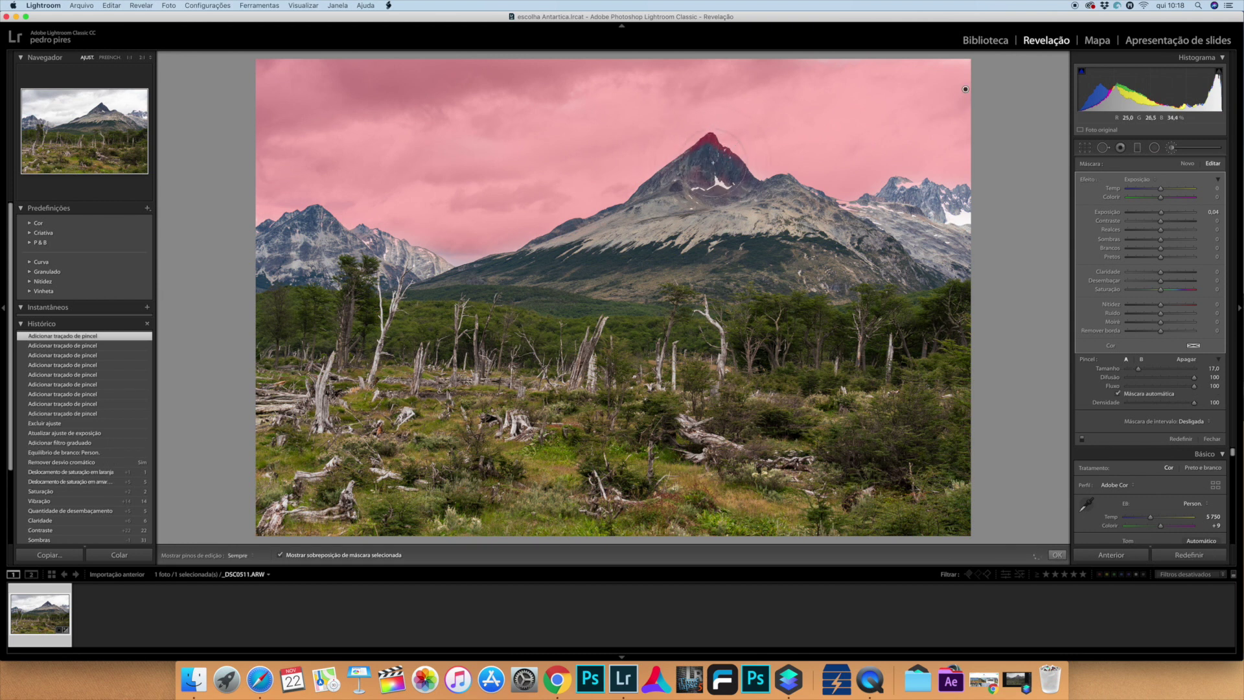
key(alt)
key(h)
key(h)
Erase stray mask dabs along the left mountains and the central peak
click(965, 89)
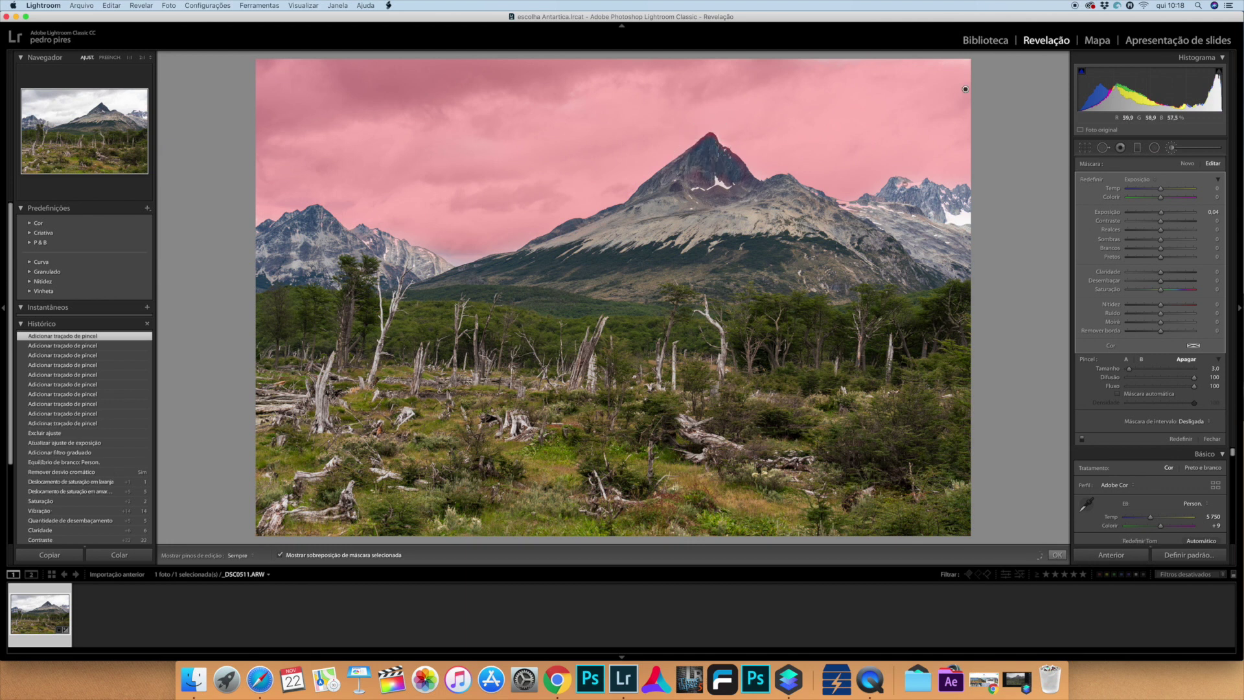
click(552, 220)
click(408, 260)
click(358, 234)
click(322, 217)
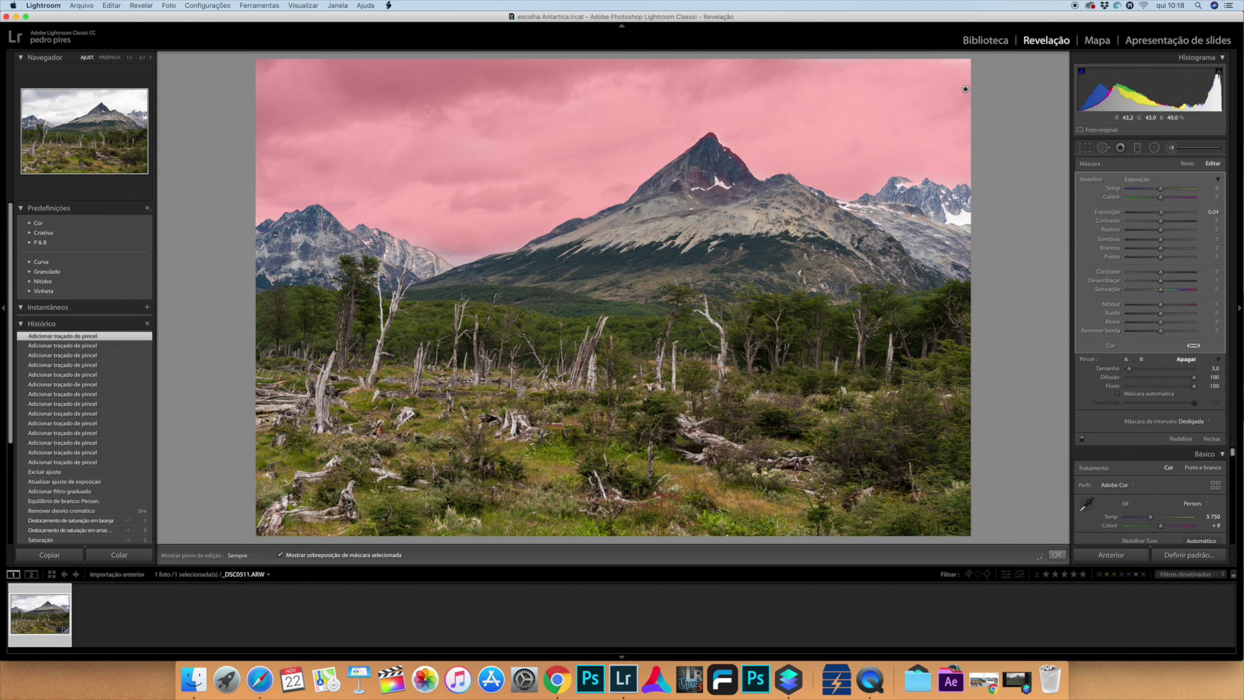
click(737, 175)
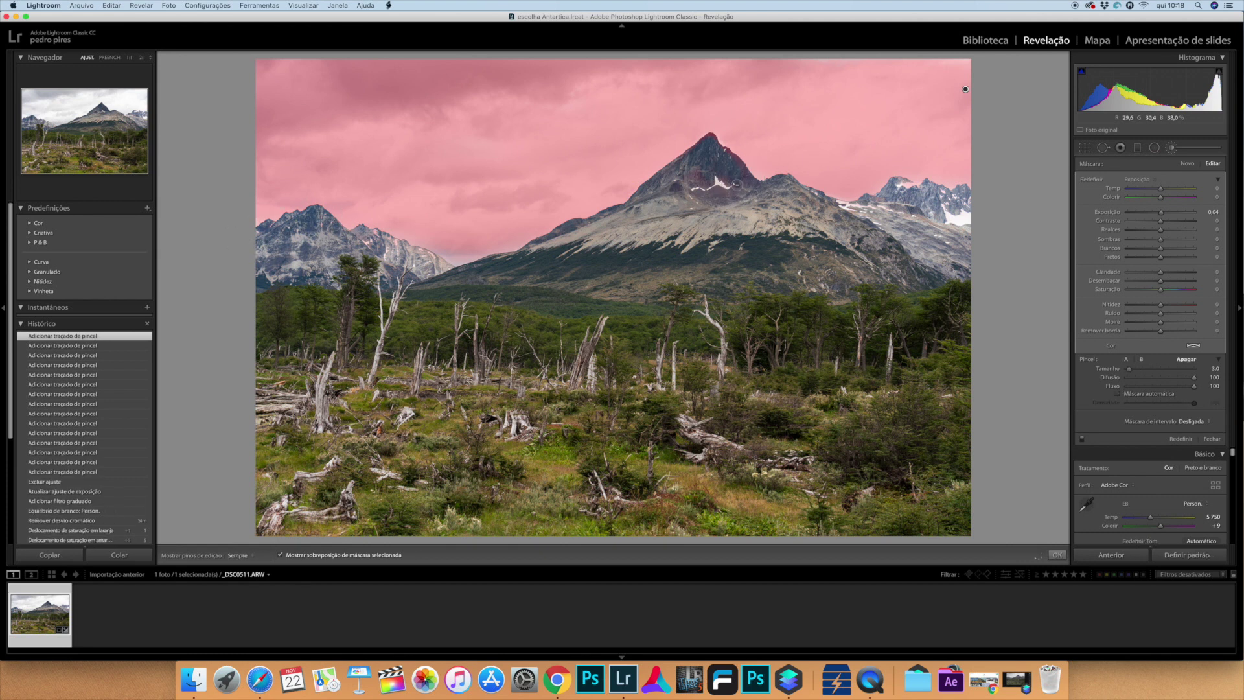
click(710, 162)
Zoom in and repaint the mask along the peak's top and ridges with a size 3.0 brush
key(z)
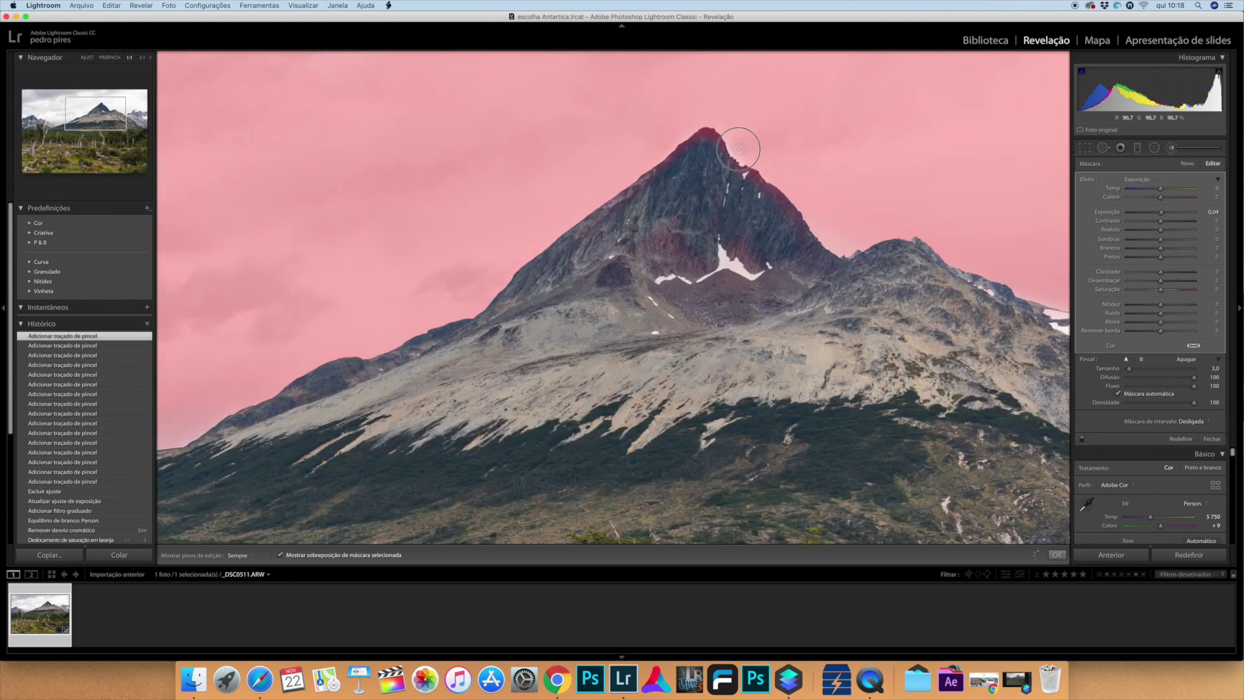
key(h)
drag(710, 119, 752, 155)
mouse_move(674, 134)
mouse_down()
mouse_move(700, 110)
mouse_move(655, 149)
mouse_up()
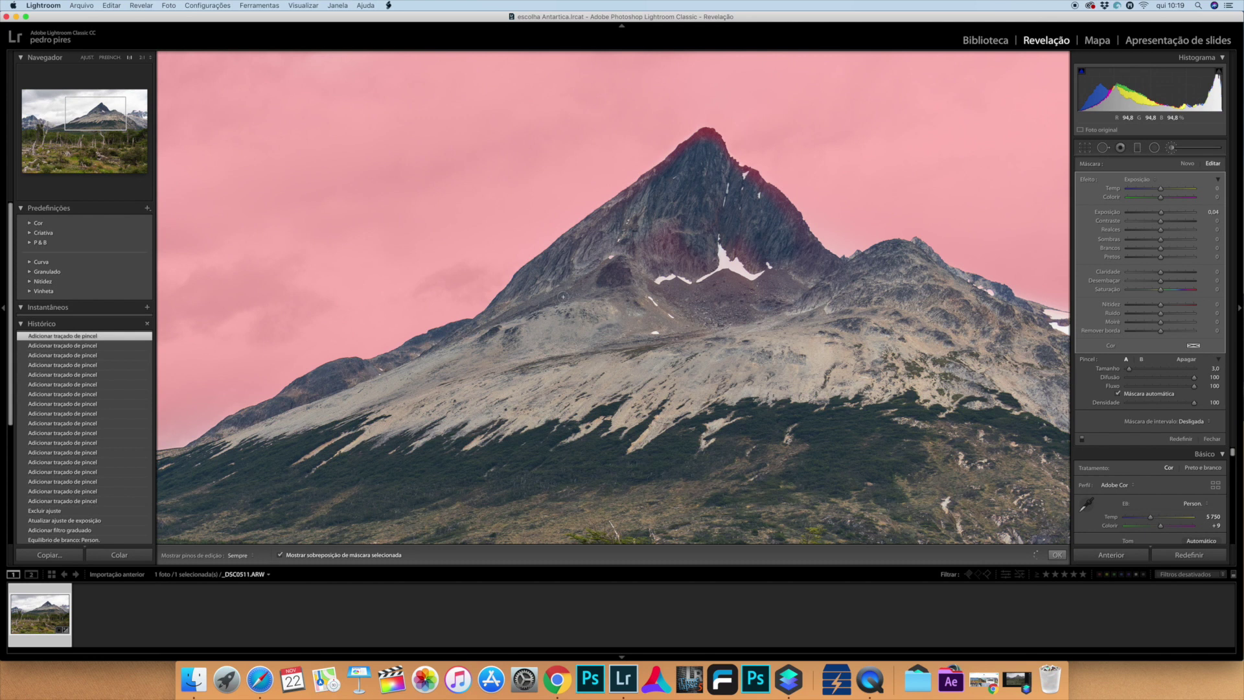
drag(737, 203, 782, 199)
click(579, 185)
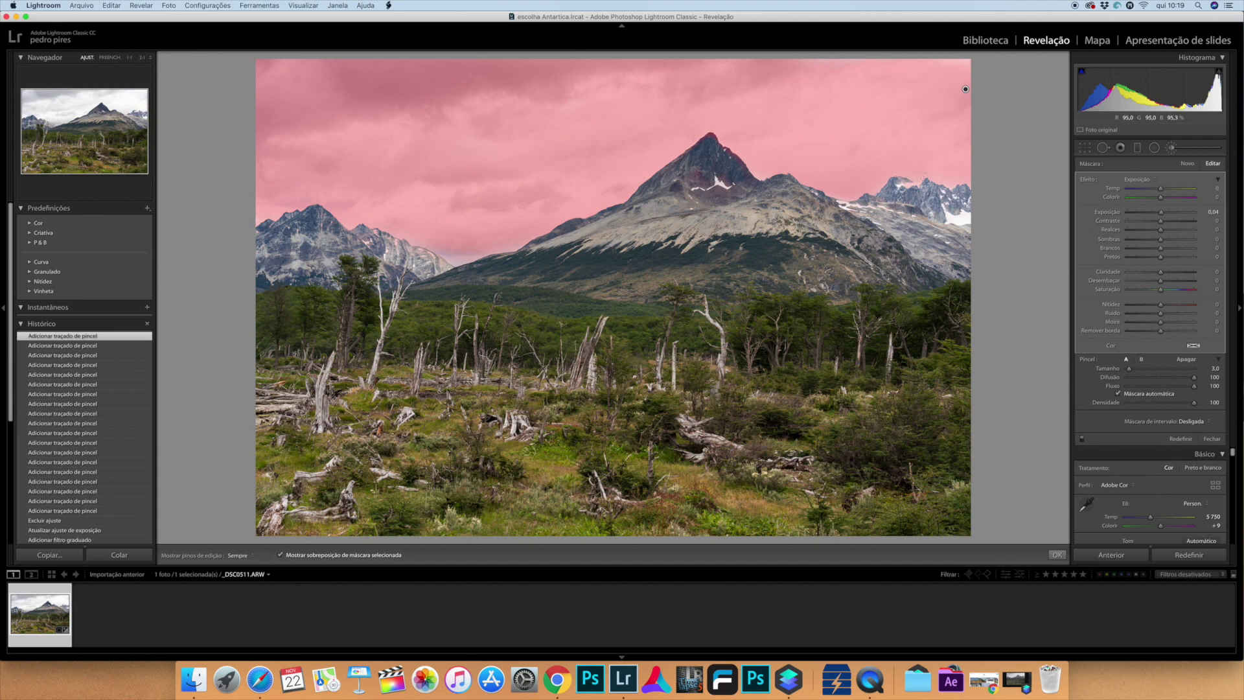
Hide the mask overlay and give the sky brush Highlights -81, Temp -11, Blacks -14, plus exposure and whites tweaks
click(281, 555)
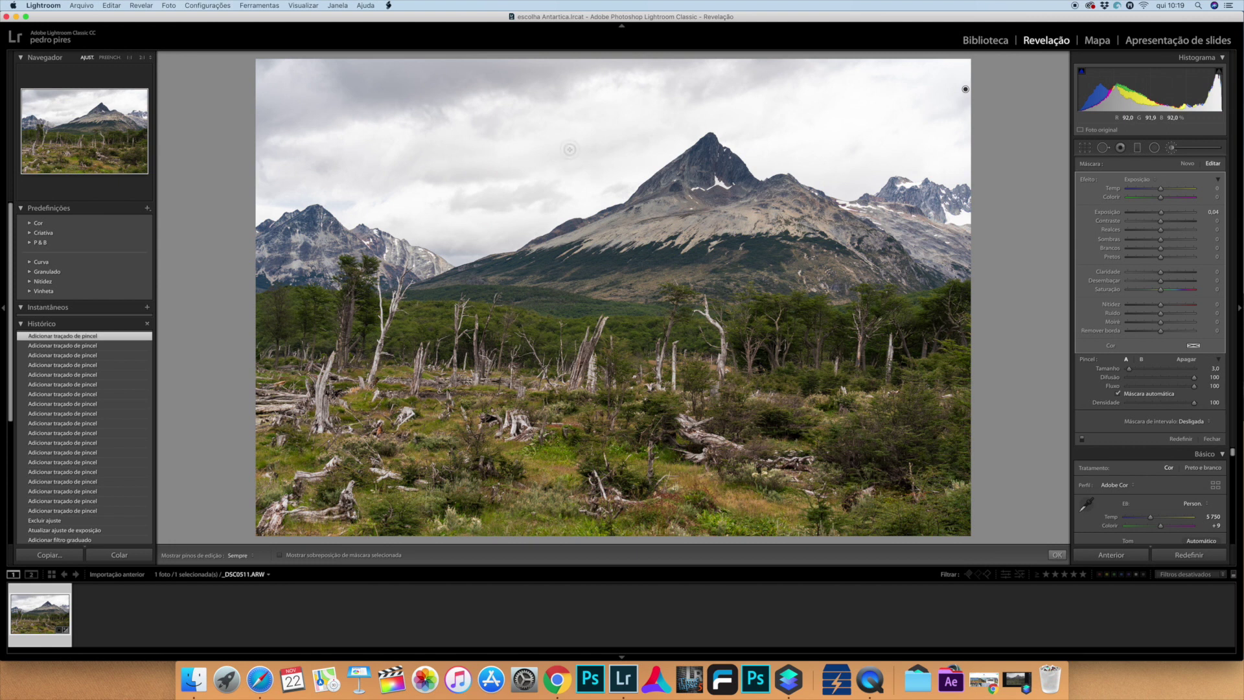
drag(1160, 230, 1145, 231)
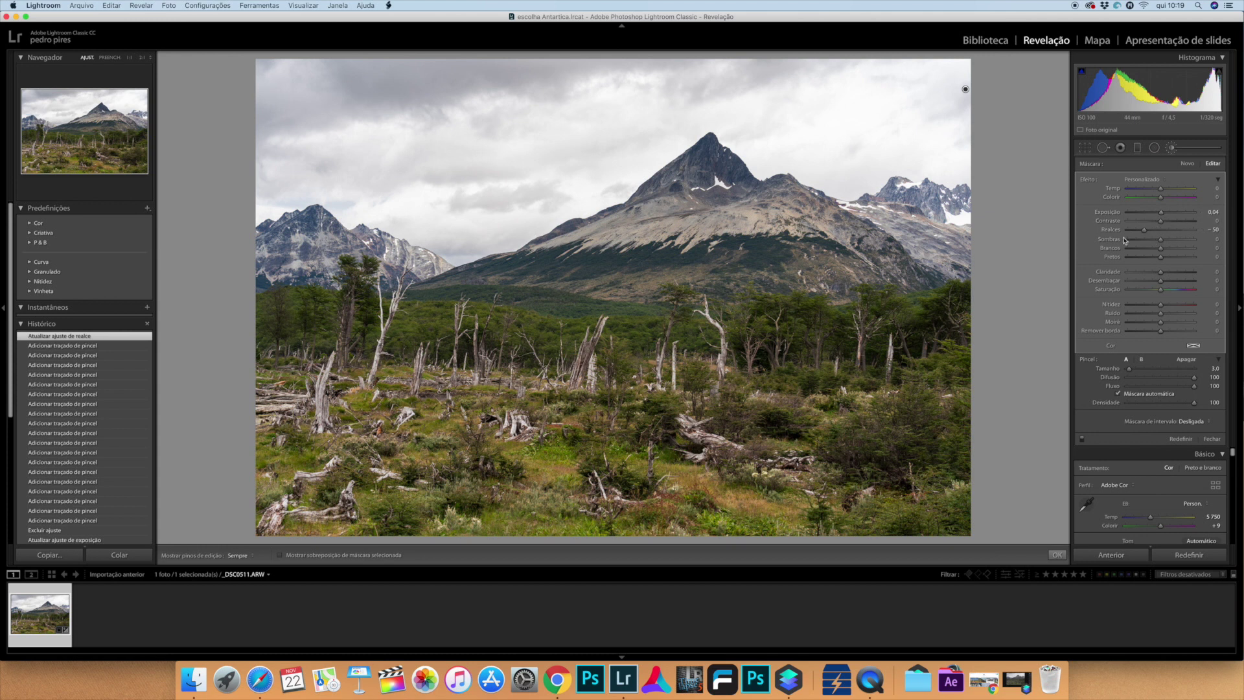
drag(1145, 231, 1156, 192)
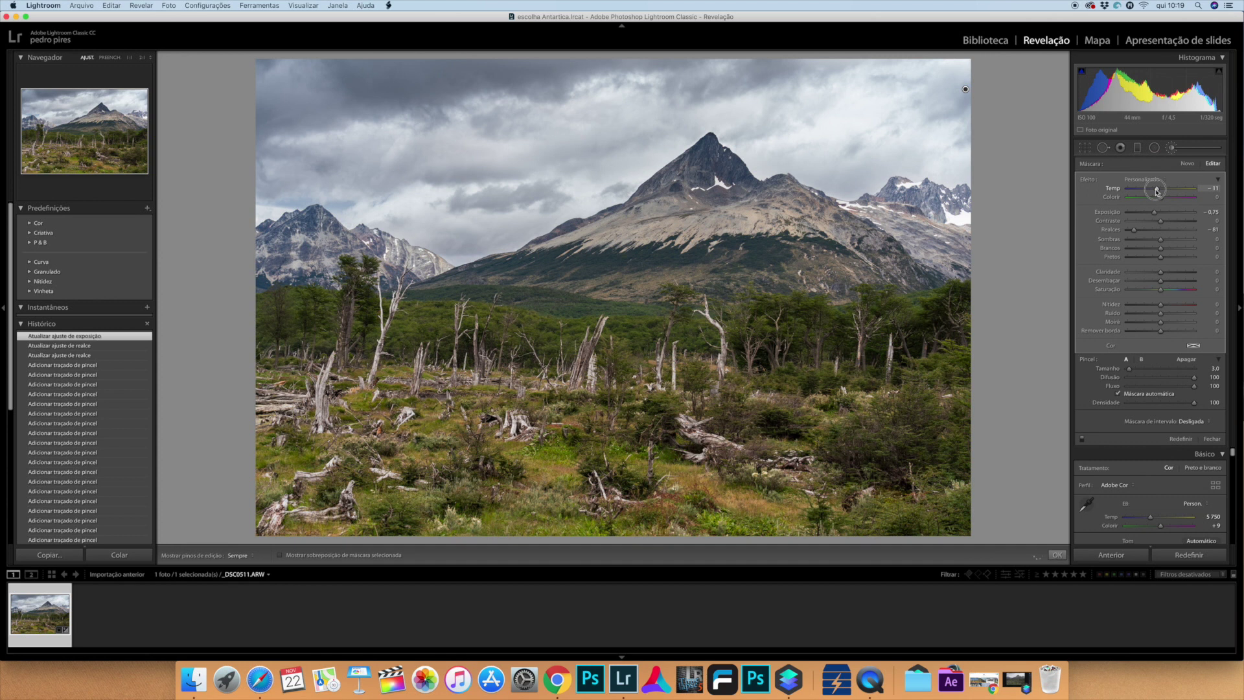
drag(1156, 191, 1157, 192)
drag(1161, 249, 1155, 260)
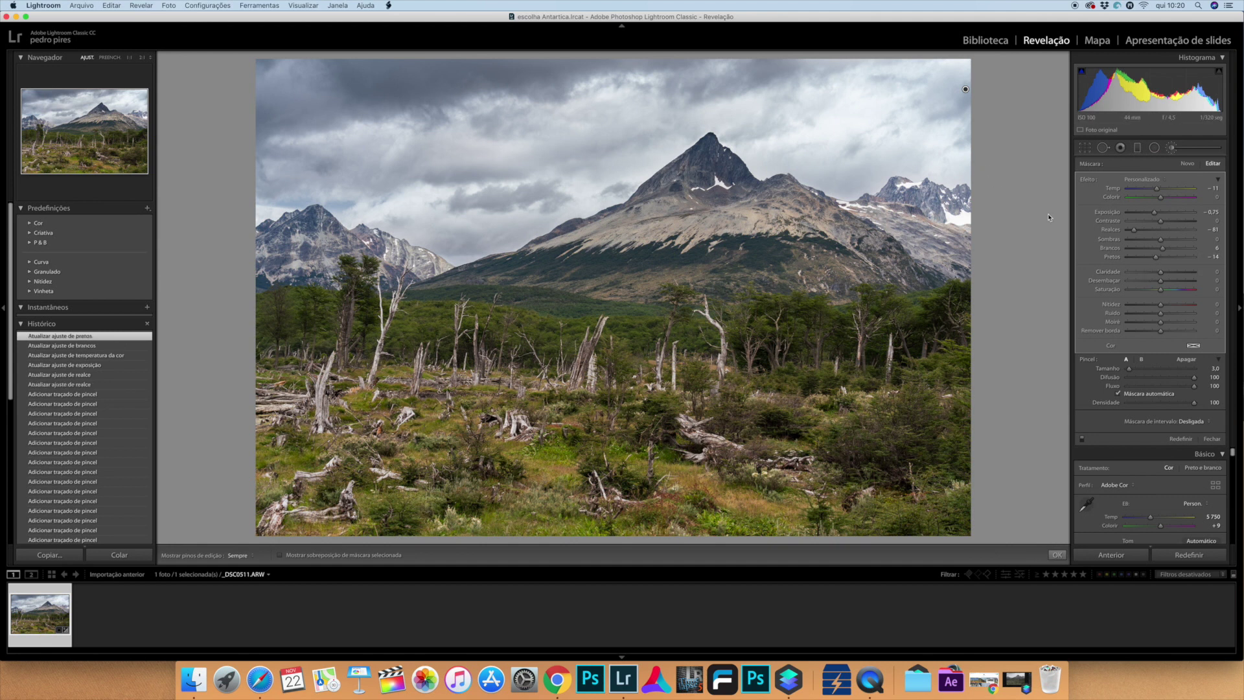
Close the brush panel, compare Before/After side by side, then return to Loupe view
click(1177, 149)
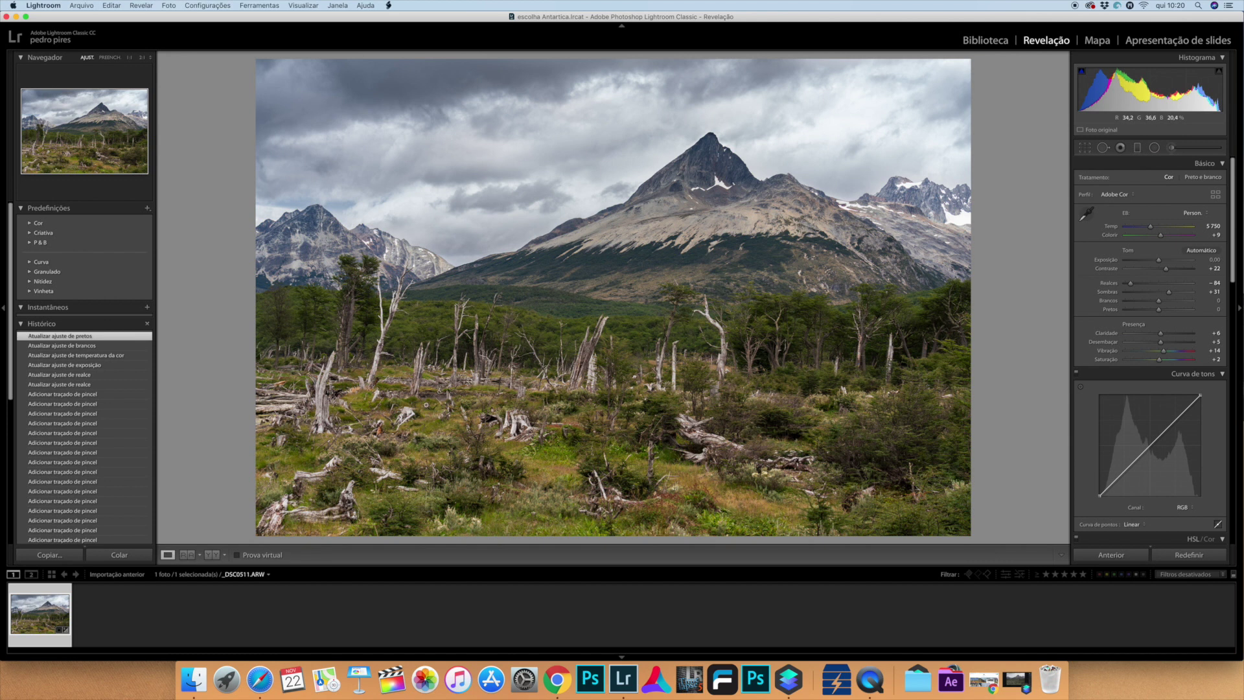
click(214, 556)
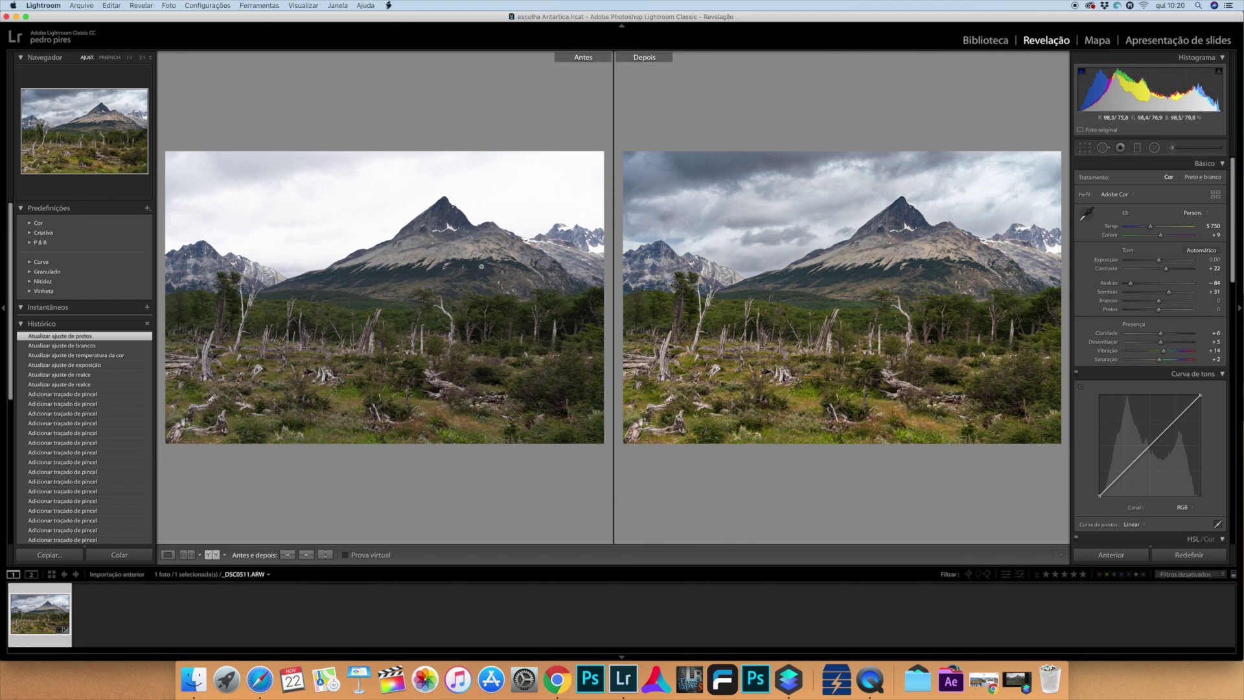
click(189, 555)
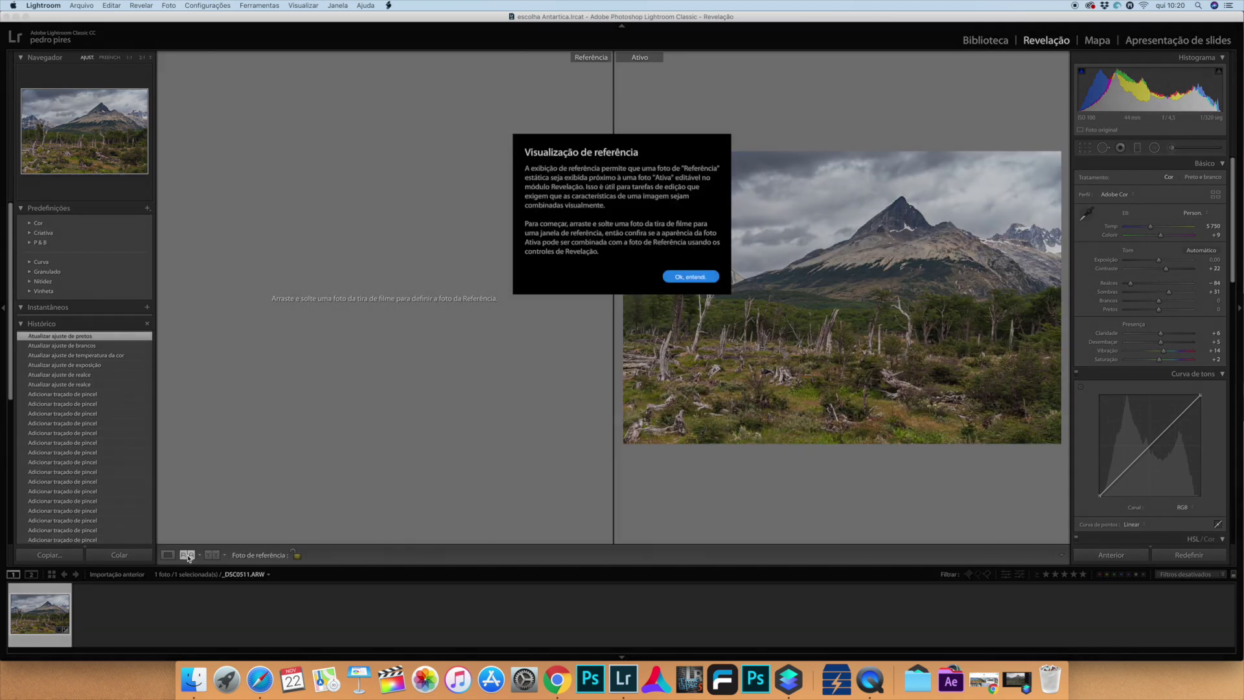
click(690, 276)
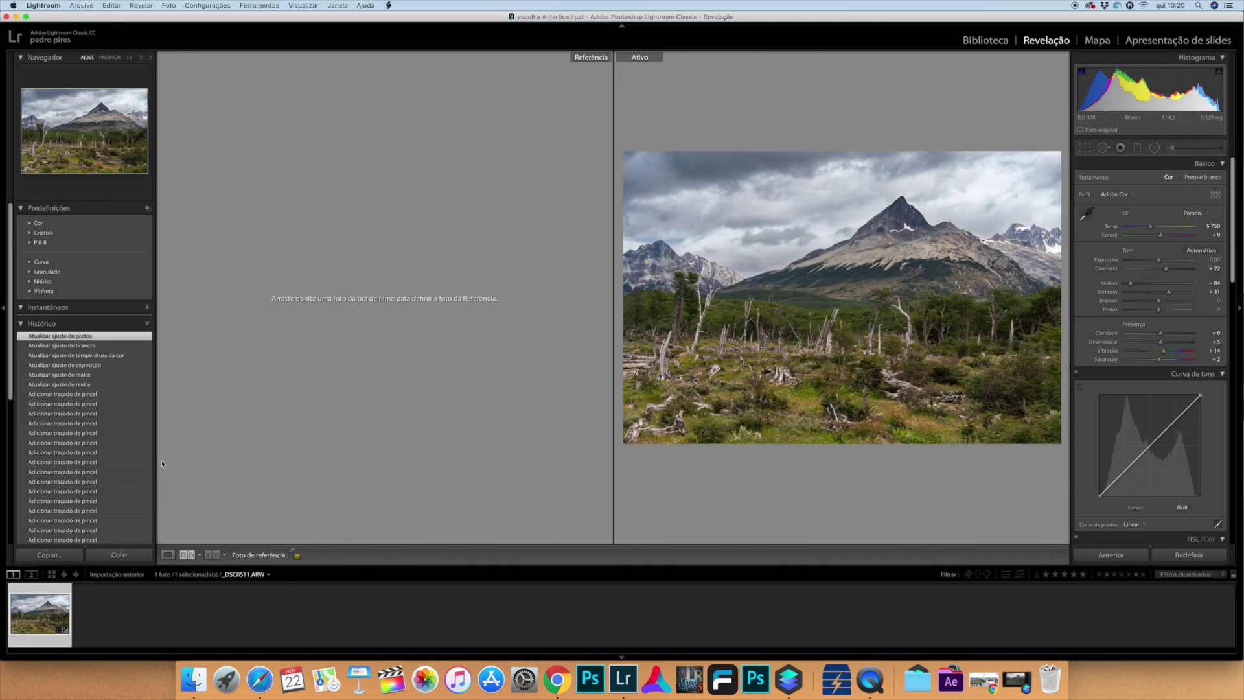
click(208, 555)
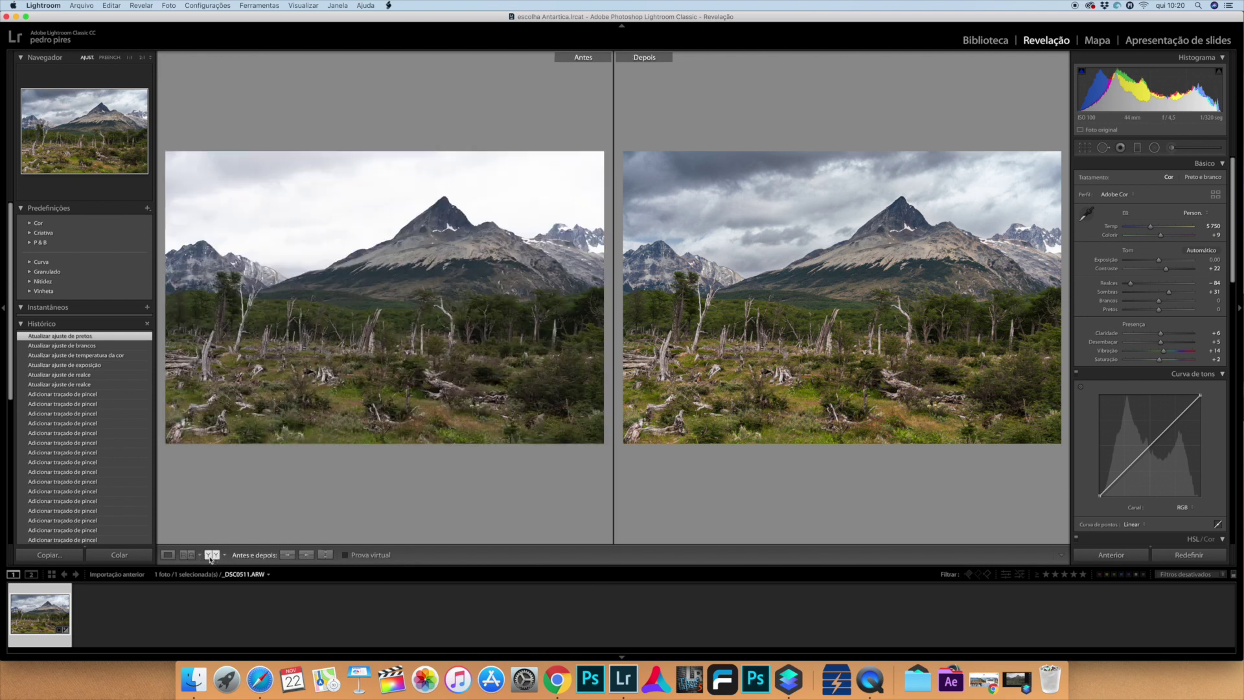
click(168, 554)
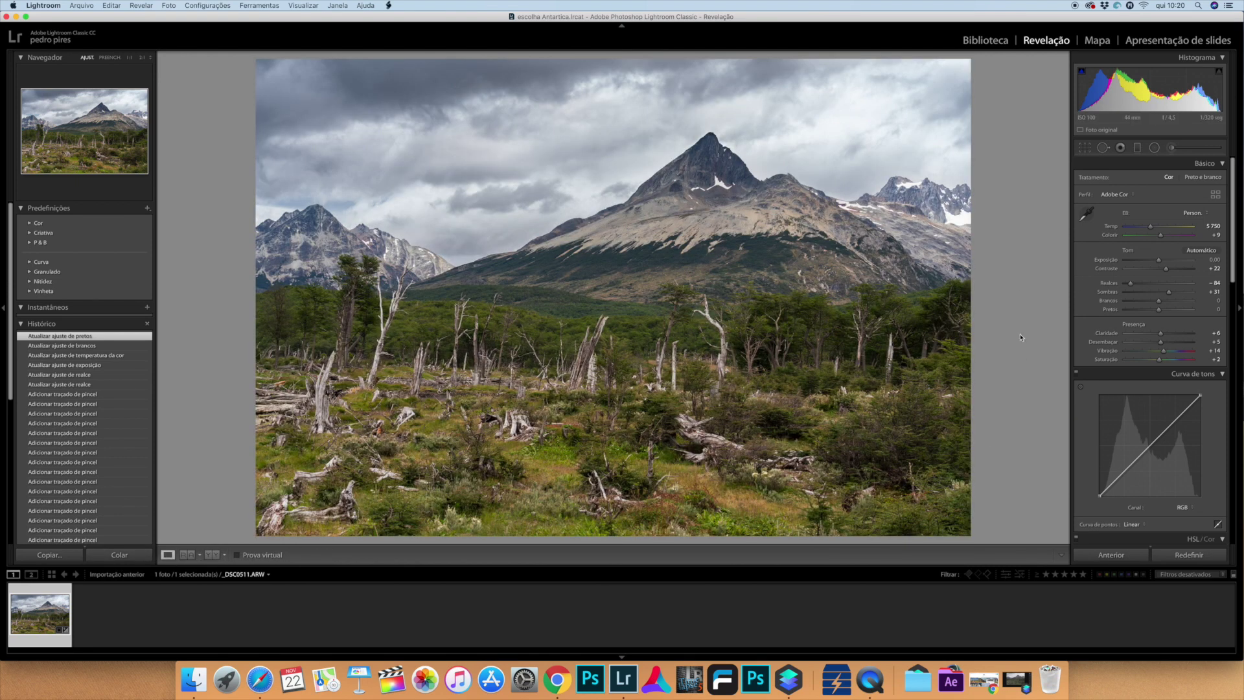
Raise saturation to +7 and add two points for a gentle custom tone curve
drag(1159, 359, 1163, 360)
scroll(1162, 353, down, 5)
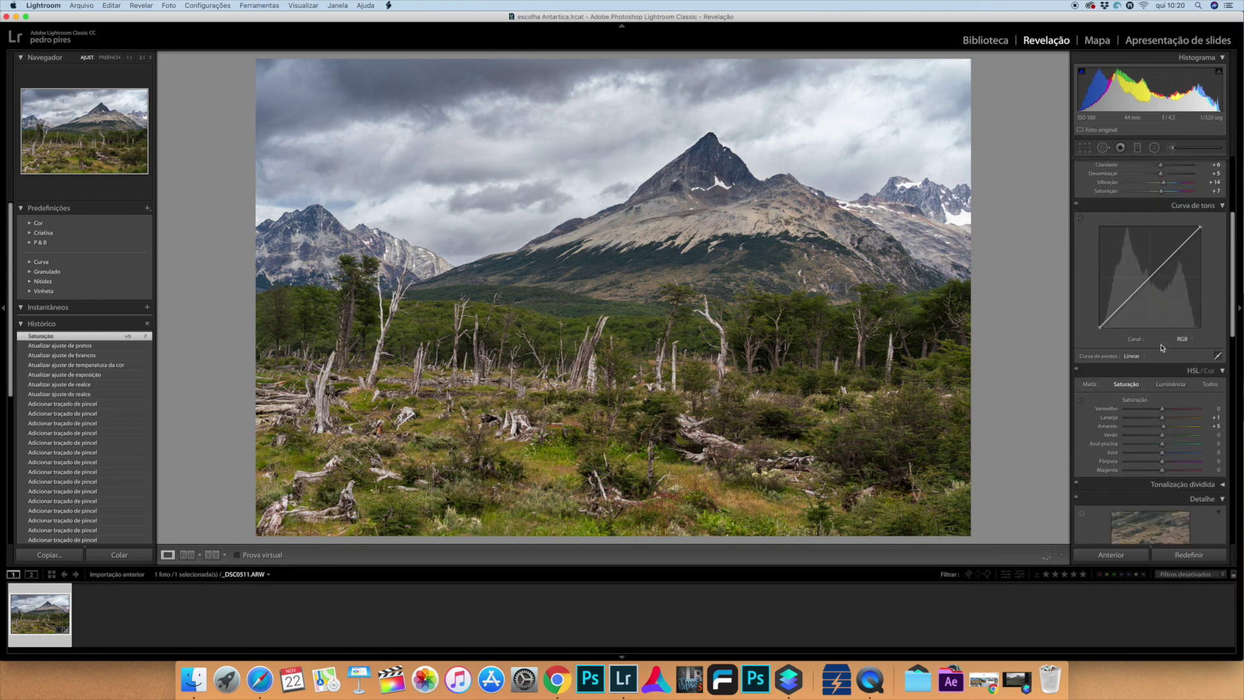
click(1175, 252)
drag(1125, 303, 1126, 304)
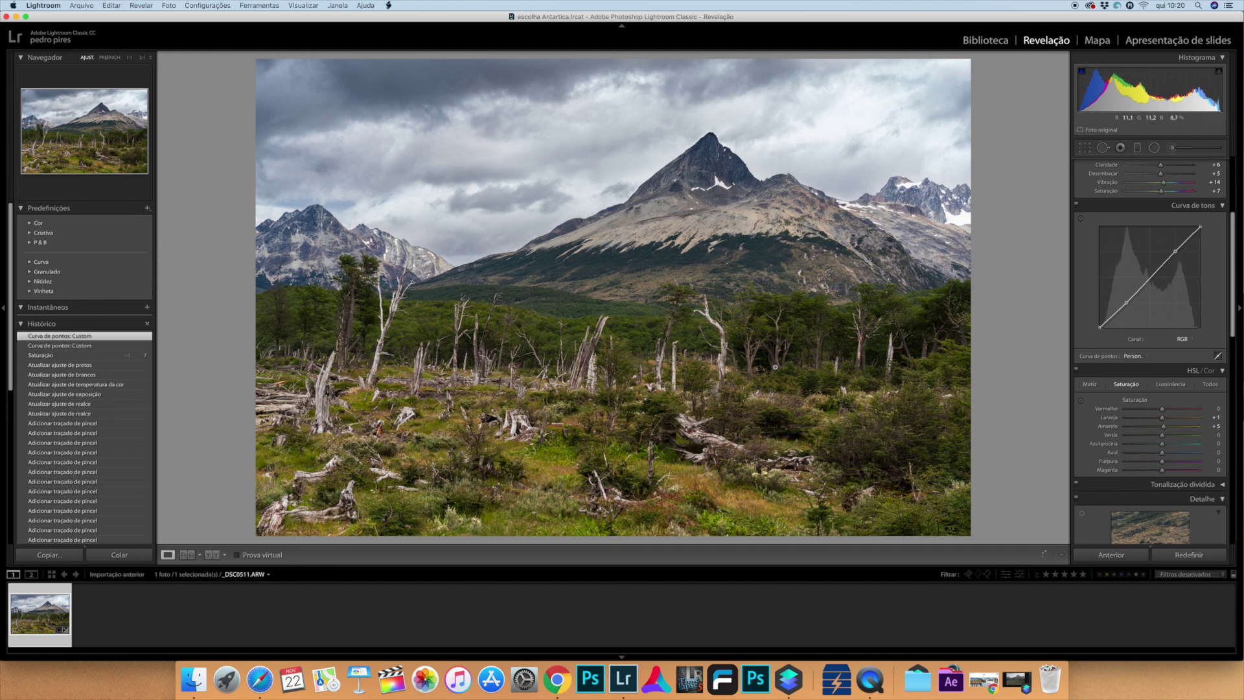
Increase the Detail sharpening Amount to 42
scroll(1145, 317, down, 5)
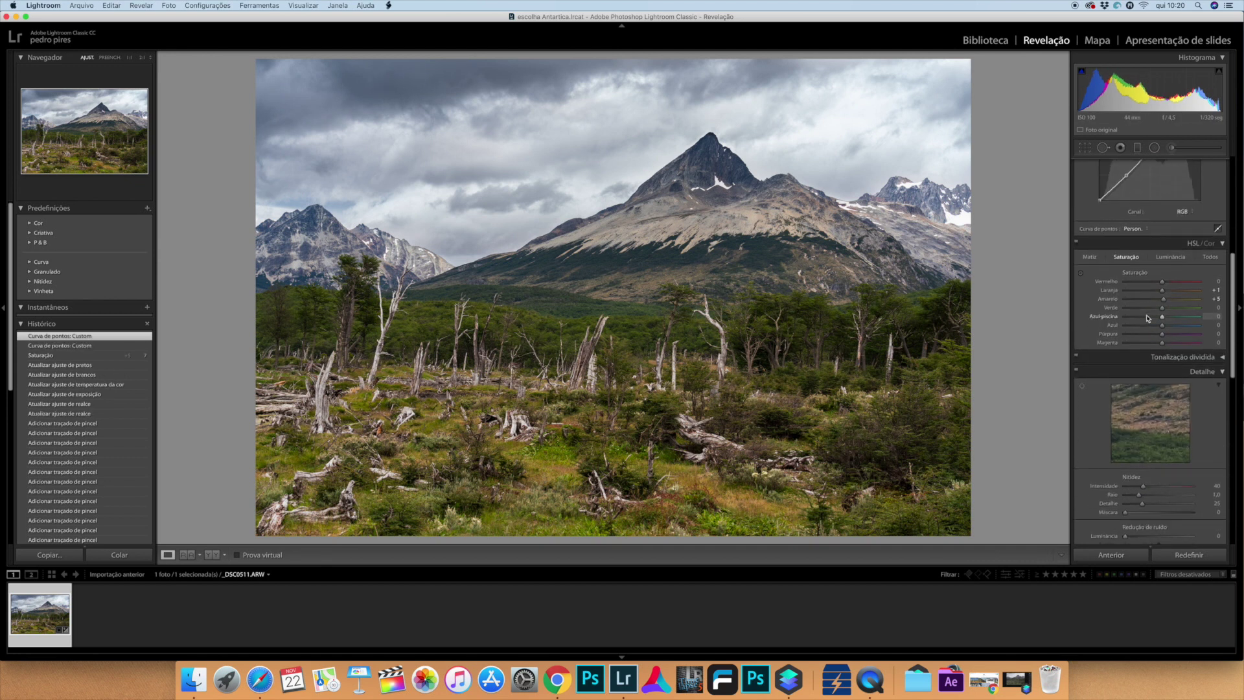
drag(1143, 487, 1145, 487)
scroll(1146, 440, down, 5)
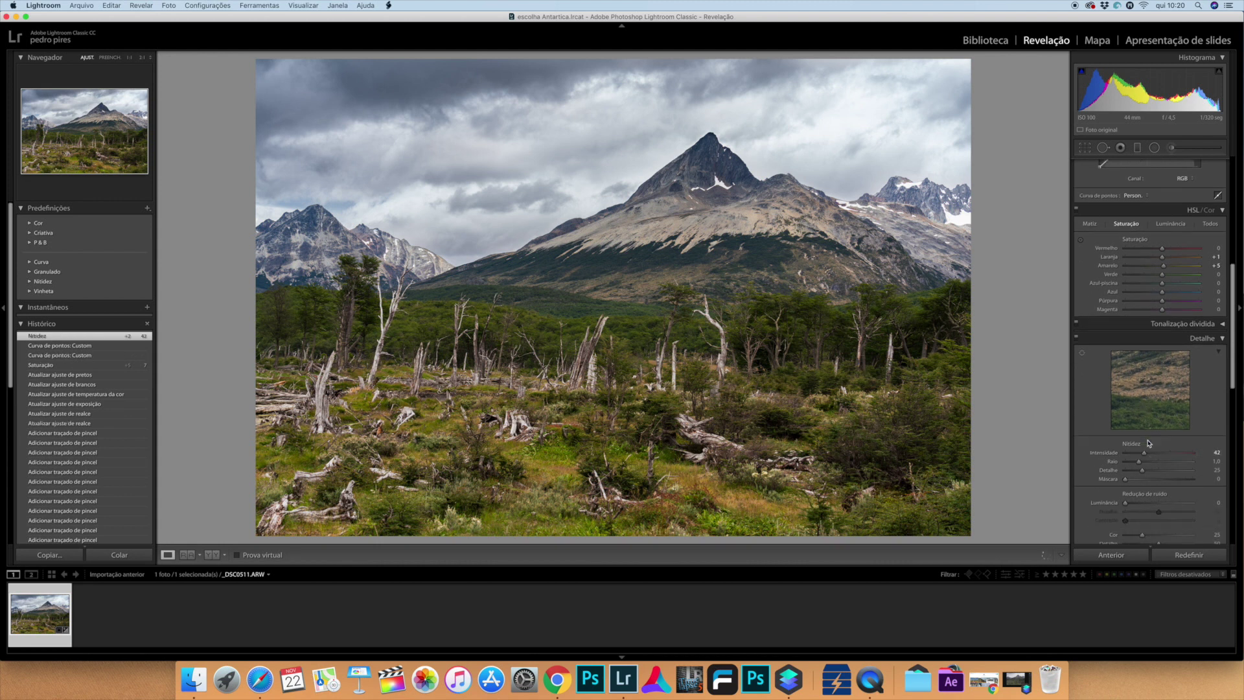
scroll(1148, 443, down, 3)
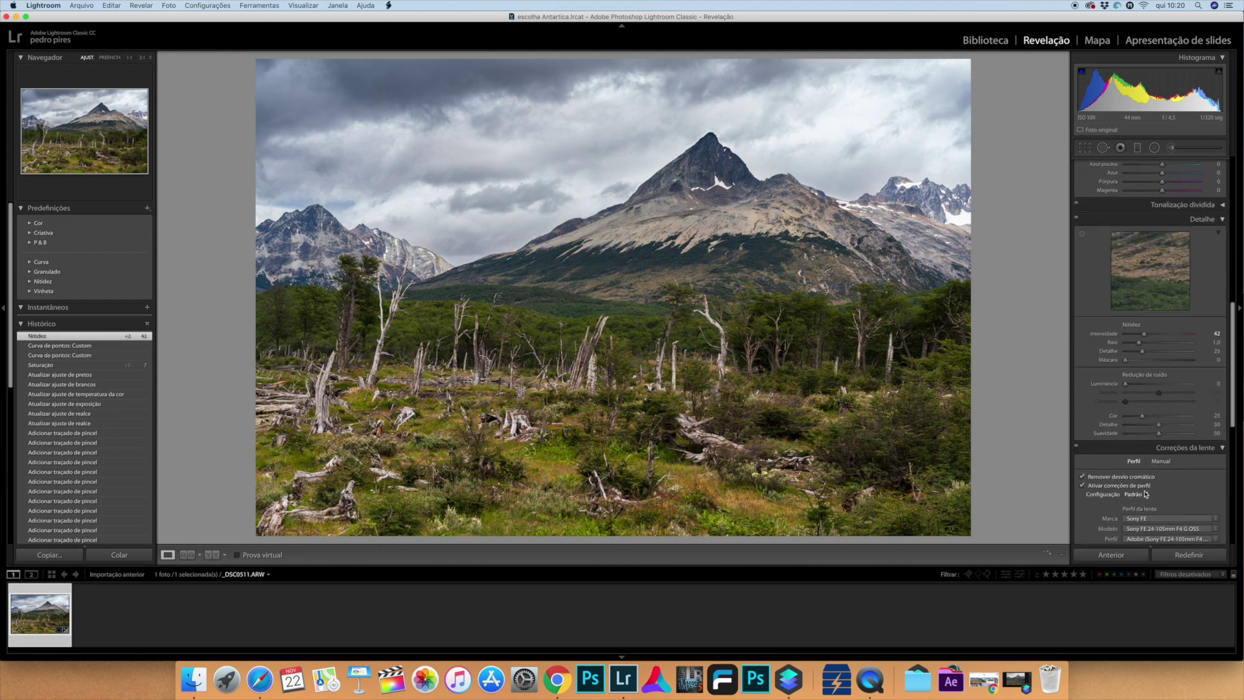
scroll(1147, 491, down, 4)
scroll(1146, 491, up, 15)
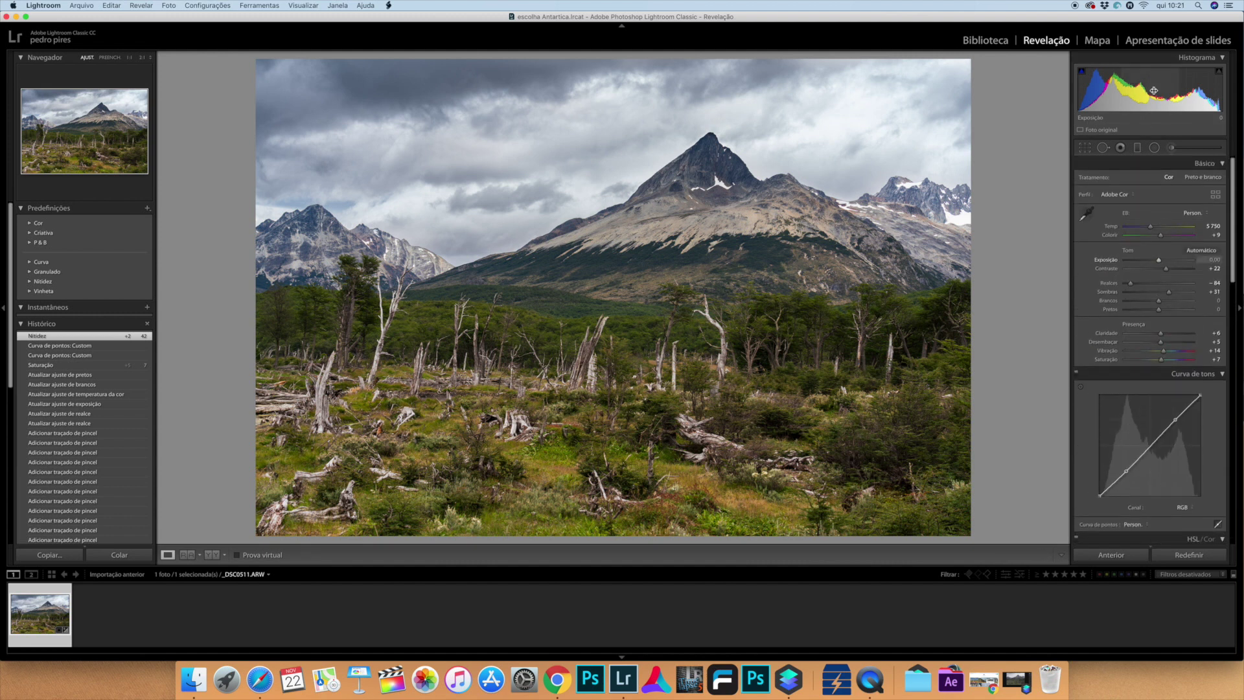
Open Lightroom's Export dialog for the photo and set the destination folder to the Desktop
click(109, 4)
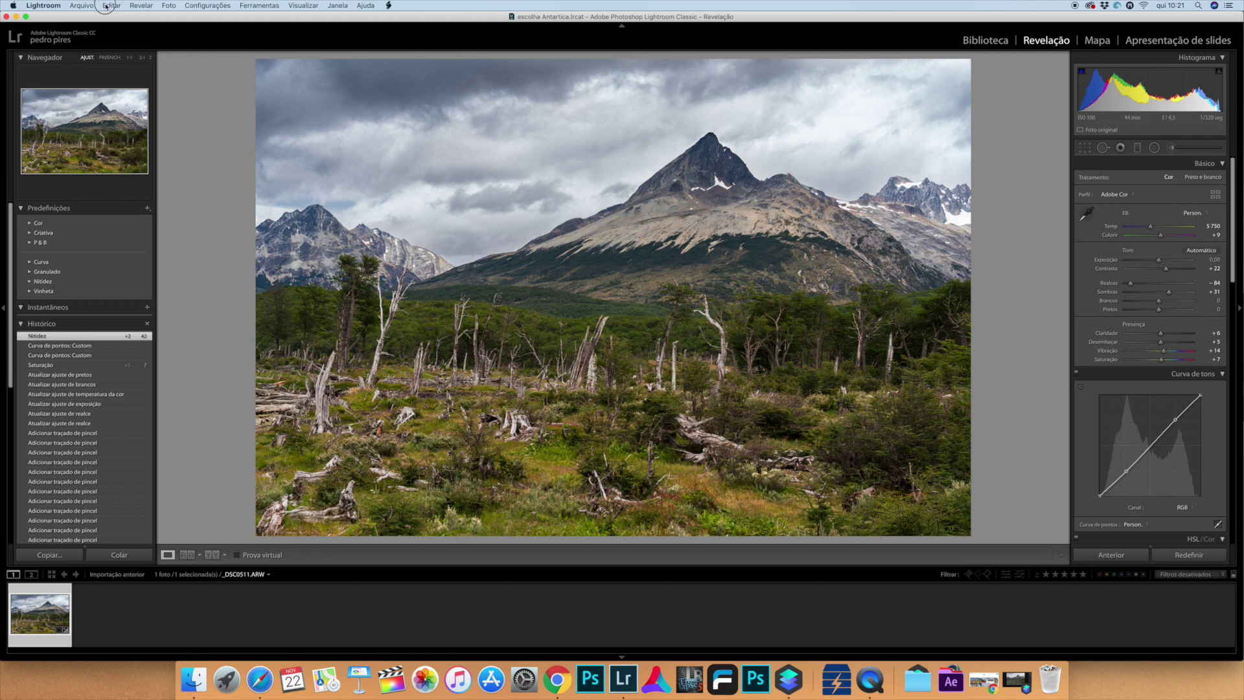
mouse_move(81, 6)
click(107, 148)
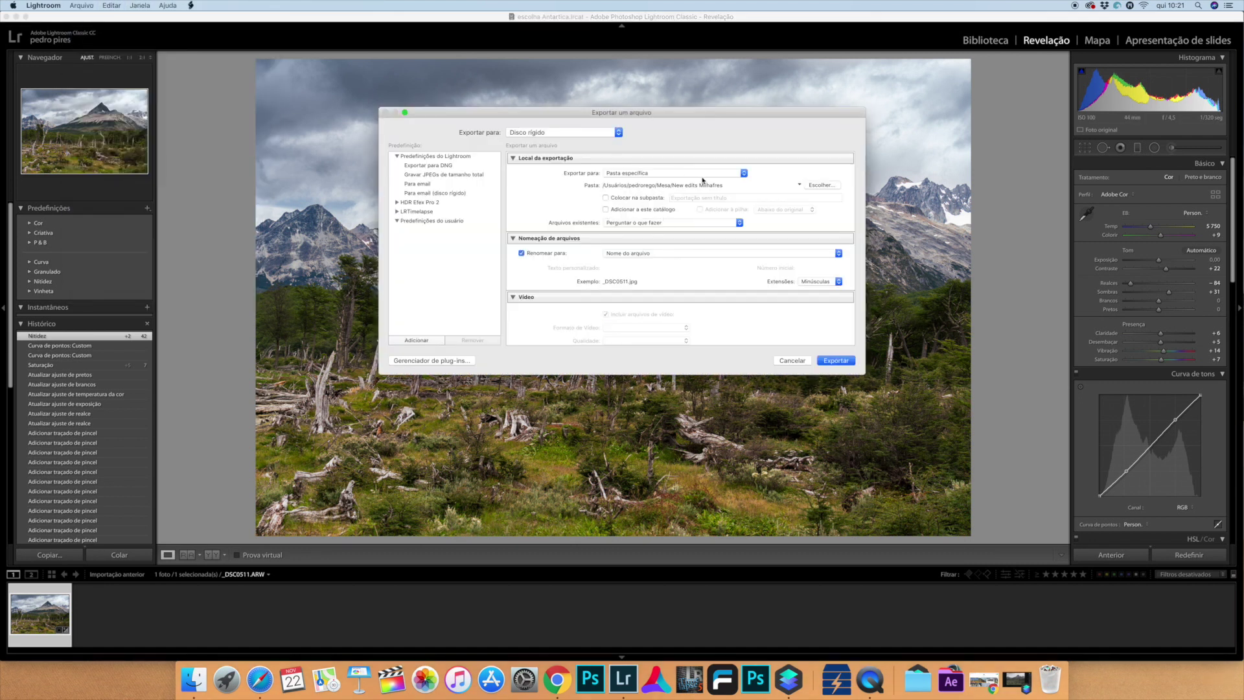
click(812, 185)
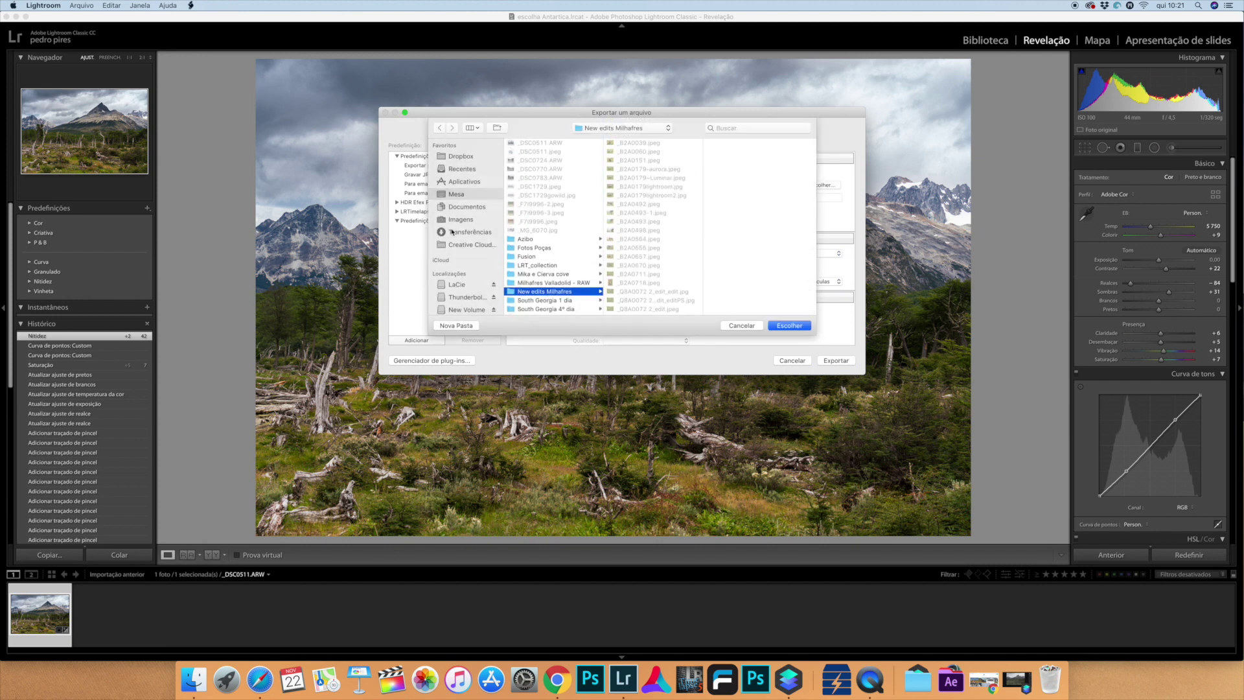
click(456, 195)
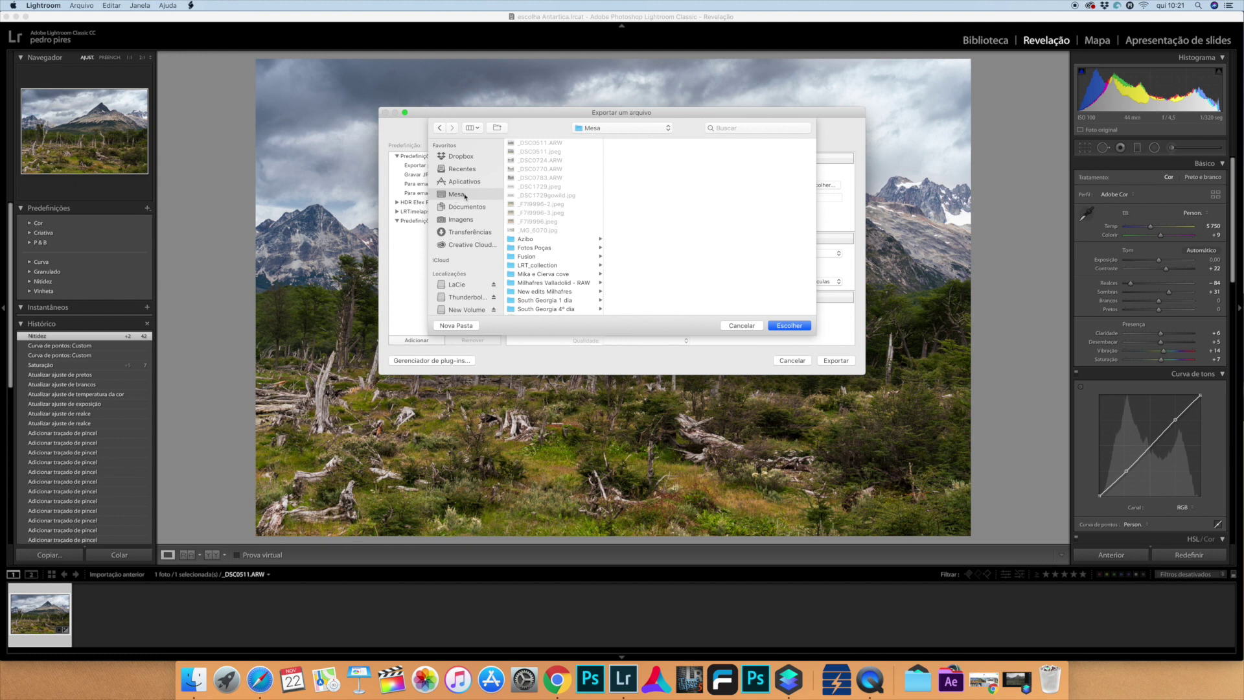
click(789, 325)
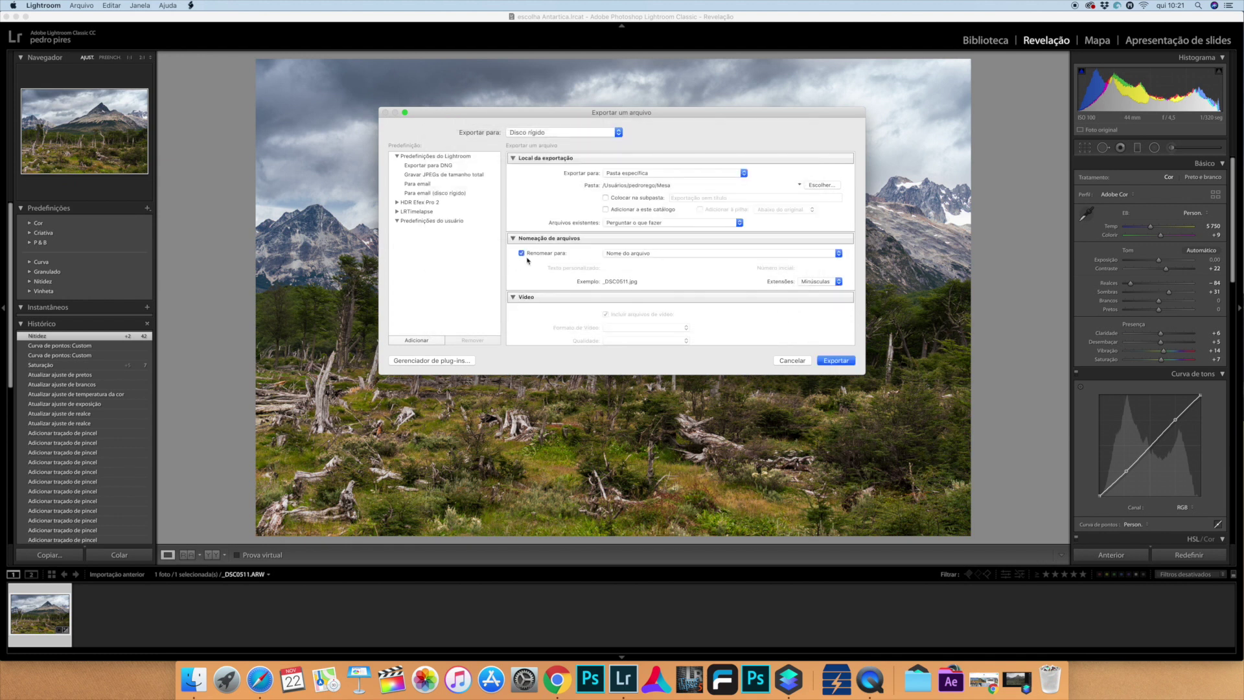
Rename the export to the custom name 'Lightroom edi' and export the photo
click(678, 254)
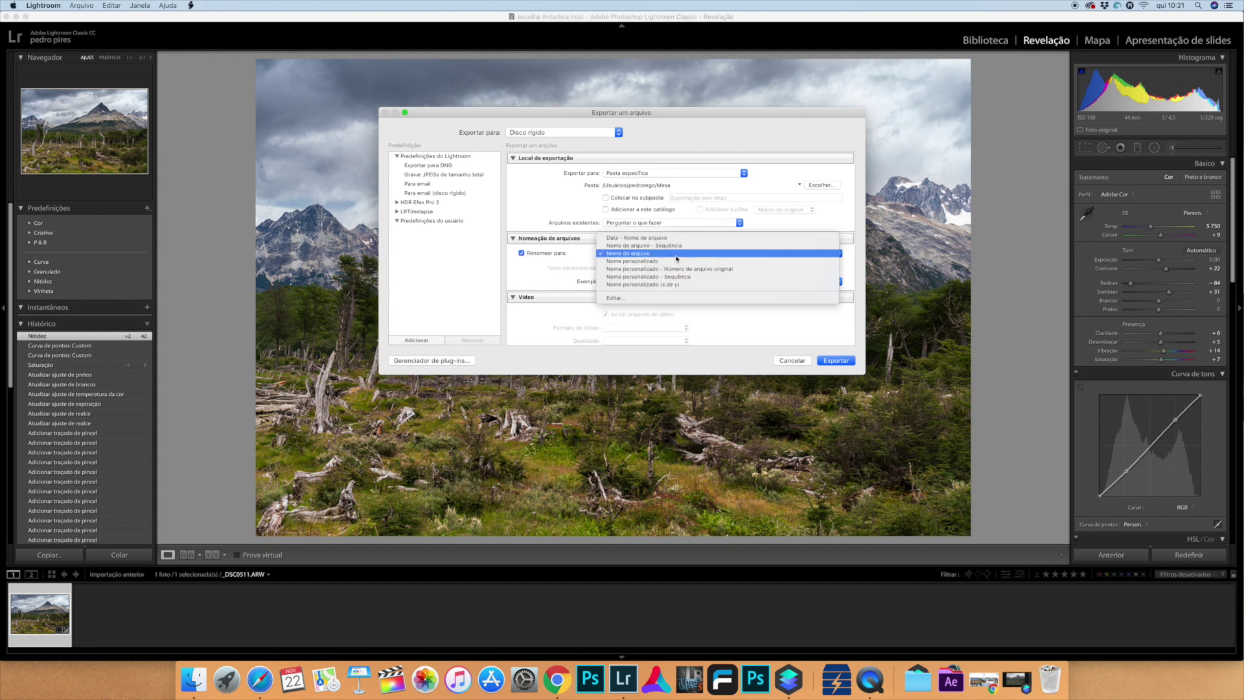
click(679, 261)
click(659, 269)
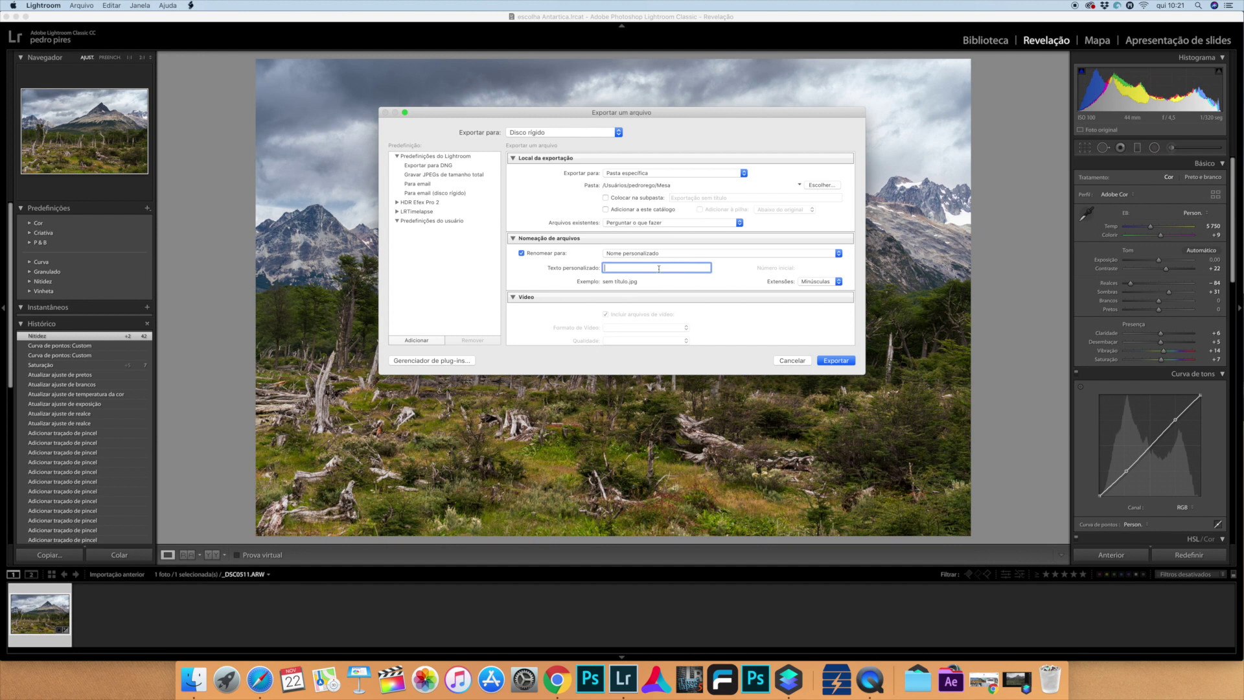
text(Lightroom edit)
click(835, 360)
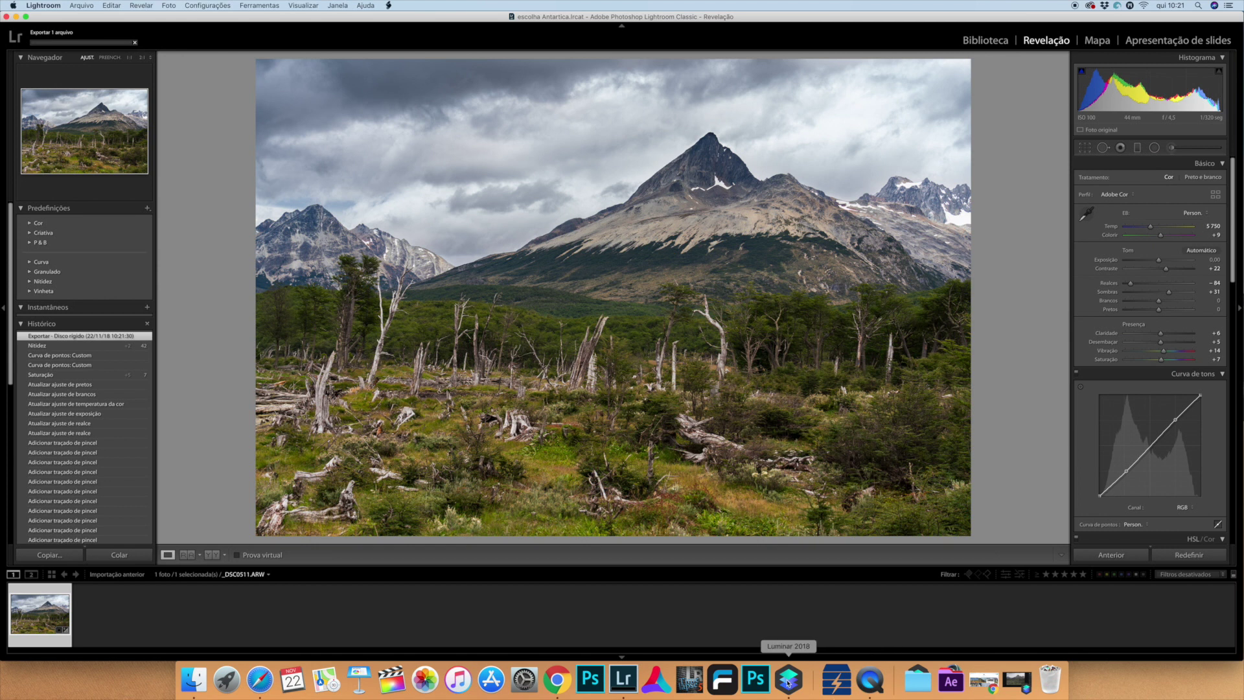
Minimize Lightroom and restore Luminar 2018 showing the unedited _DSC0511.ARW mountain photo
click(16, 17)
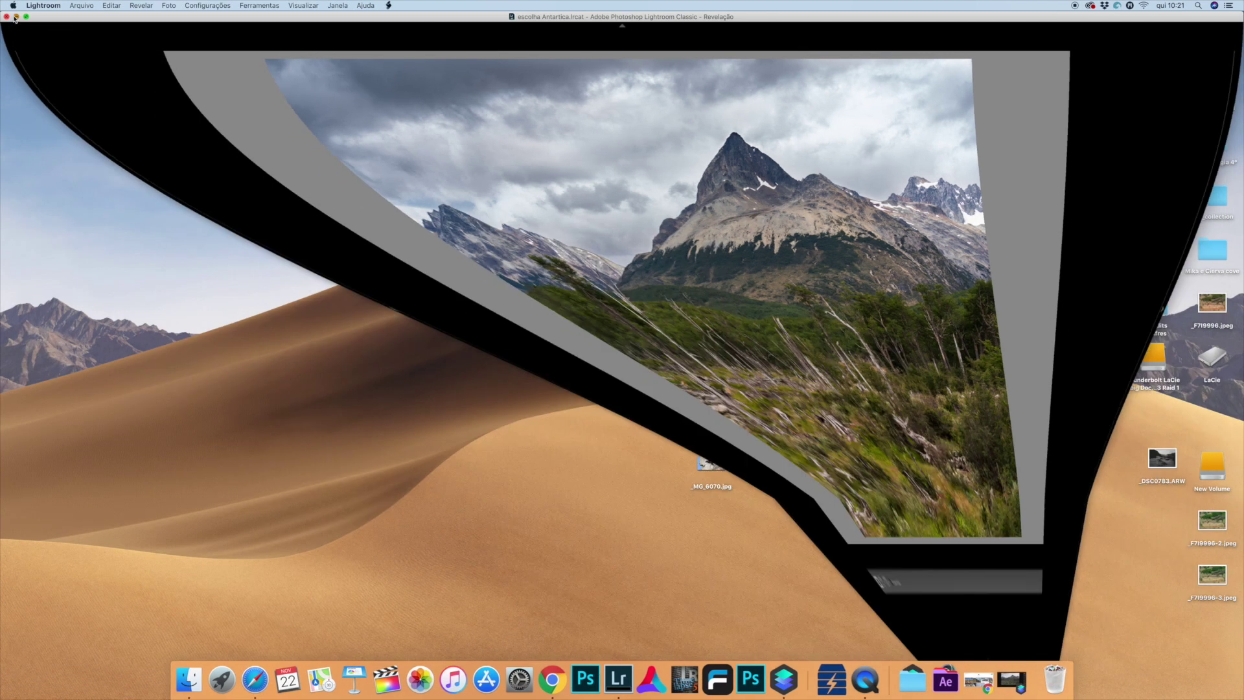
click(782, 683)
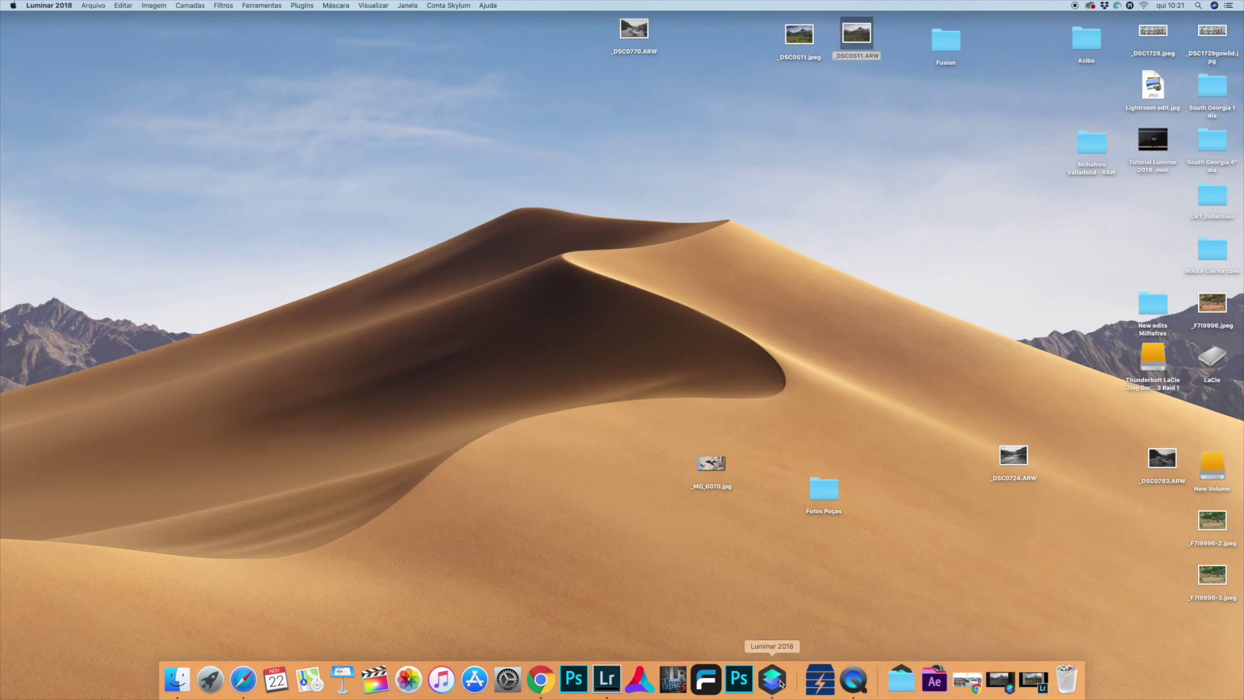
click(781, 683)
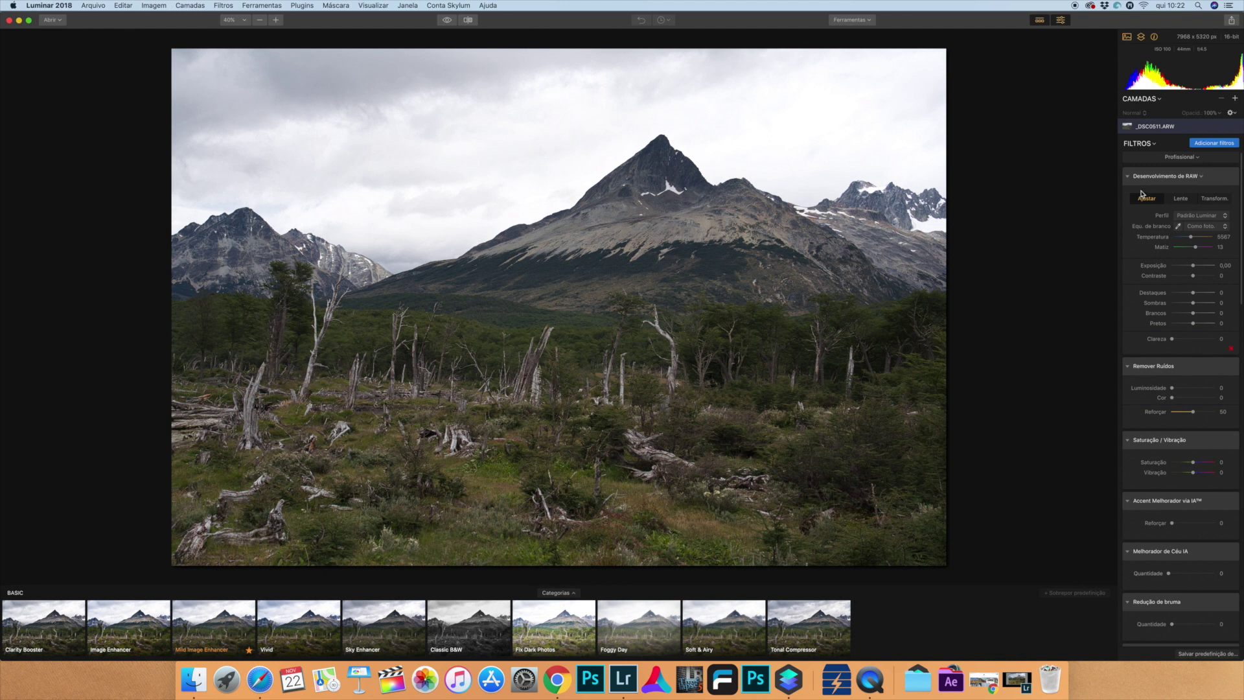
Try and undo the Tonal Compressor and Mild Image Enhancer presets, then apply Sky Enhancer
click(1172, 199)
click(1159, 200)
click(797, 618)
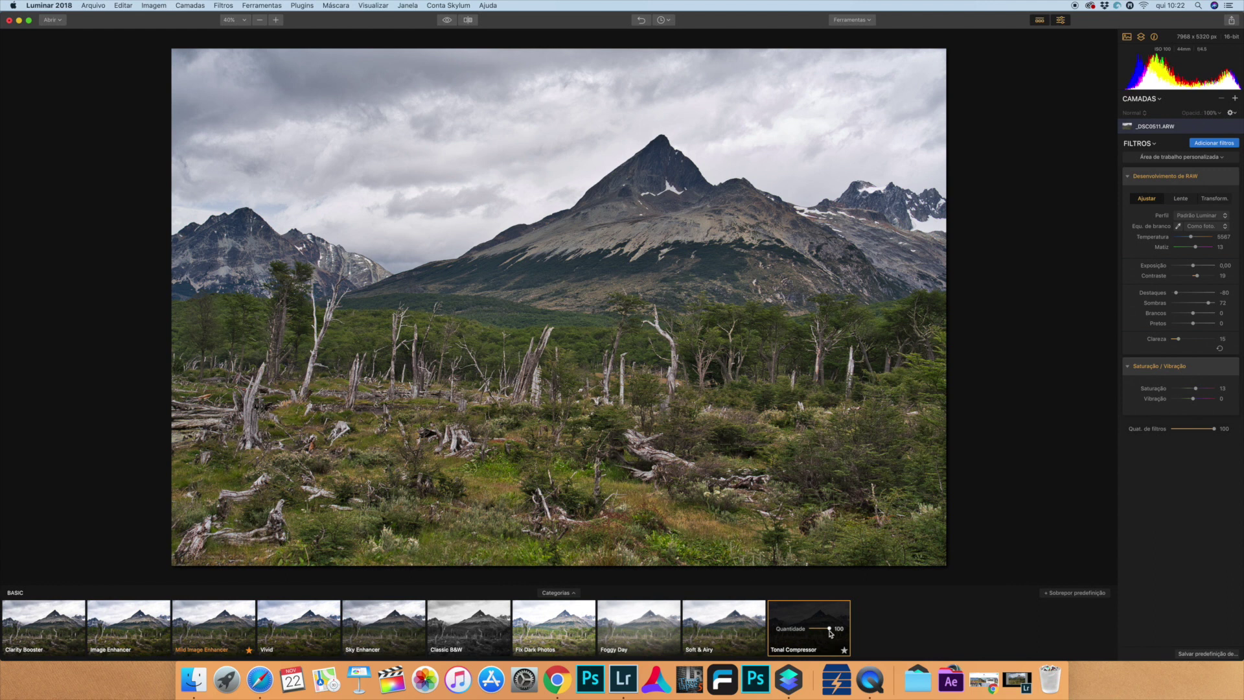
key(super+z)
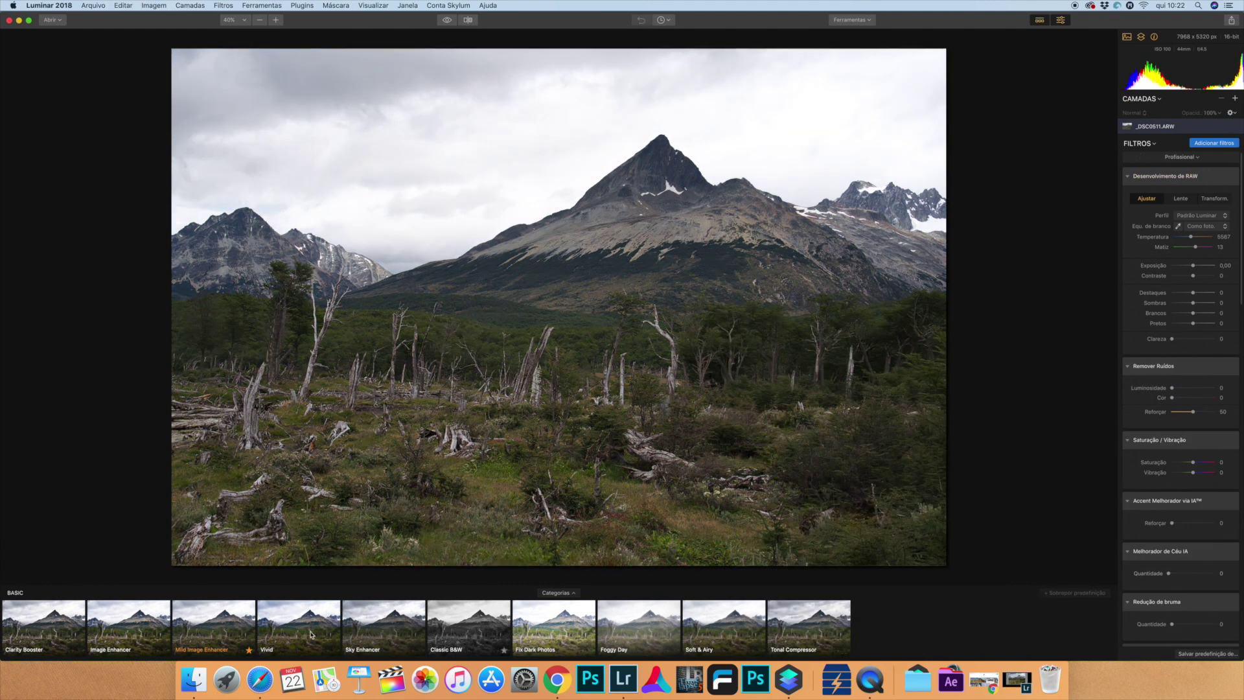
click(211, 624)
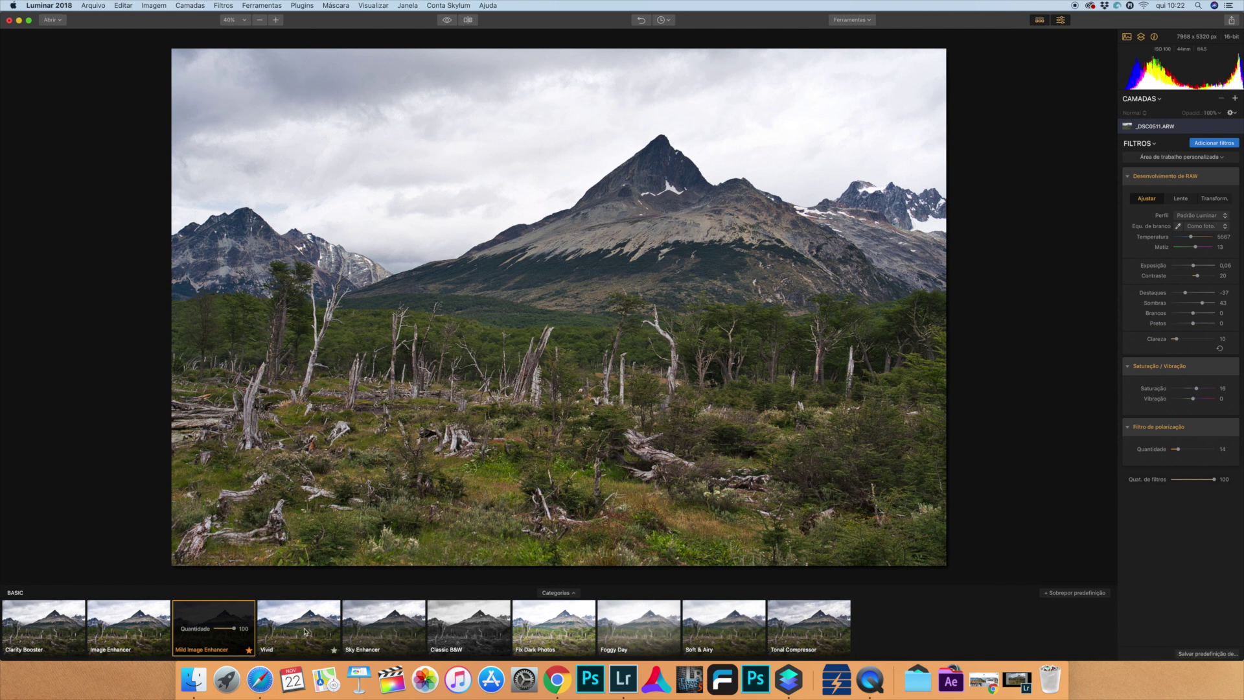
key(super+z)
click(397, 620)
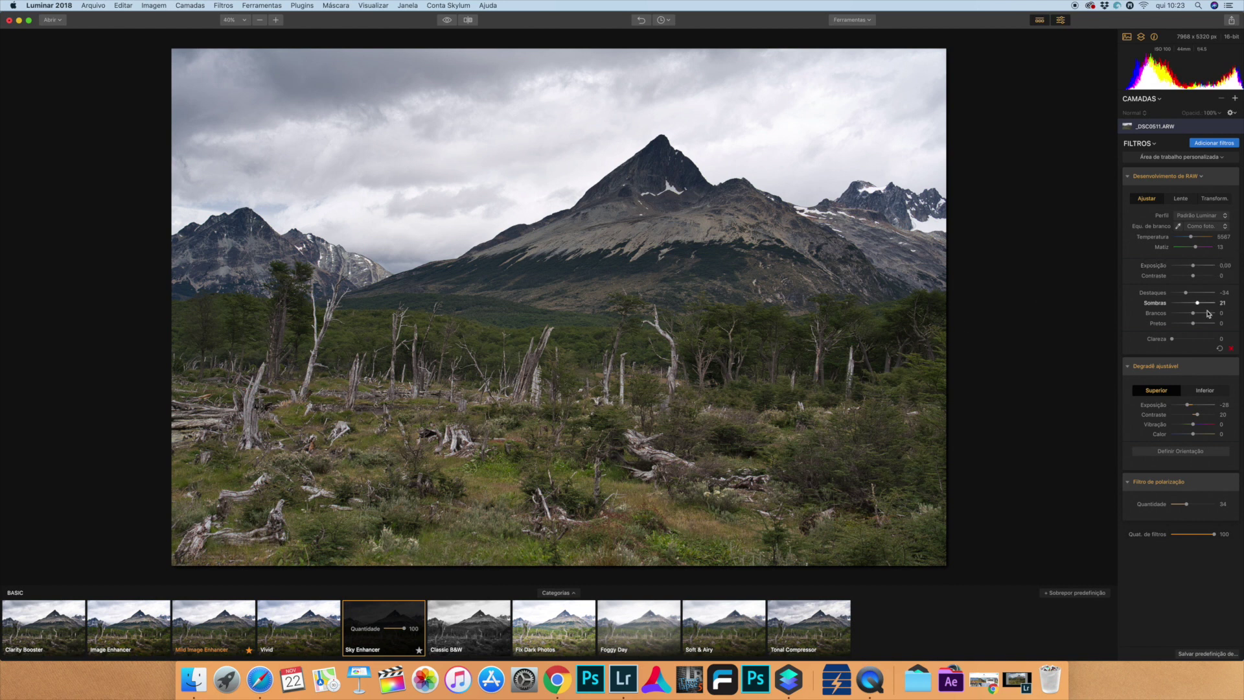
Ease highlights to -28 and reapply Sky Enhancer at a reduced strength of 46
drag(1186, 292, 1187, 293)
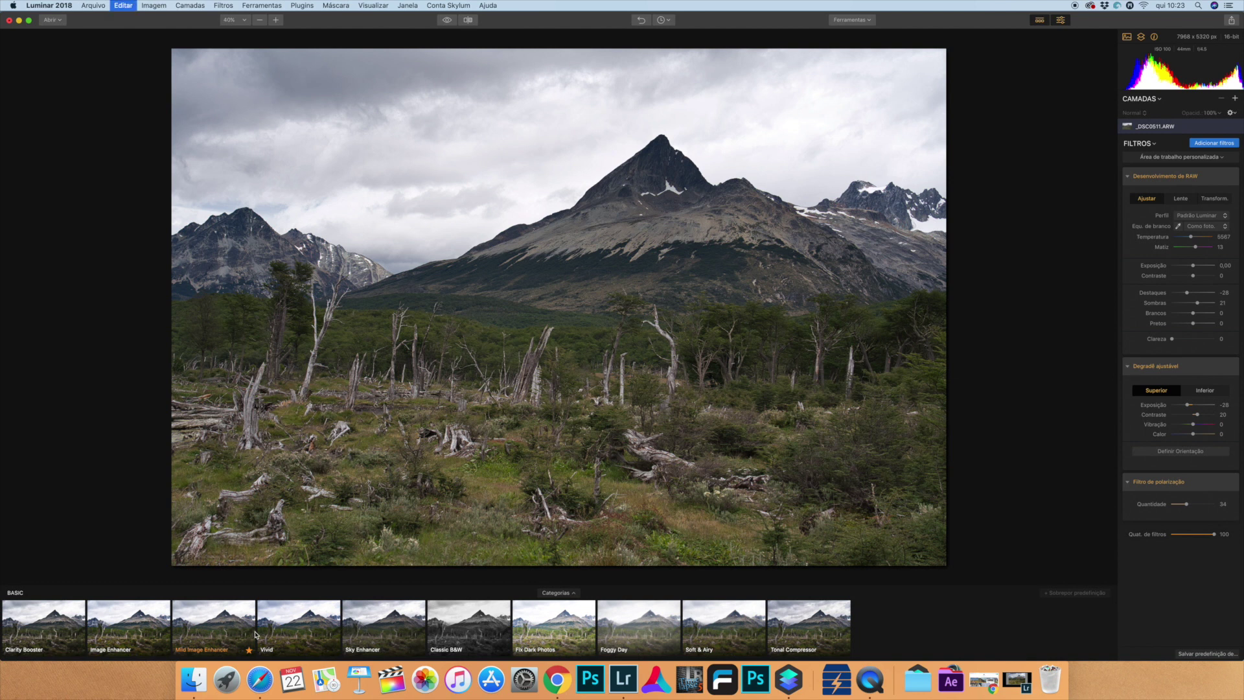
click(372, 627)
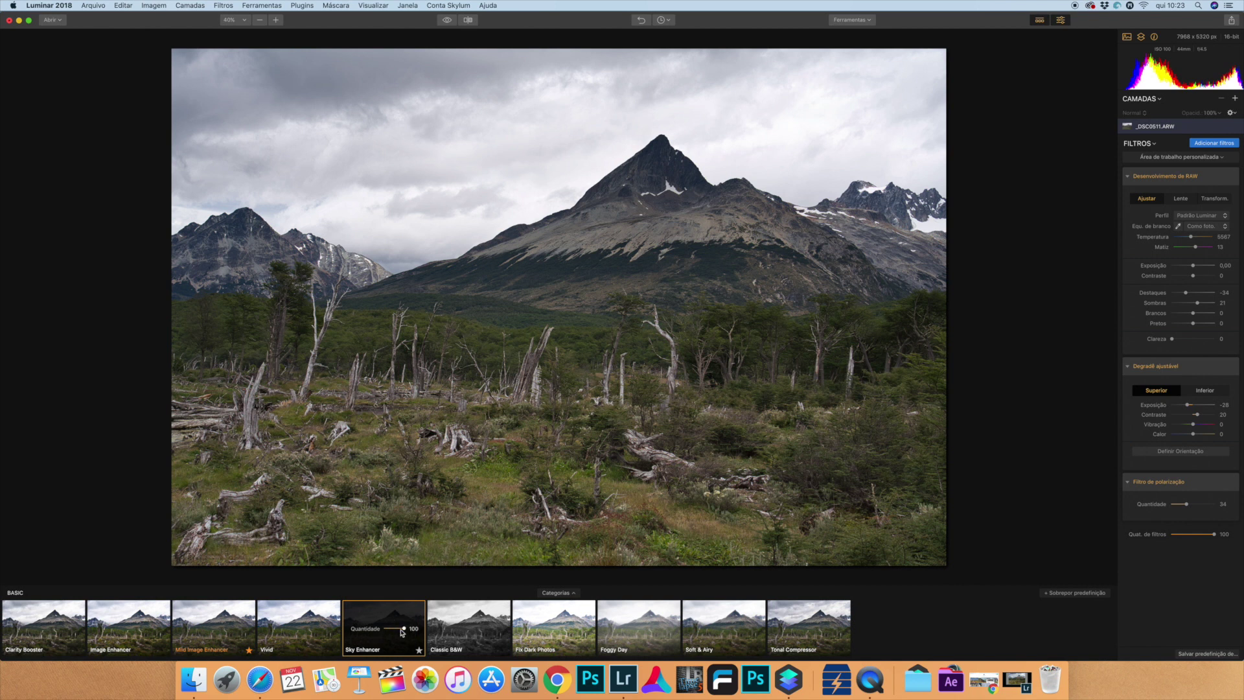
mouse_move(404, 632)
mouse_down()
mouse_move(382, 631)
mouse_move(406, 631)
mouse_up()
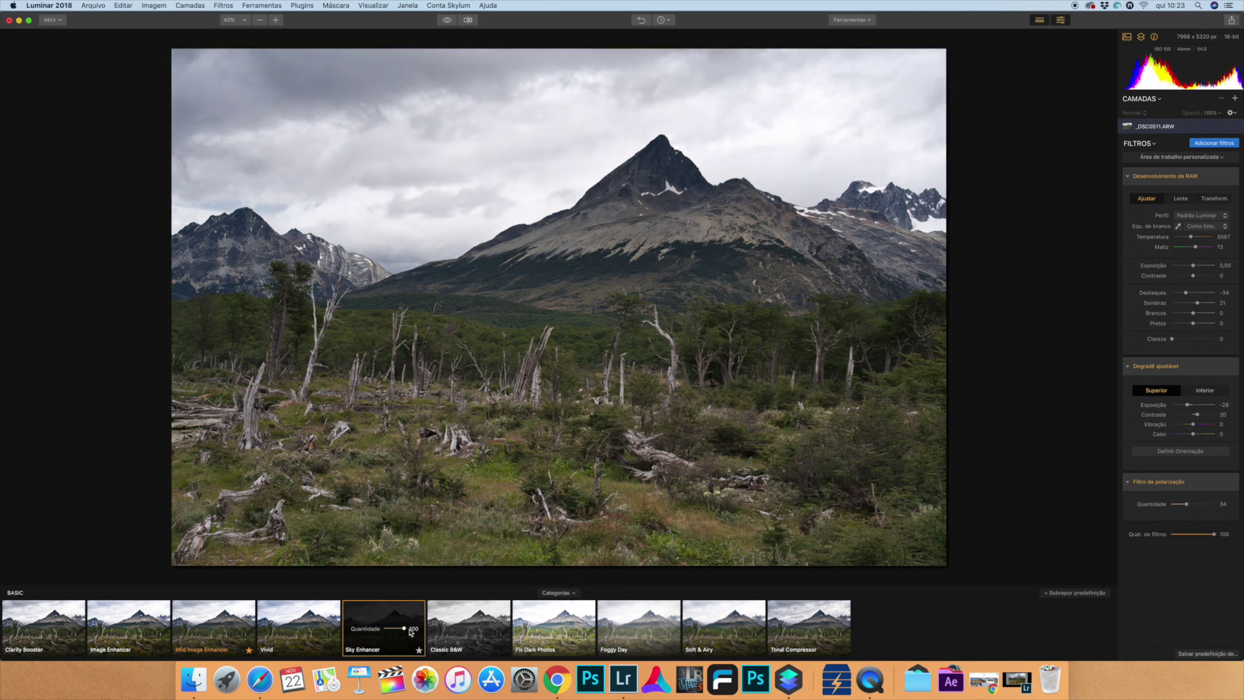
Switch to the Tonal Compressor preset and lower its amount to 64
click(799, 632)
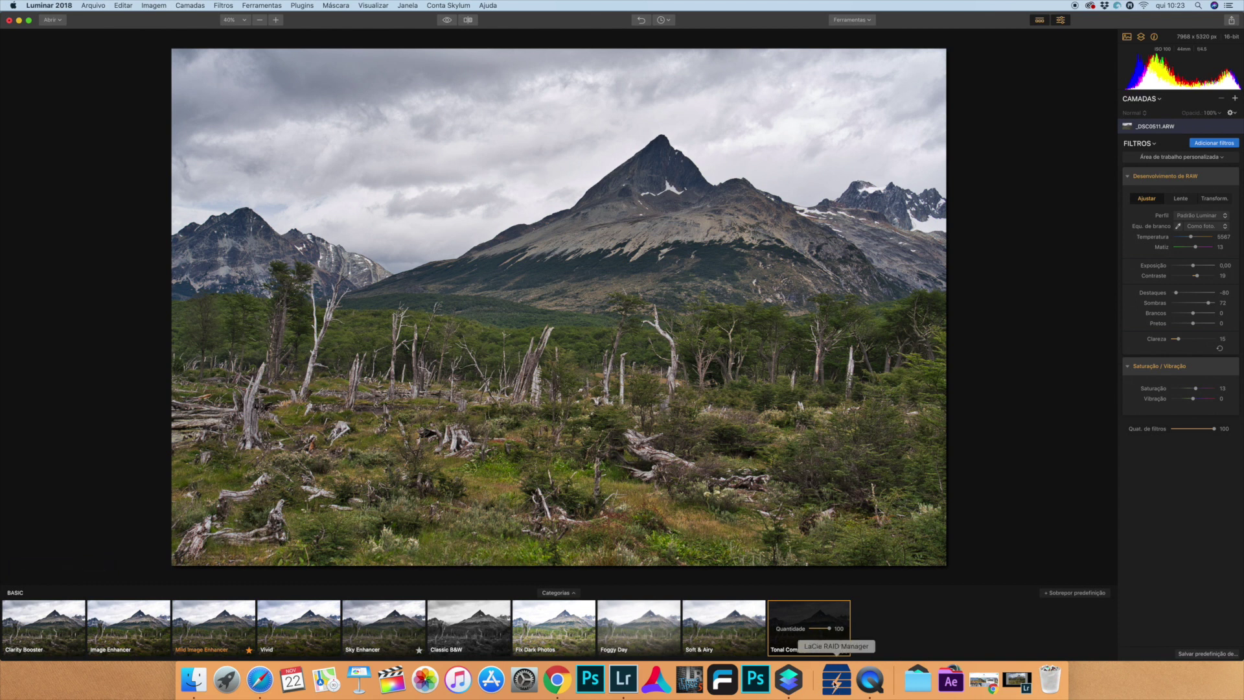
mouse_move(831, 629)
mouse_down()
mouse_move(806, 629)
mouse_move(842, 628)
mouse_up()
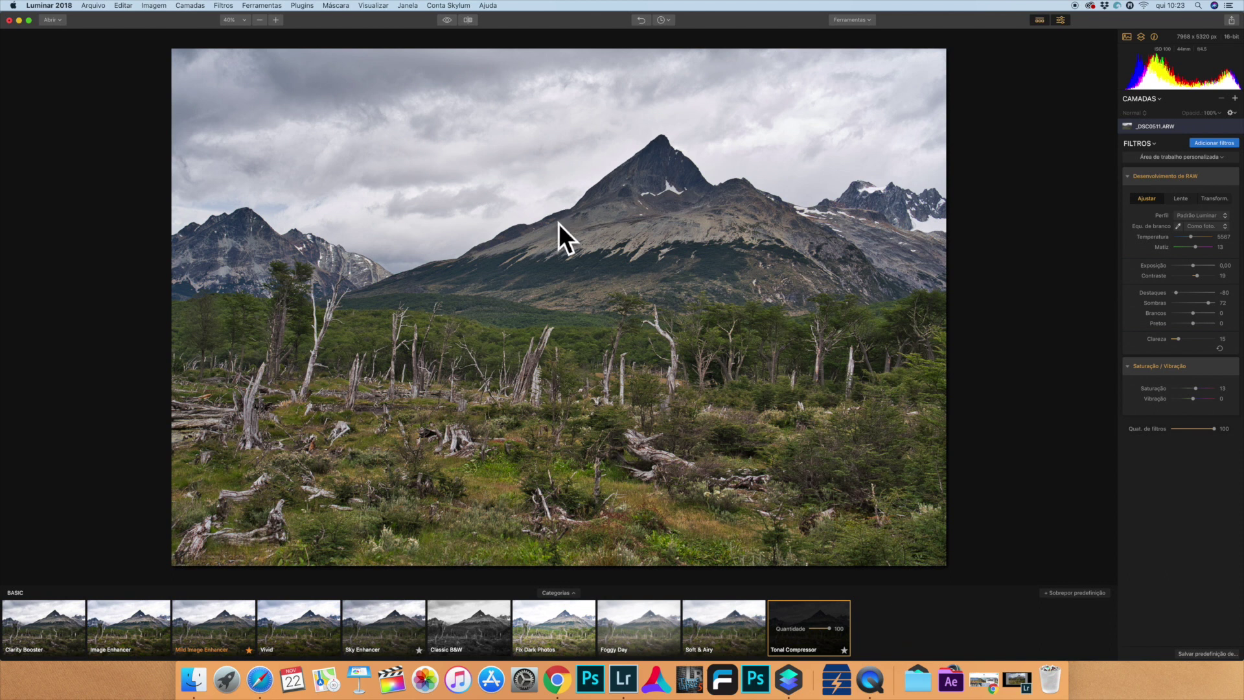
drag(829, 629, 822, 628)
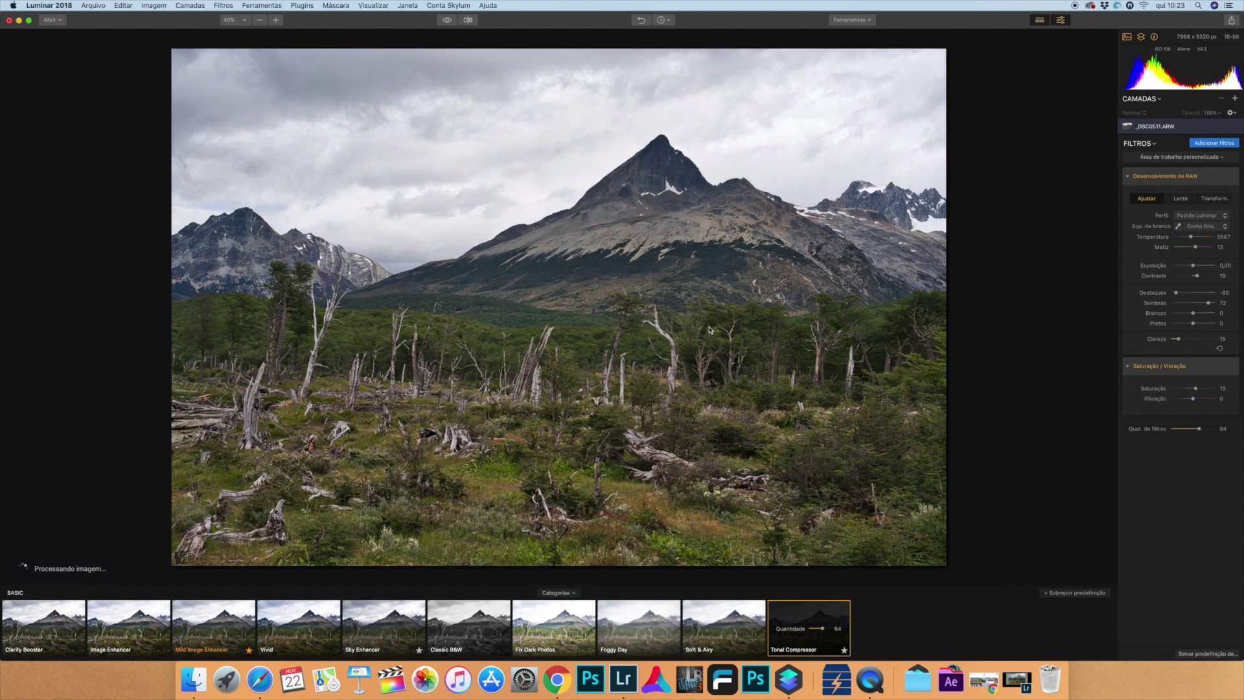
click(558, 592)
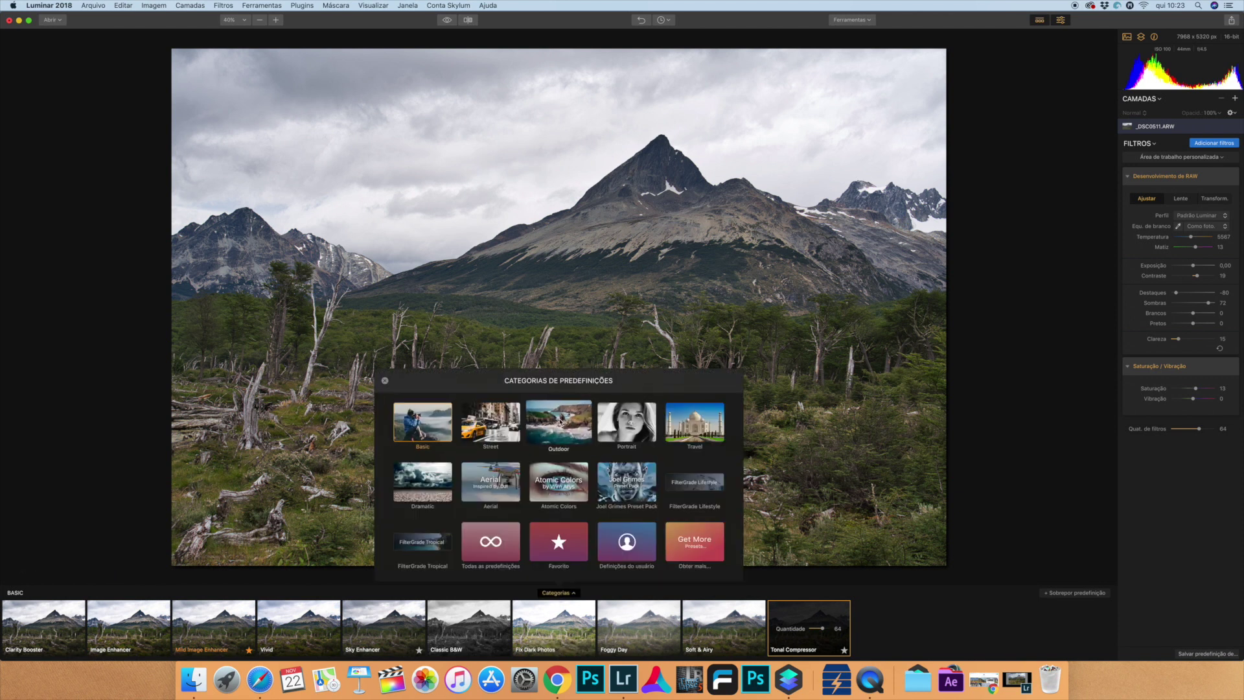
Show the Outdoor presets, try Auto Smart Enhancer, then apply Colors of the Fall
click(560, 422)
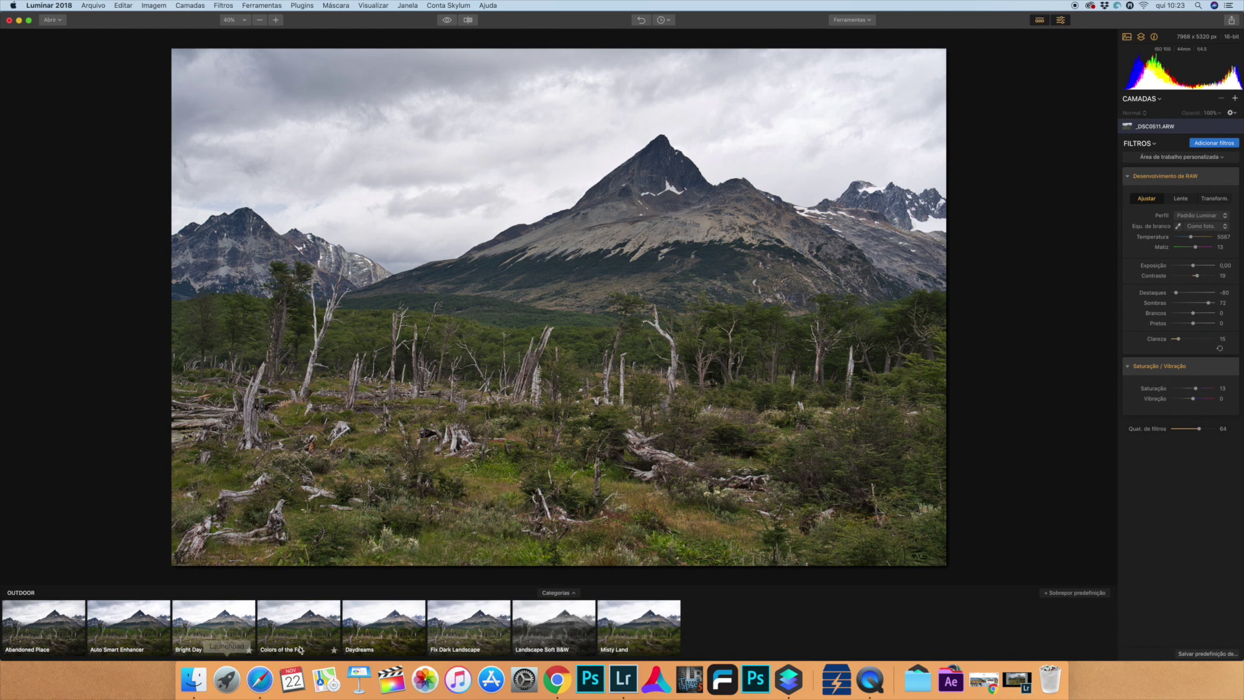
click(154, 616)
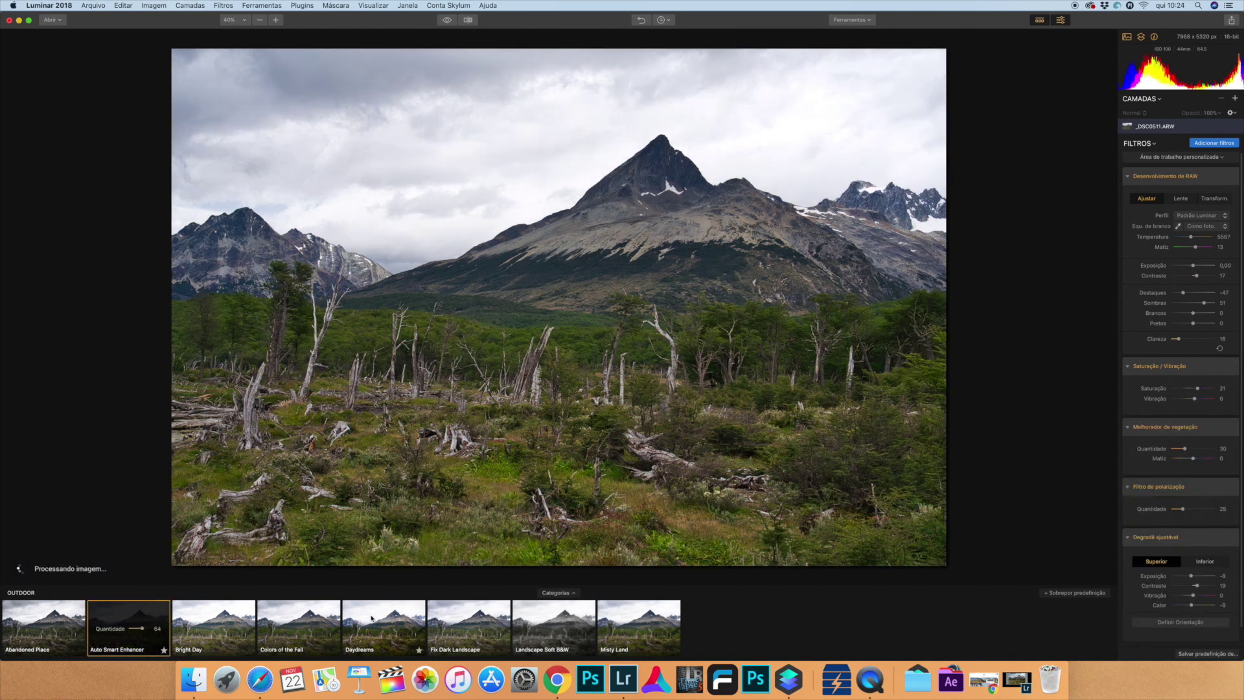
click(311, 615)
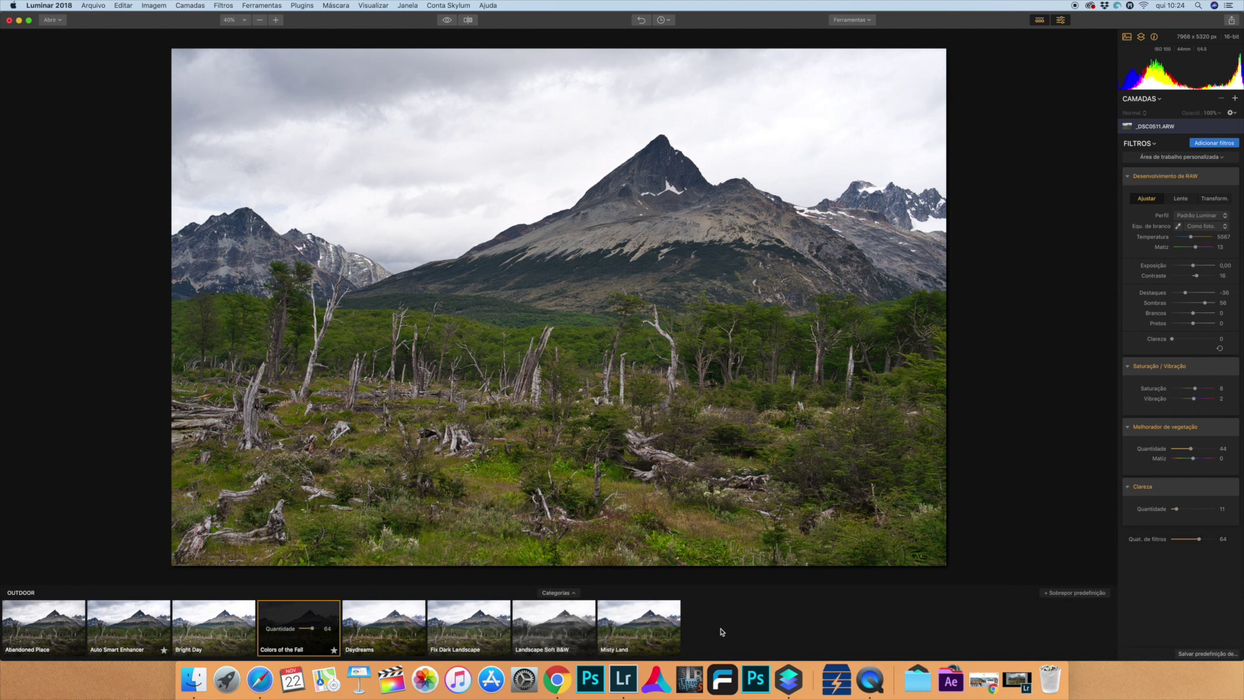
click(662, 20)
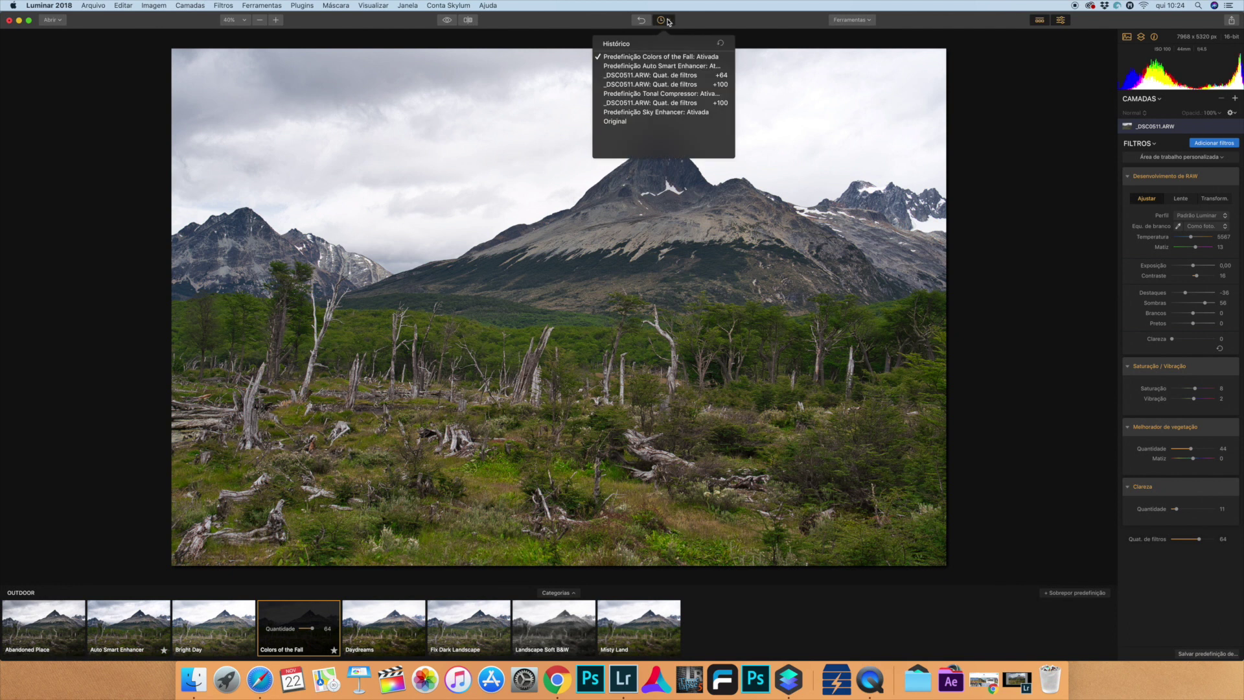
Revert the photo to Original from the history, hide the presets strip and go full-screen
click(644, 122)
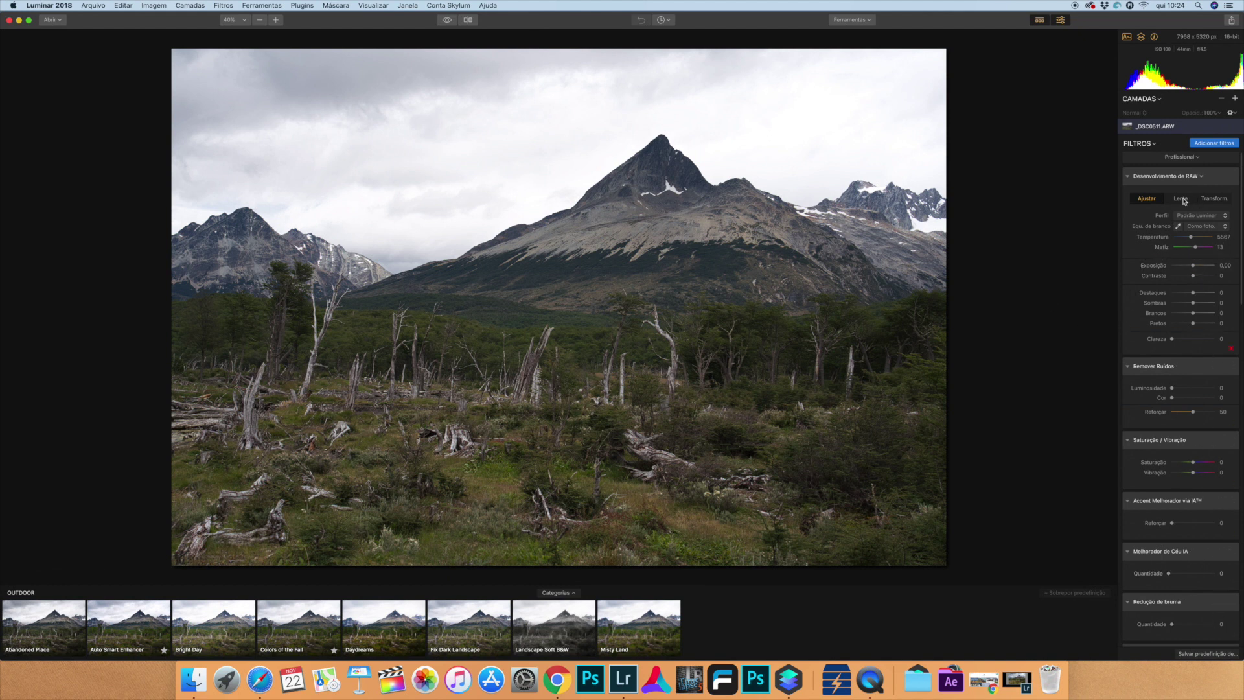
click(1040, 22)
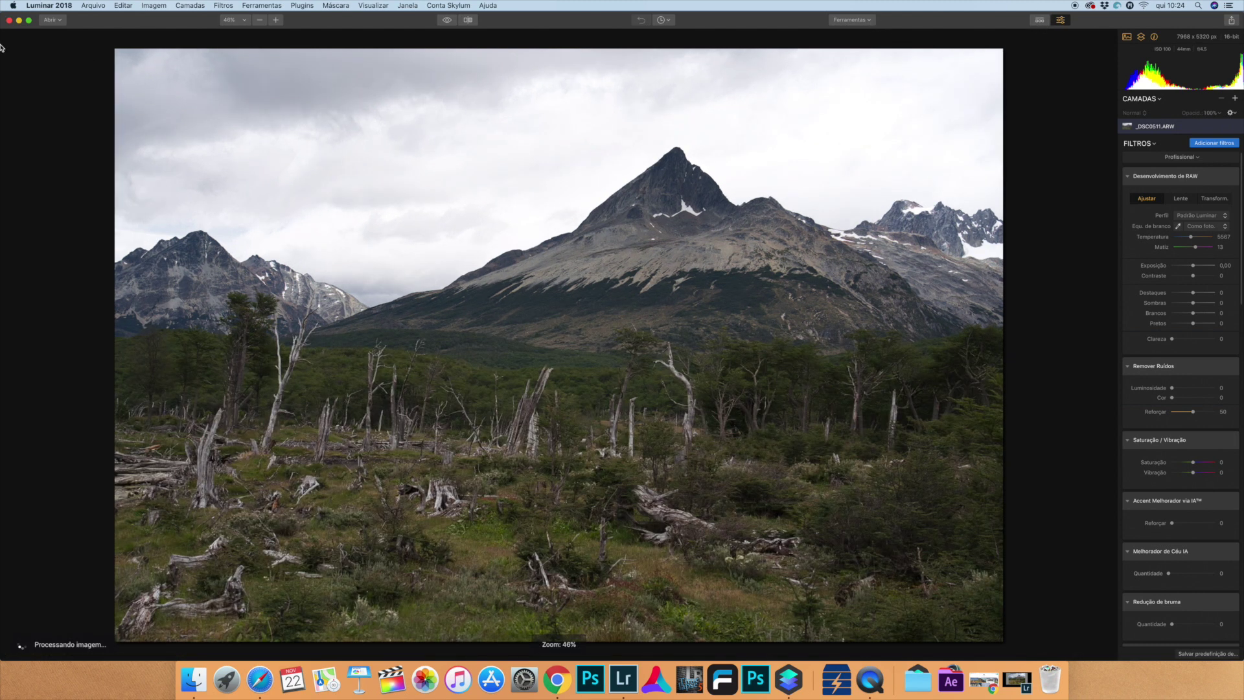
click(28, 20)
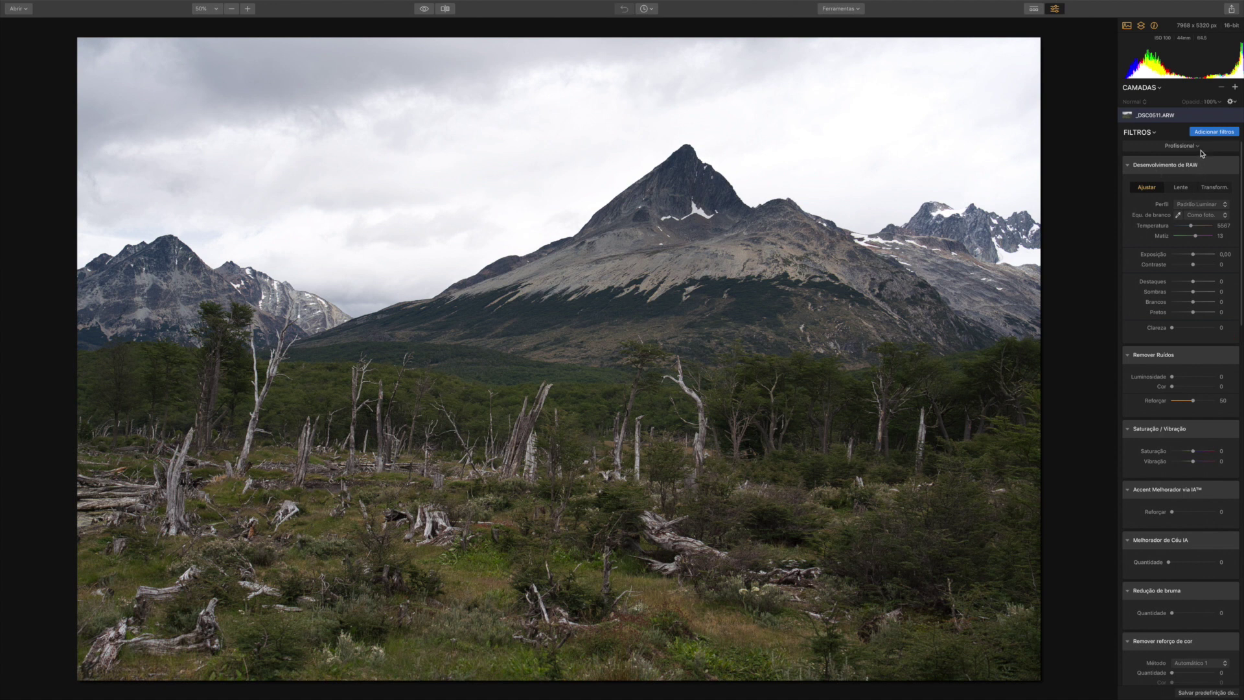
click(1188, 149)
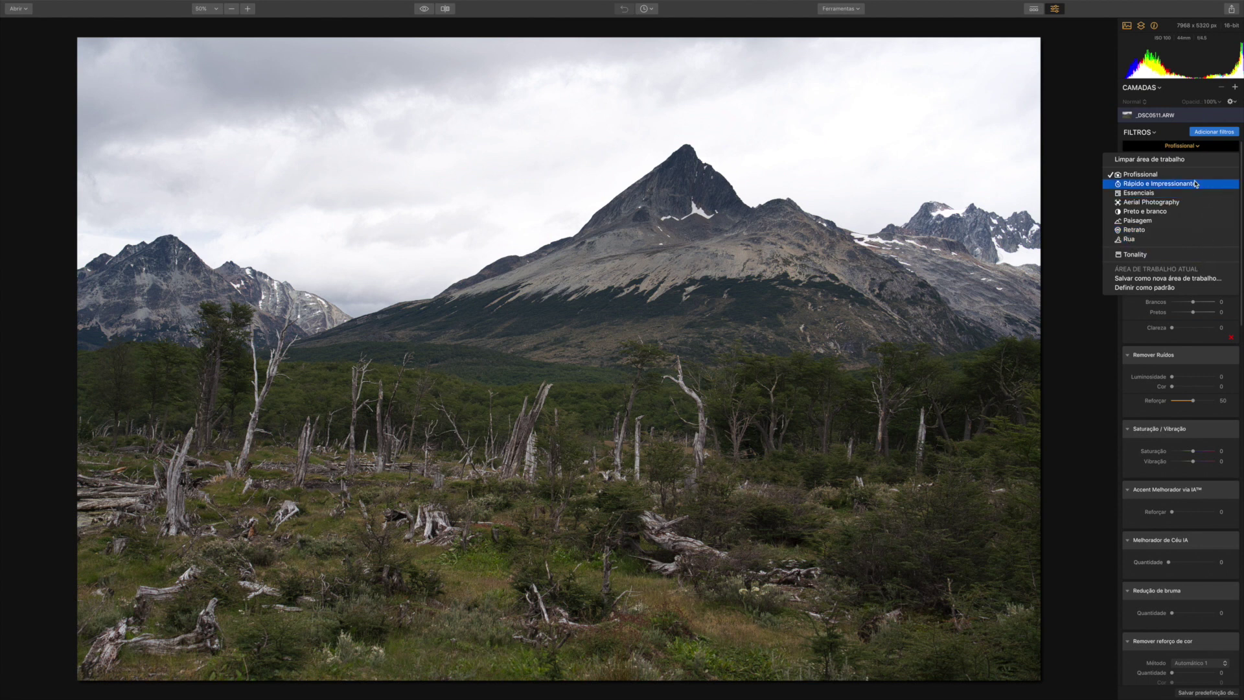
Load the Paisagem workspace and review its filters such as Adjustable Gradient and Golden Hour
click(1152, 222)
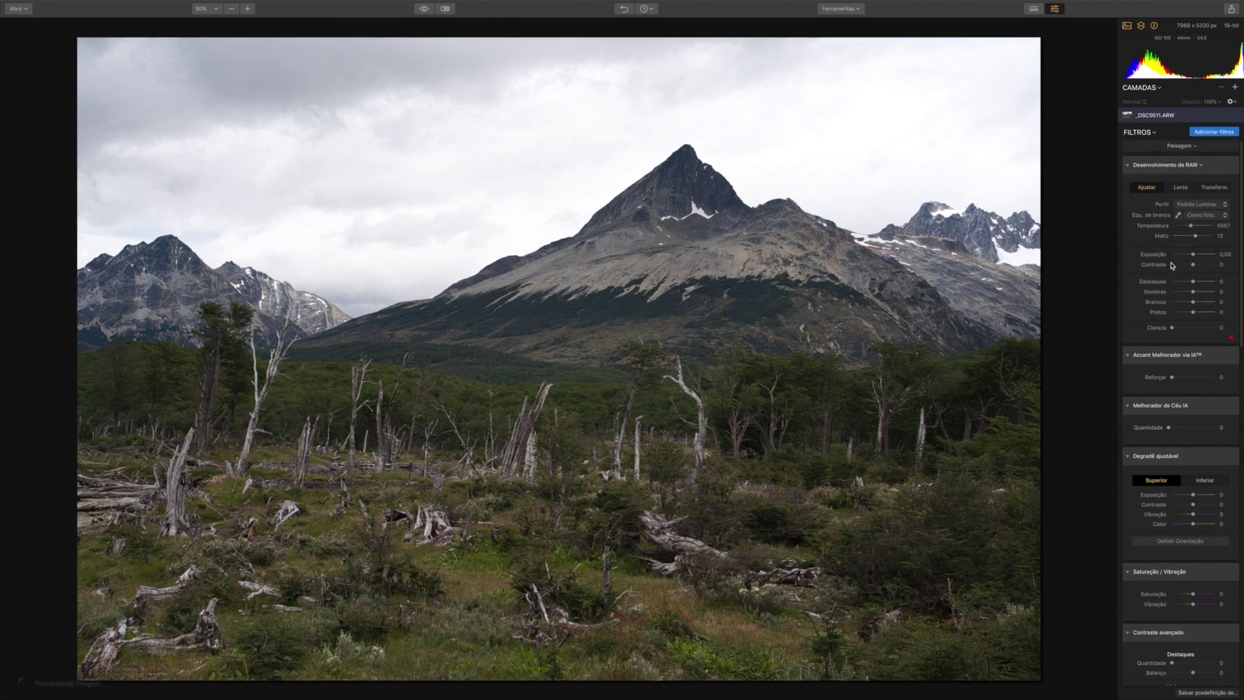
scroll(1169, 259, down, 15)
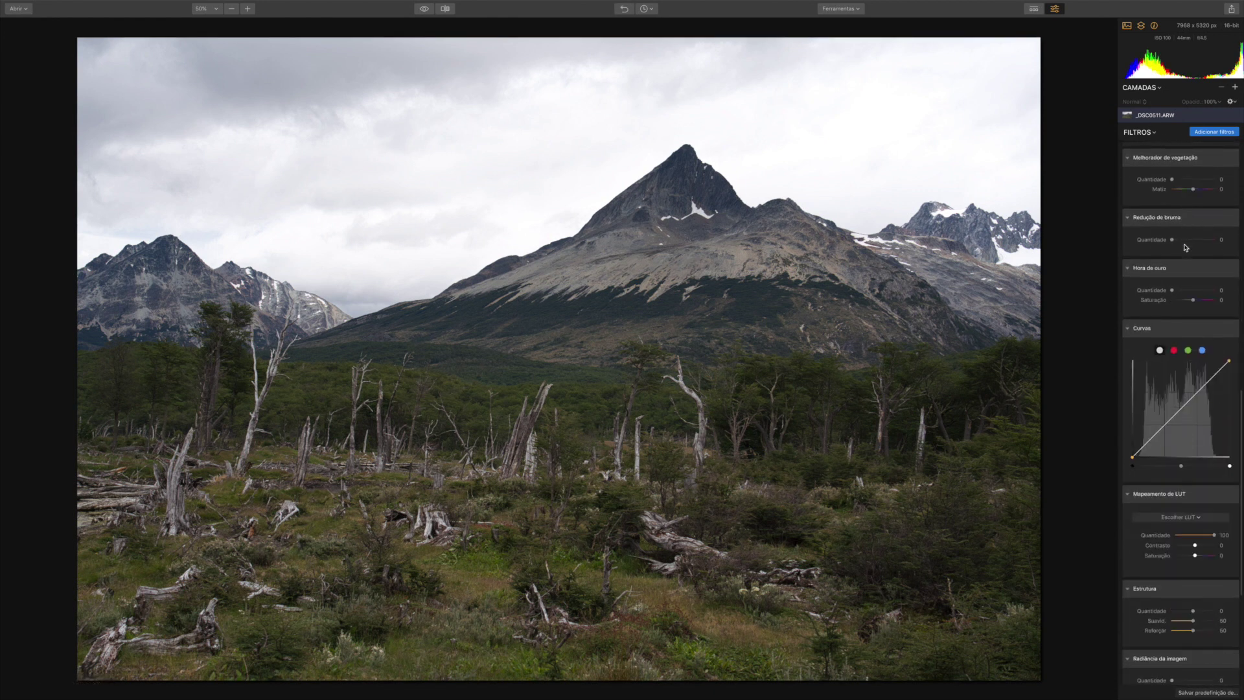
scroll(1192, 487, down, 5)
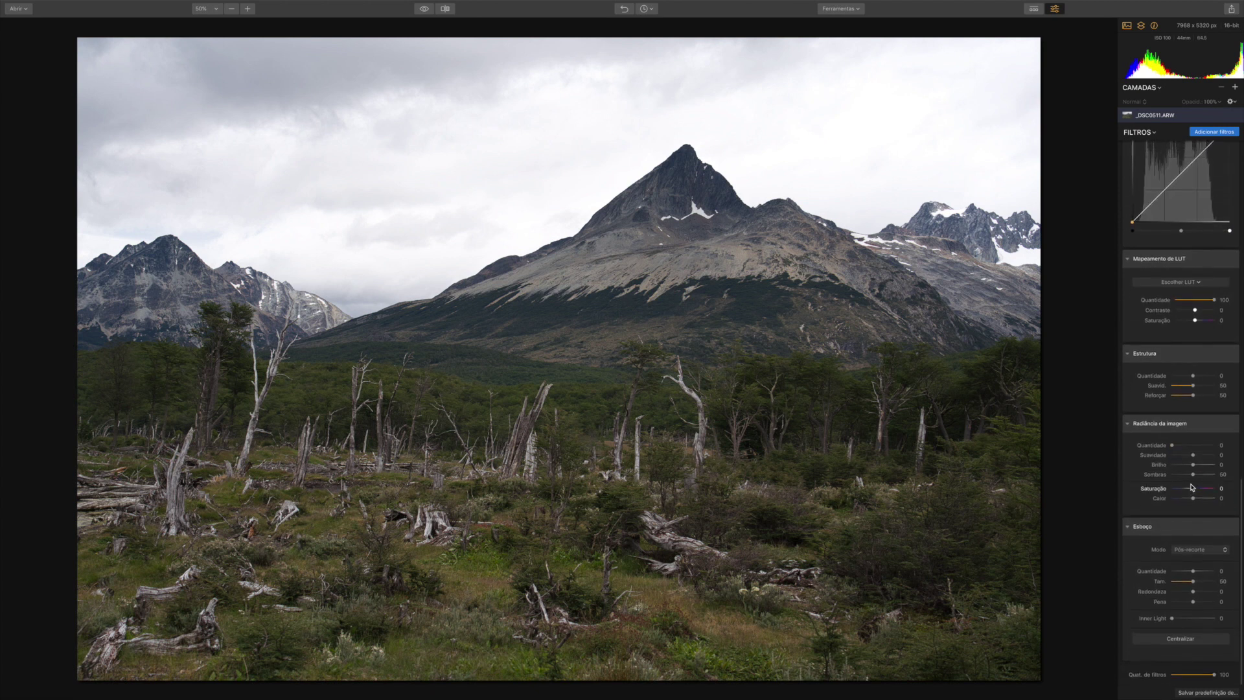
scroll(1191, 487, up, 20)
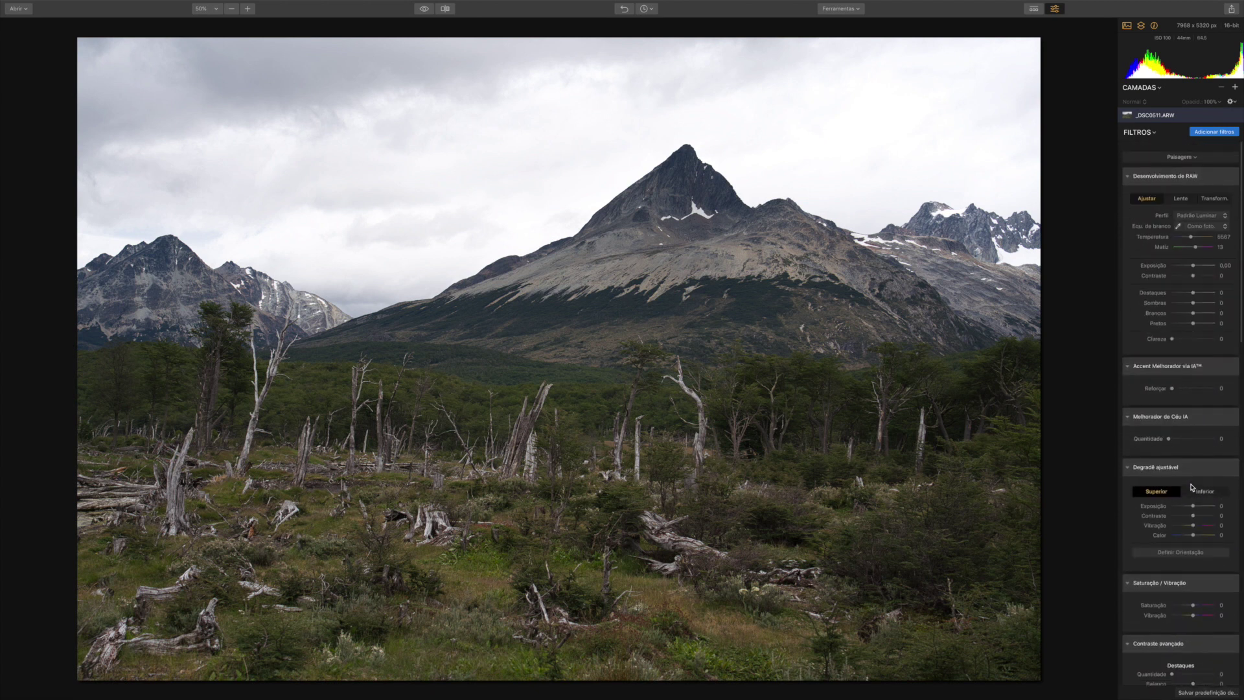
scroll(1190, 487, down, 1)
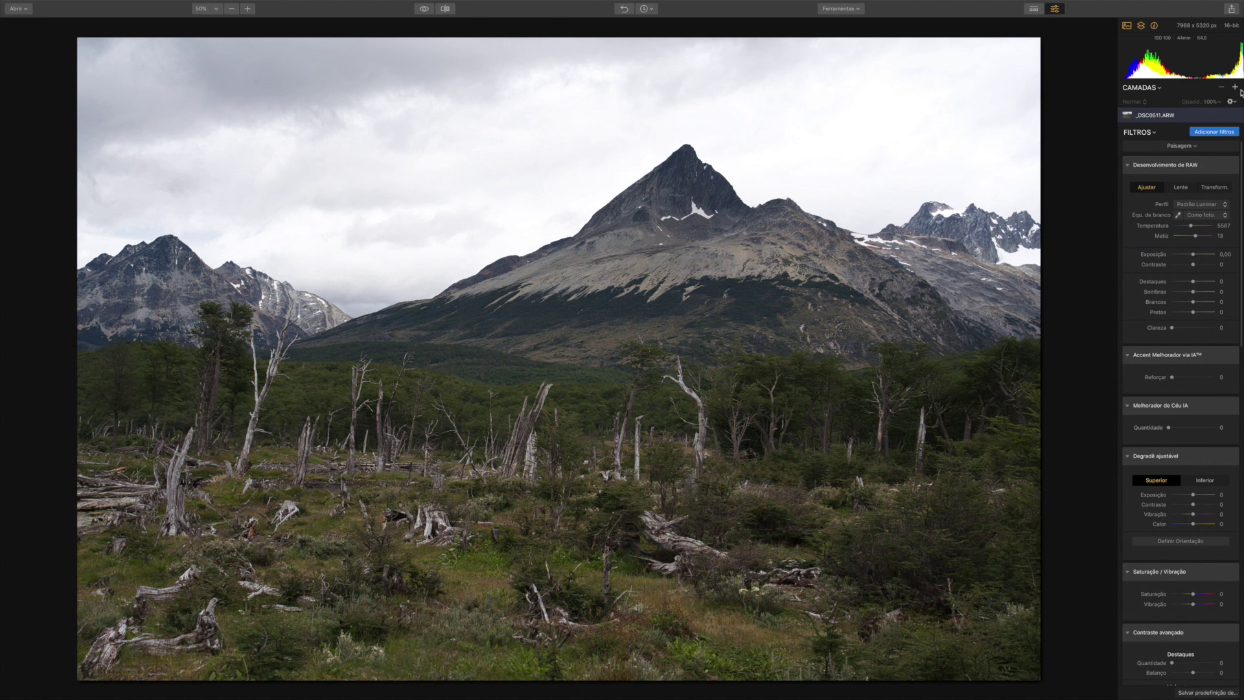
Browse the filter catalog, add Foco suave, then remove it and close the catalog
click(1212, 134)
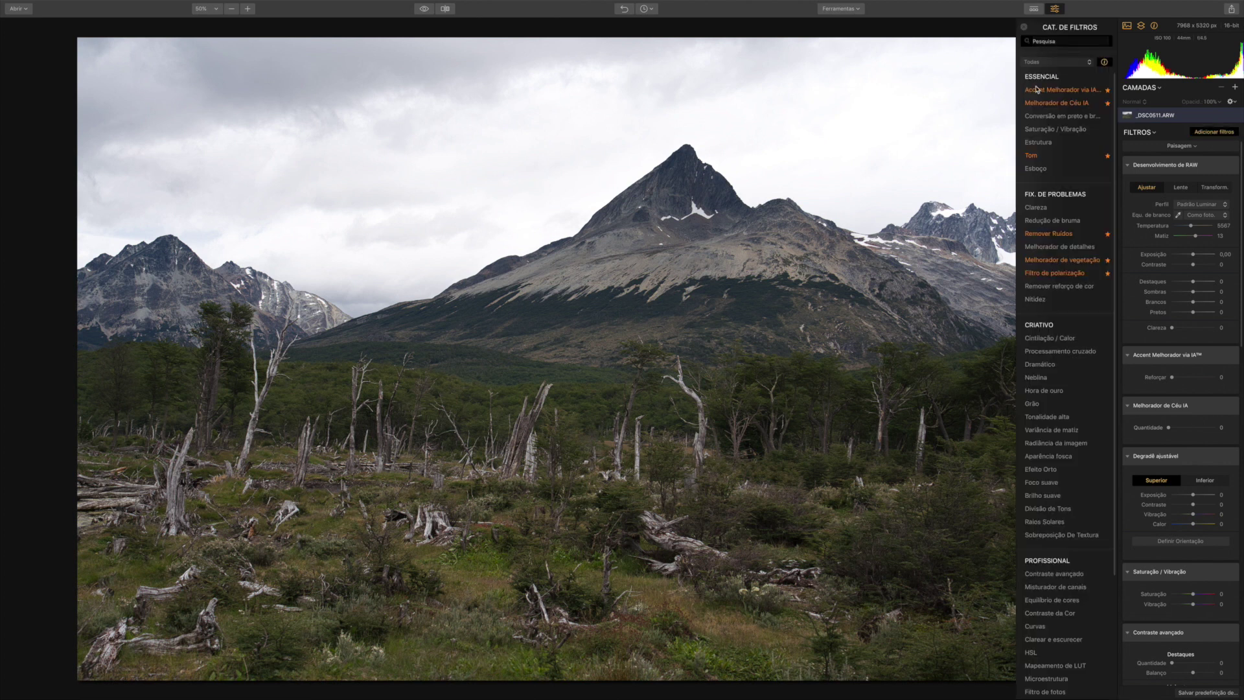
scroll(1057, 453, down, 3)
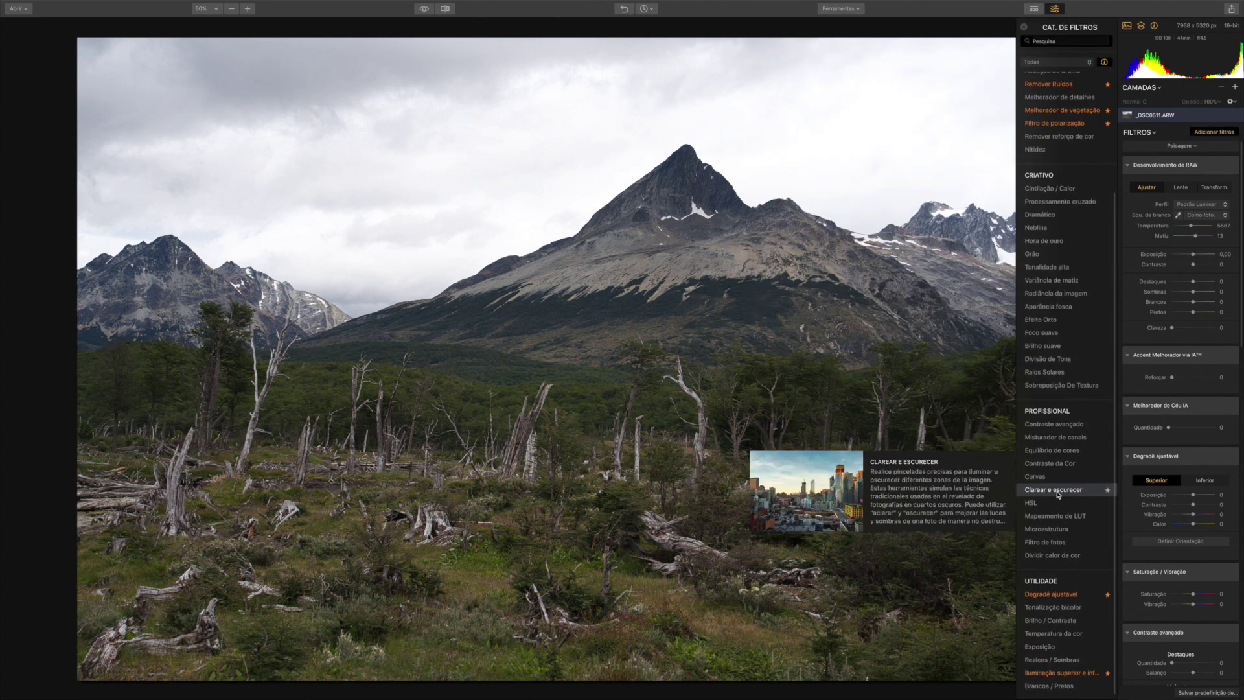
mouse_move(1051, 373)
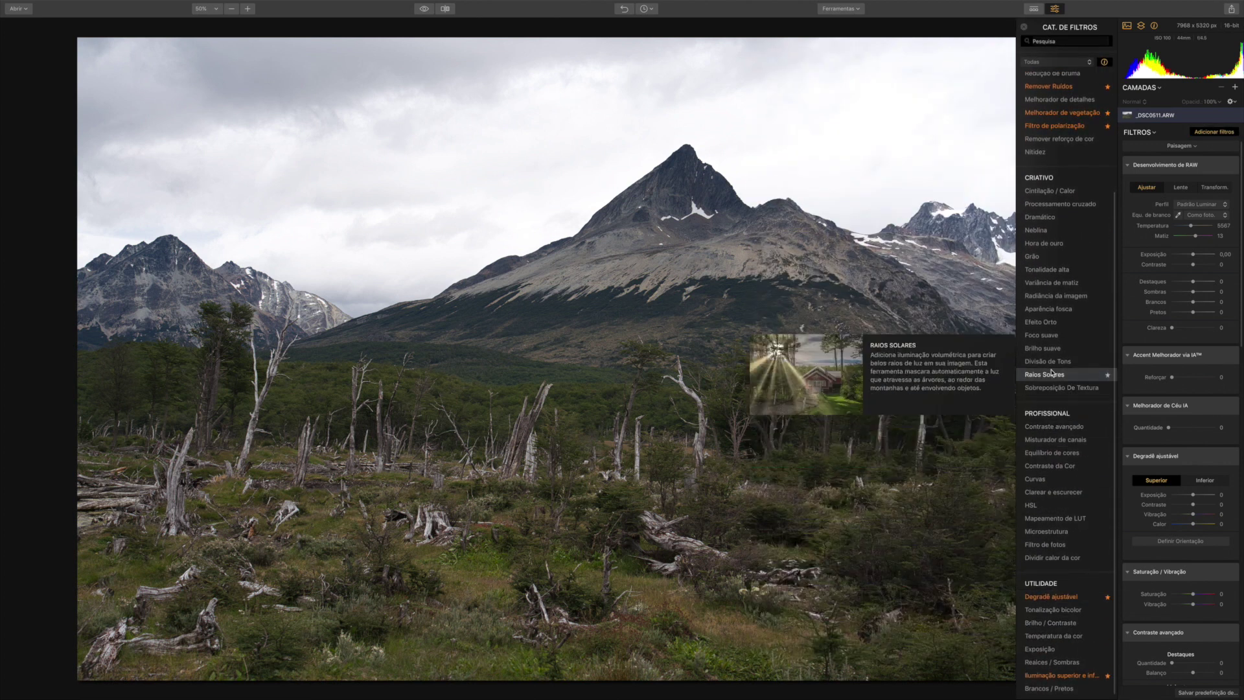
mouse_move(1057, 215)
scroll(1057, 215, up, 3)
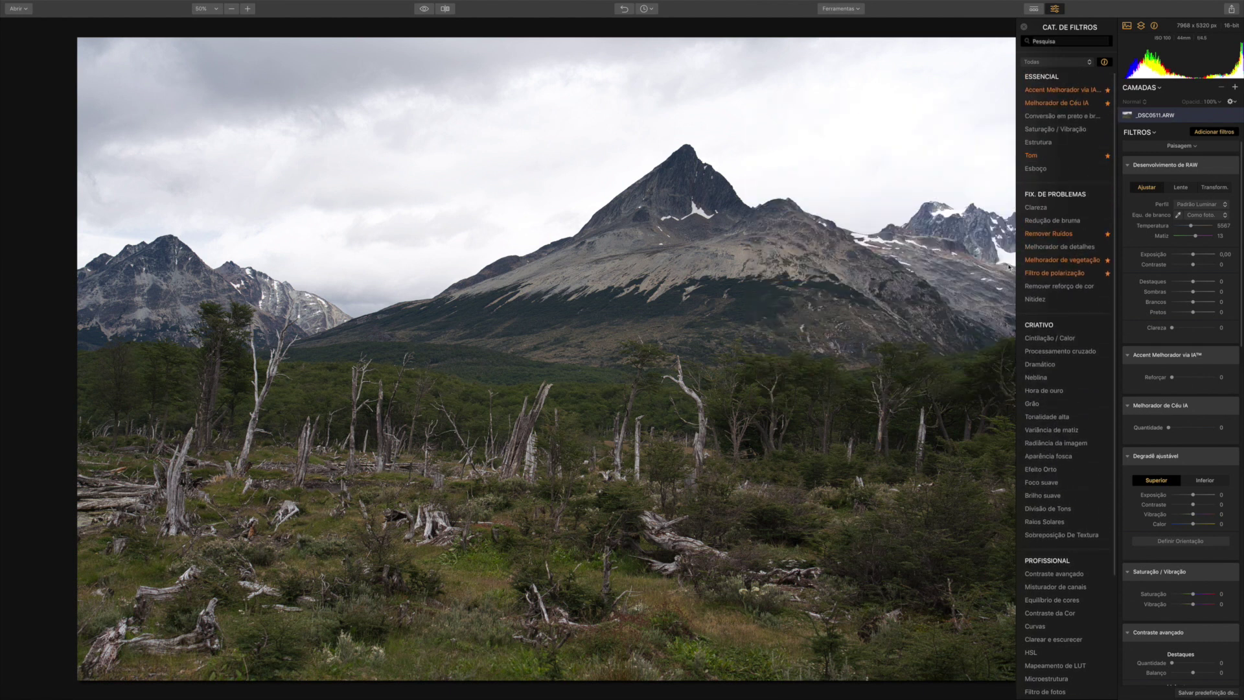
mouse_move(1068, 457)
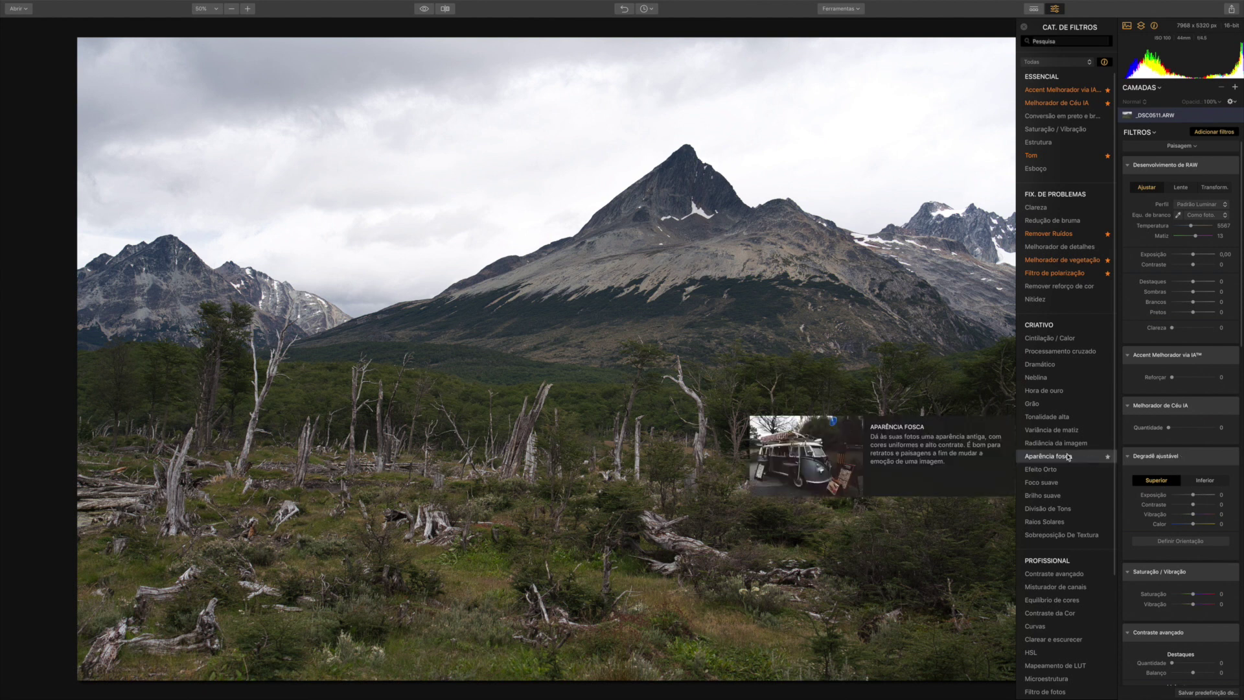
scroll(1068, 457, down, 2)
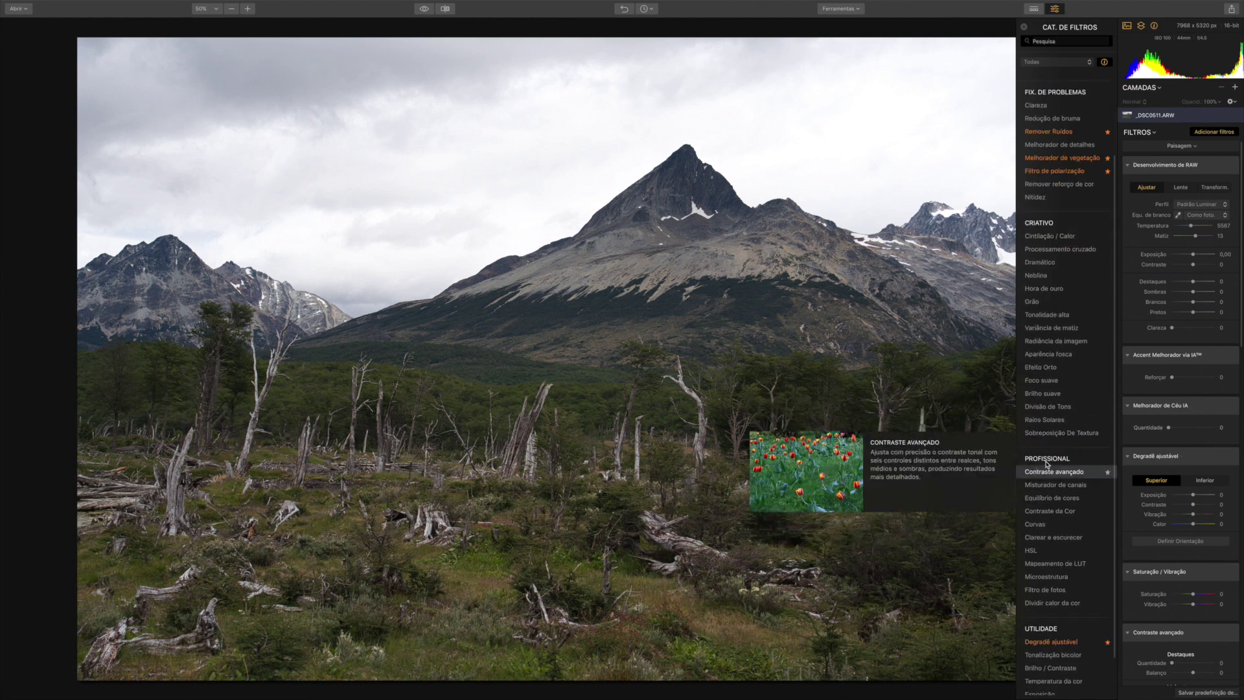
scroll(1040, 479, down, 1)
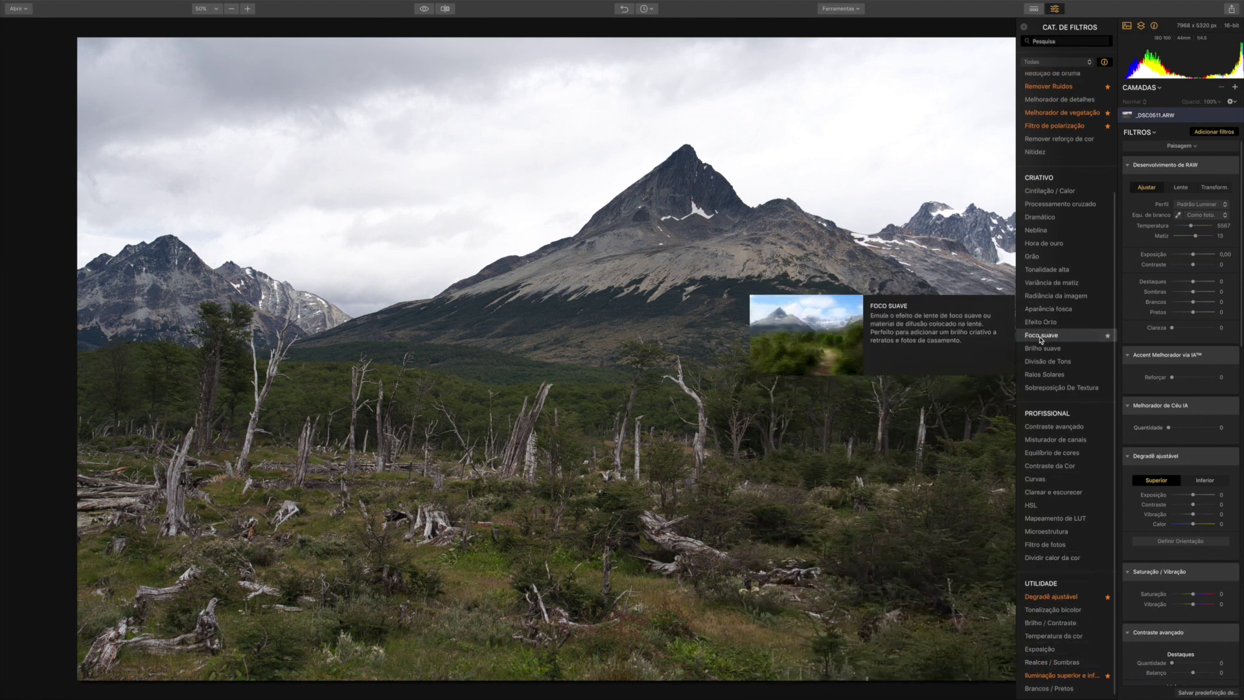
click(1040, 337)
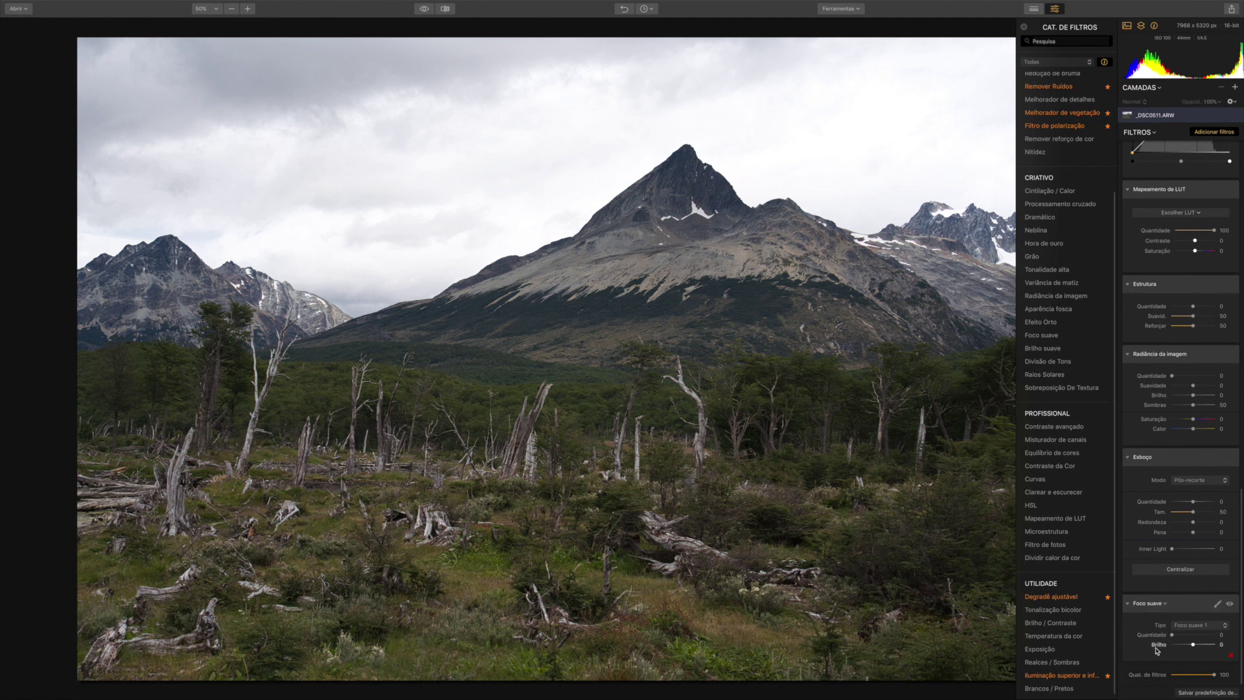
click(1232, 657)
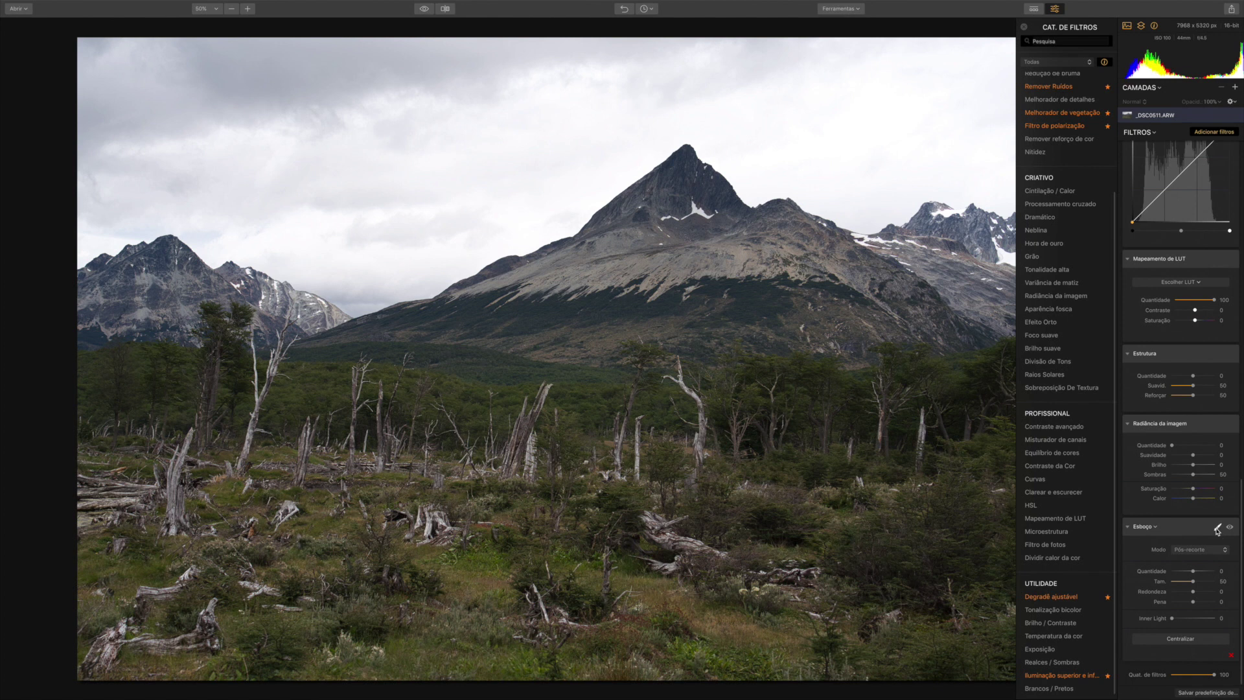
click(1024, 29)
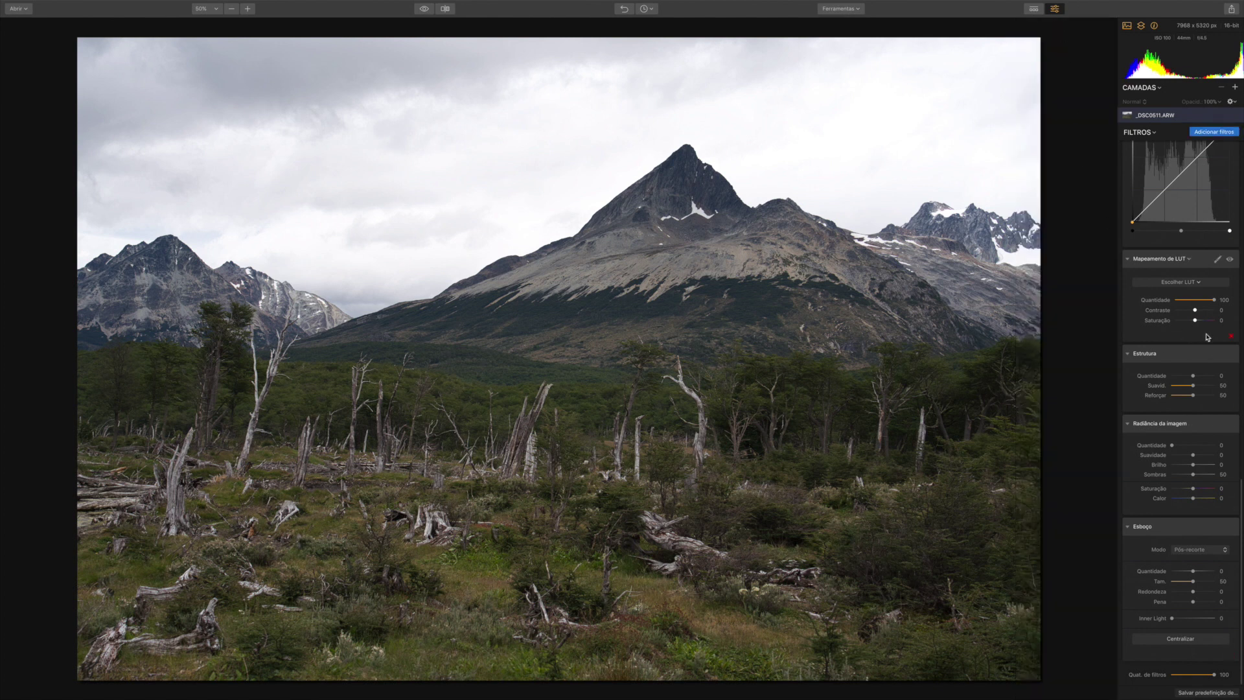
Set white balance with the eyedropper from a grey spot on the mountain
scroll(1208, 336, up, 15)
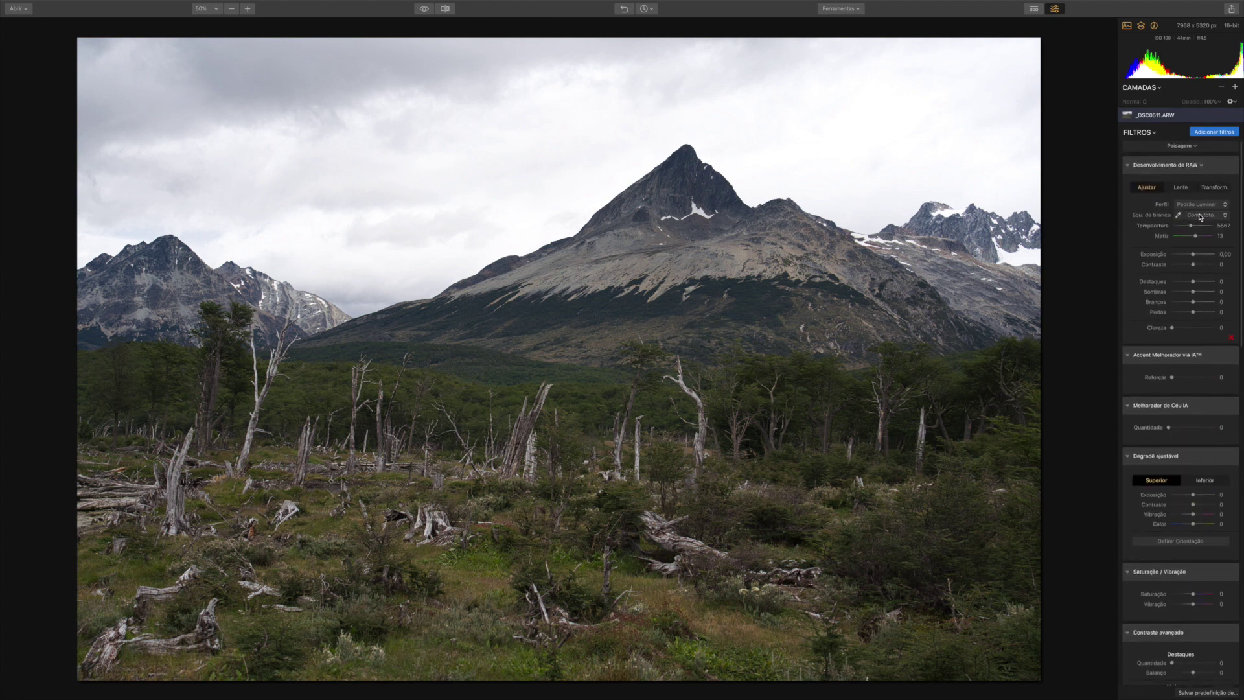
click(1178, 216)
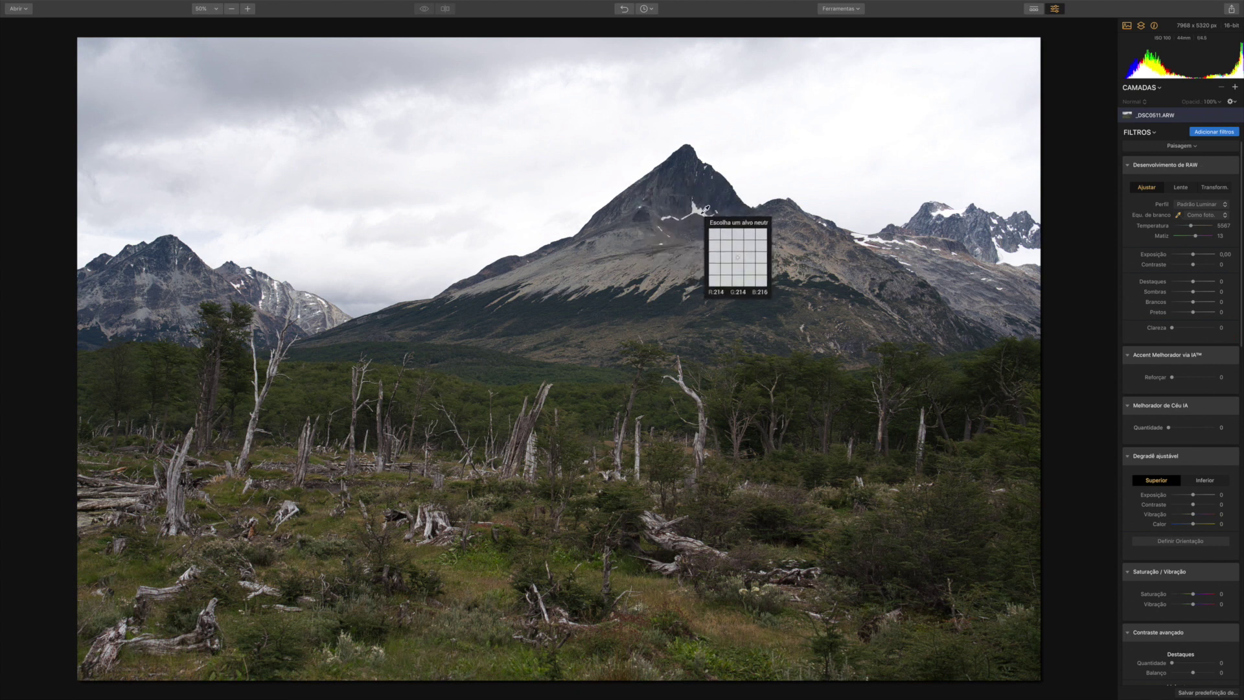
click(704, 212)
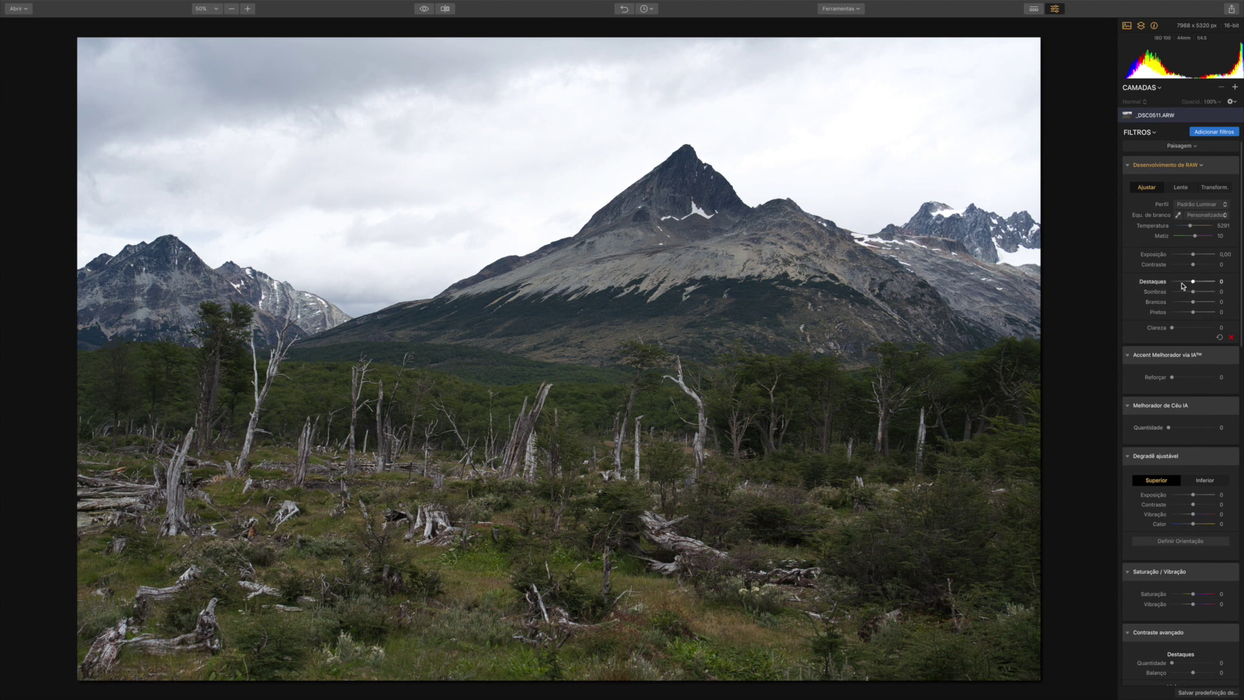
Set highlights to -47, shadows 21, contrast 5 and vibrance 8
drag(1192, 282, 1183, 284)
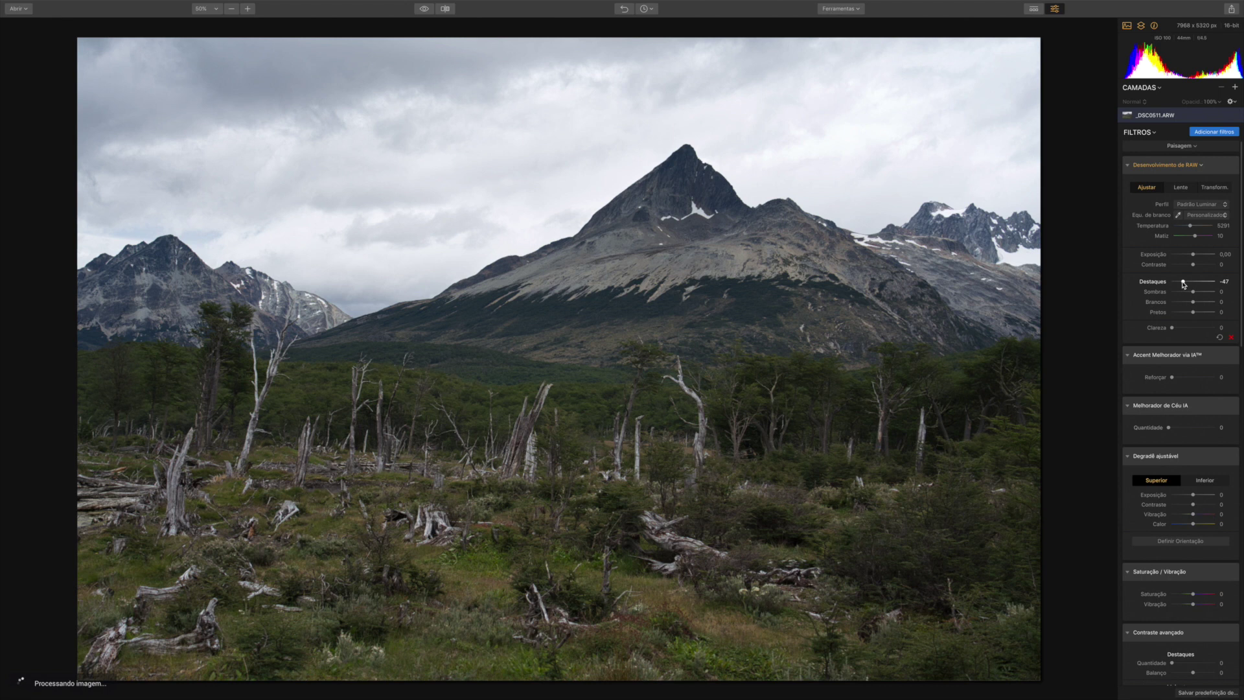
click(1198, 292)
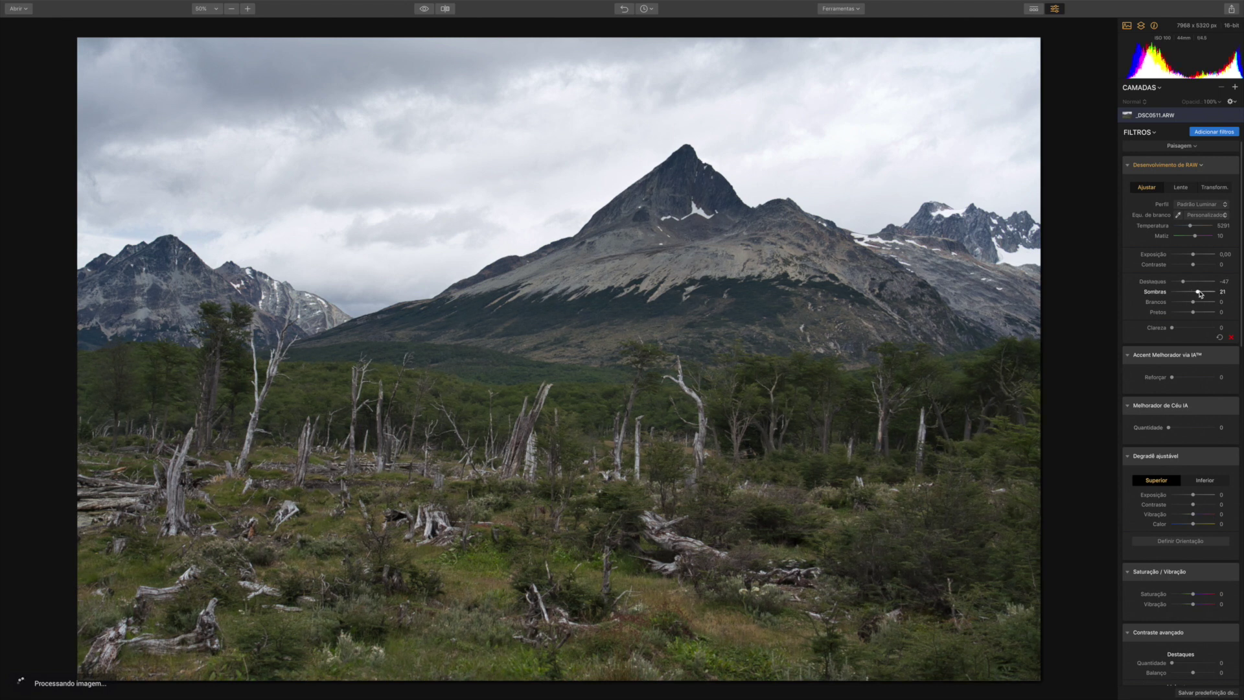
drag(1193, 266, 1195, 266)
scroll(1195, 324, down, 2)
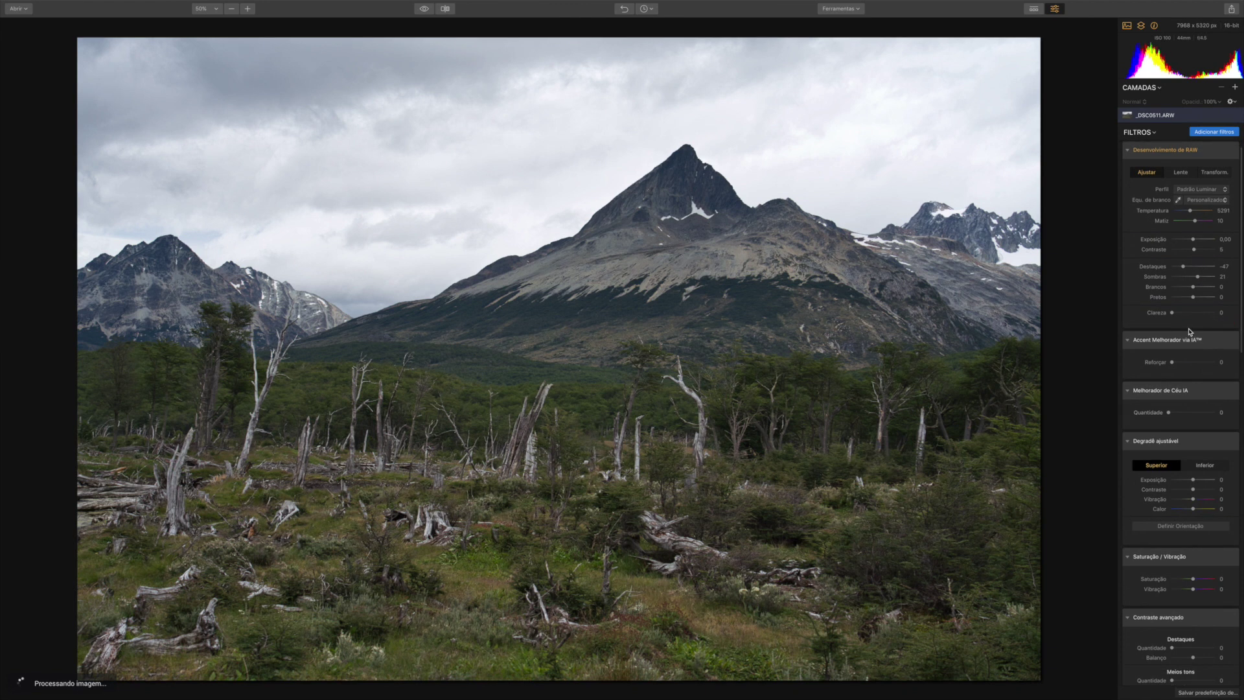
drag(1193, 582, 1195, 572)
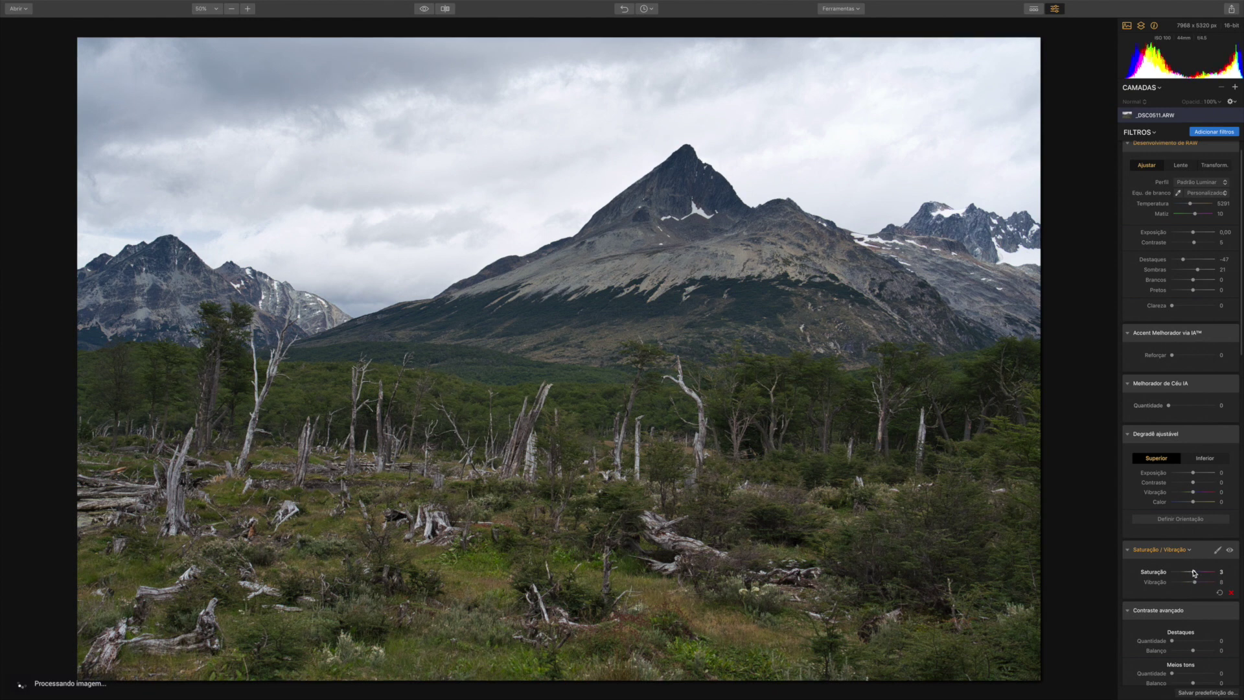
Scroll the Filtros panel to check Saturation 3 and Vibrance 8, then return to the top
scroll(1195, 573, down, 1)
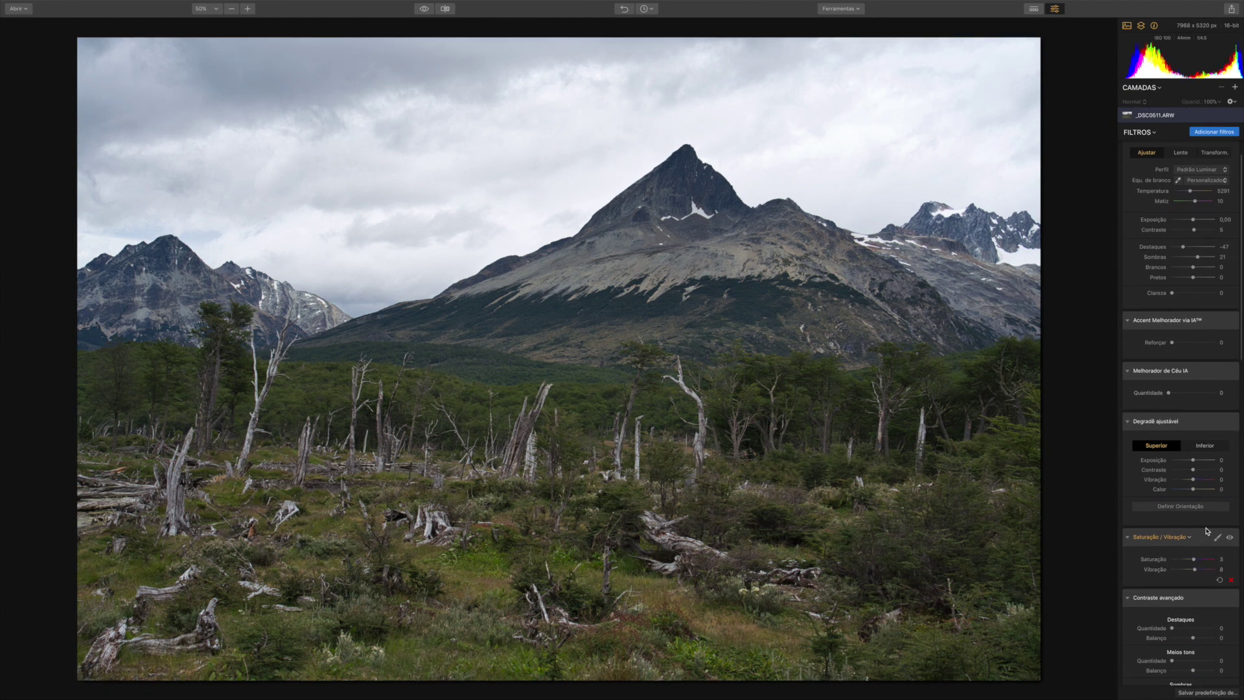
scroll(1206, 530, down, 2)
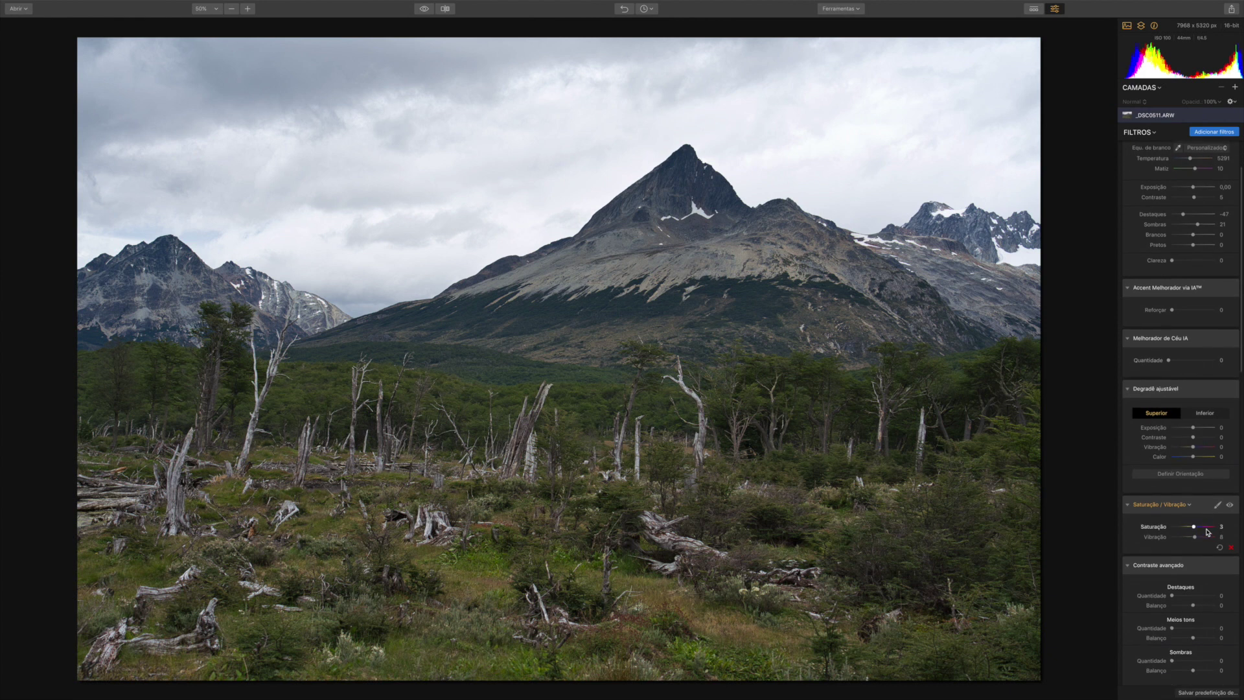
scroll(1207, 530, up, 4)
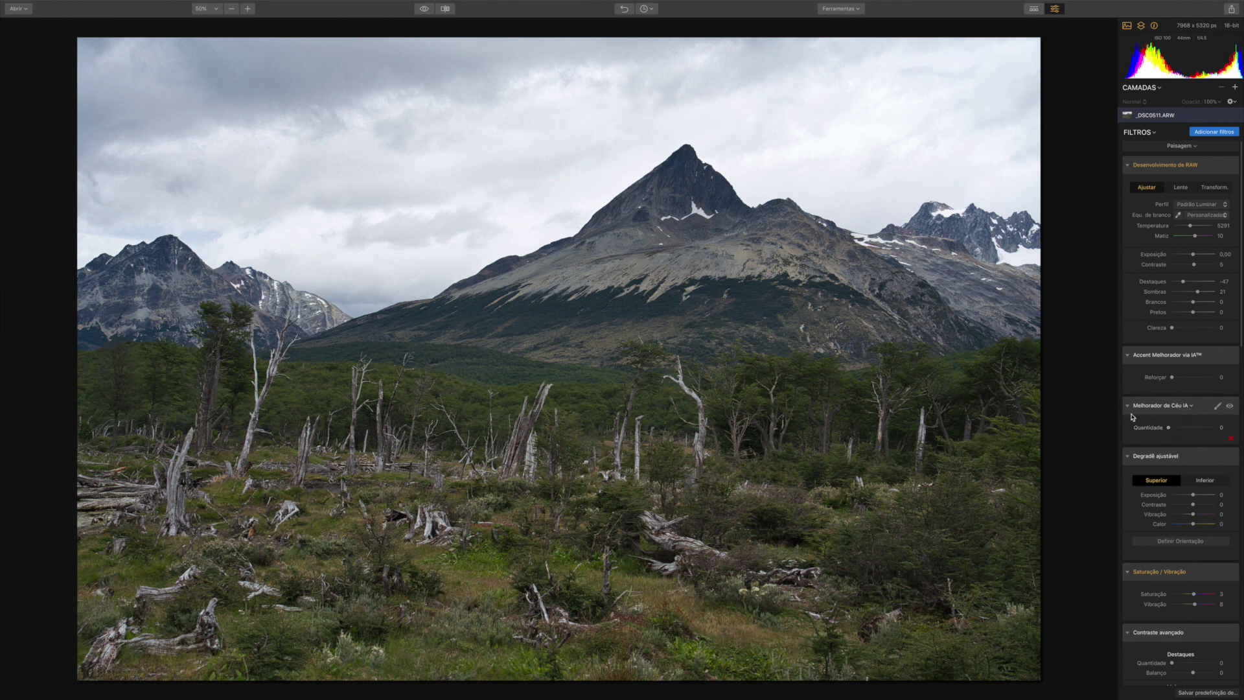
Raise the AI Sky Enhancer amount, compare it off and on, and settle at 77
drag(1169, 429, 1242, 431)
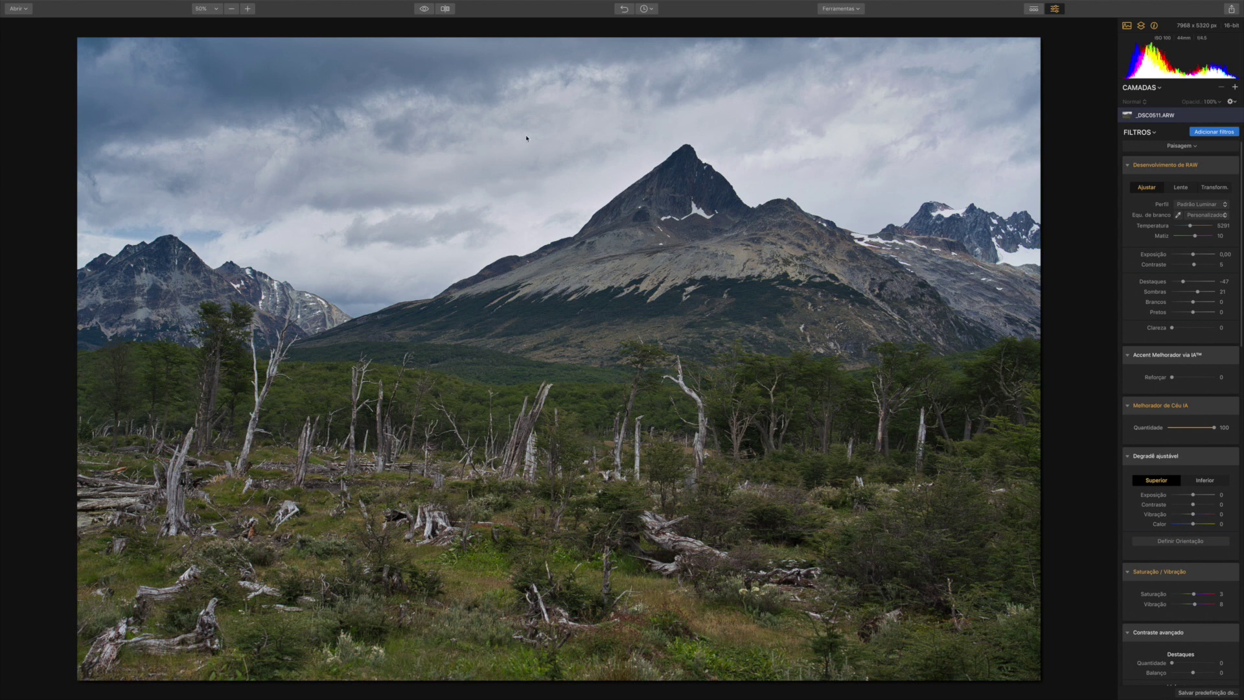
mouse_move(1230, 408)
click(1230, 407)
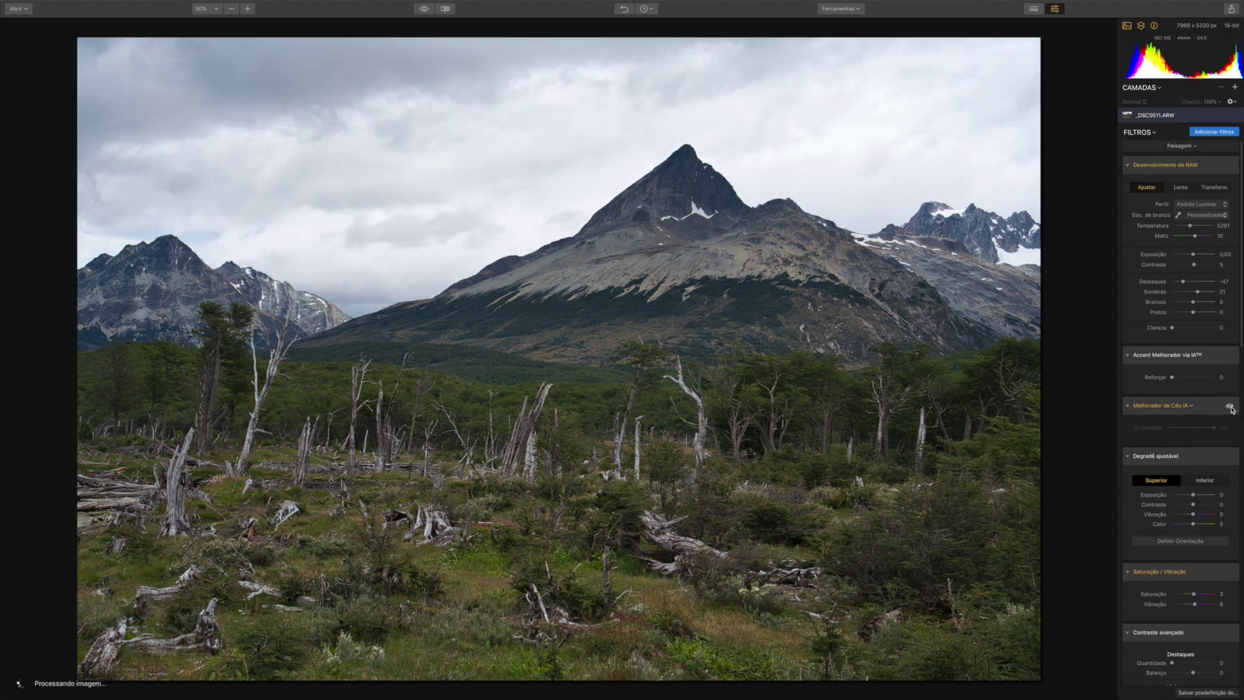
click(1230, 406)
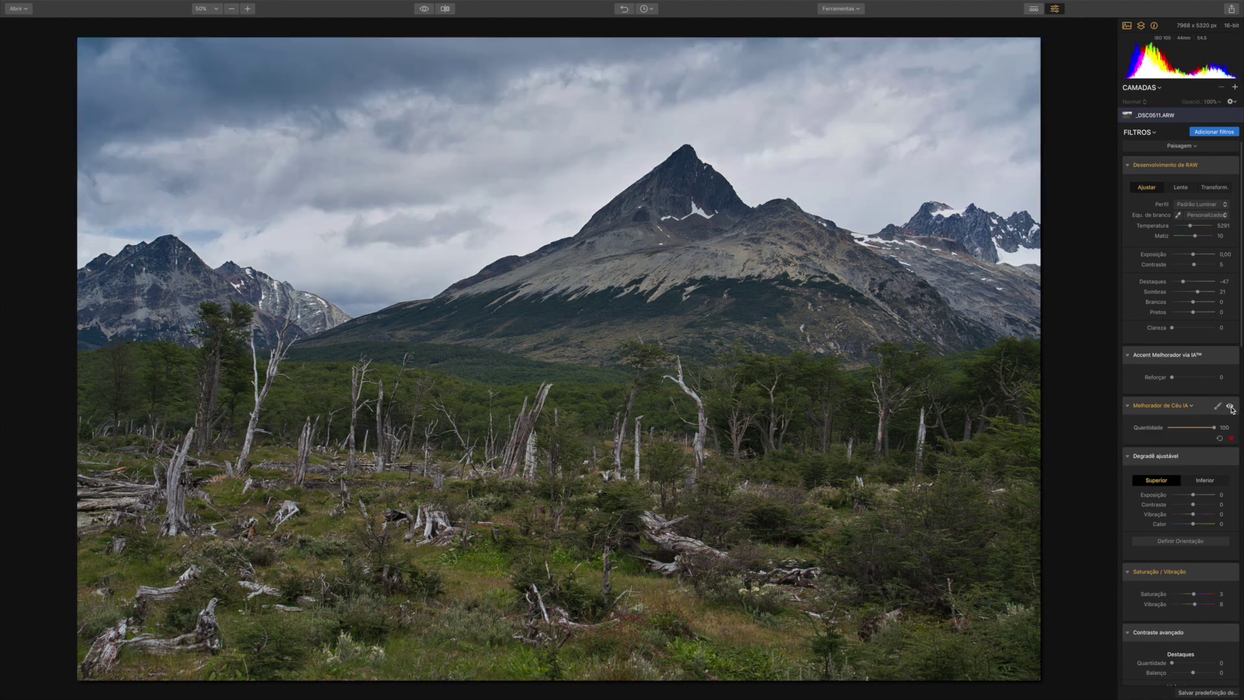
drag(1215, 430, 1205, 431)
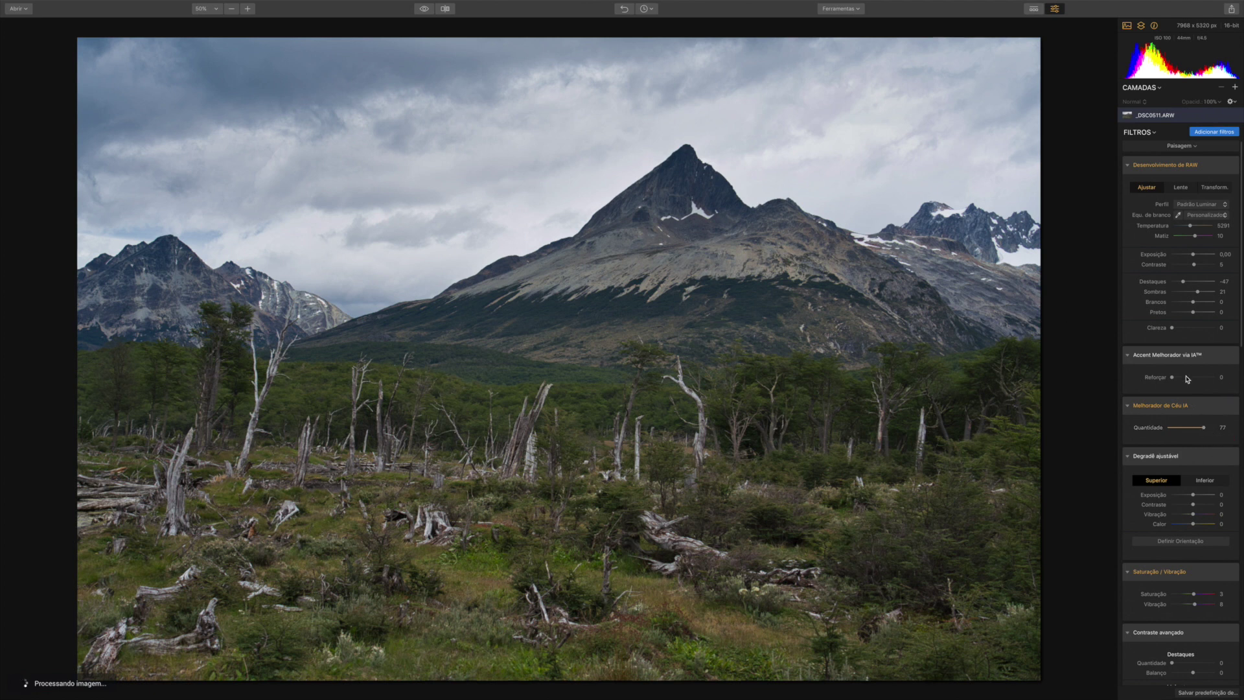
click(1229, 407)
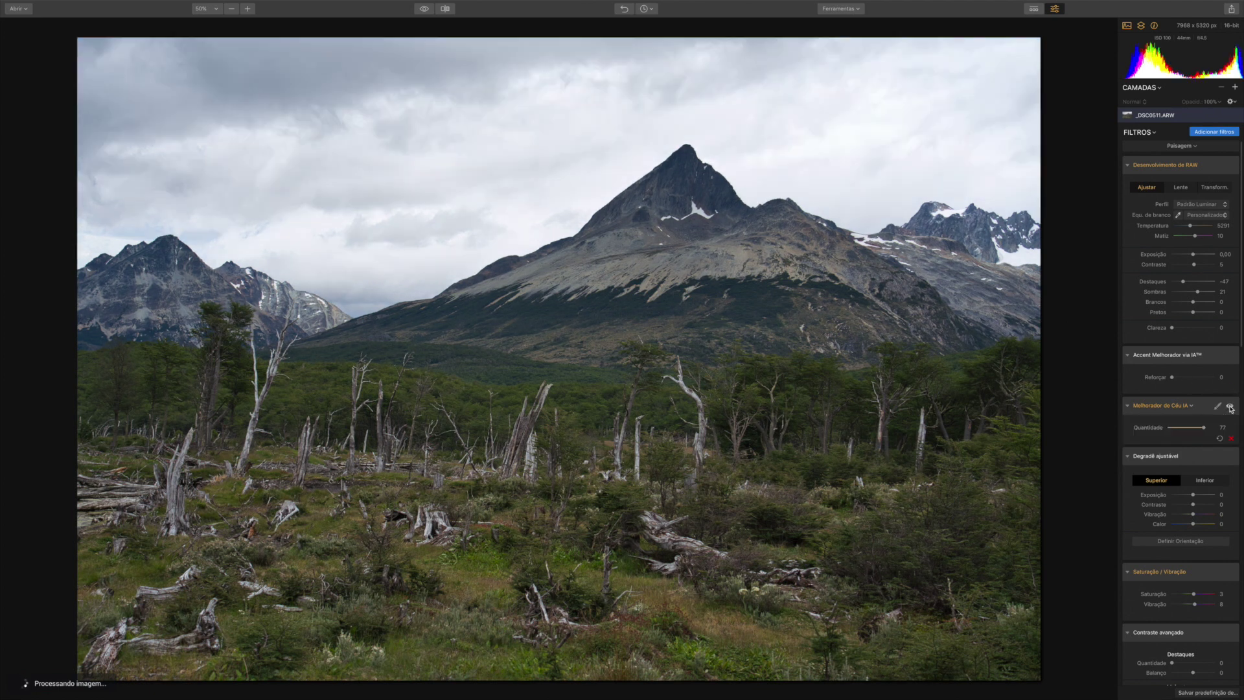
click(1230, 407)
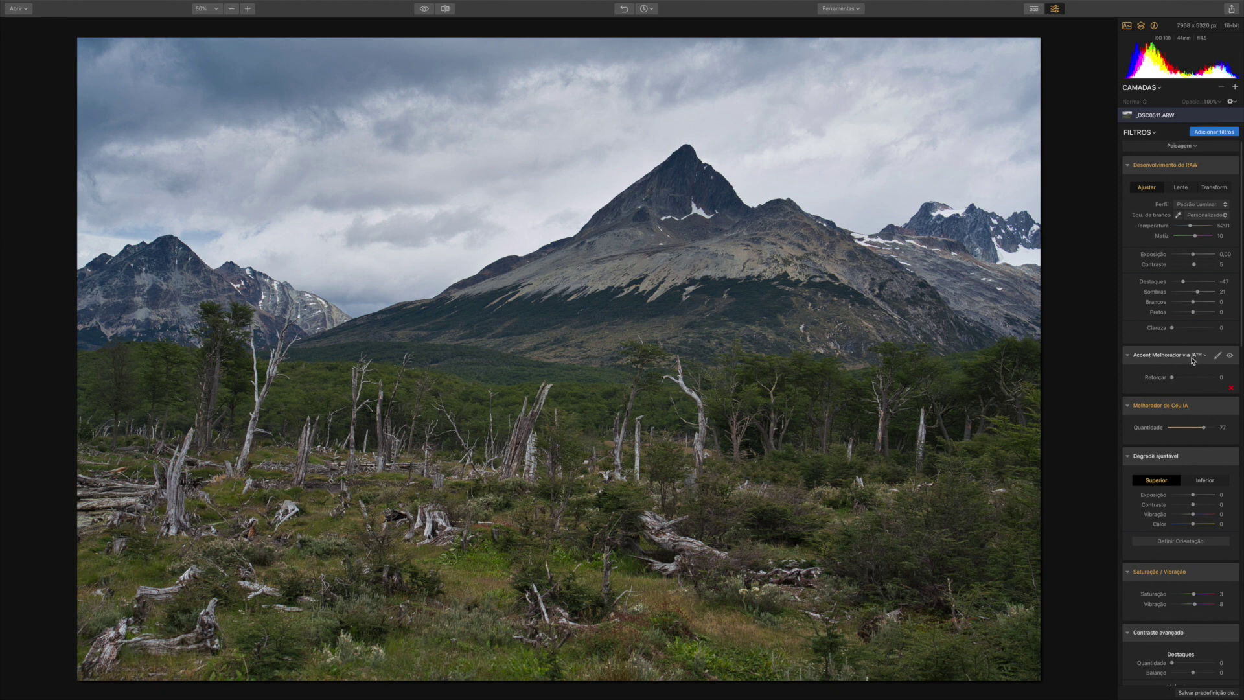
Add Accent enhancement to boost detail, comparing the photo with it off and on
drag(1172, 378, 1196, 380)
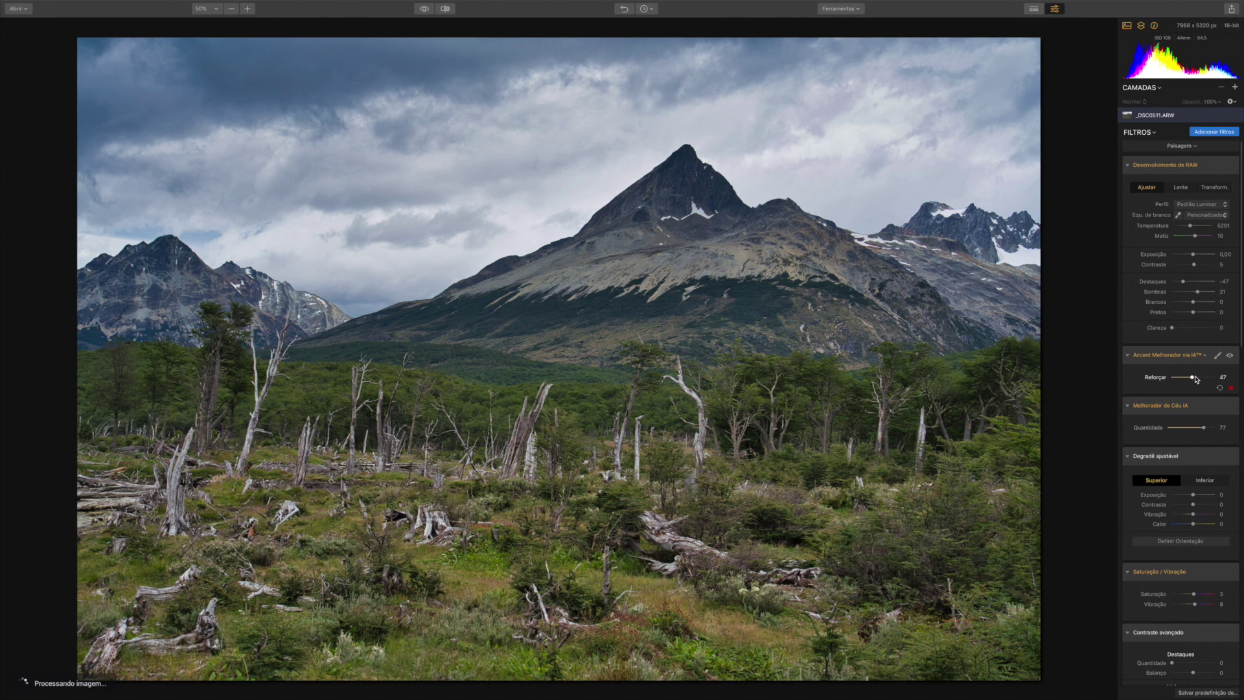
click(1230, 356)
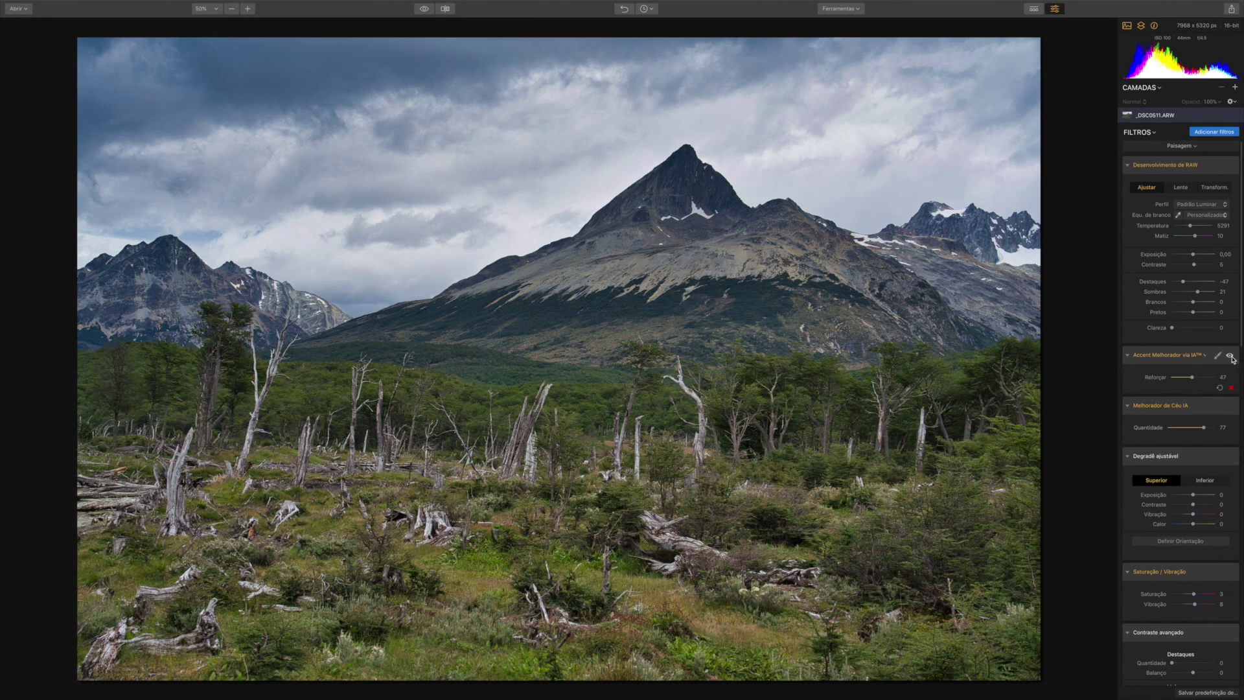
click(1230, 356)
click(1230, 357)
Lay an adjustable gradient from the peak to the foreground and raise its top-half Exposure to 83
scroll(1189, 369, down, 3)
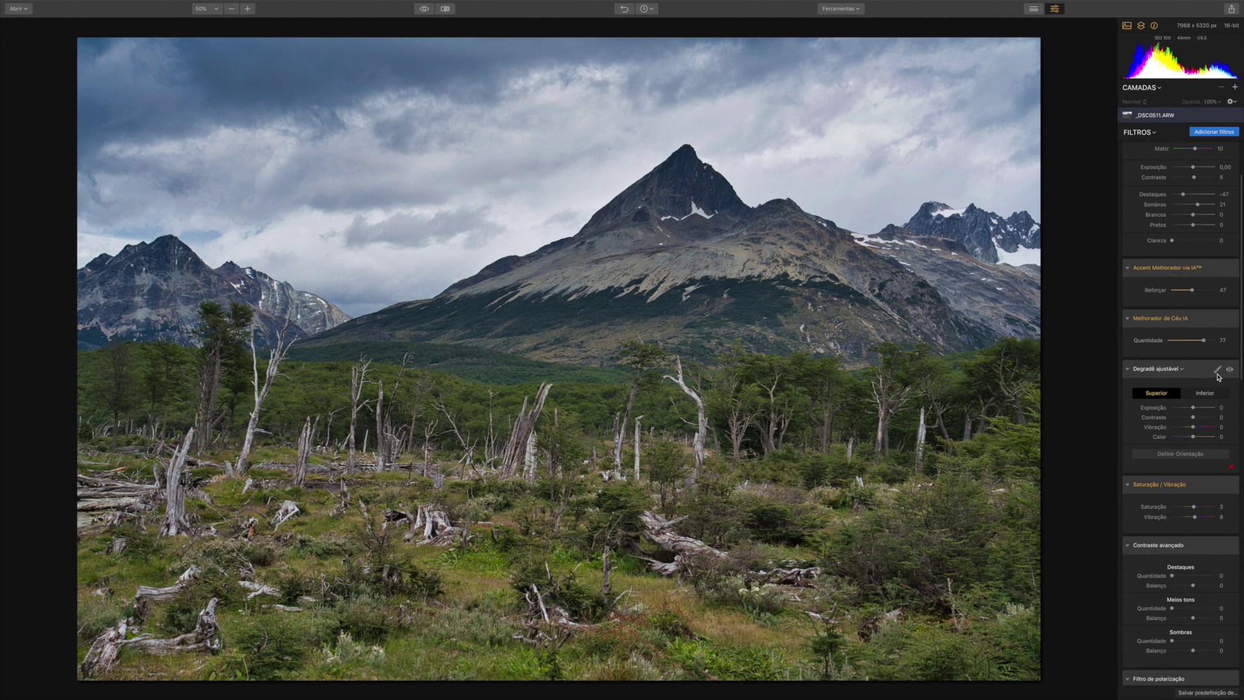
click(1218, 372)
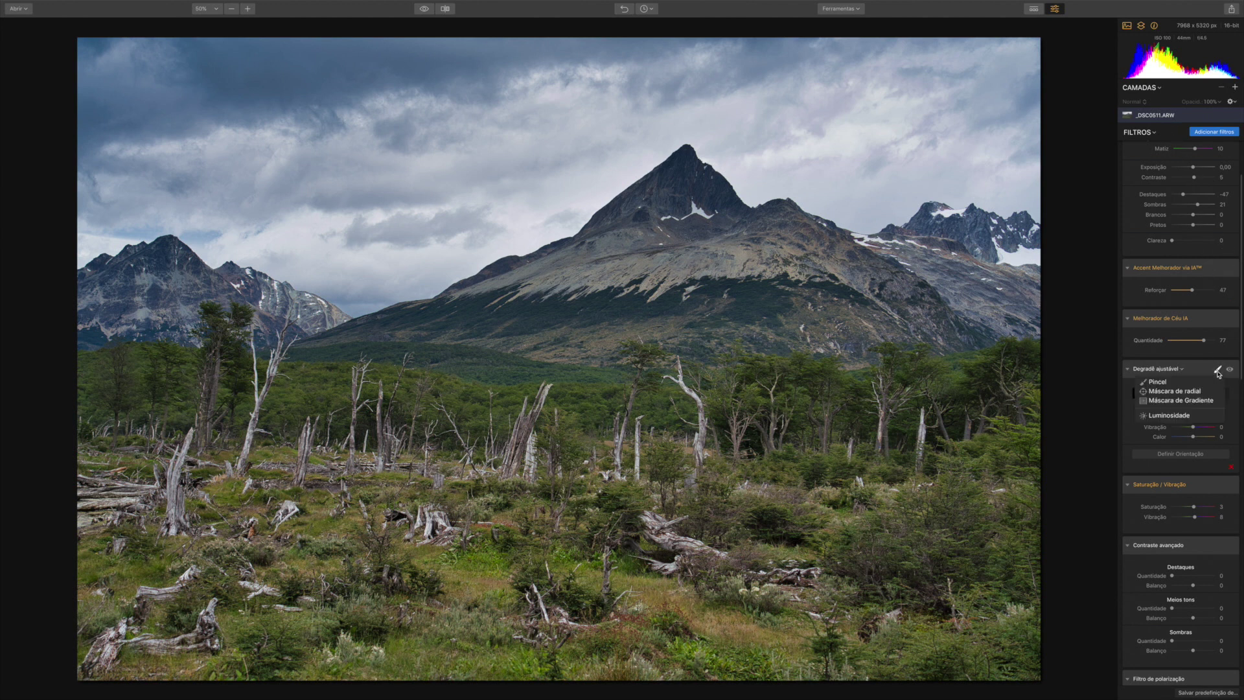
click(1171, 401)
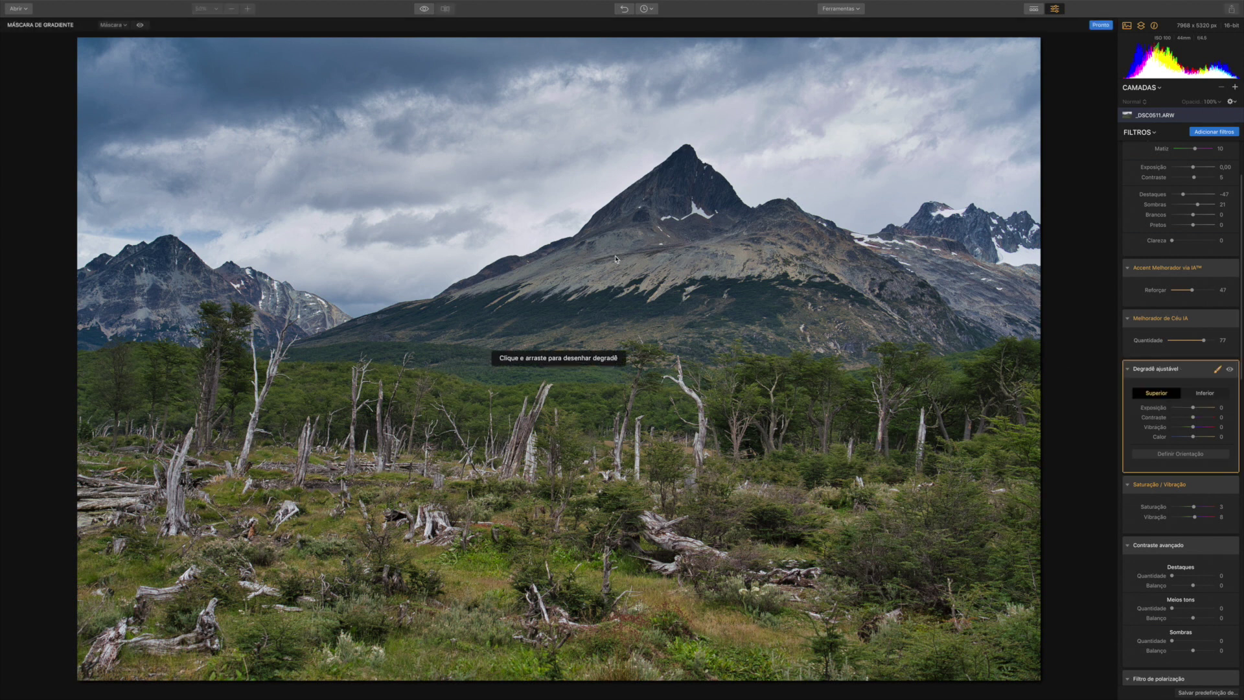
drag(557, 212, 524, 505)
click(1212, 396)
click(1218, 370)
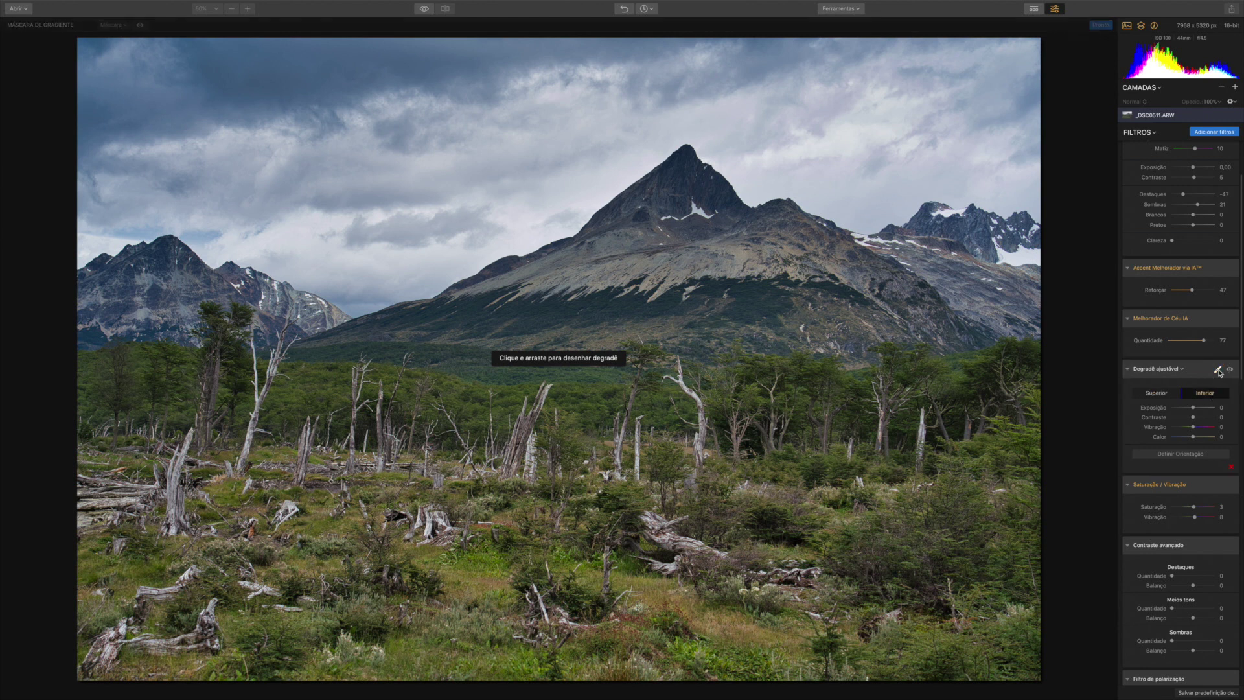
click(1159, 395)
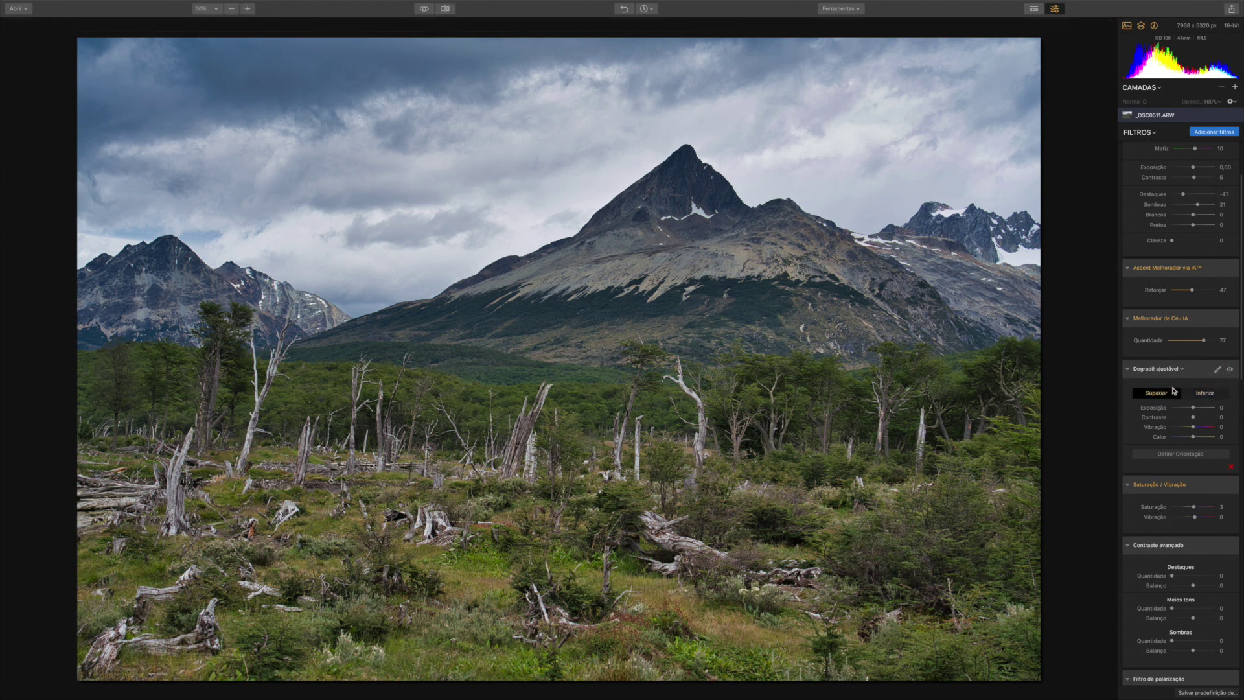
mouse_move(1193, 407)
mouse_down()
mouse_move(1238, 408)
mouse_move(1133, 408)
mouse_move(1211, 407)
mouse_up()
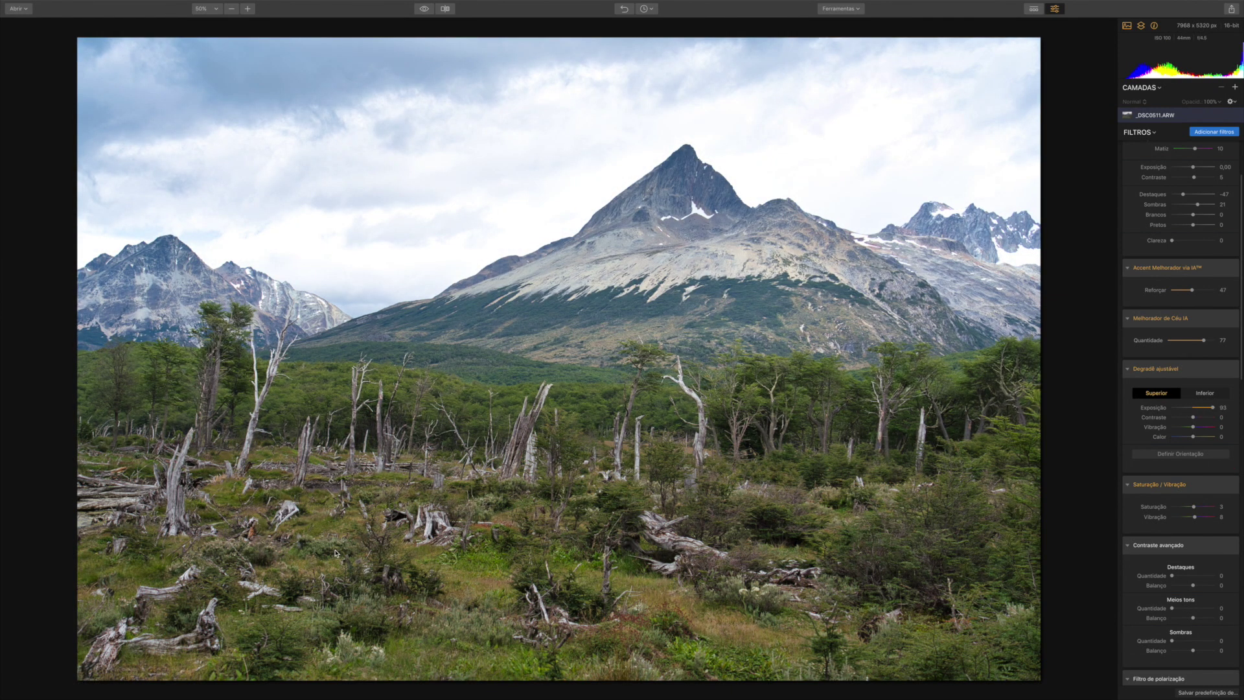
Move the gradient transition up to the mountain, tilt it 5°, and lower the top-half exposure
click(1191, 455)
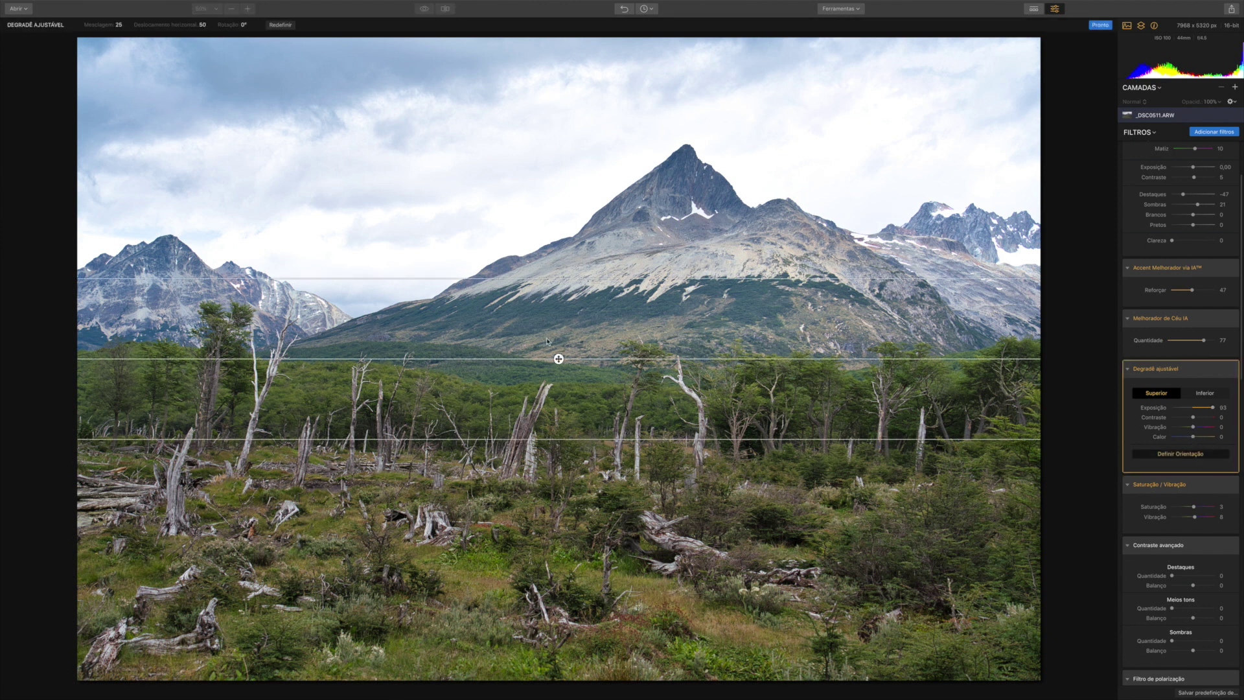
drag(558, 358, 555, 226)
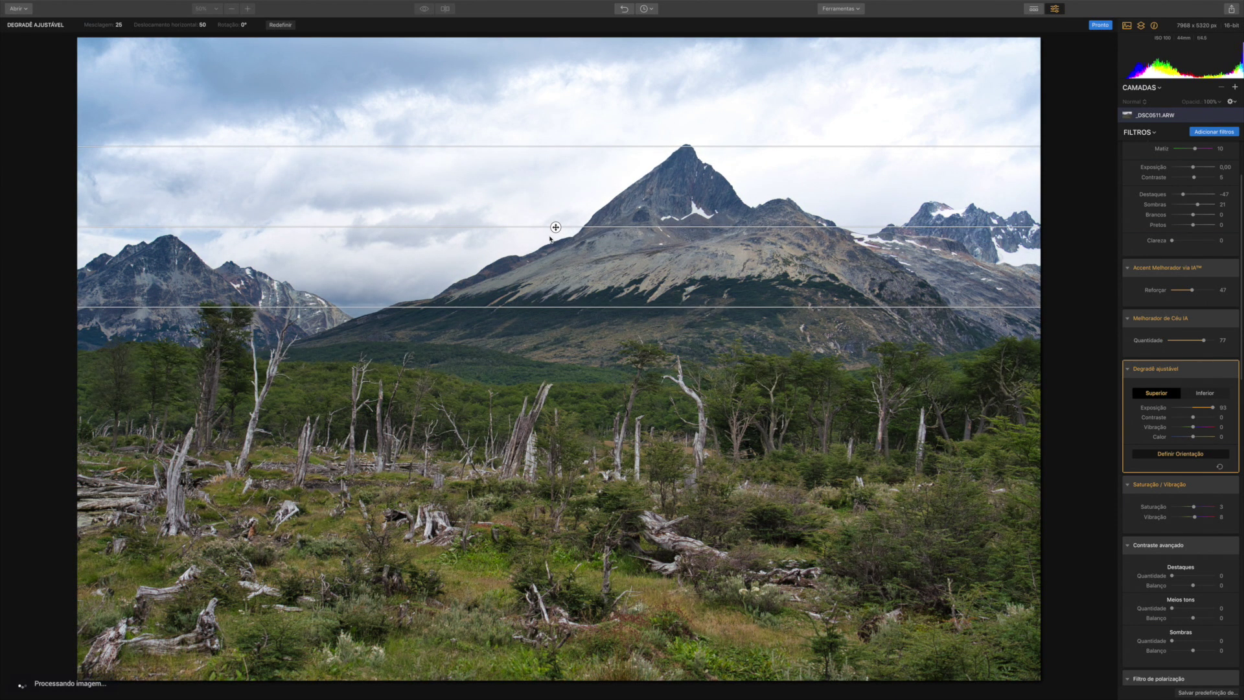
drag(549, 229, 549, 231)
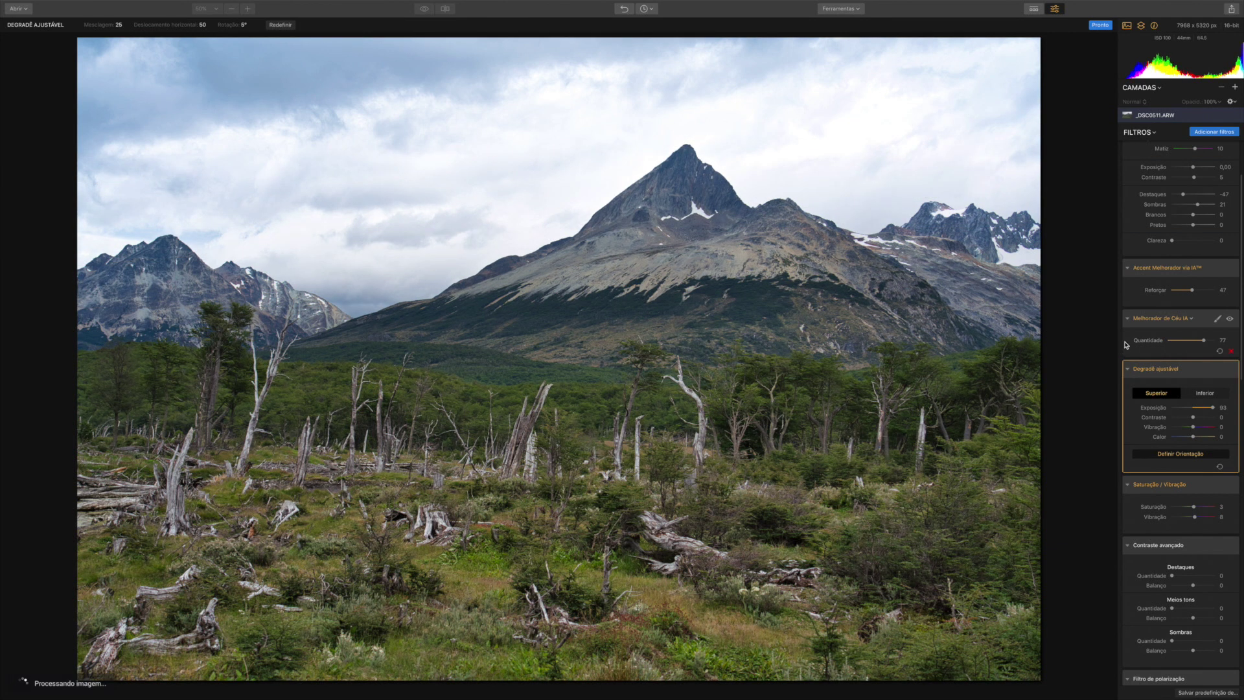
drag(1211, 407, 1190, 440)
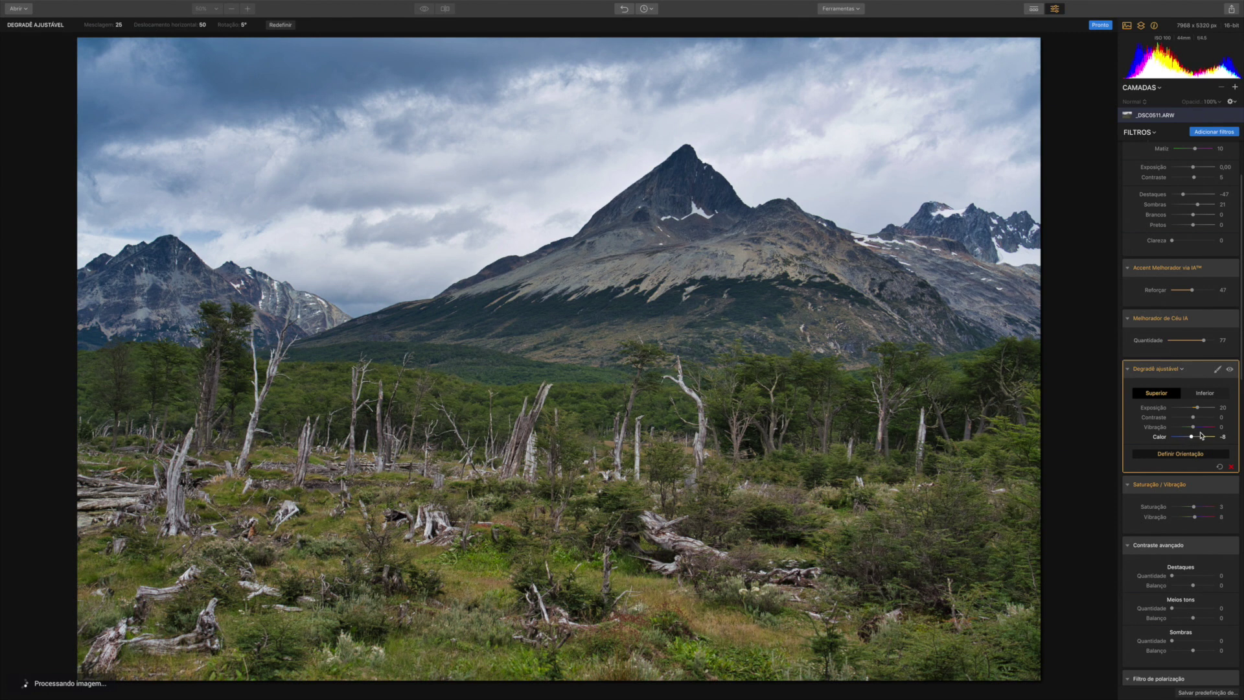
Set the gradient's lower half to Exposure 11, Contrast 3 and Vibrance 3
click(1206, 393)
drag(1195, 407, 1194, 427)
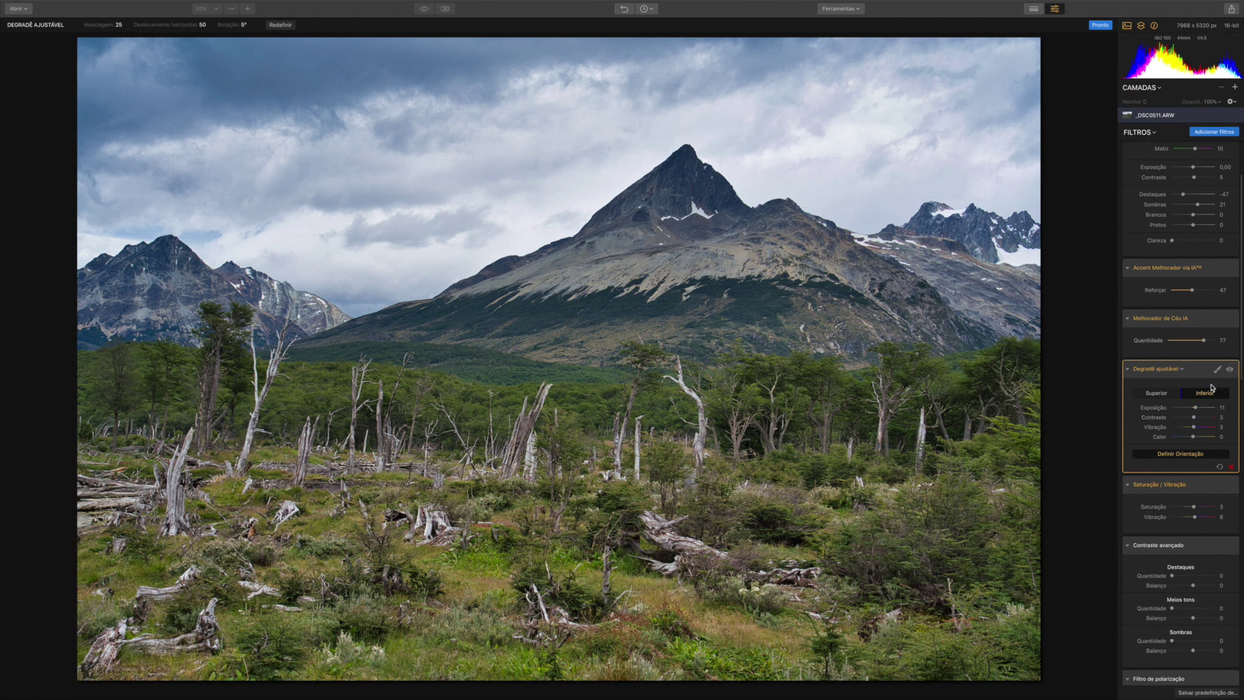
click(1180, 453)
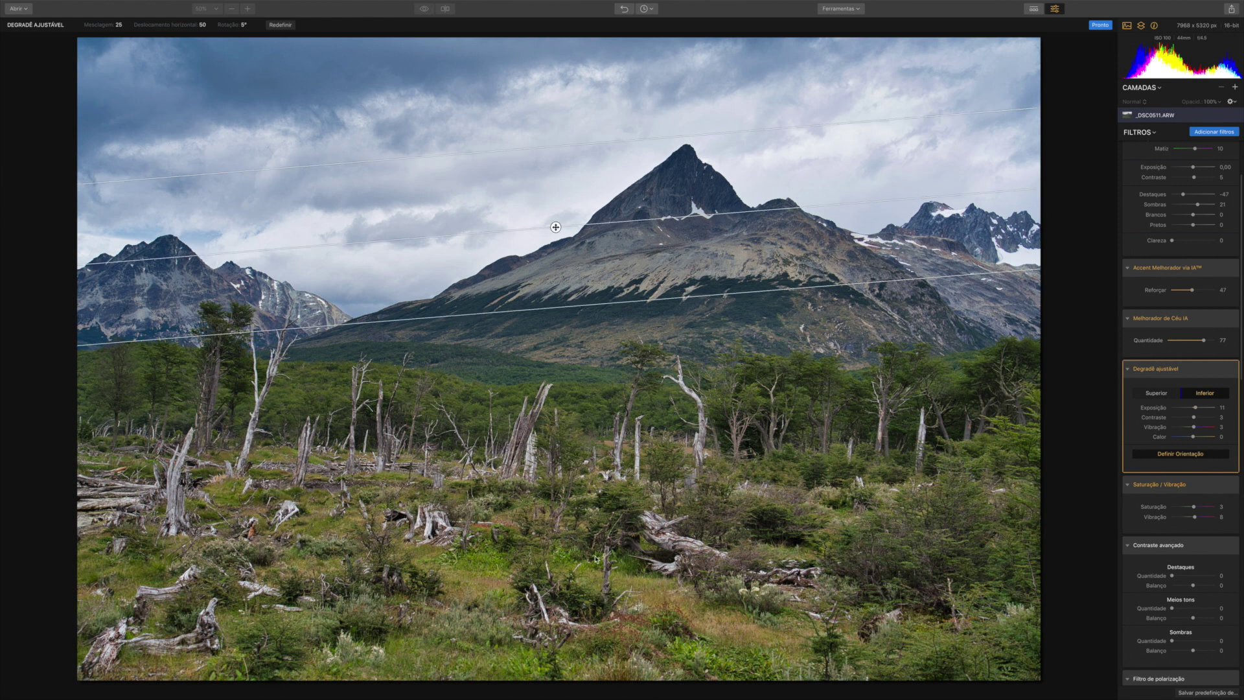
scroll(1198, 518, down, 2)
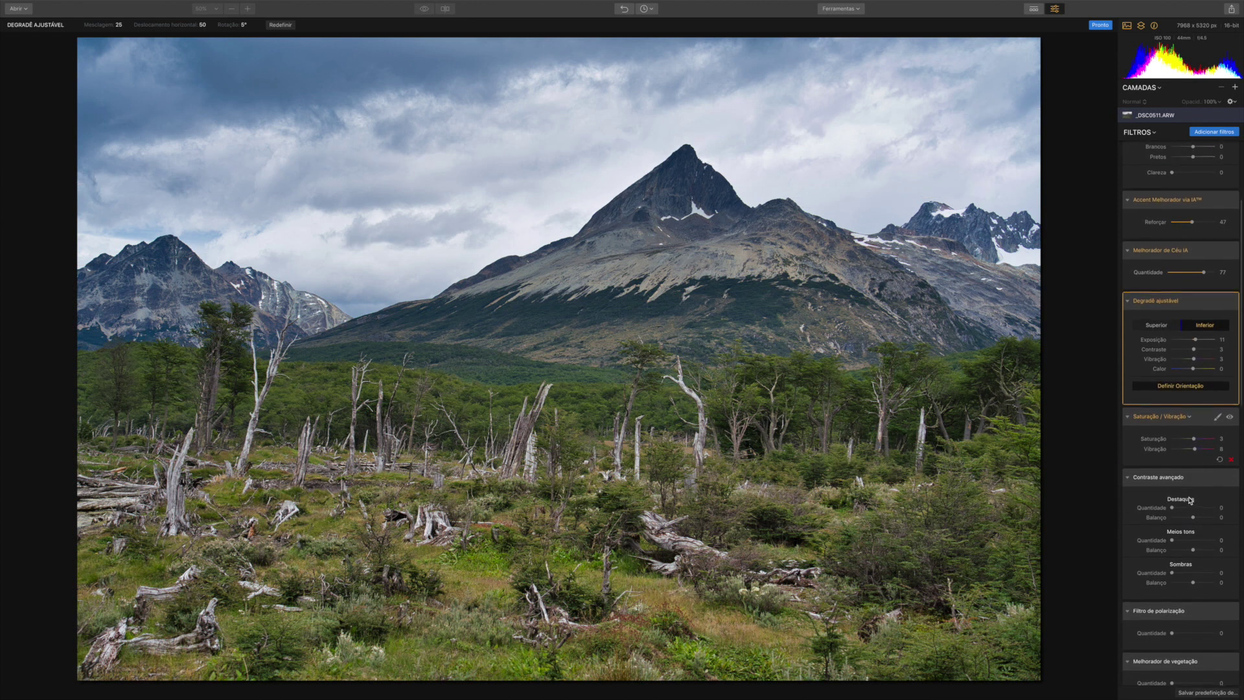
Set Advanced Contrast Highlights 23/-14, Midtones 35/-10, Shadows 9/1, then finish the gradient placement
scroll(1185, 479, down, 3)
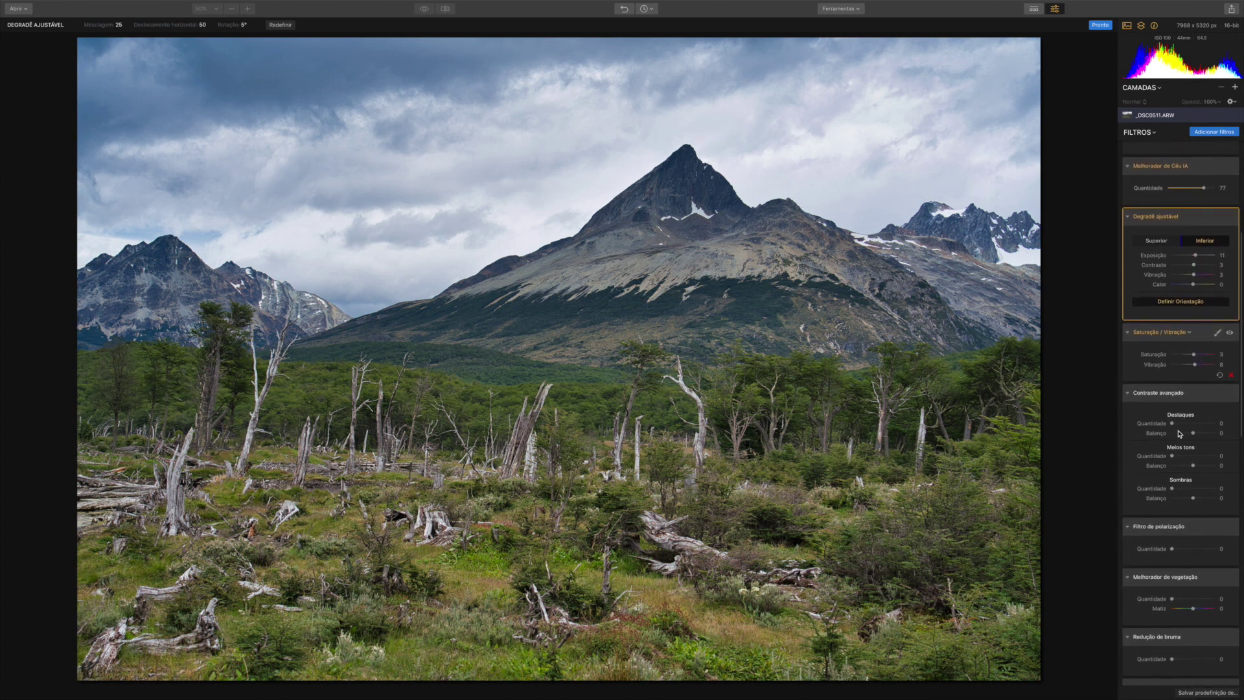
scroll(1189, 431, down, 1)
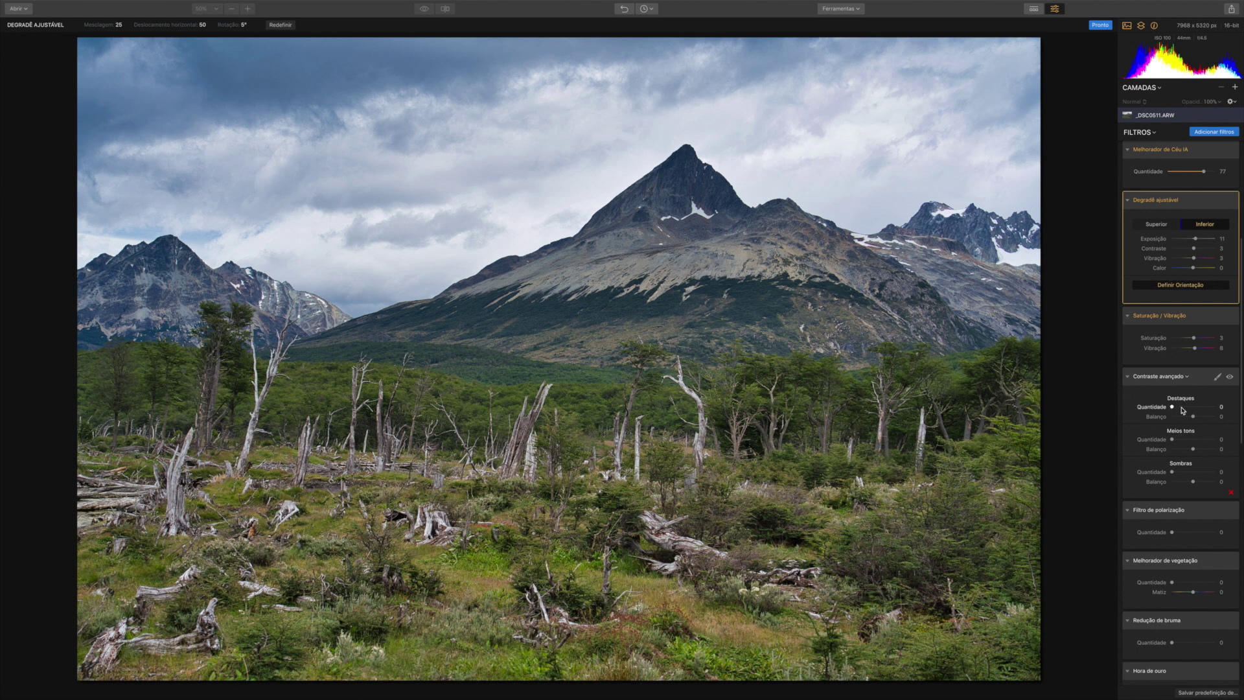
drag(1173, 406, 1183, 408)
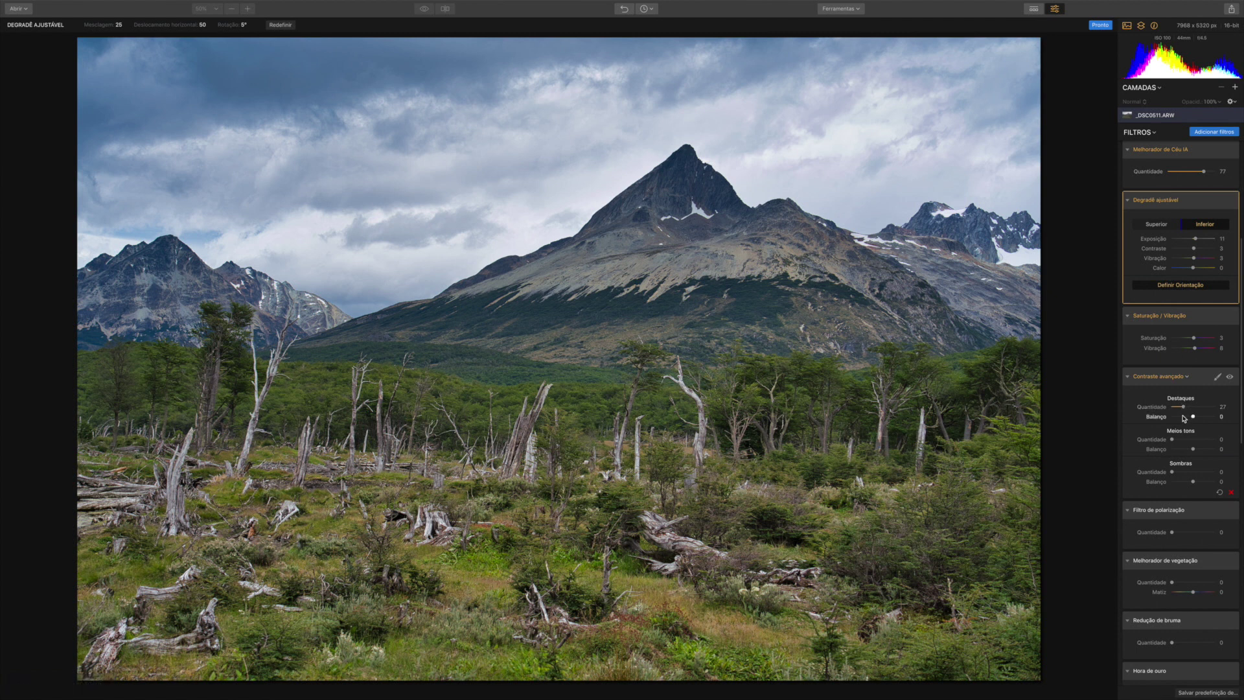
mouse_move(1192, 418)
mouse_down()
mouse_move(1204, 419)
mouse_move(1181, 420)
mouse_move(1199, 420)
mouse_move(1183, 408)
mouse_up()
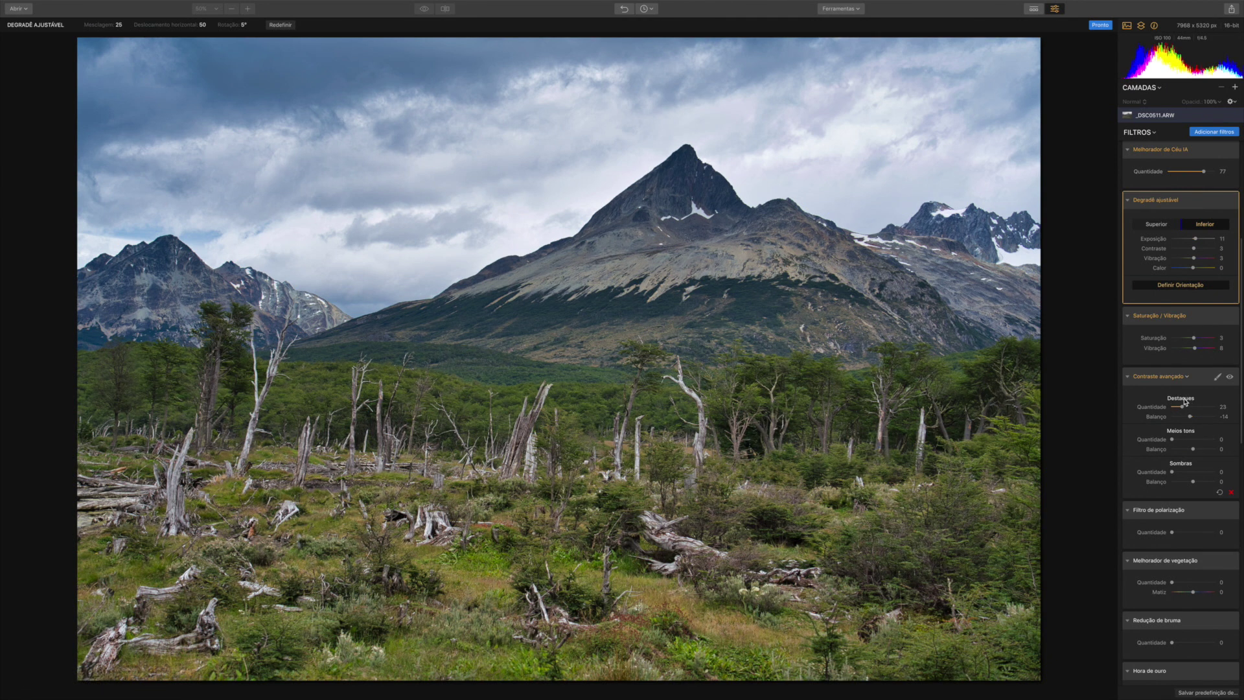
drag(1173, 440, 1173, 472)
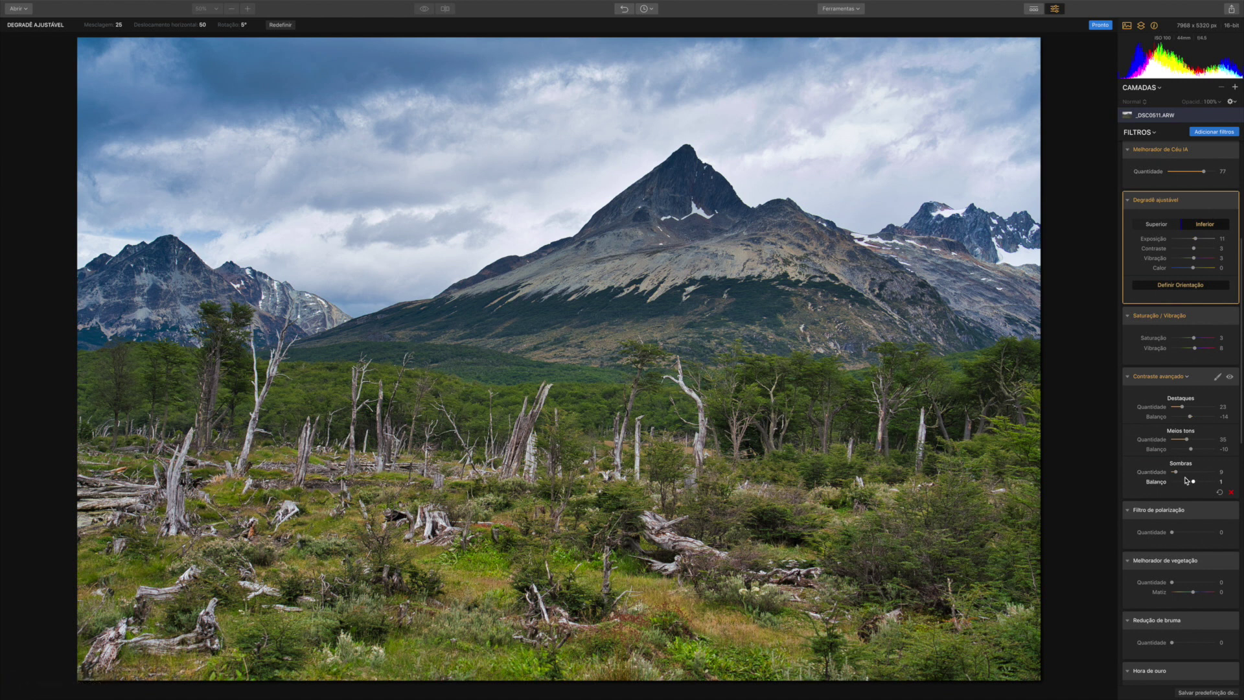
mouse_move(390, 429)
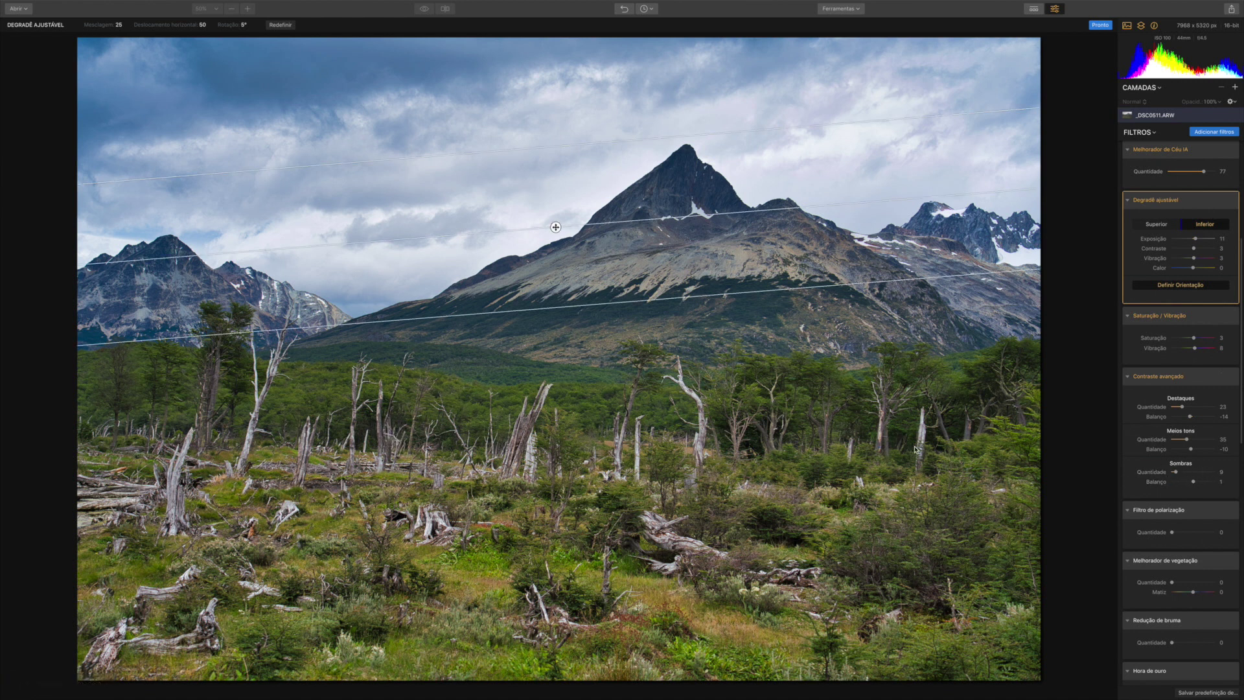
click(1100, 24)
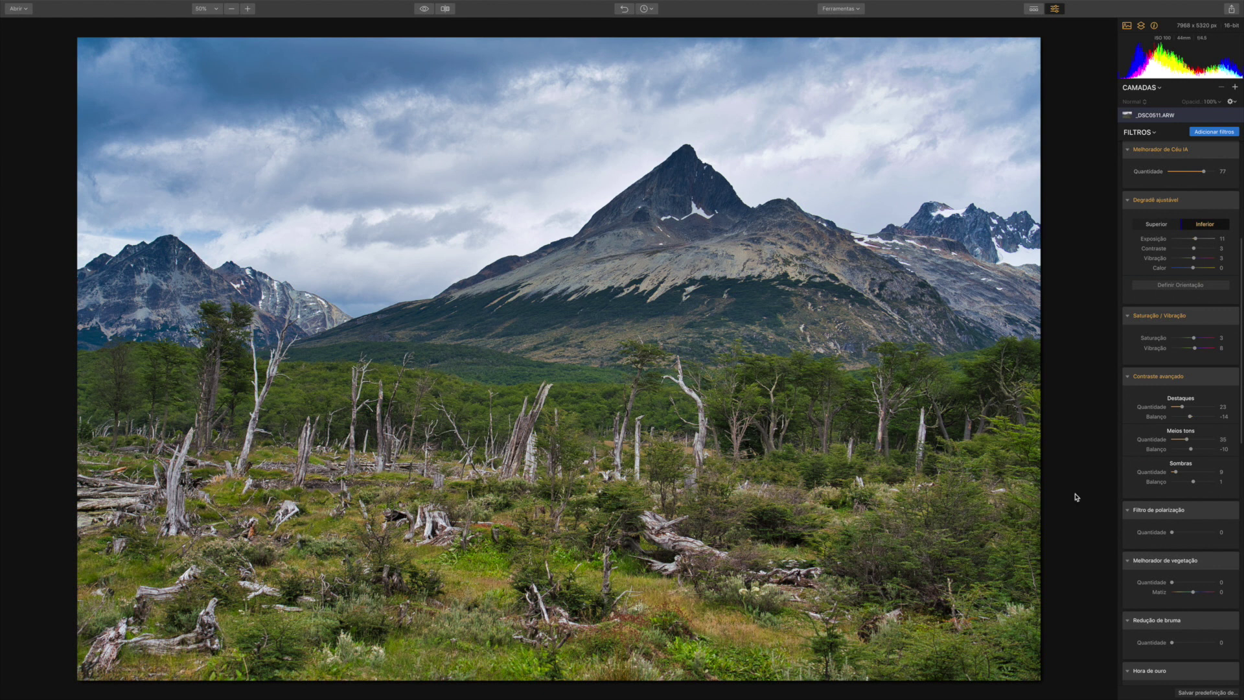
Try stronger Polarizing Filter amounts up to 100, then settle on a light amount of 4
scroll(1204, 459, down, 3)
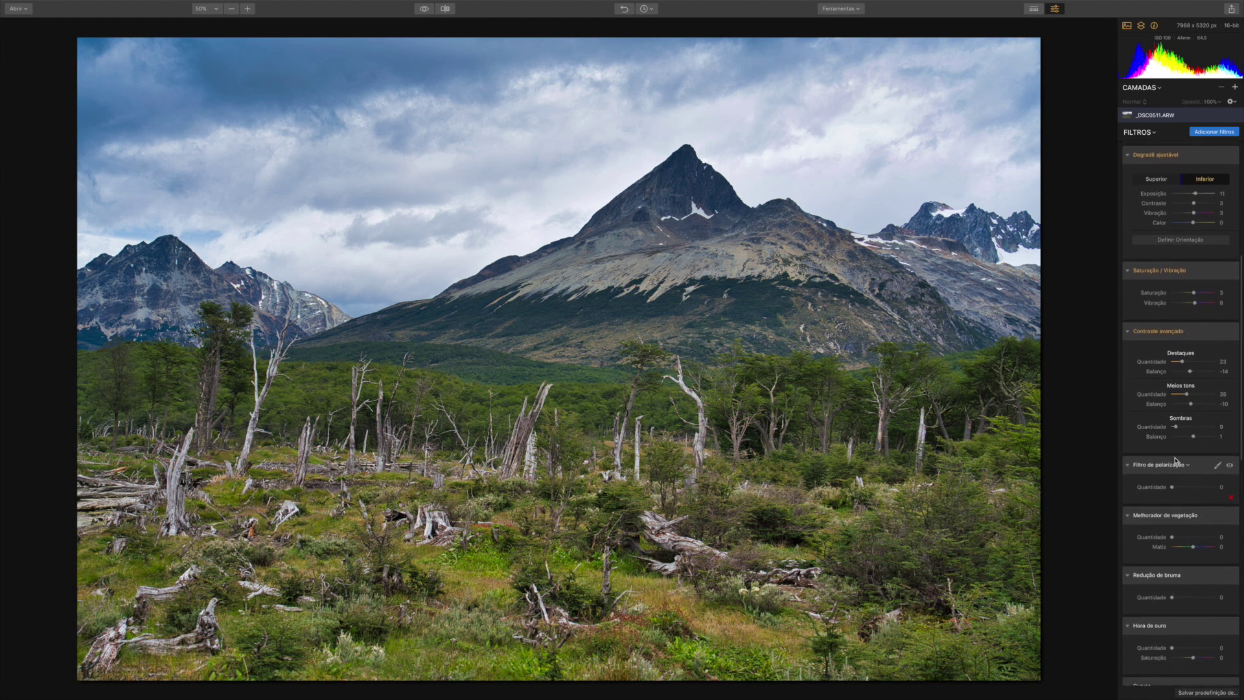
mouse_move(1171, 486)
mouse_down()
mouse_move(1198, 489)
mouse_move(1150, 489)
mouse_move(1215, 489)
mouse_move(1177, 489)
mouse_up()
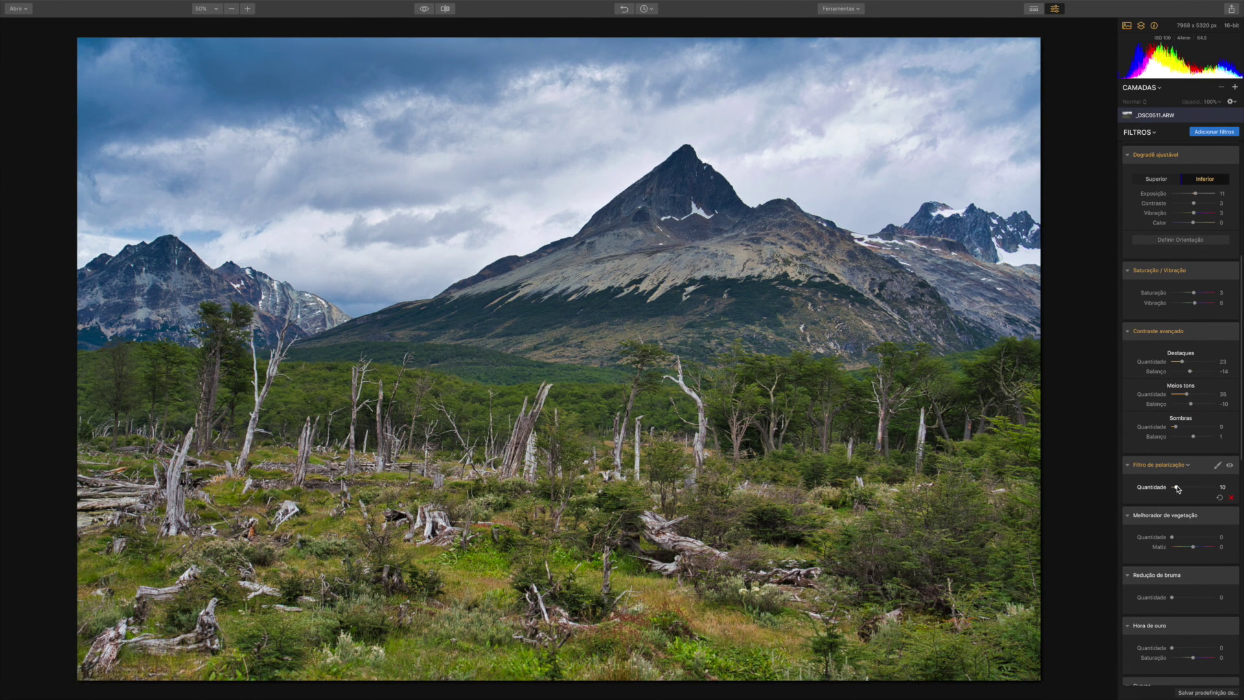
drag(1178, 488, 1235, 489)
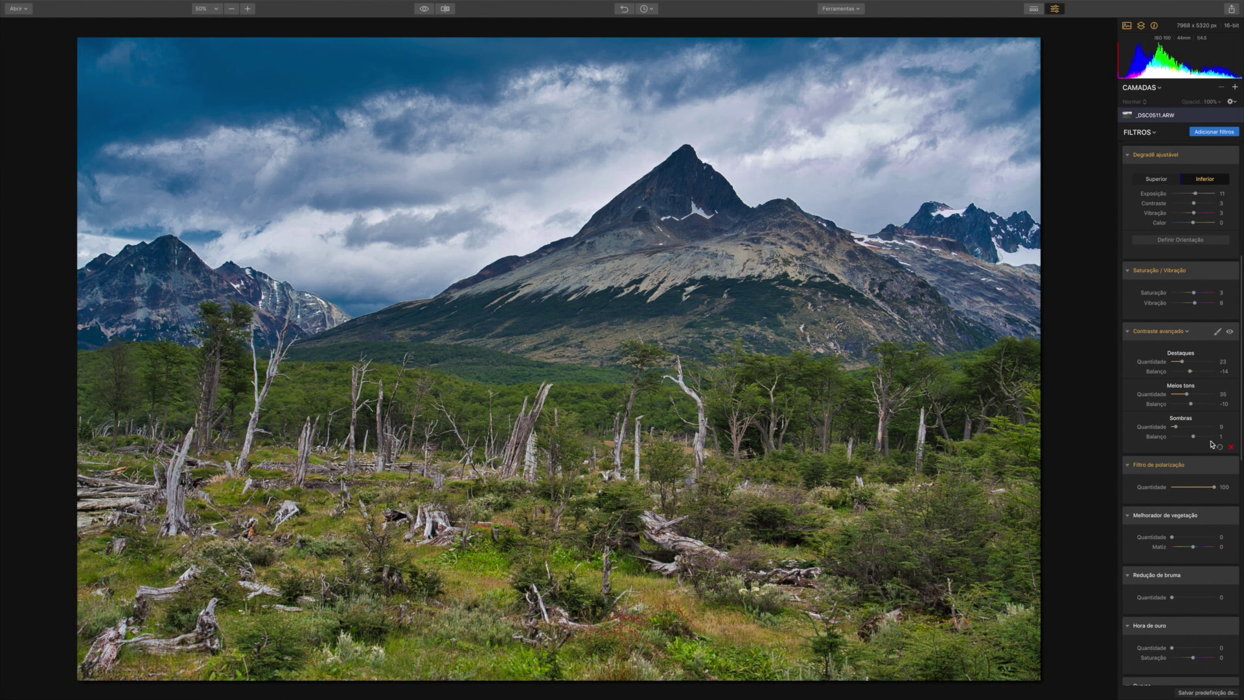
click(1188, 488)
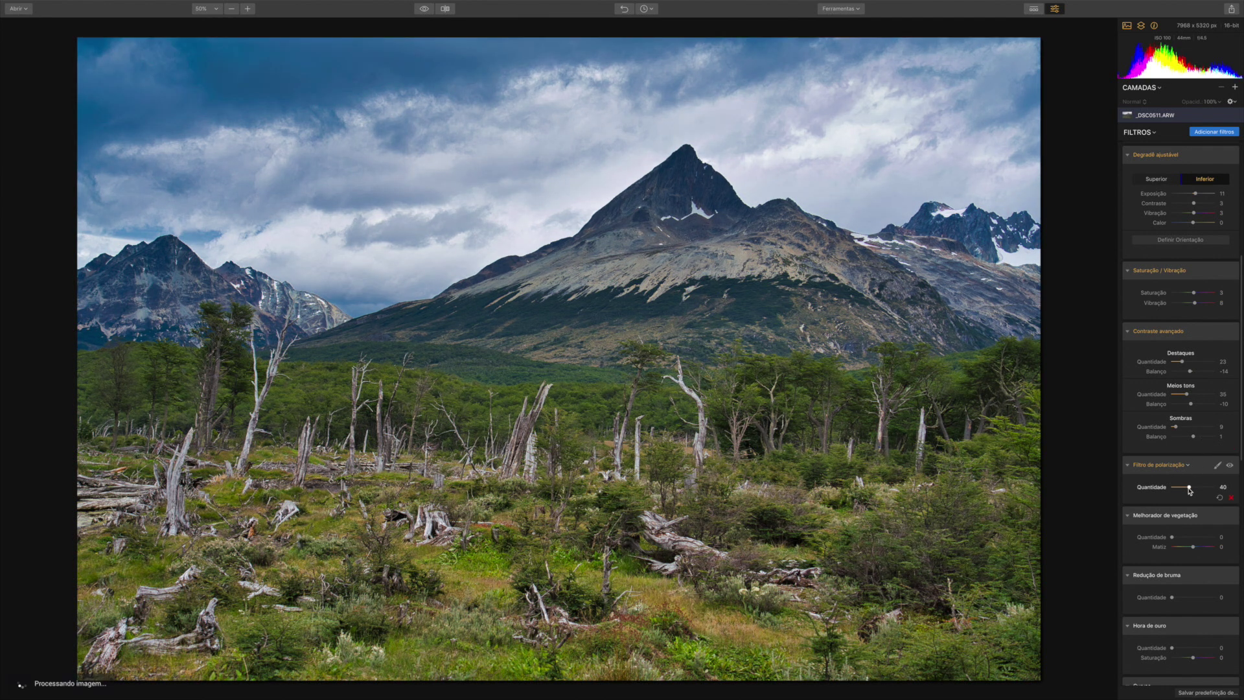
drag(1189, 488, 1172, 488)
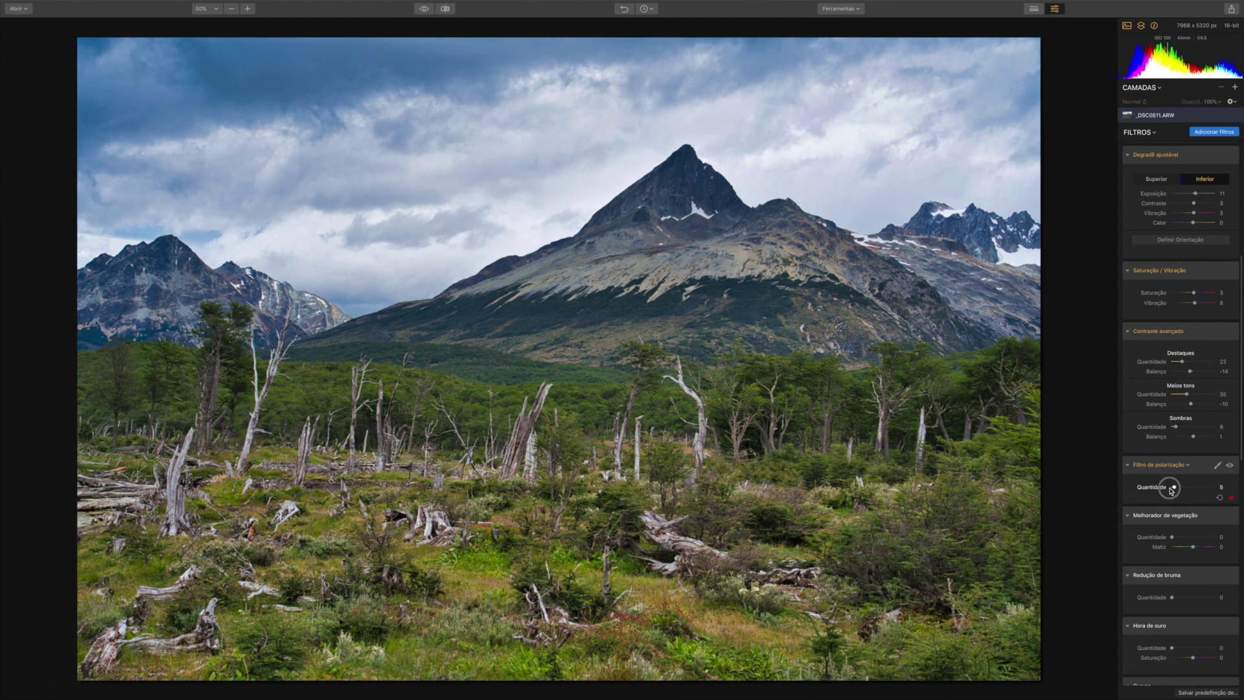
click(1175, 487)
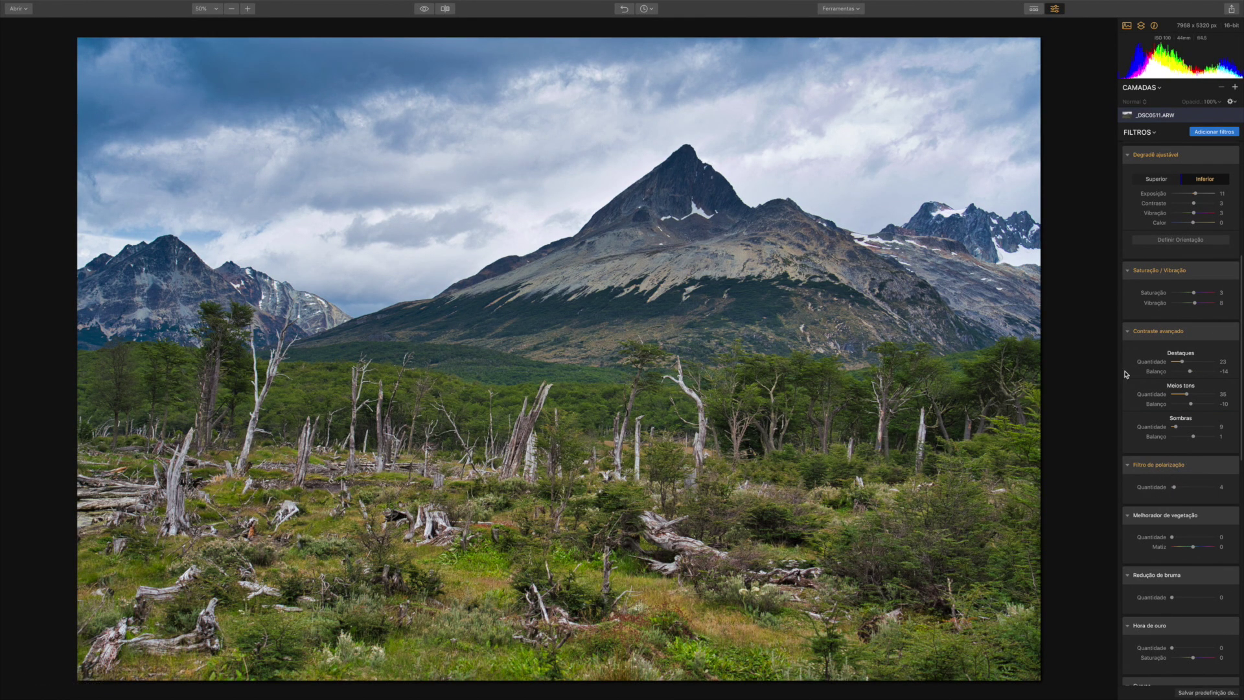
Set the Foliage Enhancer Amount to 21 and Hue to 11 for greener vegetation
scroll(1176, 492, down, 2)
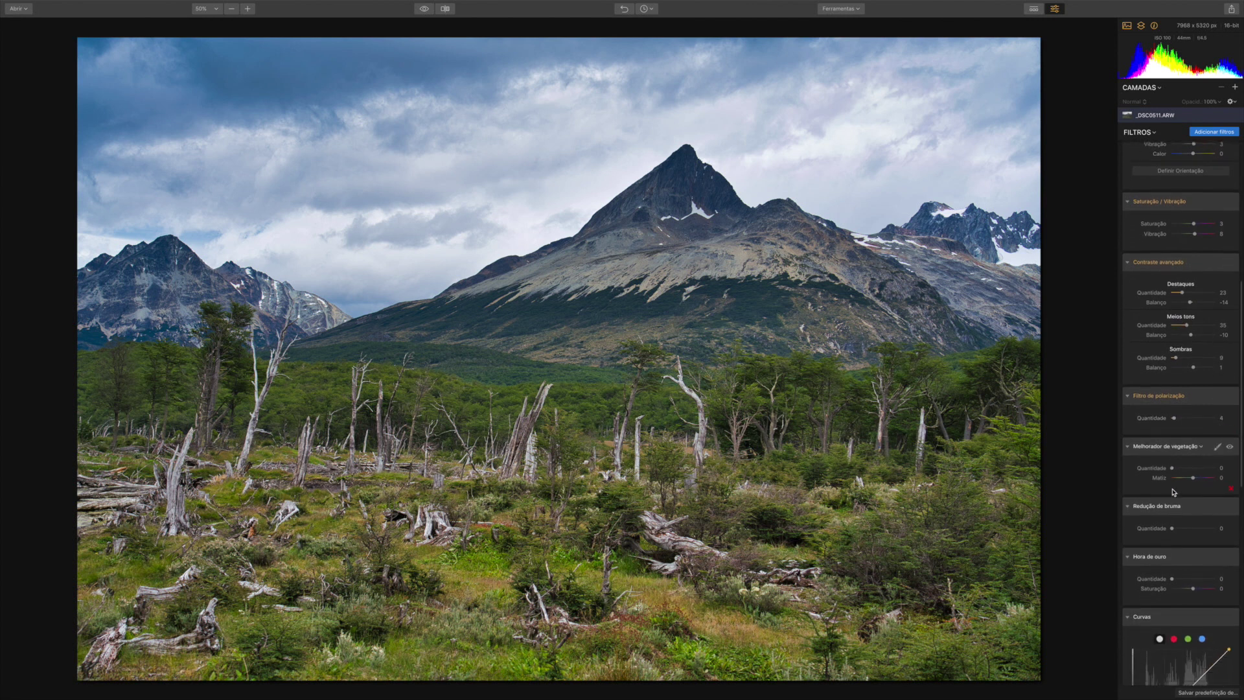
scroll(1179, 483, down, 1)
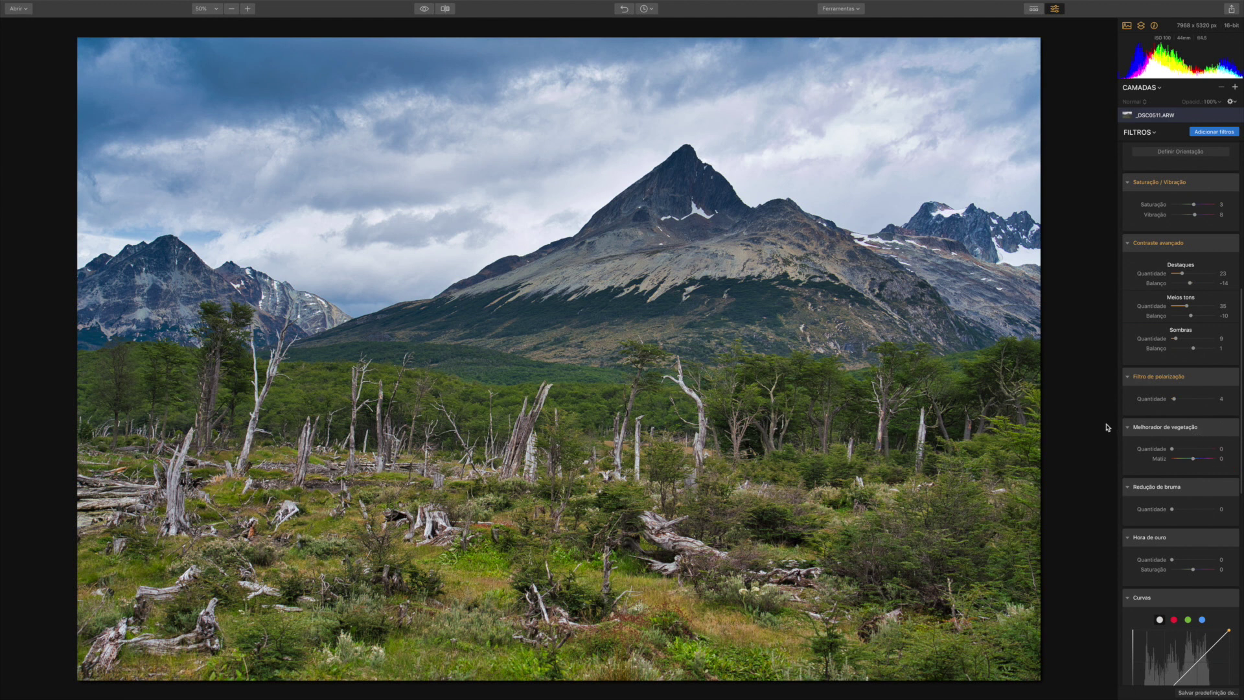
drag(1171, 449, 1173, 449)
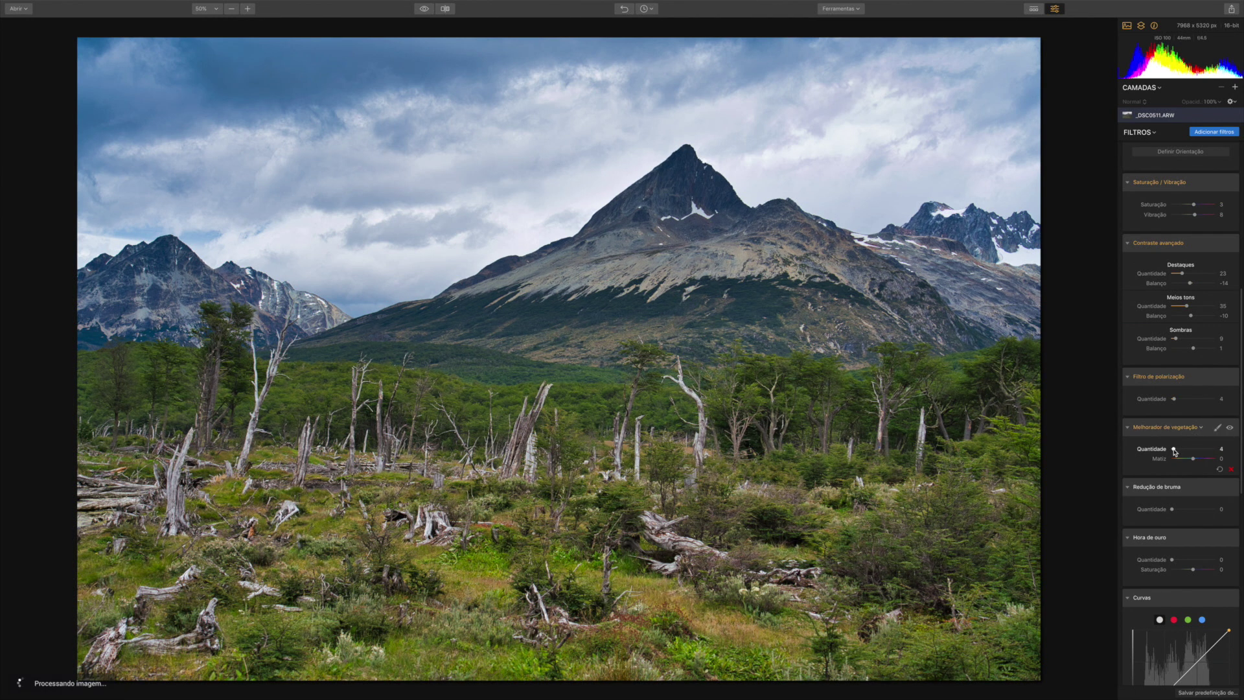
drag(1173, 450, 1197, 450)
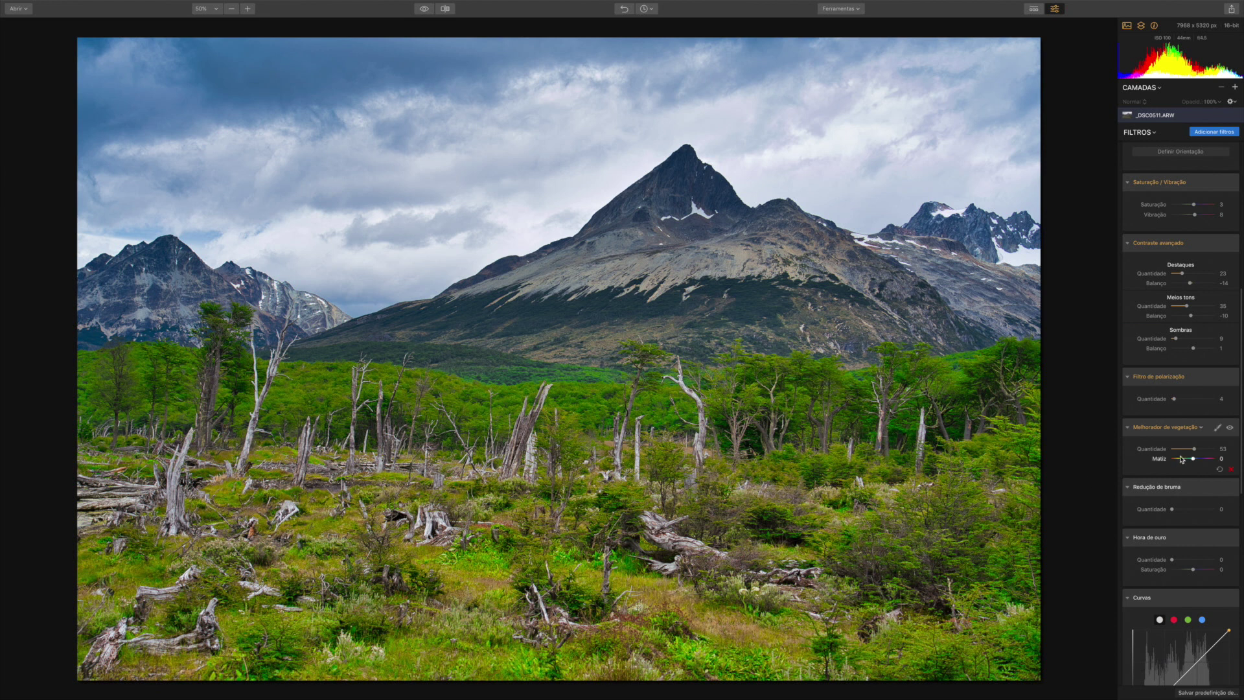
drag(1192, 460, 1188, 462)
mouse_move(1187, 458)
mouse_down()
mouse_move(1203, 461)
mouse_move(1176, 450)
mouse_move(1196, 461)
mouse_up()
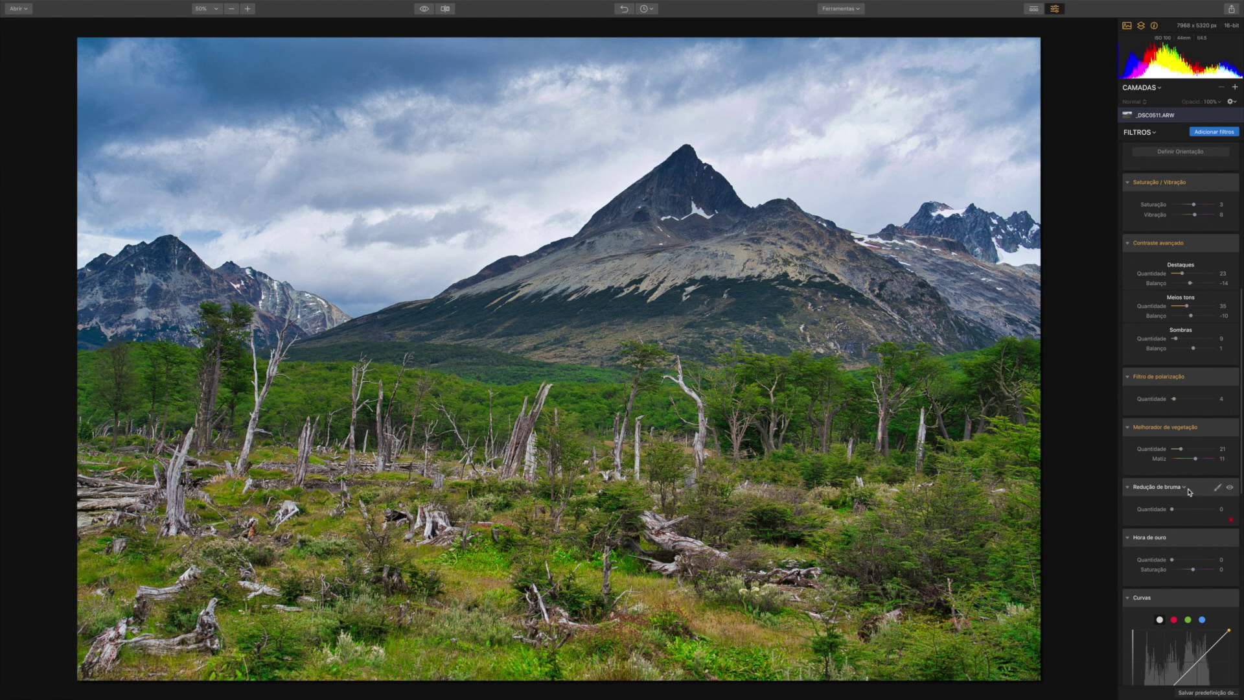
scroll(1185, 486, down, 3)
scroll(1192, 479, down, 1)
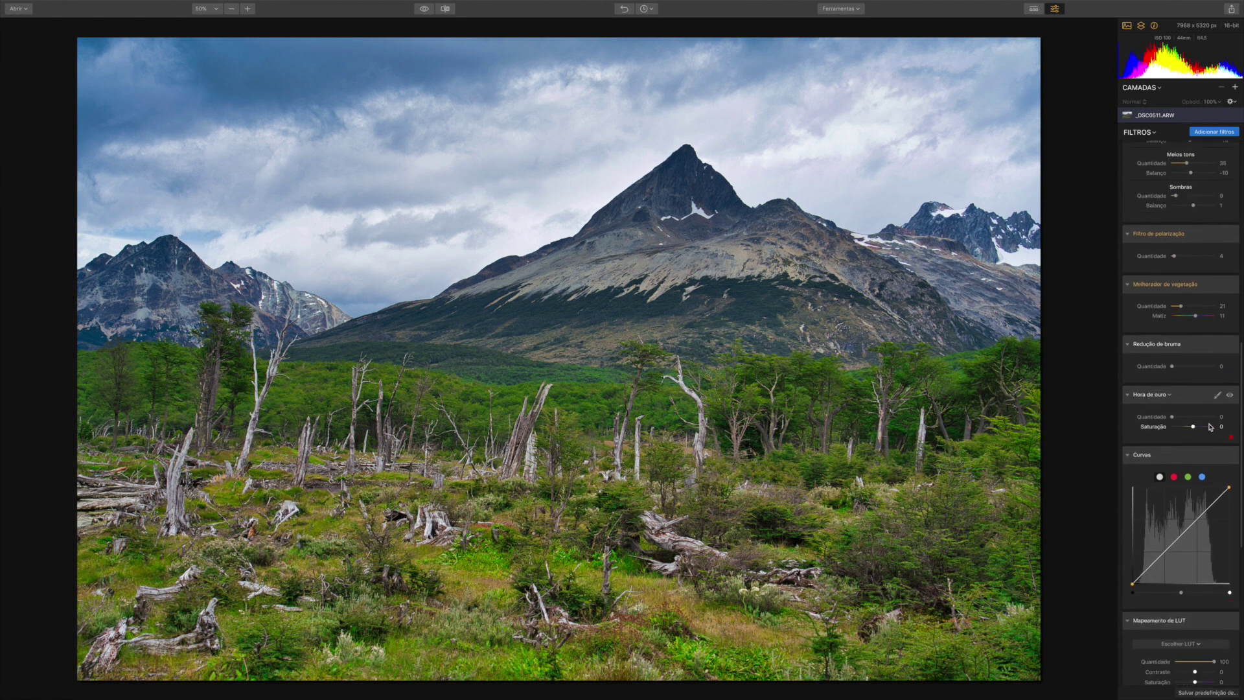
drag(1172, 417, 1179, 418)
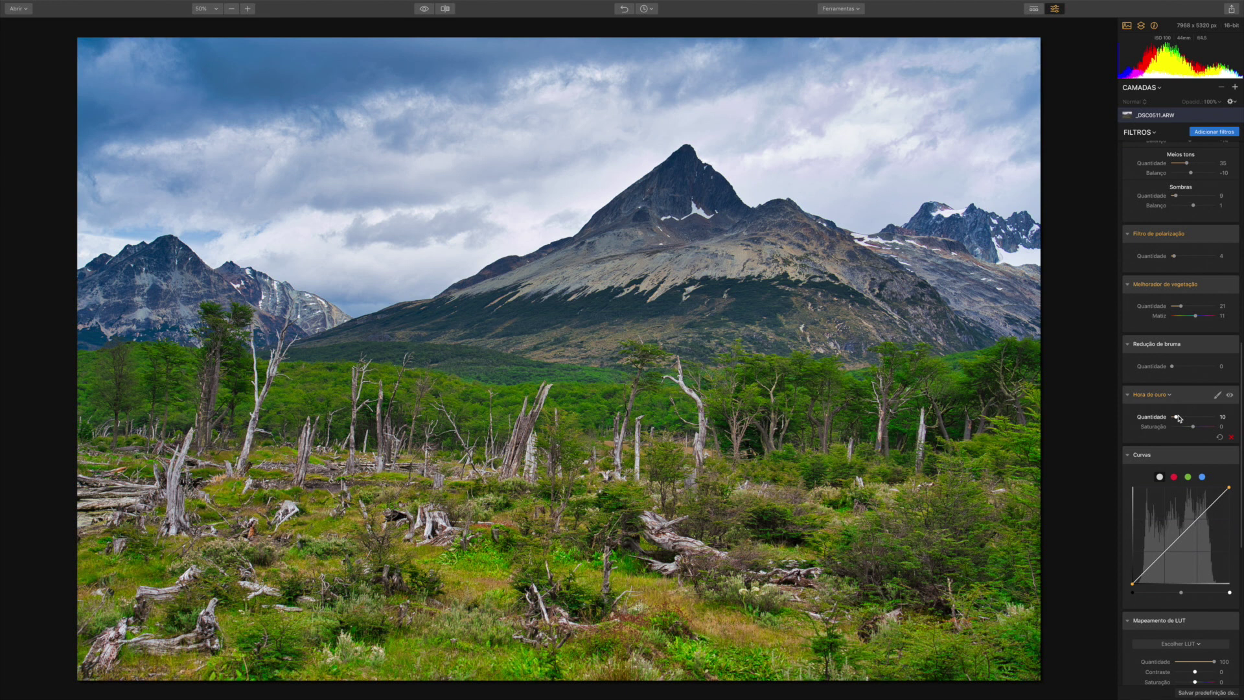
drag(1179, 419, 1178, 419)
scroll(1179, 419, down, 5)
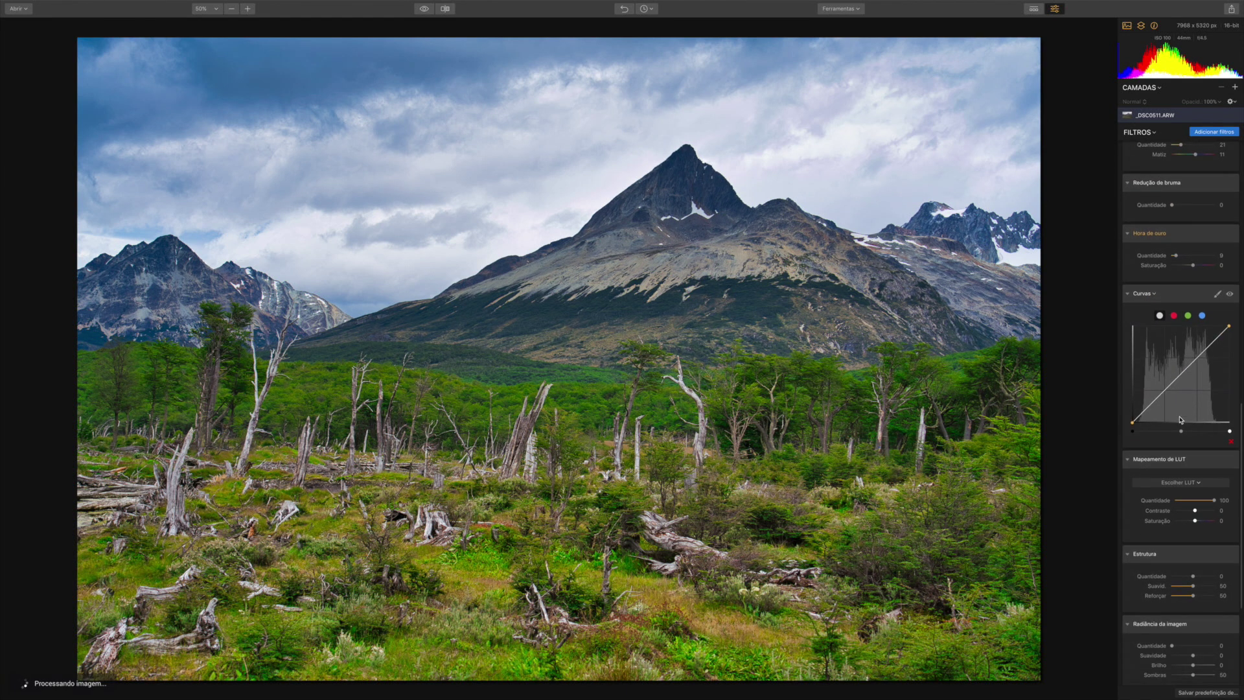
scroll(1180, 419, down, 6)
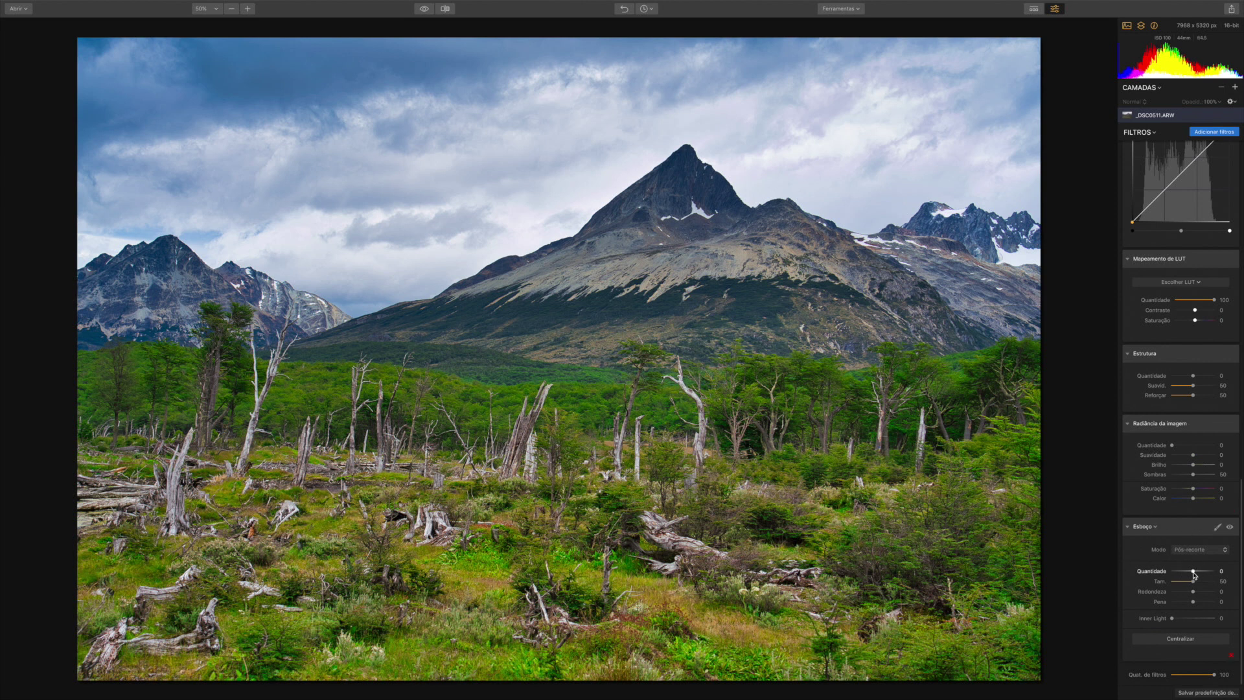
Enable automatic lens distortion and chromatic aberration correction in RAW Development's Lens settings
scroll(1207, 518, up, 15)
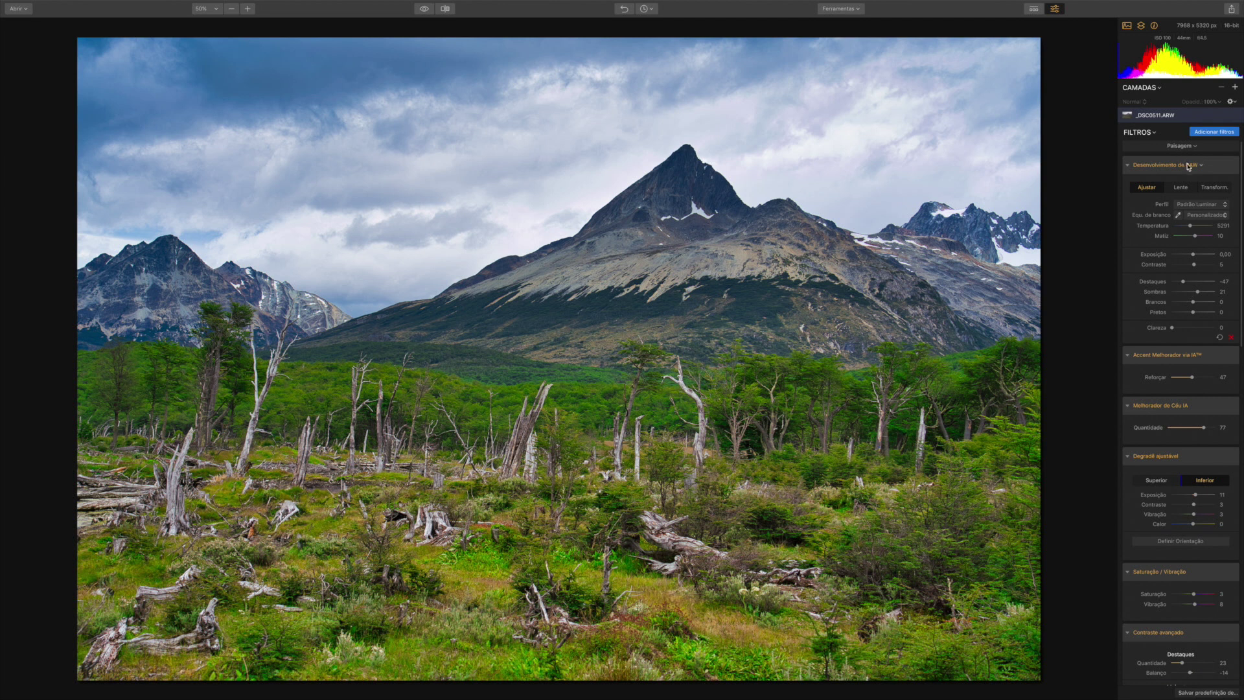
click(1181, 188)
click(1149, 215)
click(1149, 225)
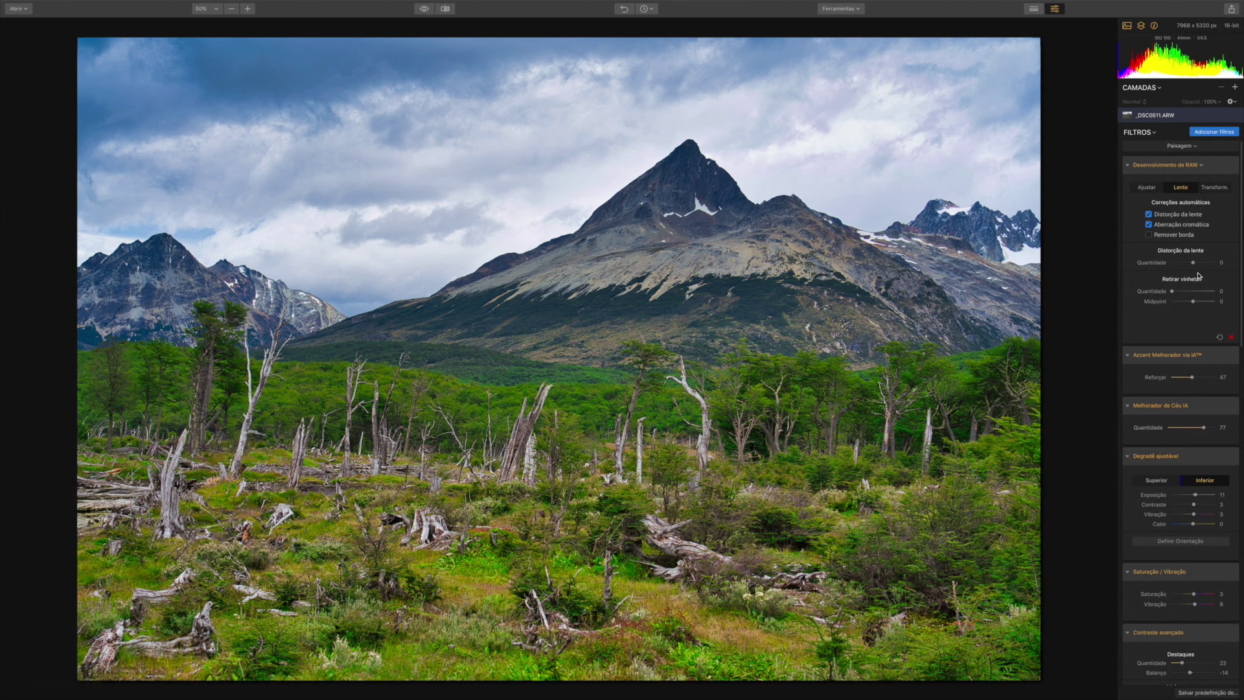
click(1152, 187)
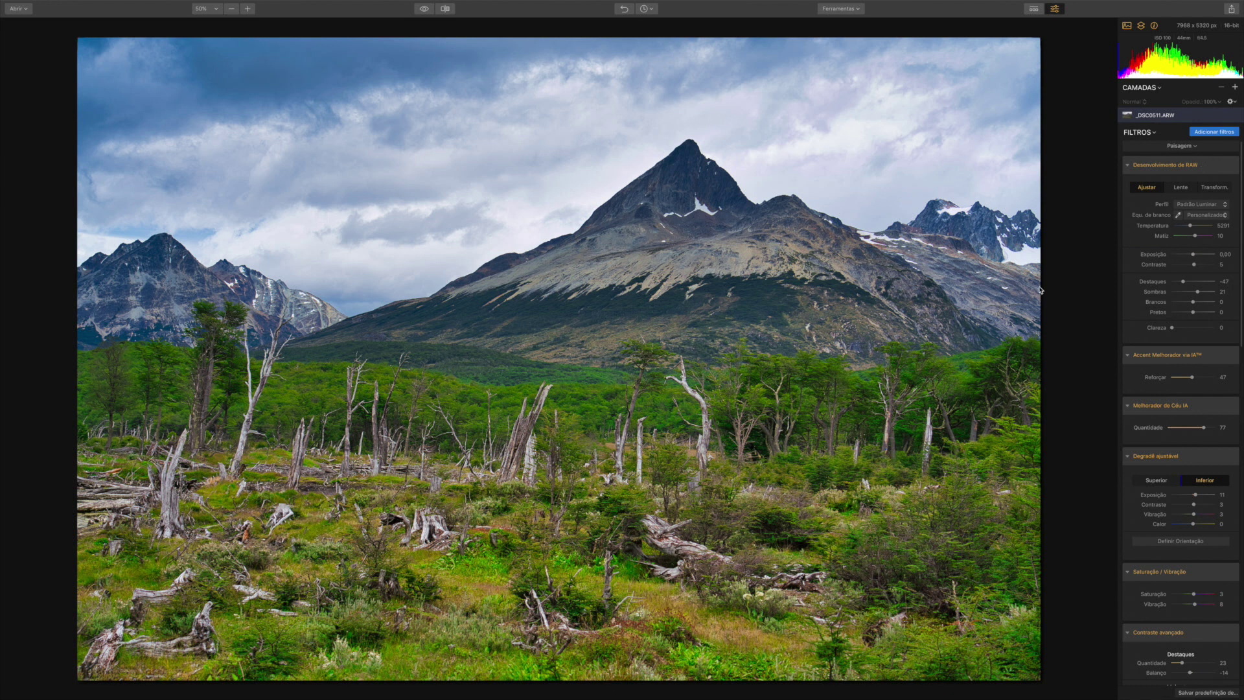
Export the photo to the desktop as a quality-100 JPEG named 'Luminar Edit'
click(1231, 12)
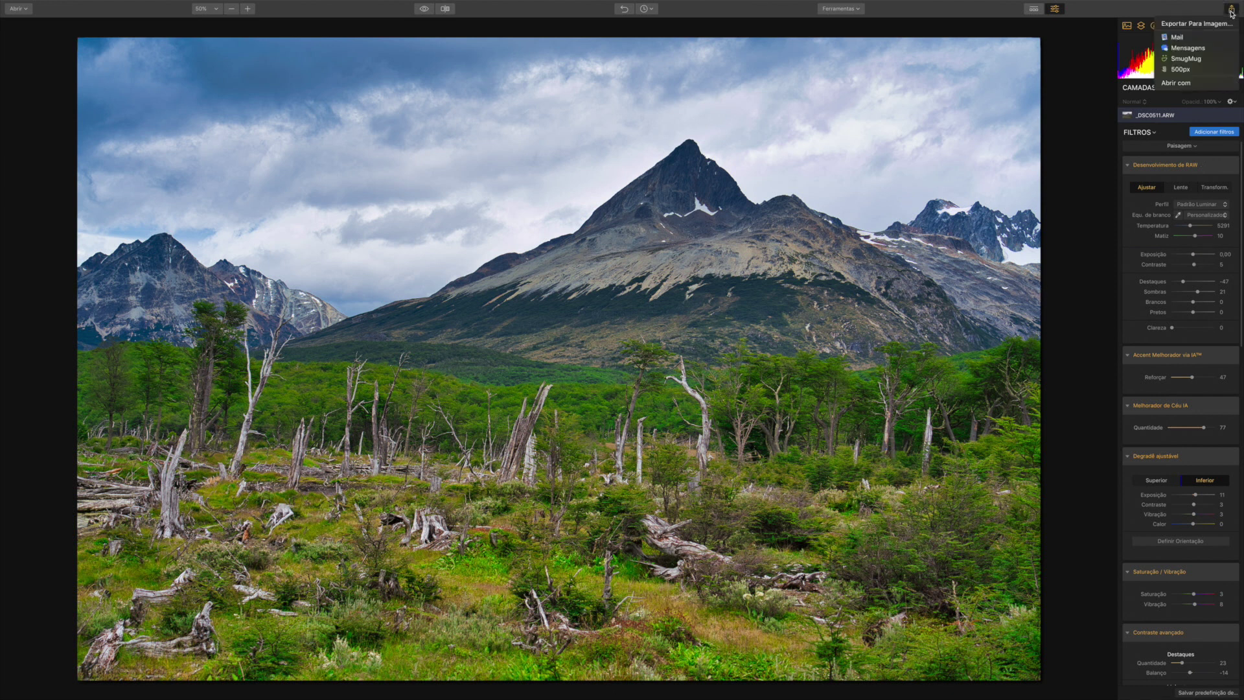
click(1175, 26)
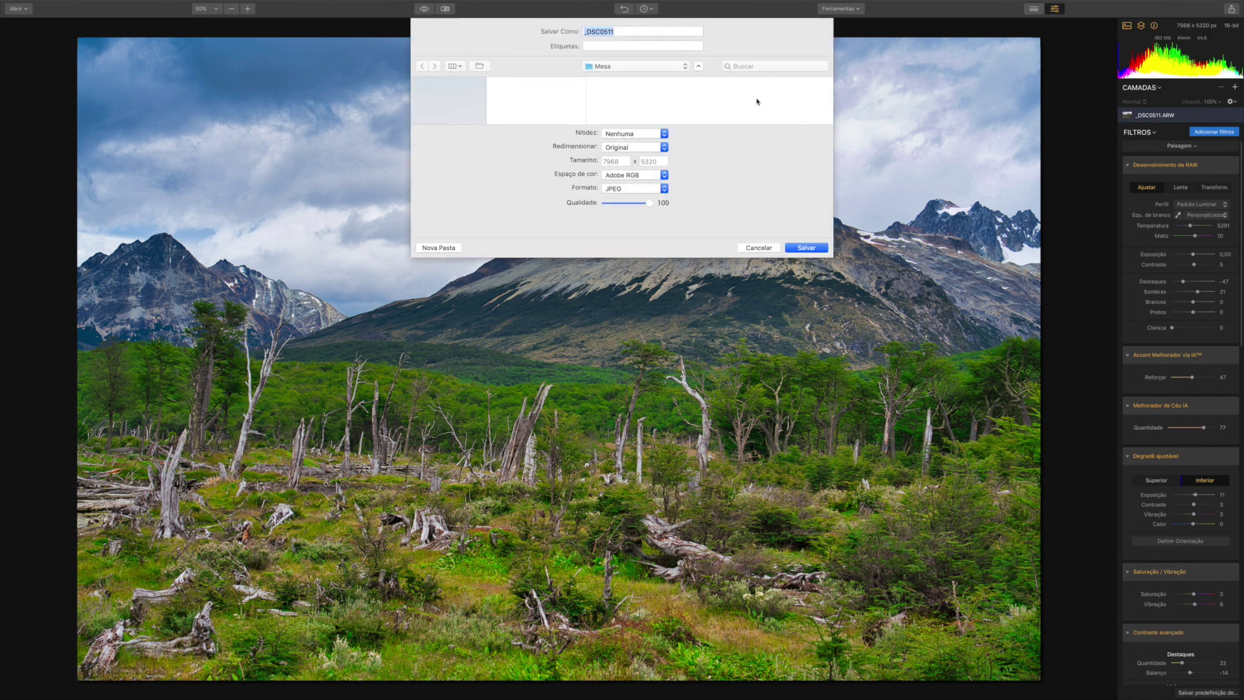
text(Luminar Edit)
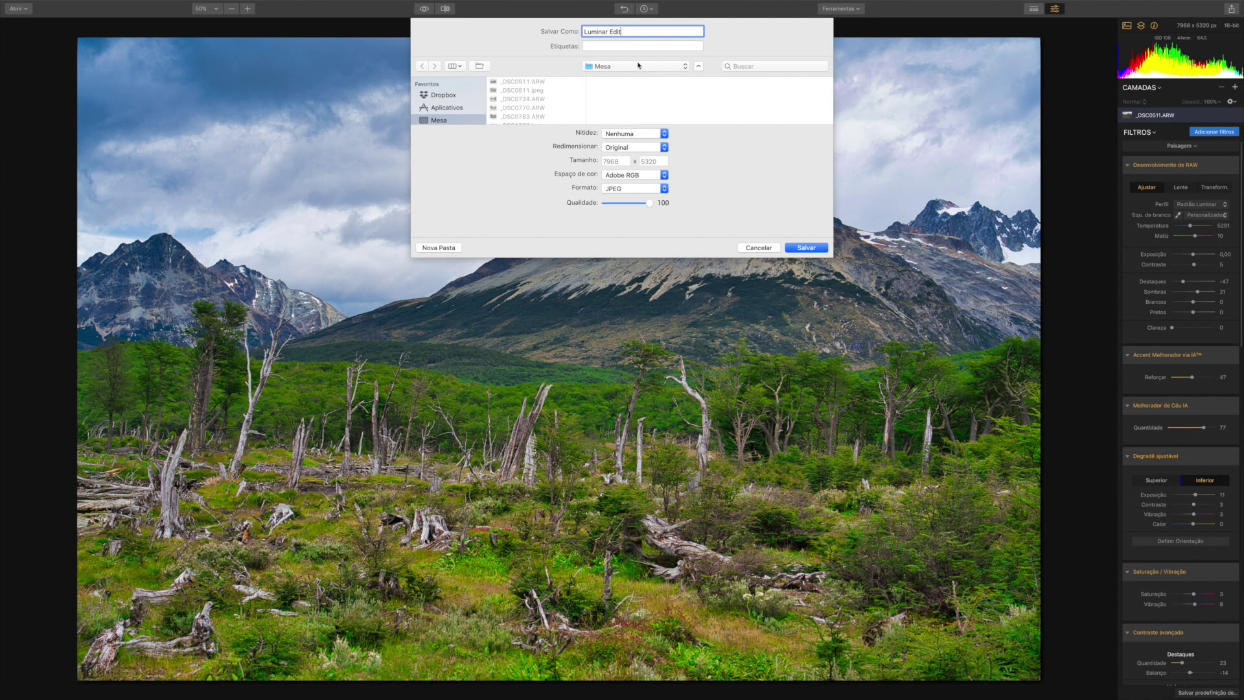
click(807, 248)
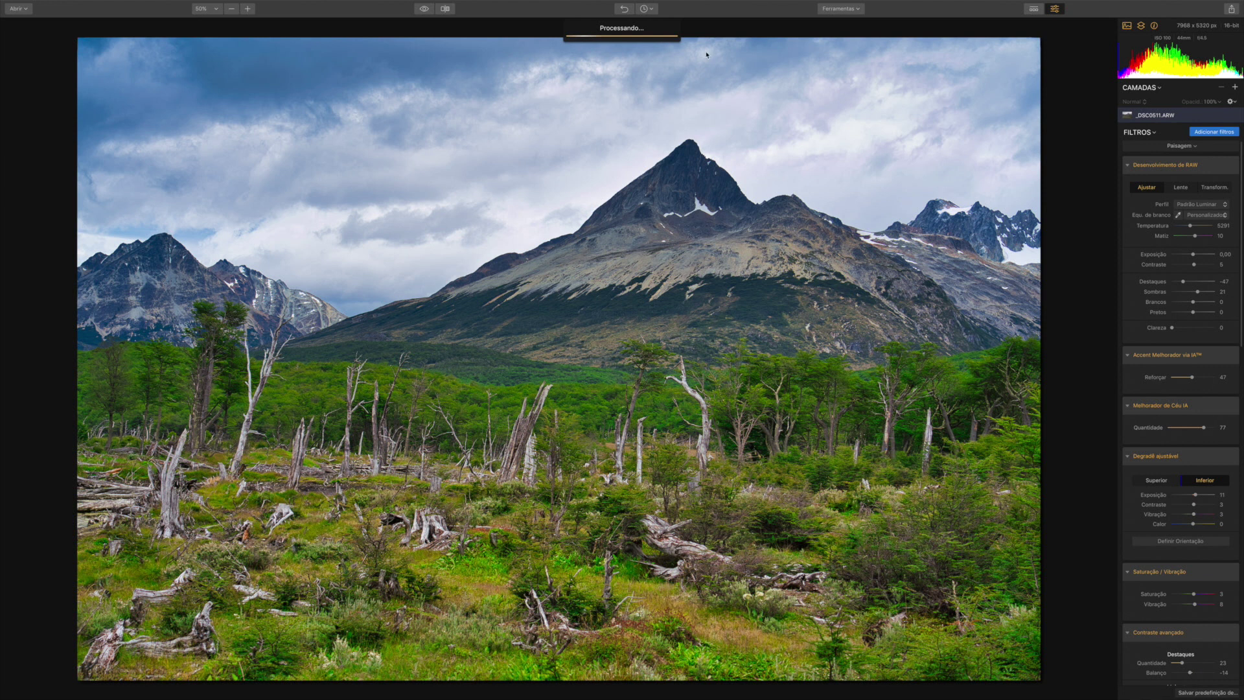
mouse_move(121, 3)
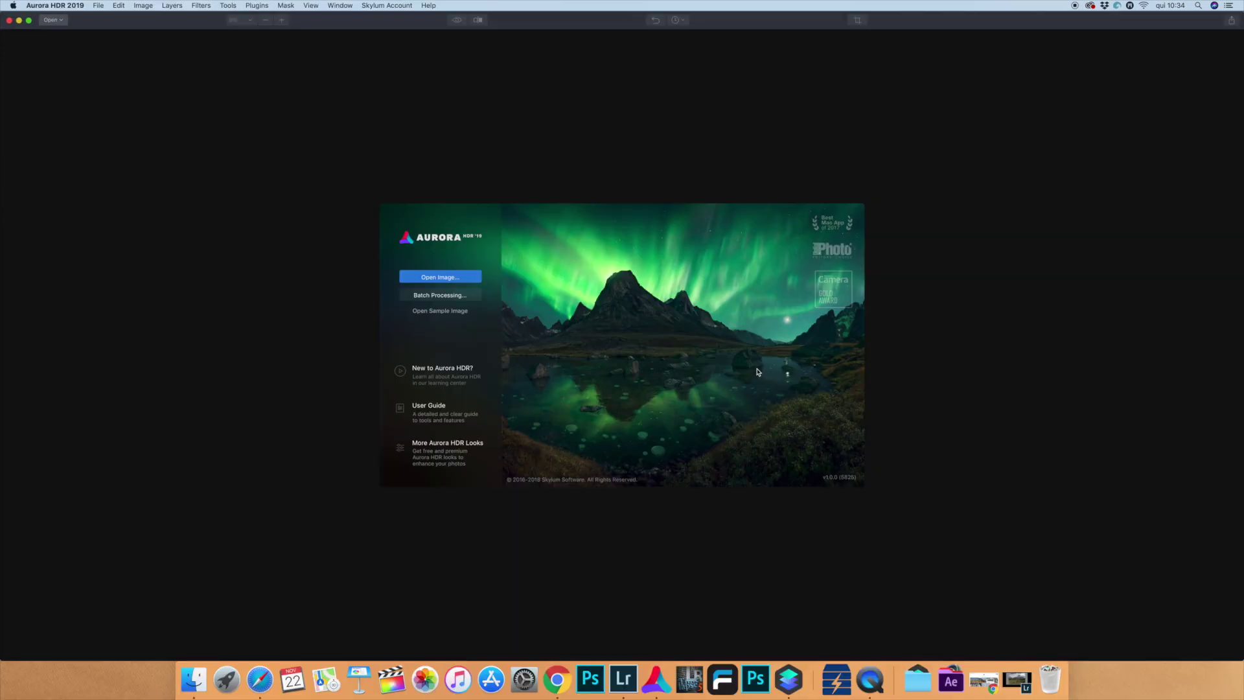
Move the Aurora HDR window aside to reveal _DSC0511.ARW on the desktop
drag(794, 19, 757, 110)
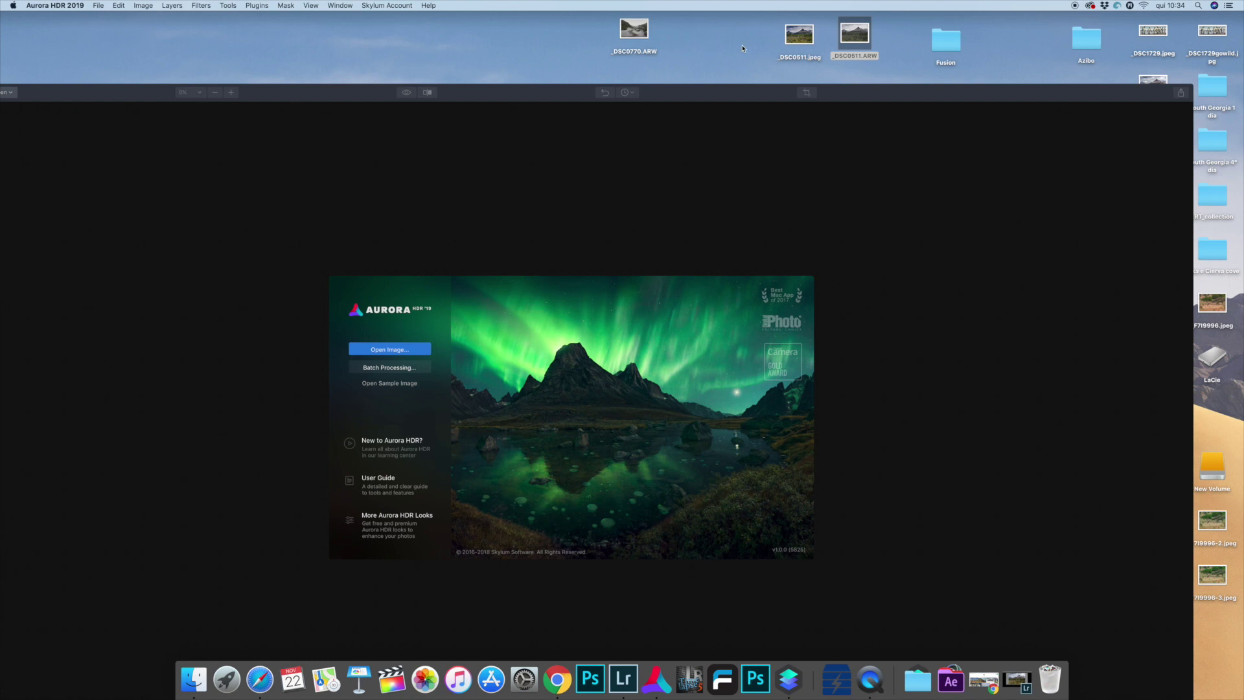
Drop _DSC0511.ARW onto the welcome screen and create an HDR image from it
drag(853, 33, 580, 384)
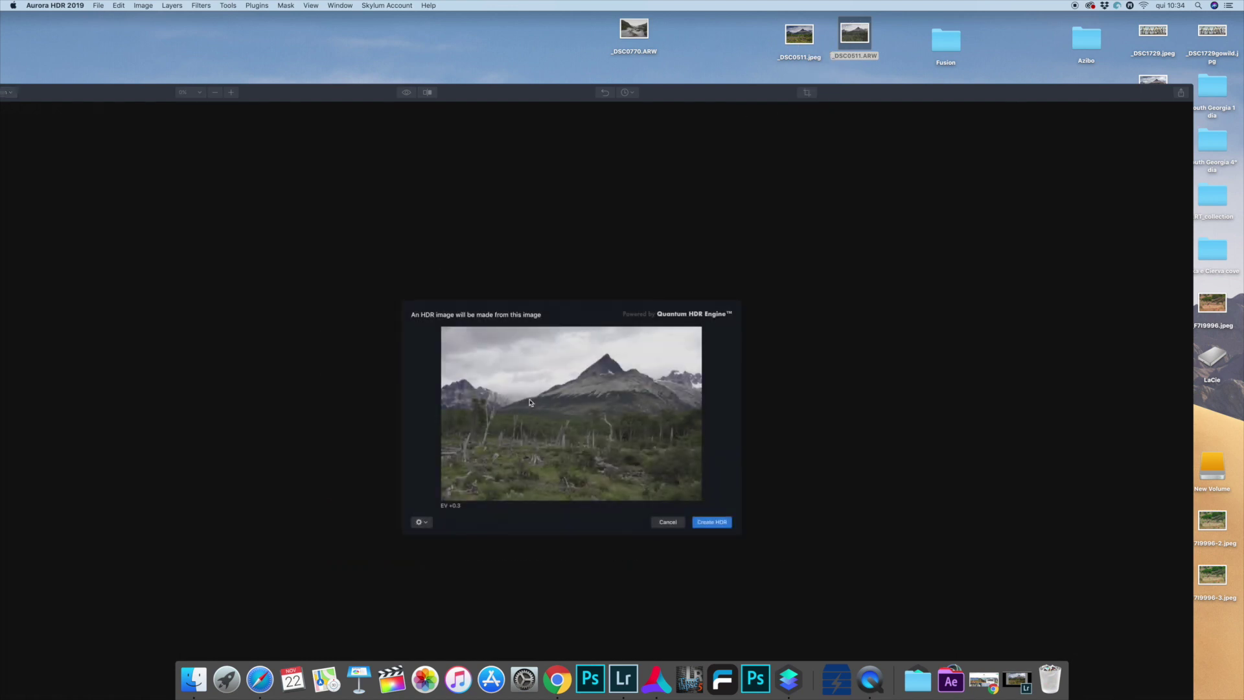
click(717, 526)
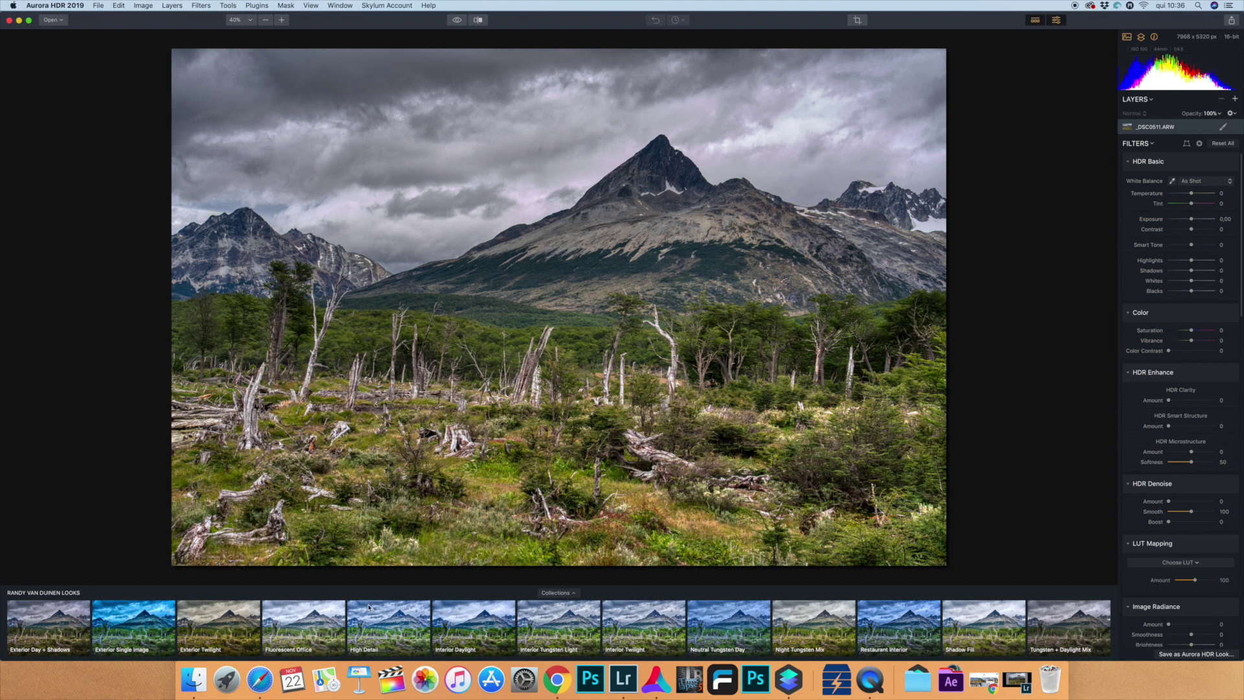
Try the Tungsten + Daylight Mix and Exterior Day + Shadows looks, undo both, then show Collections
click(1080, 627)
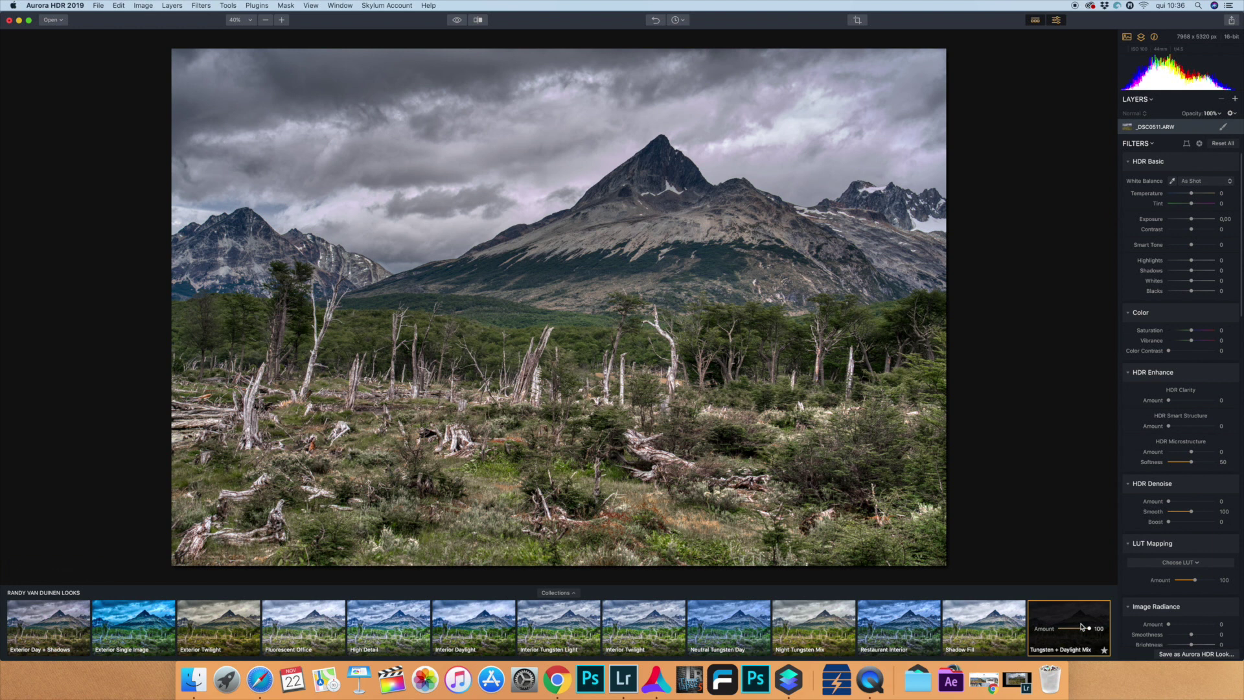
key(super+z)
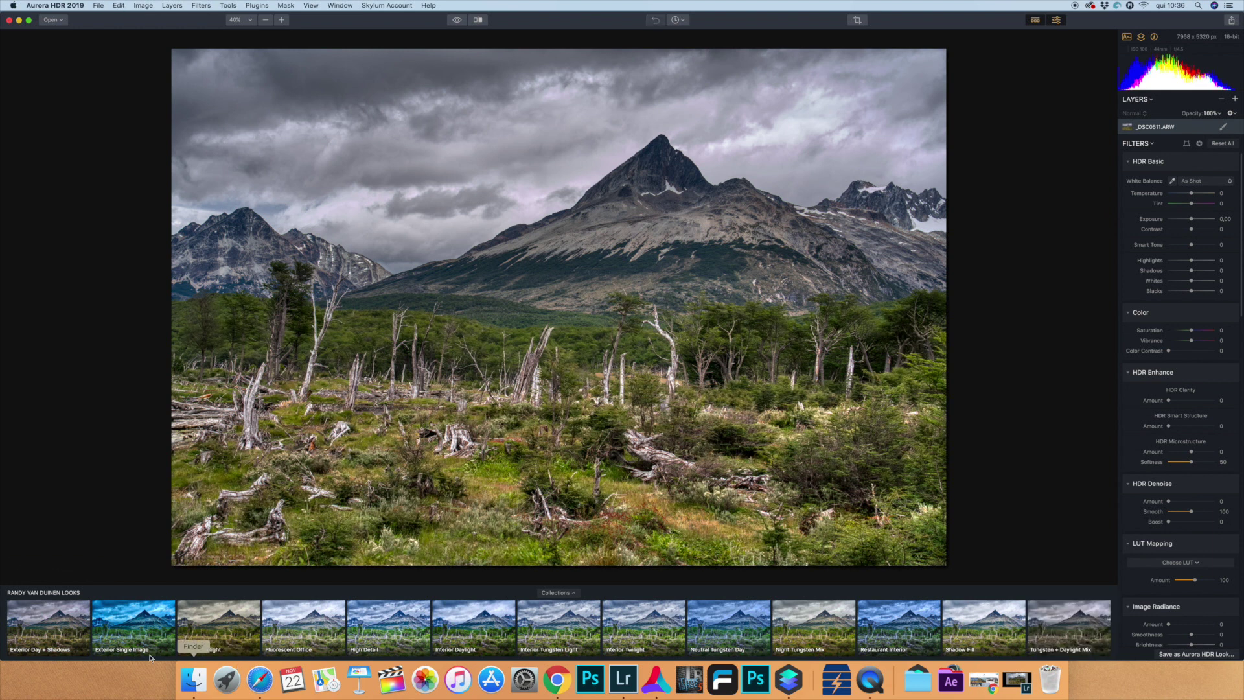
click(73, 612)
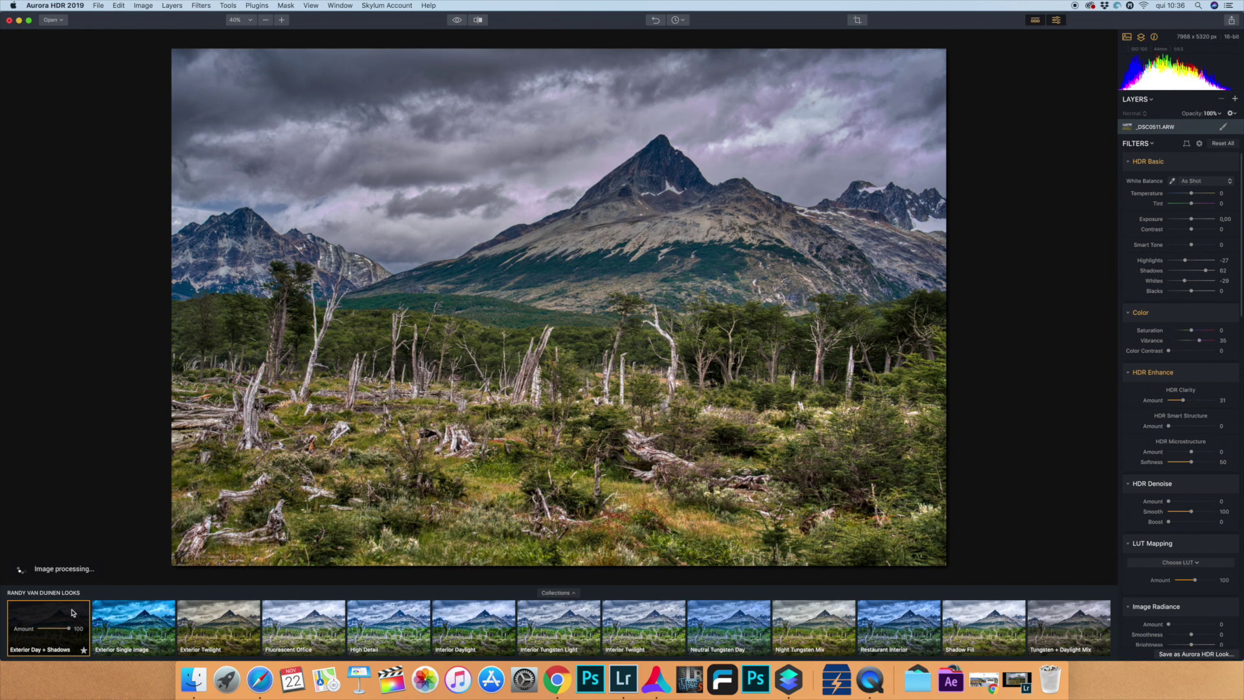
key(super+z)
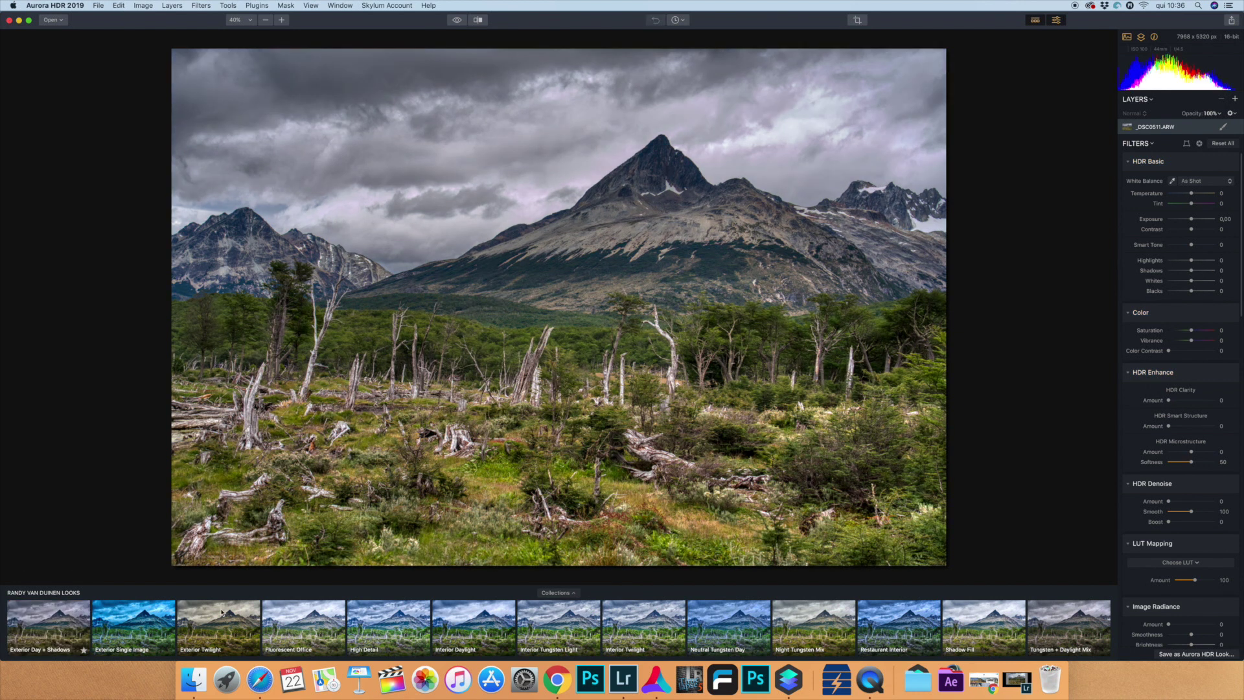
click(563, 593)
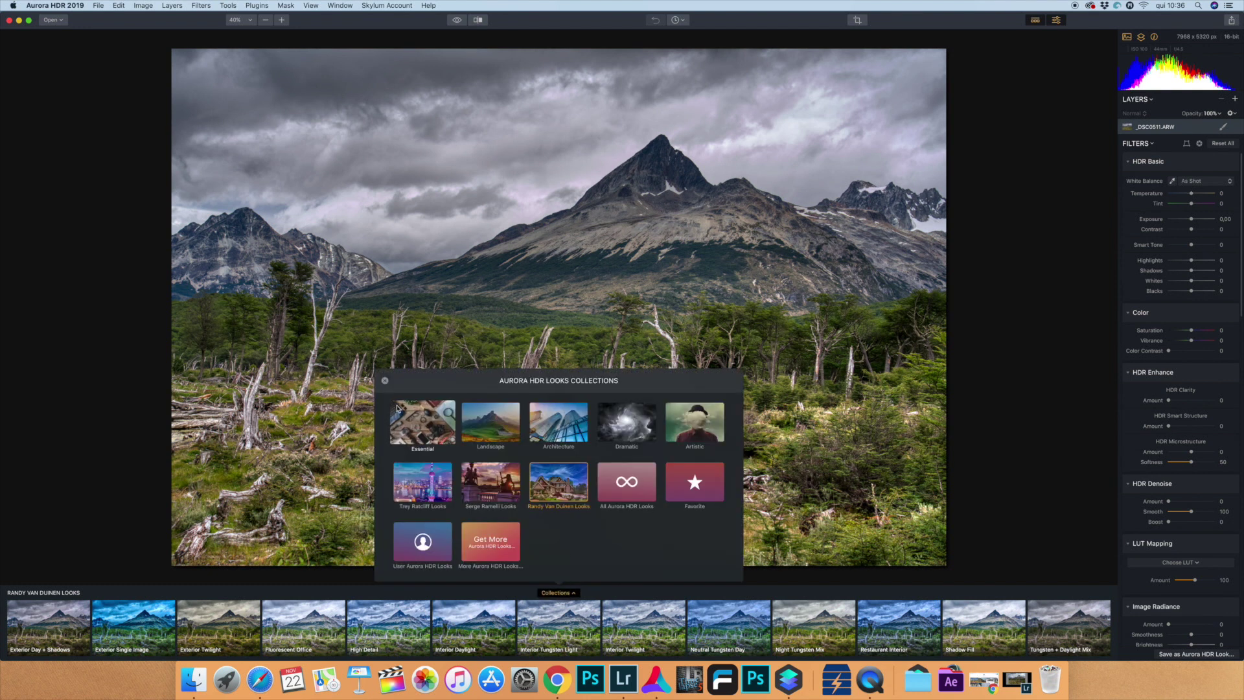
Apply the Landscape collection's Better Skies look and lower its amount below 62
click(498, 413)
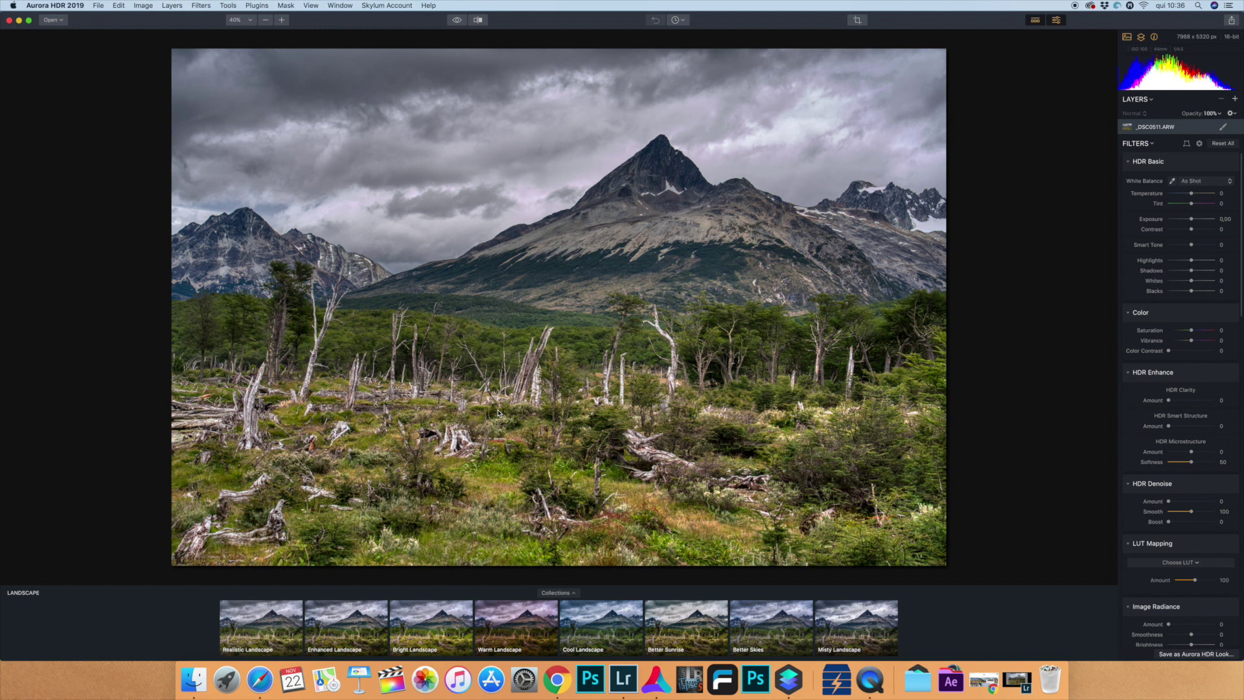
click(777, 625)
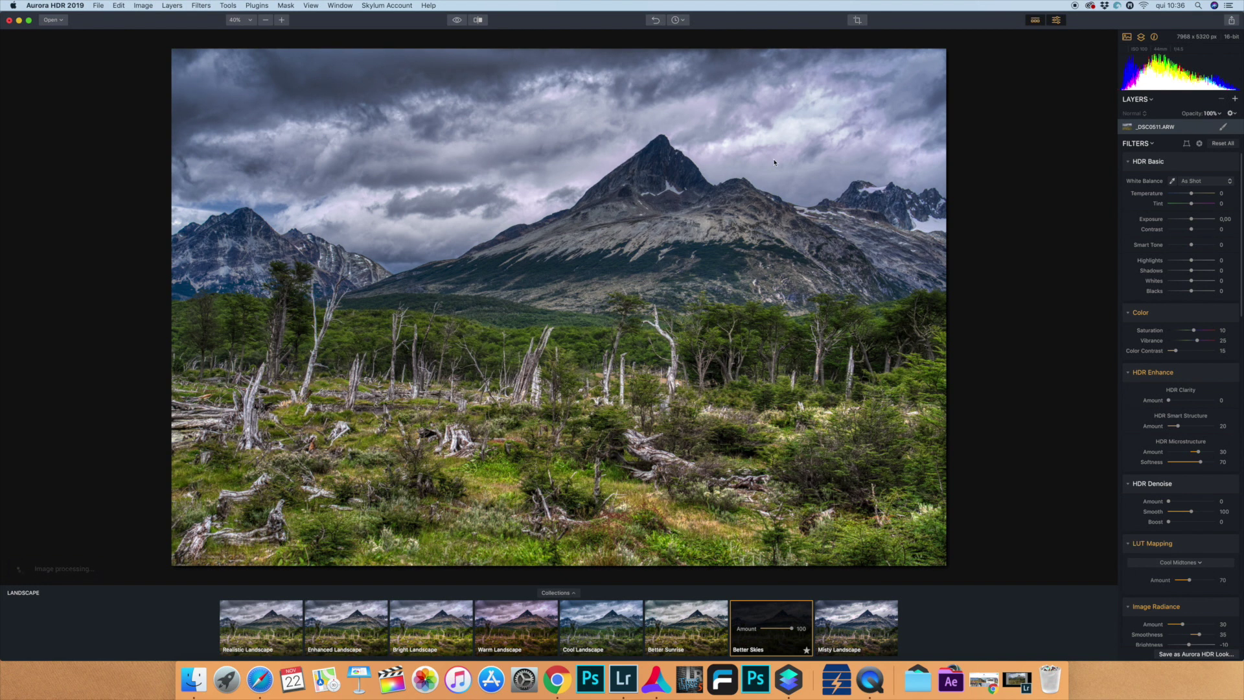
drag(777, 629, 770, 632)
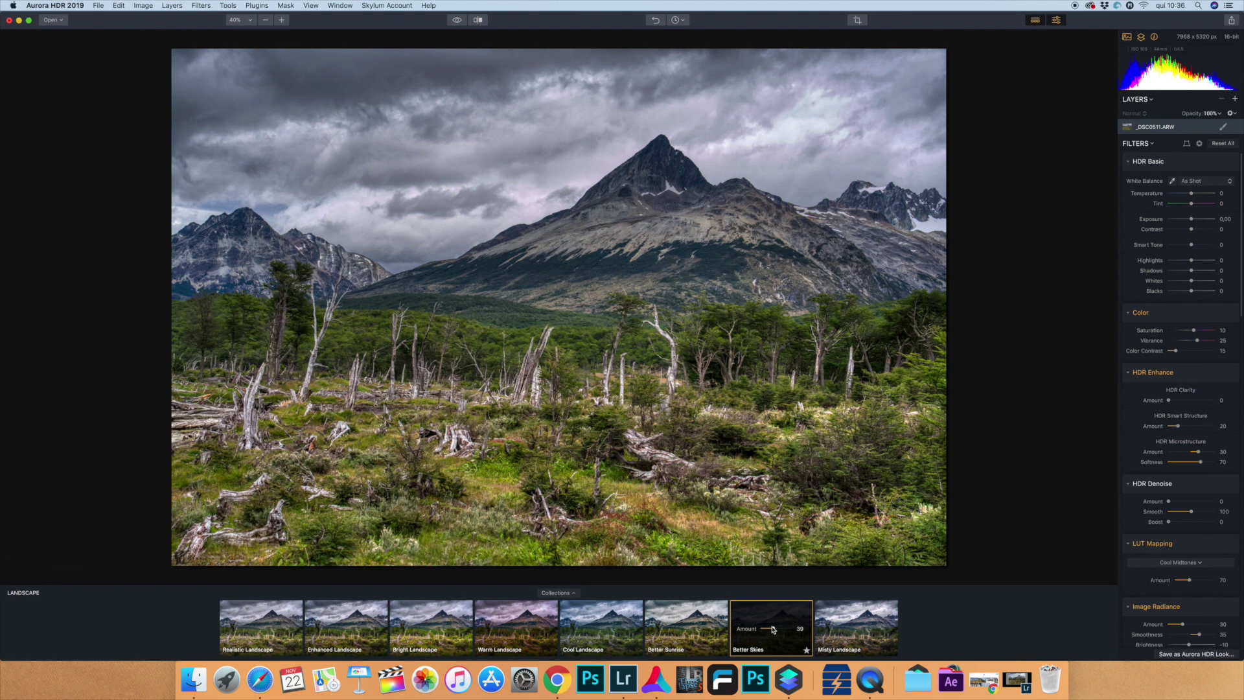
drag(774, 630, 787, 630)
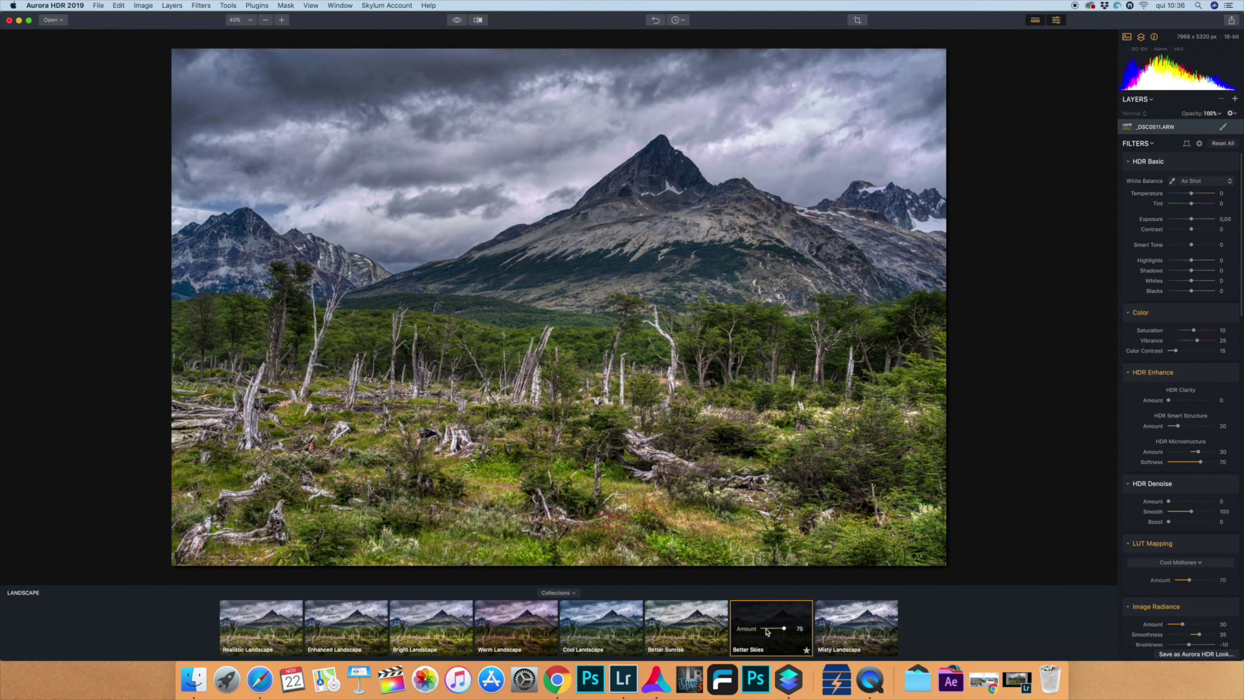
Switch to the Enhanced Landscape look and reduce its amount to 58
click(366, 613)
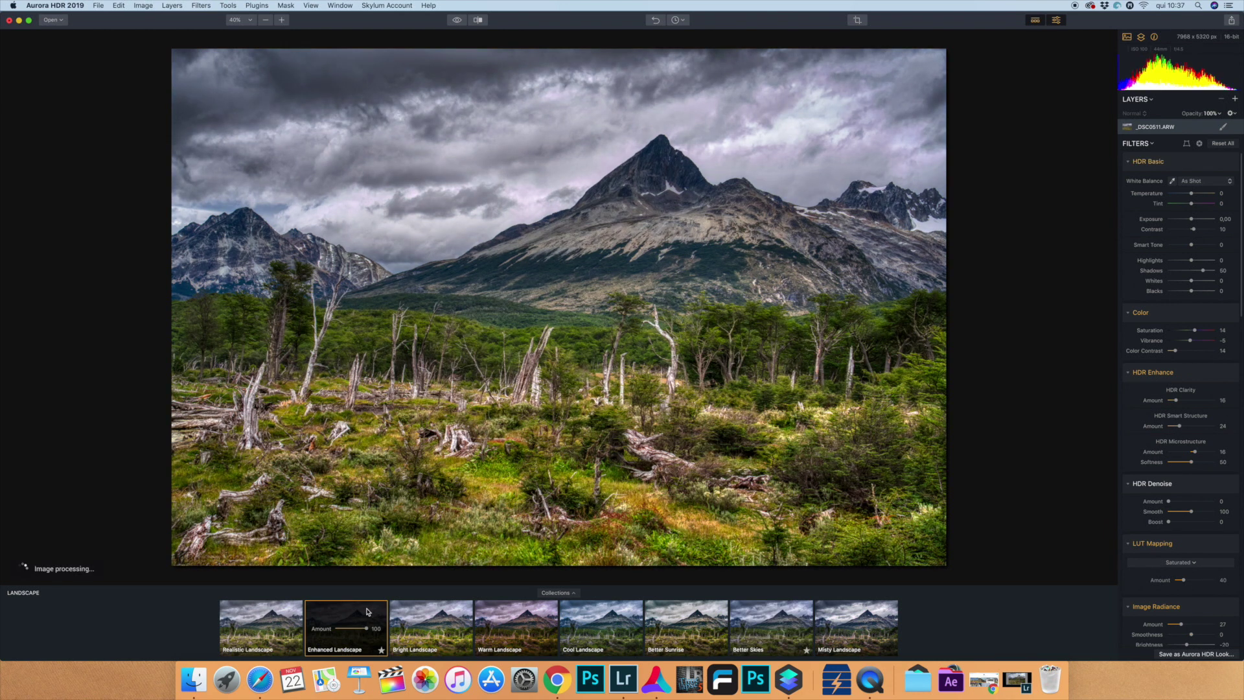
drag(366, 628, 353, 628)
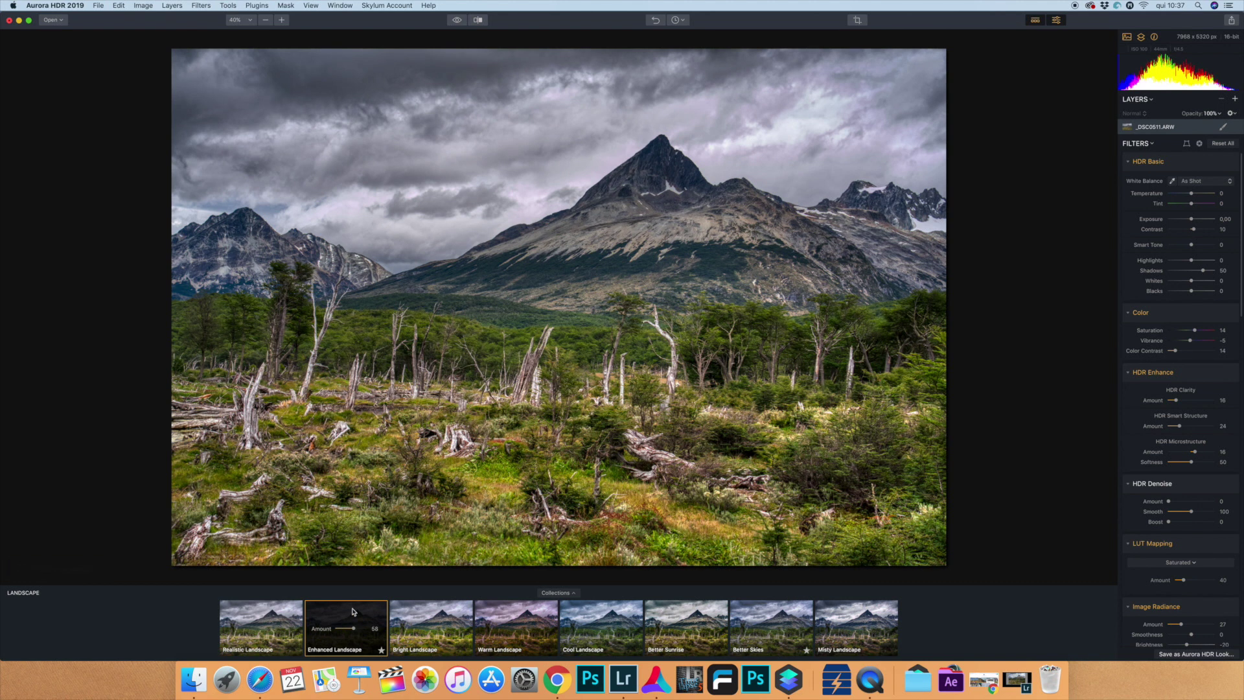
click(676, 20)
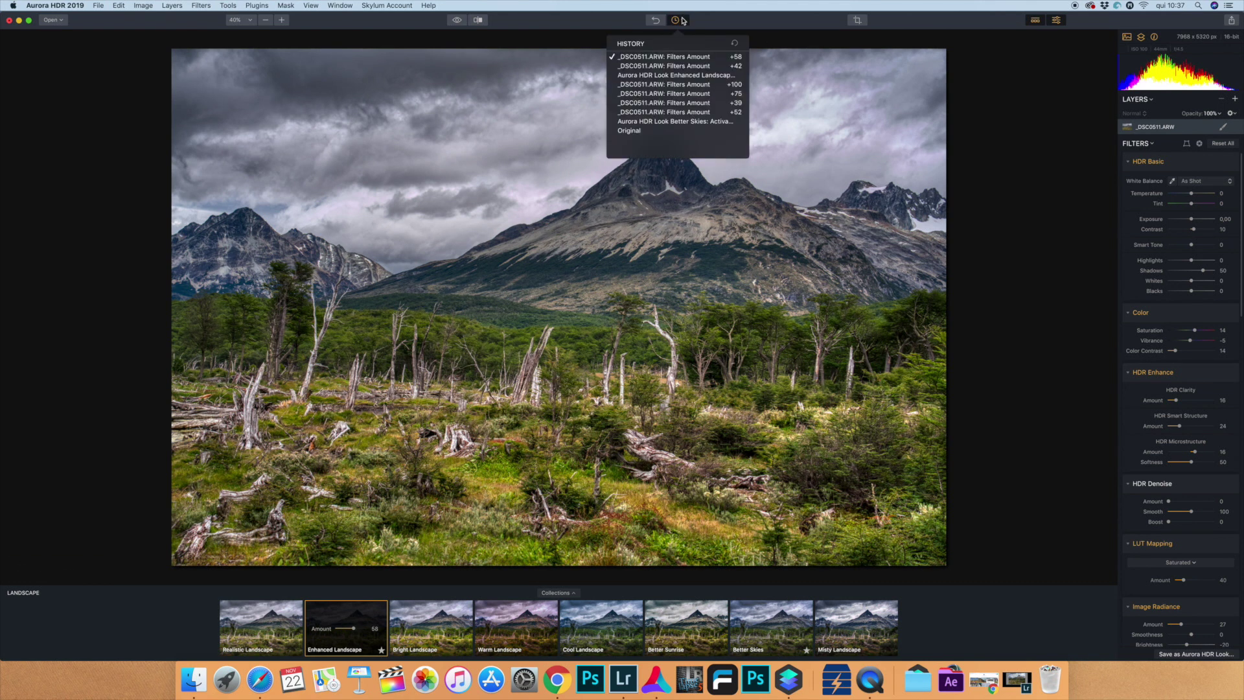
click(673, 133)
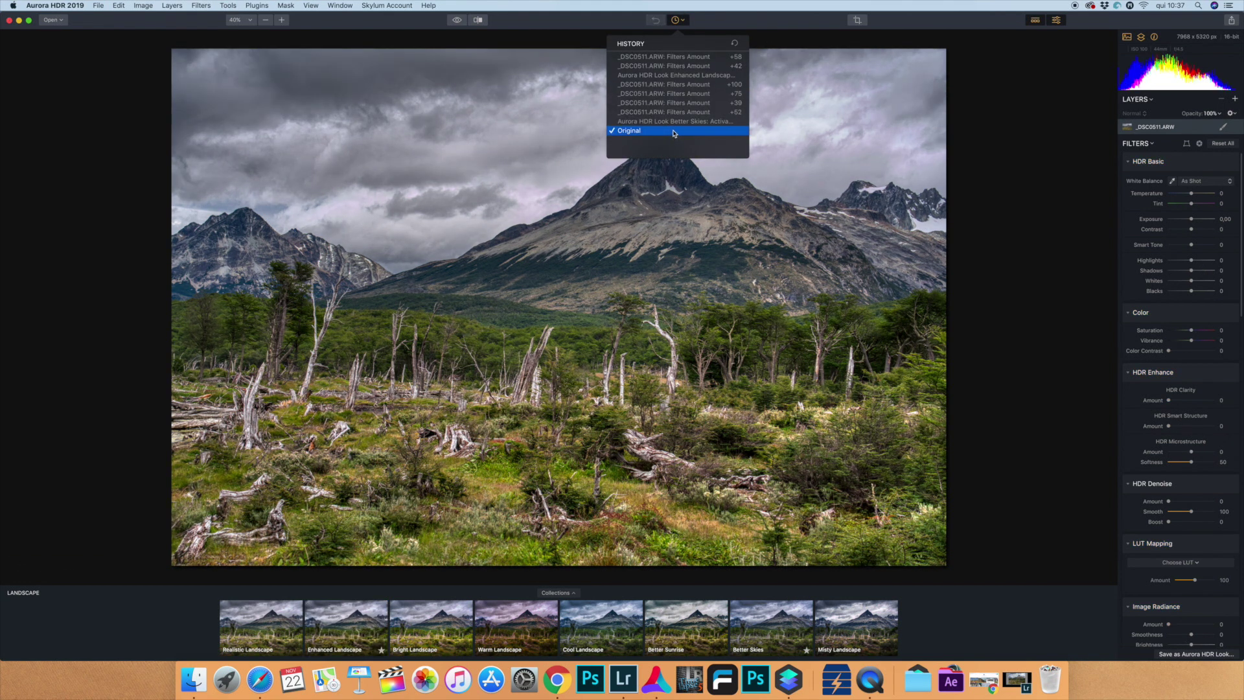
click(1011, 235)
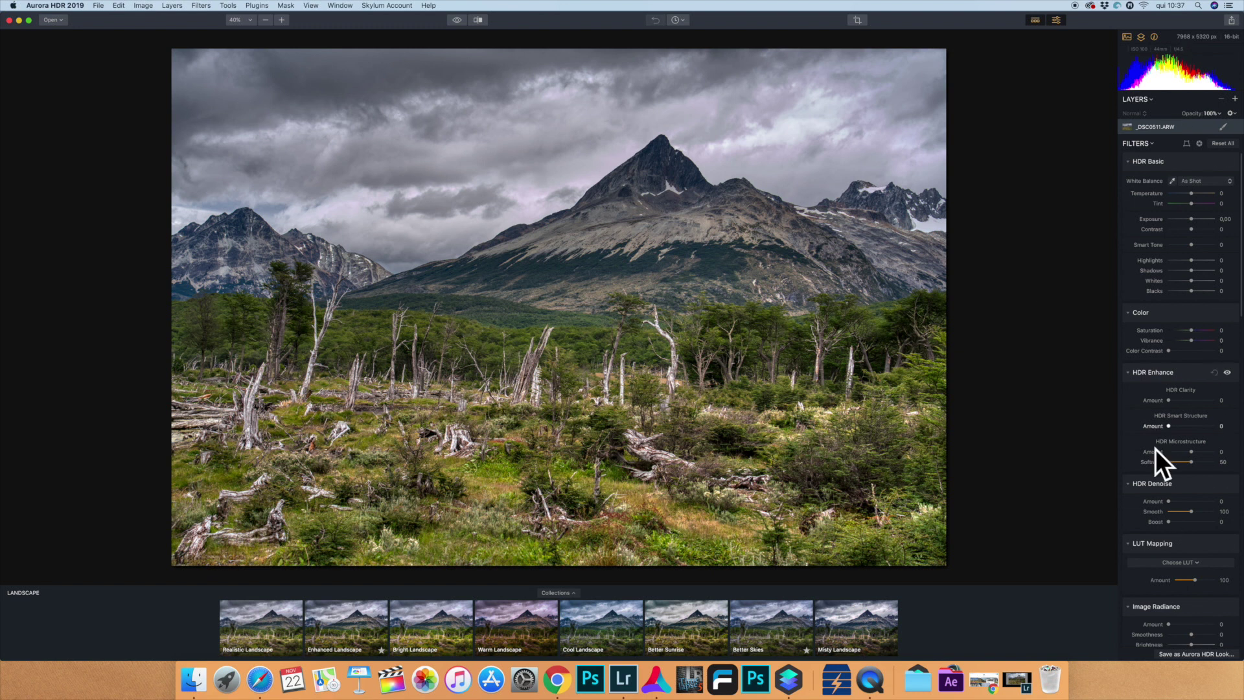
click(1035, 21)
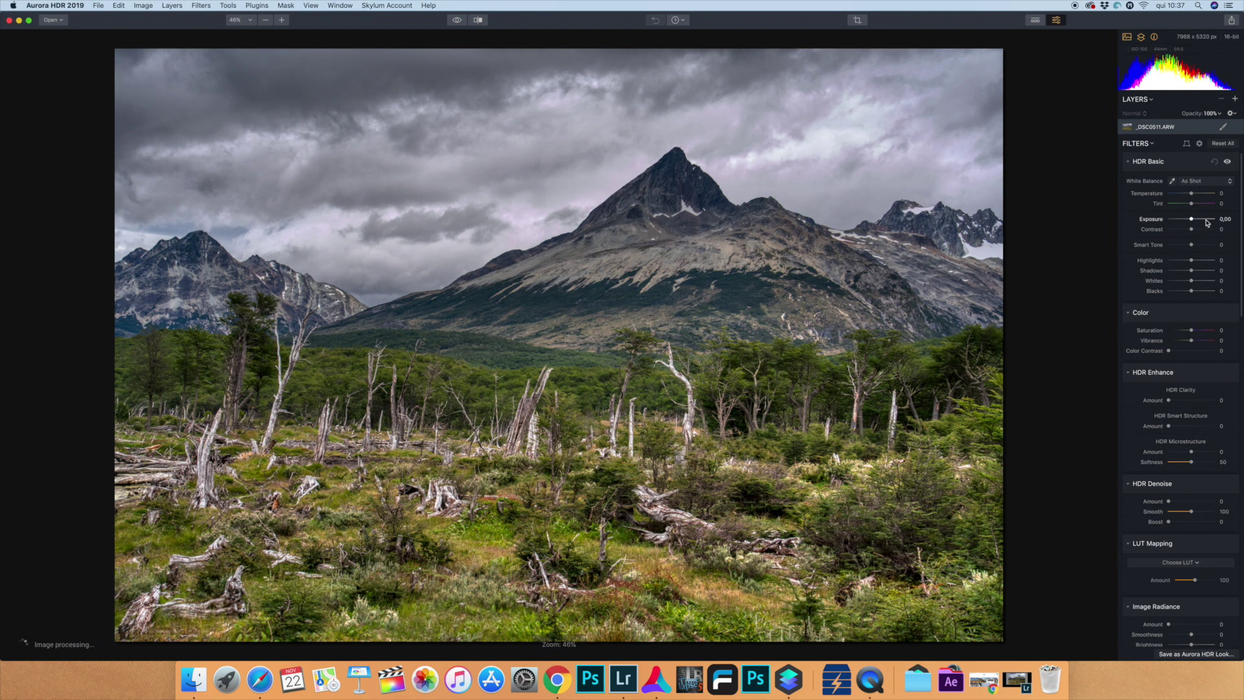
scroll(1189, 259, down, 2)
scroll(1189, 257, down, 3)
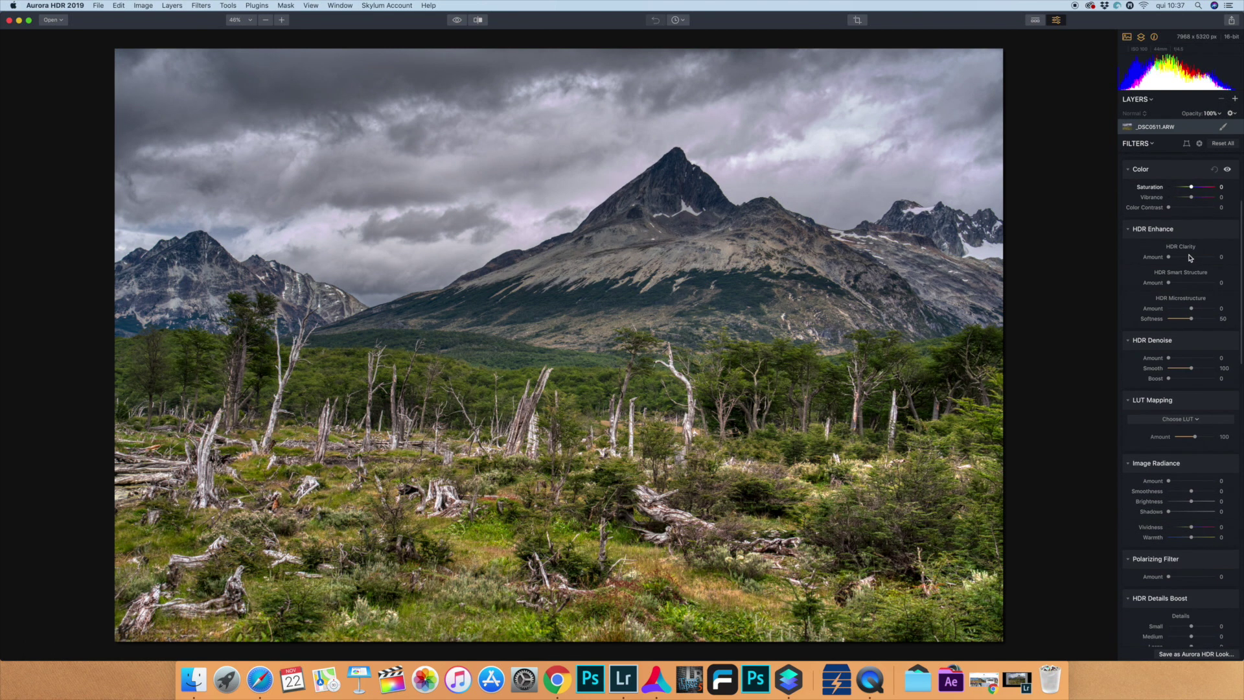
scroll(1184, 220, down, 15)
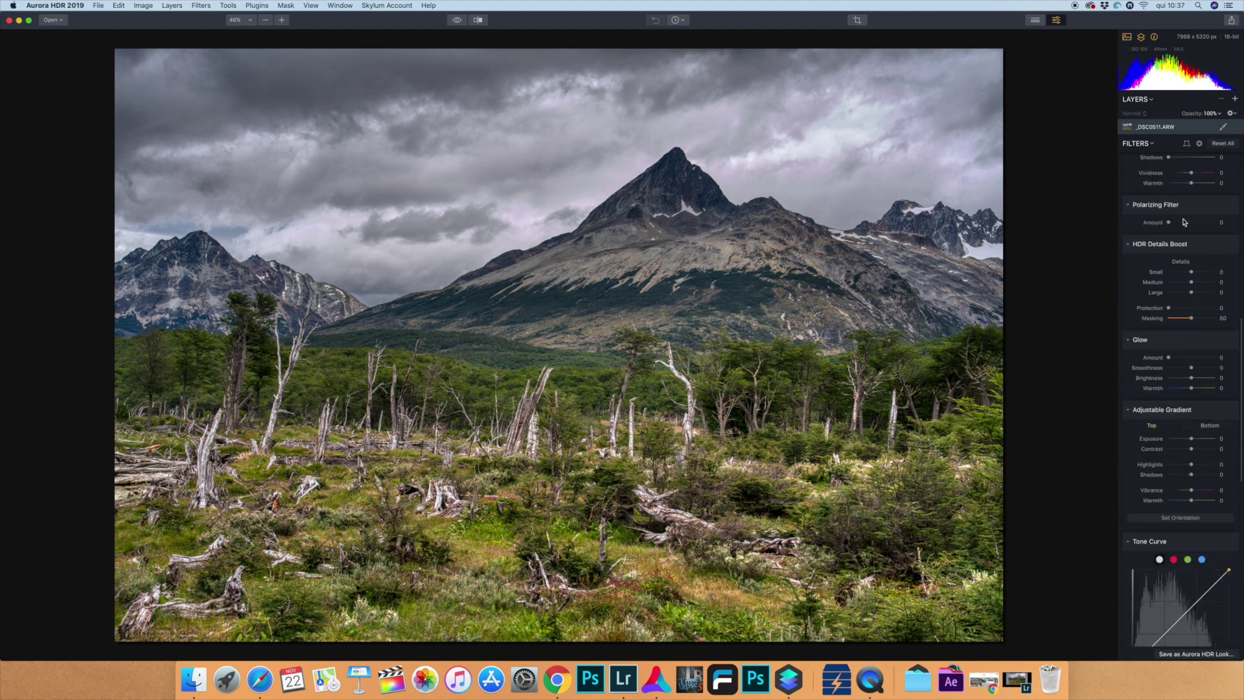
scroll(1211, 514, up, 15)
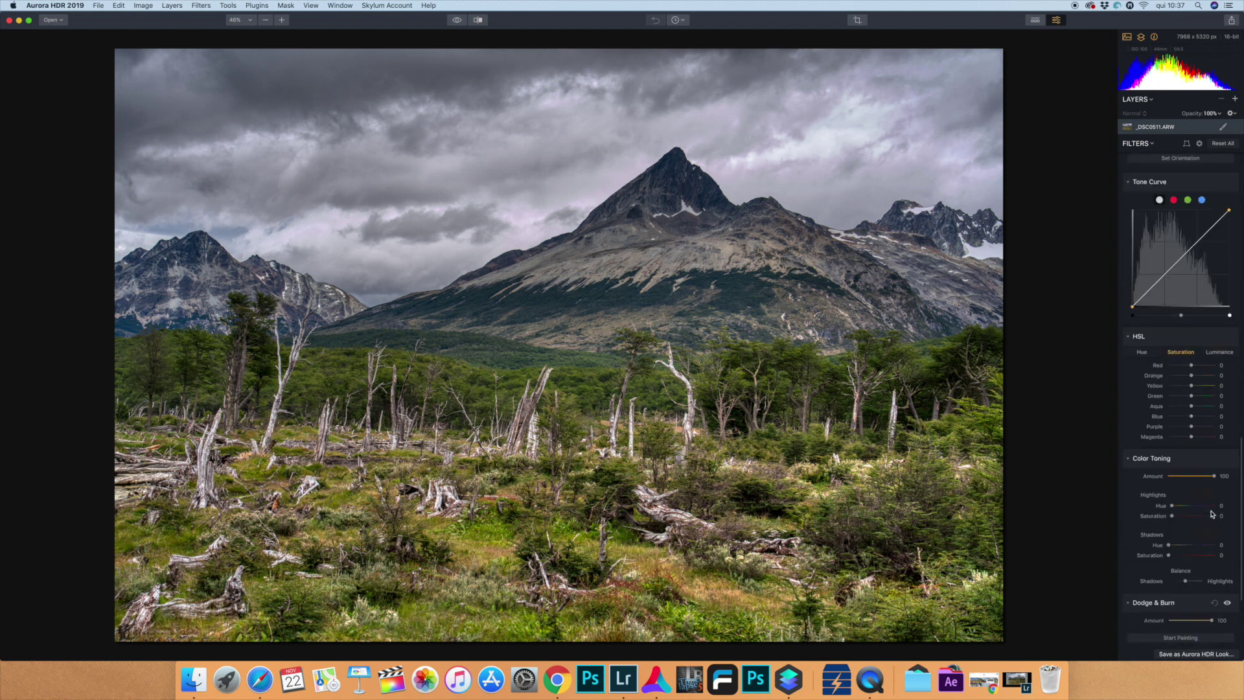
scroll(1211, 514, up, 10)
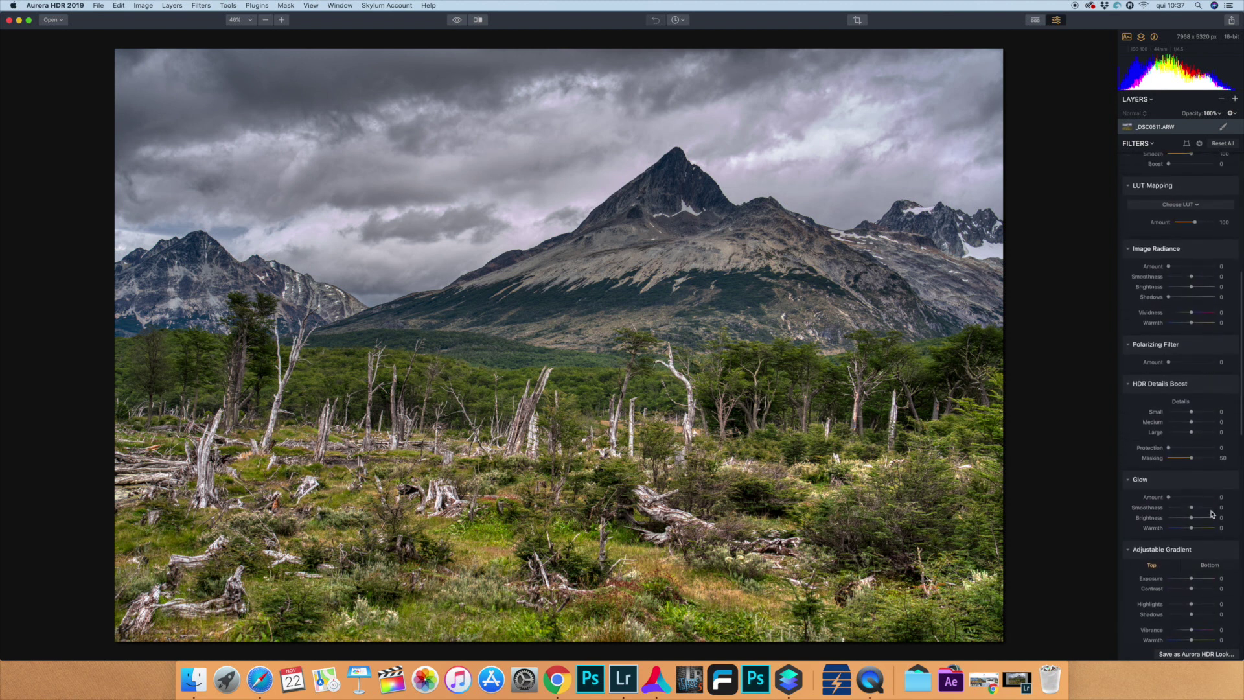
scroll(1211, 514, down, 10)
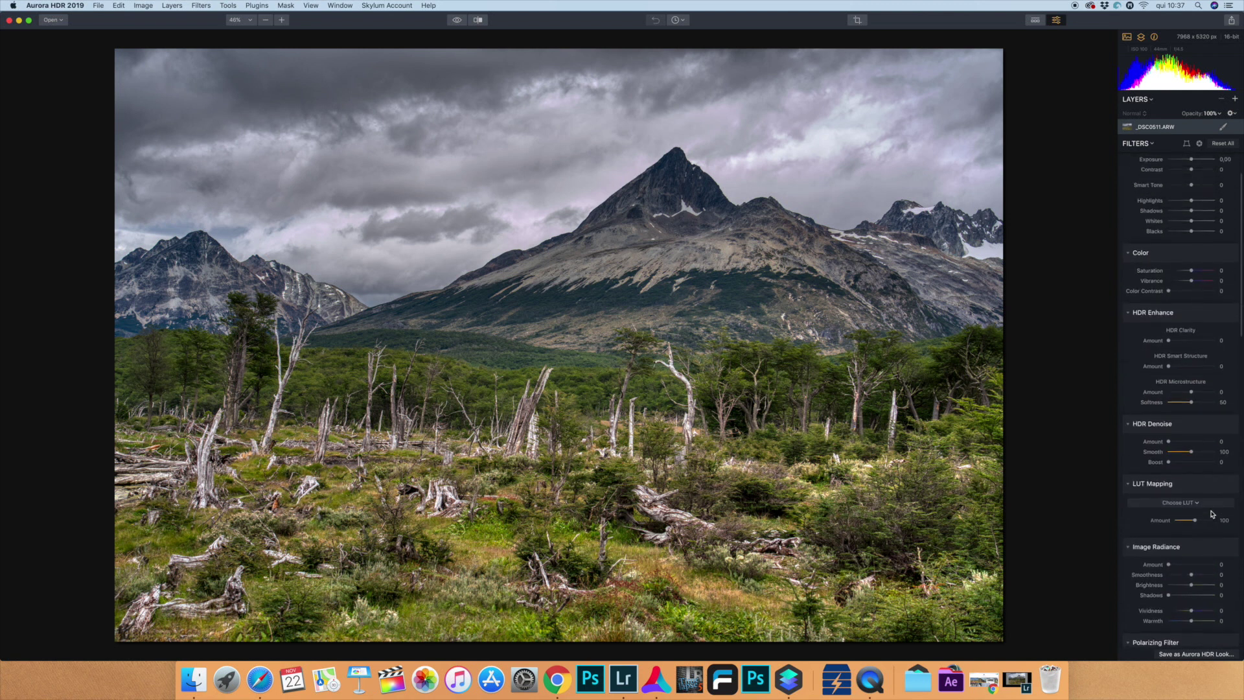
scroll(1211, 513, down, 10)
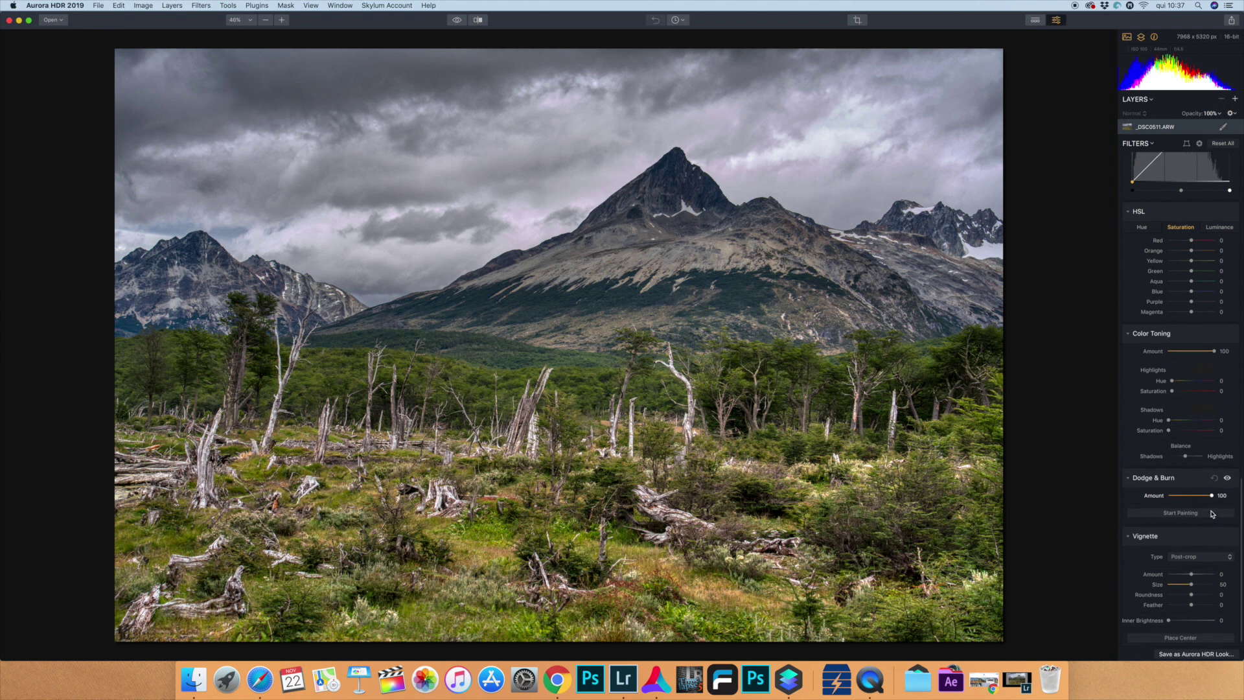
scroll(1211, 514, up, 10)
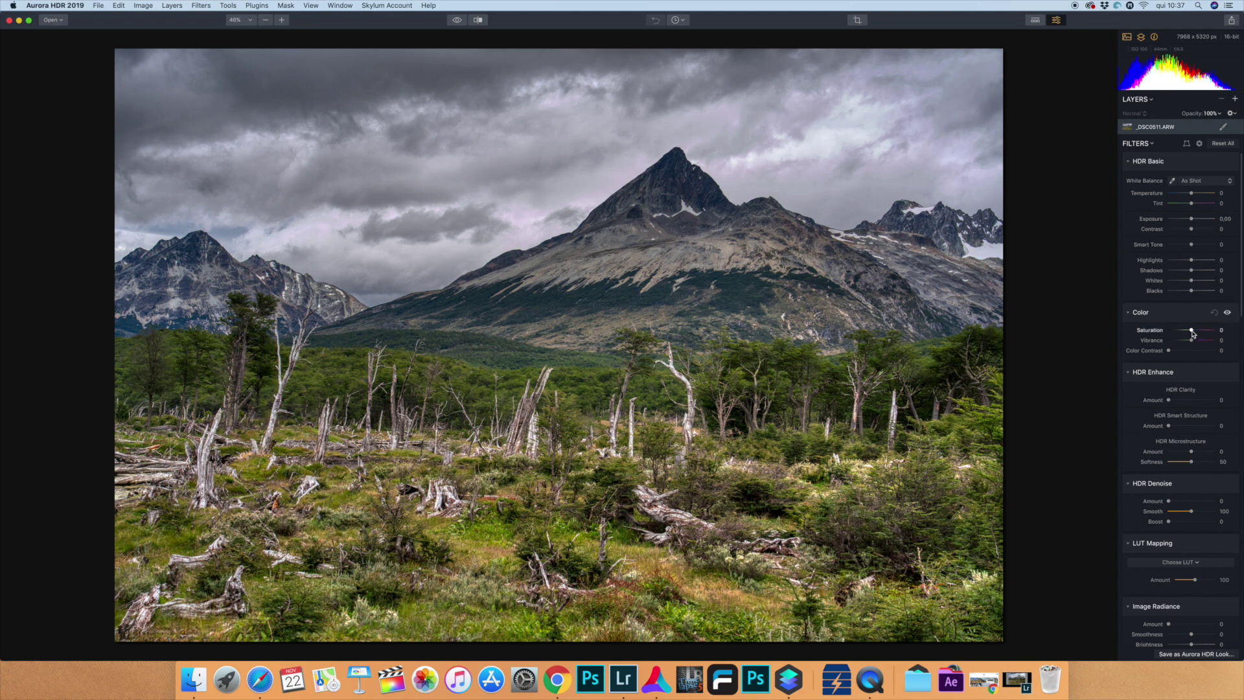
Set Highlights -18, Shadows 16, Saturation 7, Vibrance 13, and sample the mountain for white balance
drag(1190, 259, 1188, 260)
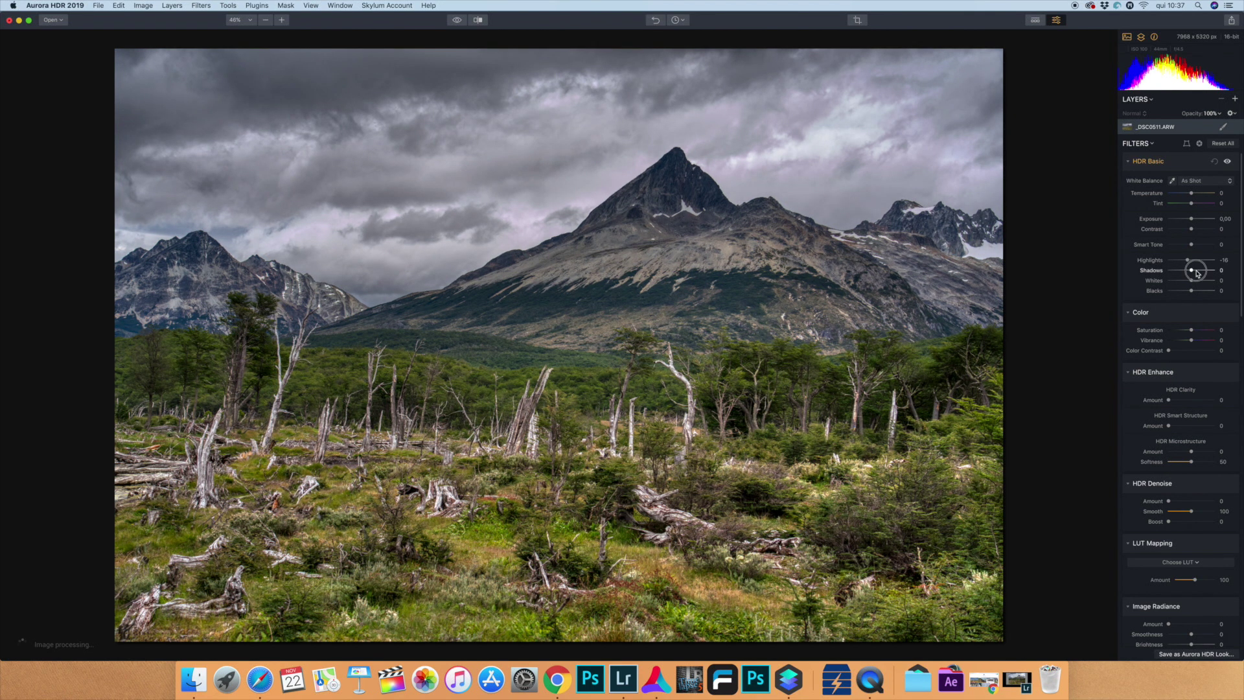
click(1196, 272)
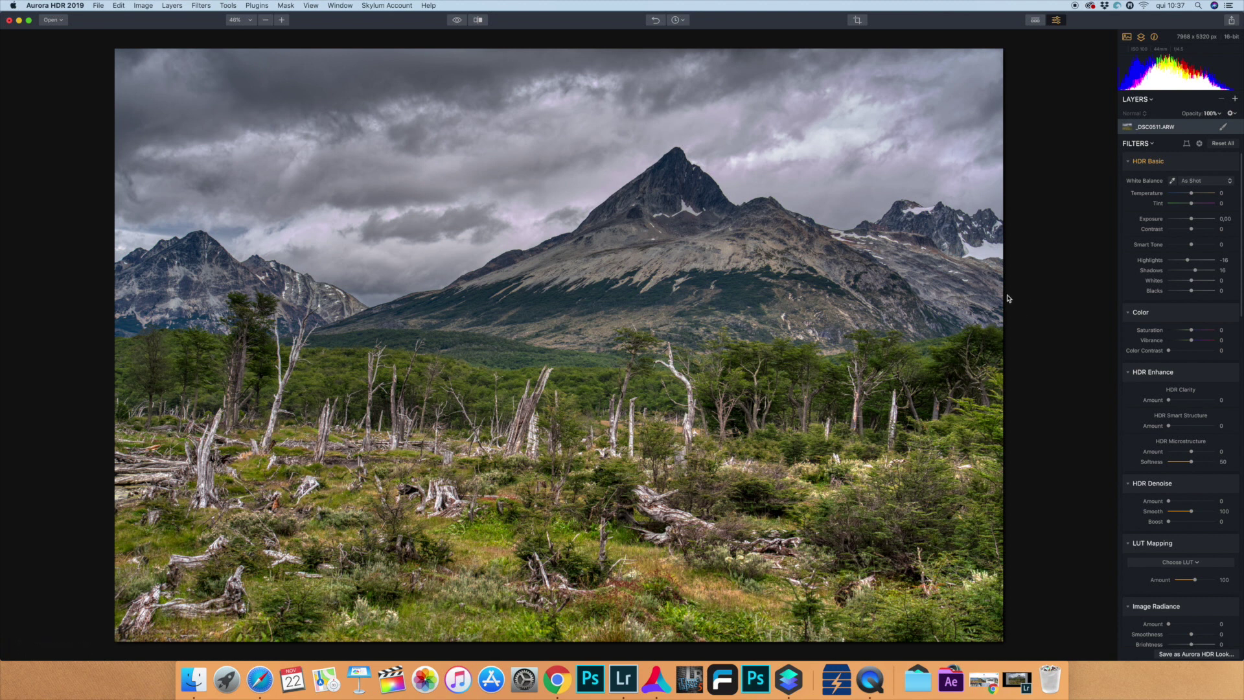
drag(1192, 340, 1195, 341)
click(1192, 330)
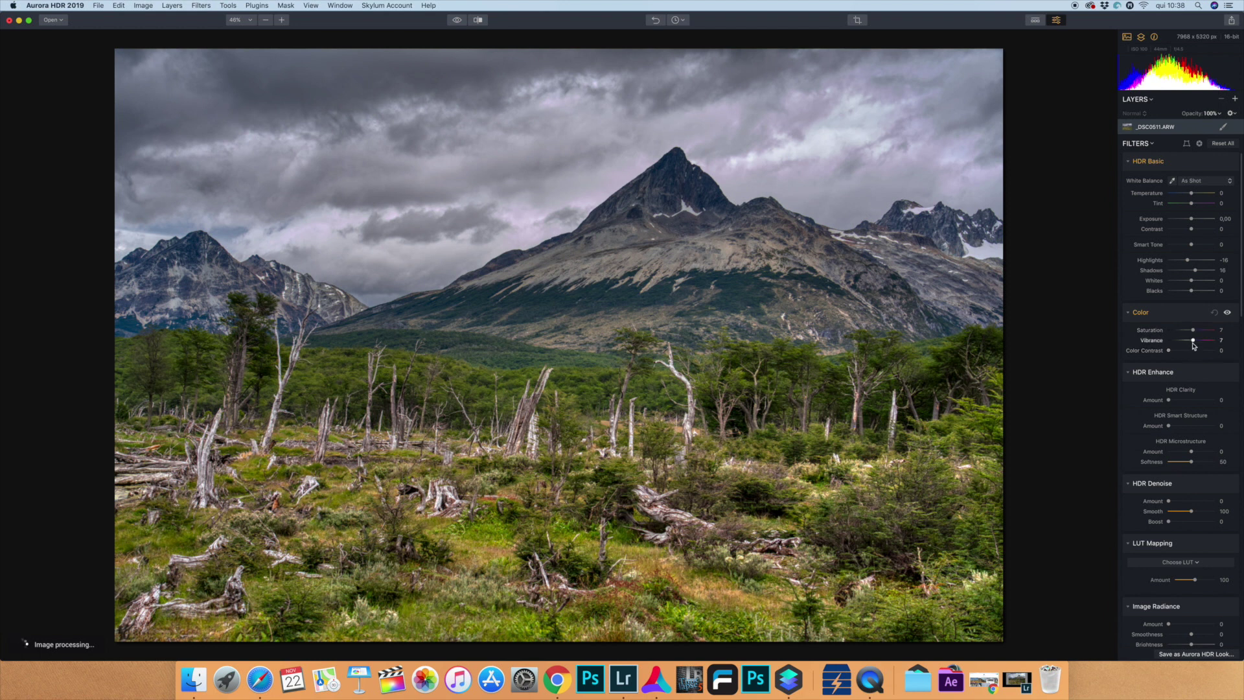
drag(1193, 342, 1195, 340)
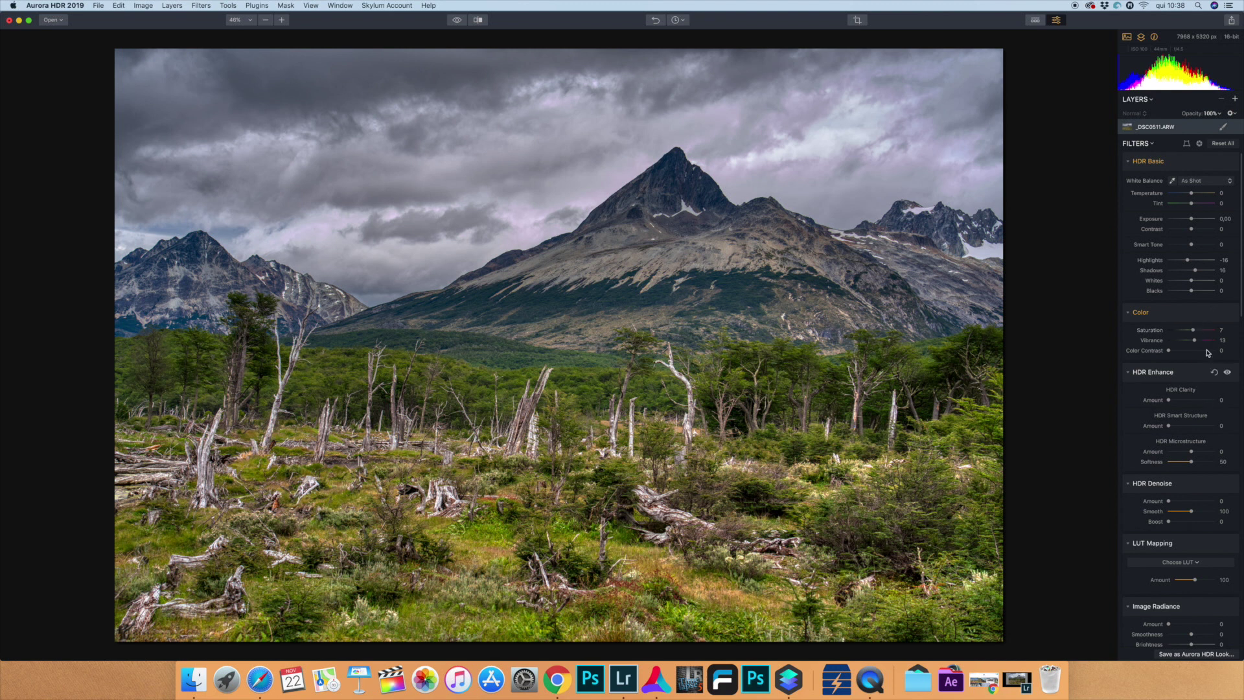
drag(1193, 332, 1194, 331)
click(1172, 183)
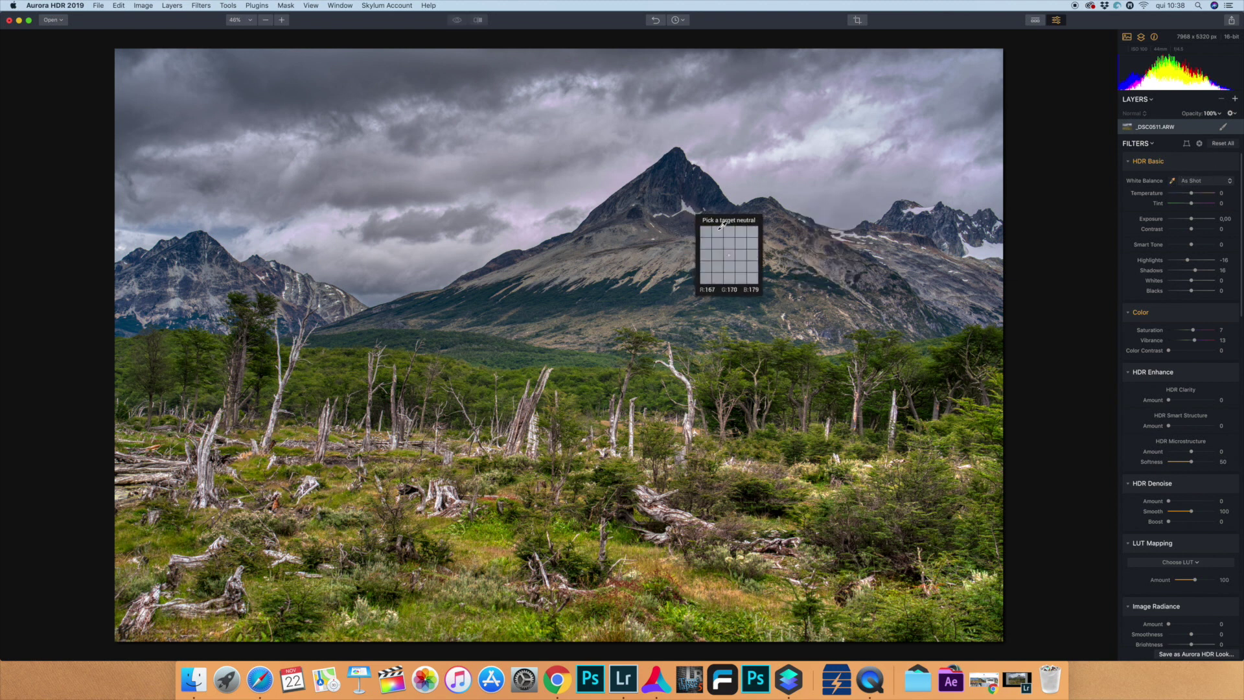
click(691, 208)
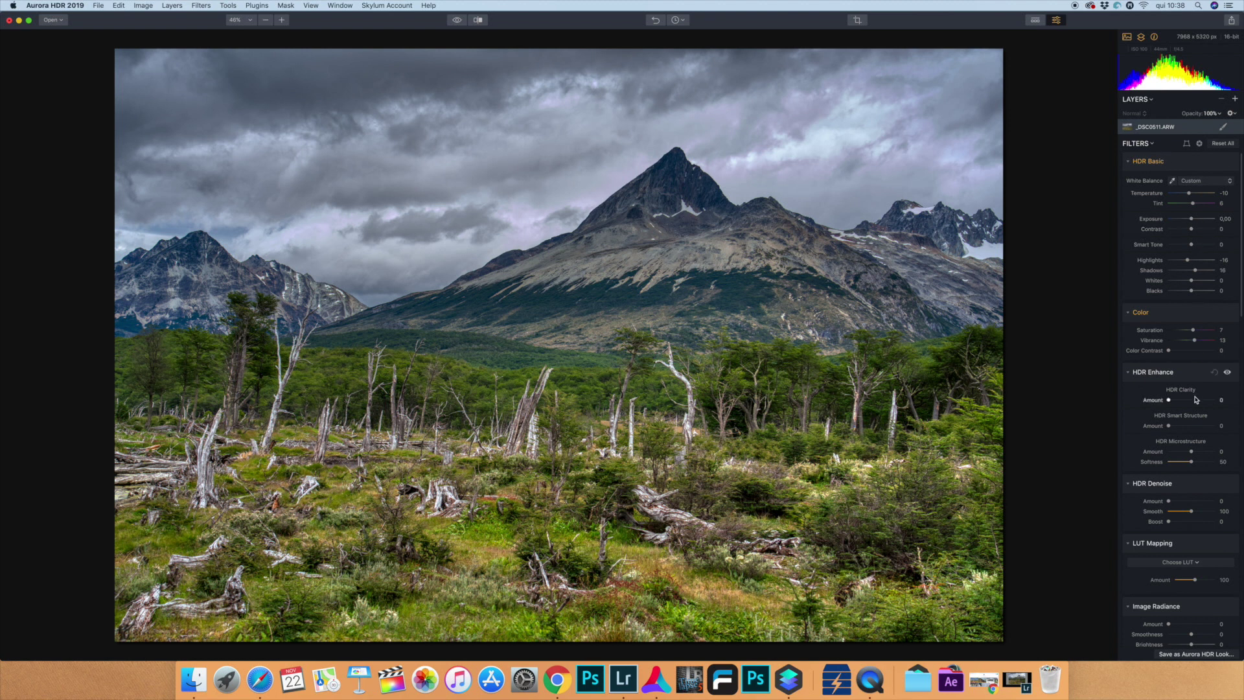
Set HDR Smart Structure Amount 3 and Polarizing Filter Amount 3
drag(1168, 426, 1171, 427)
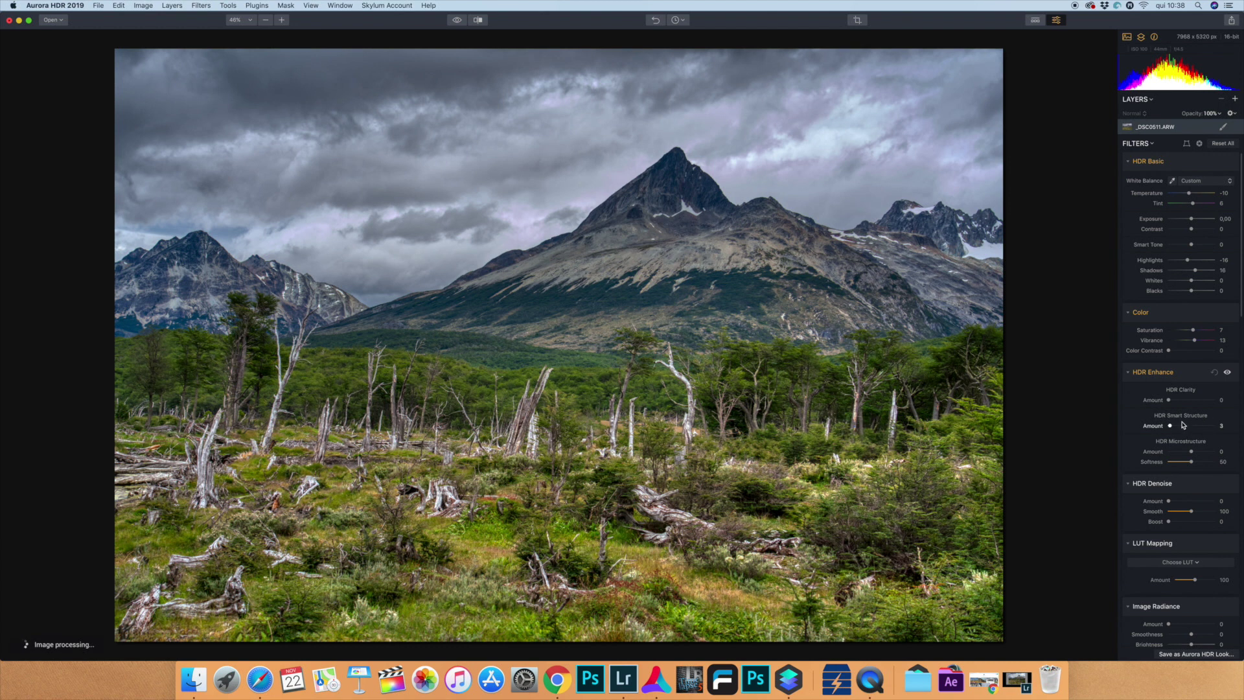
scroll(1191, 421, down, 8)
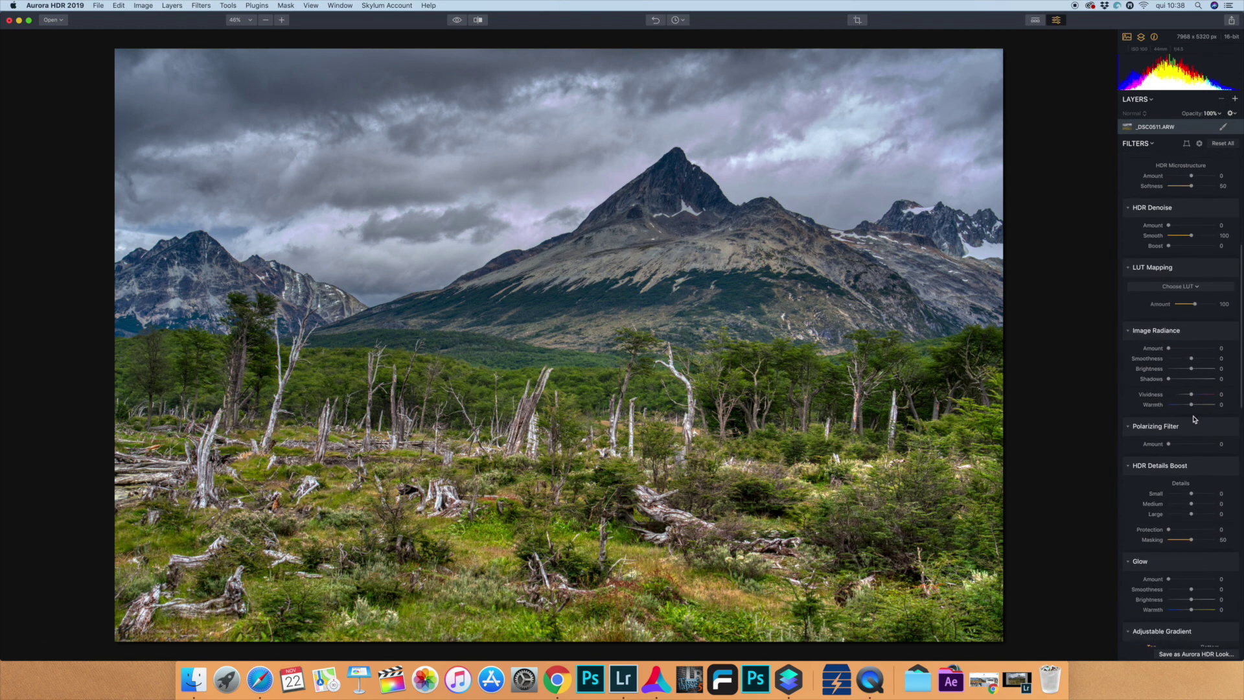
drag(1168, 444, 1172, 446)
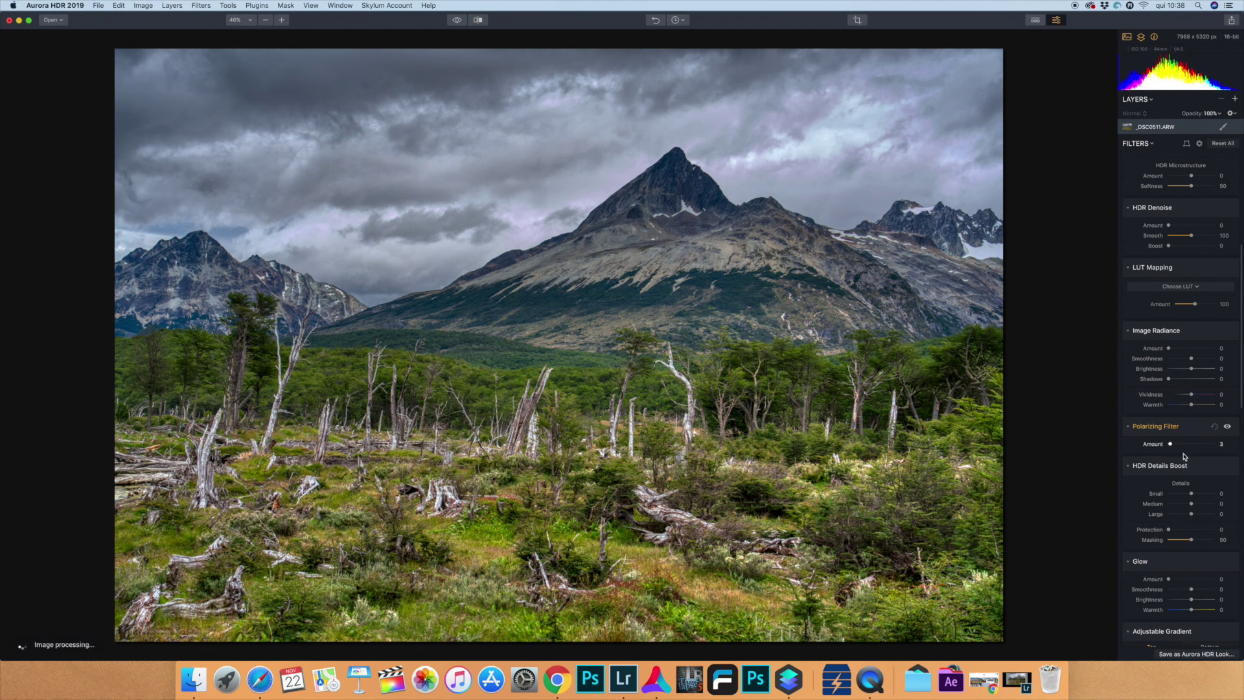
Set the Adjustable Gradient's top Warmth to -7 and begin setting its orientation
scroll(1186, 447, down, 3)
scroll(1200, 443, down, 1)
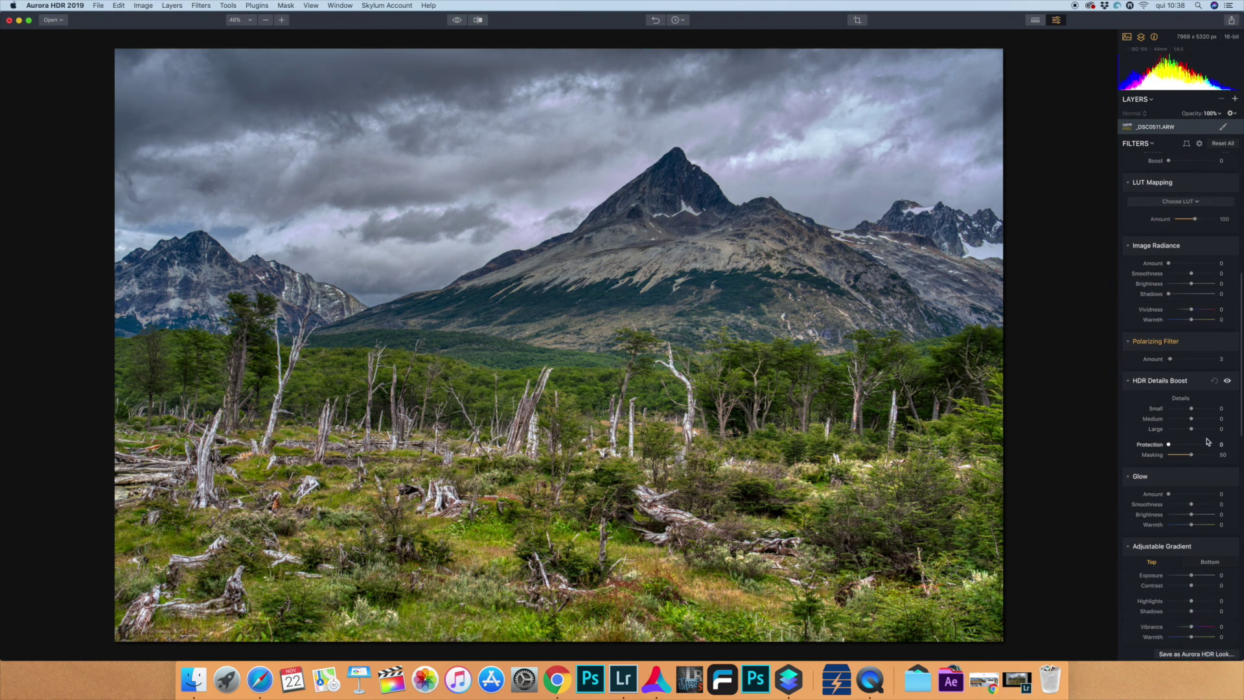
scroll(1203, 457, down, 5)
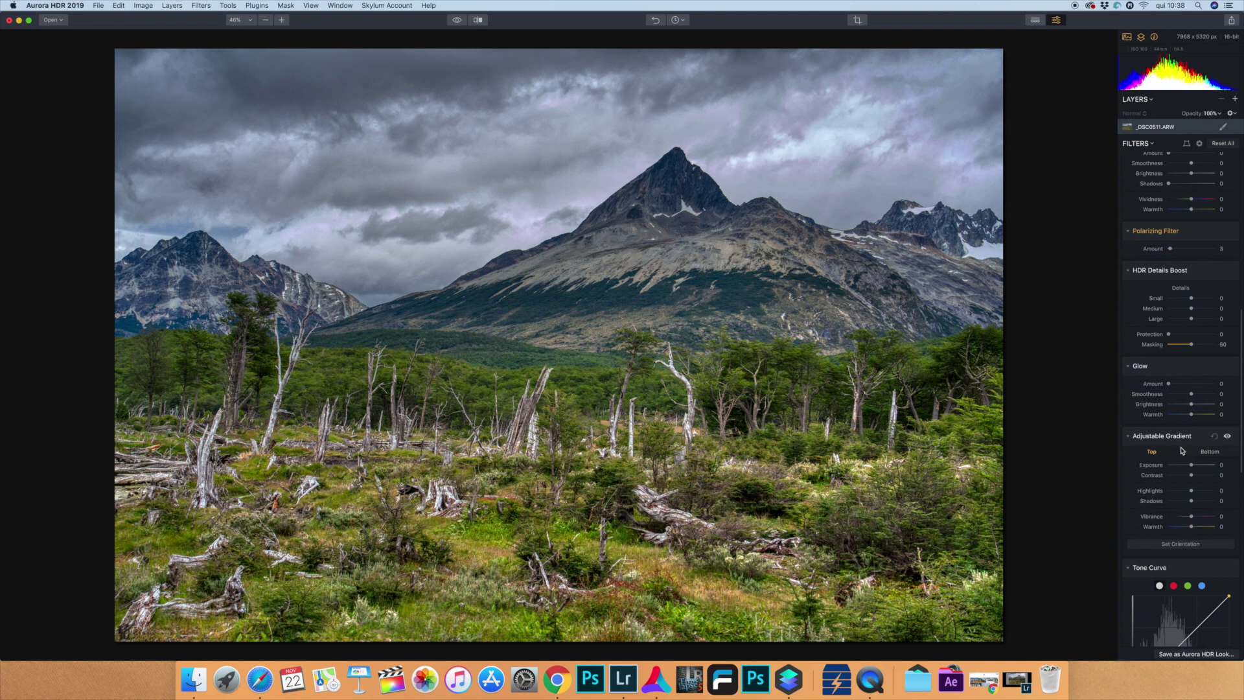
scroll(1197, 461, down, 2)
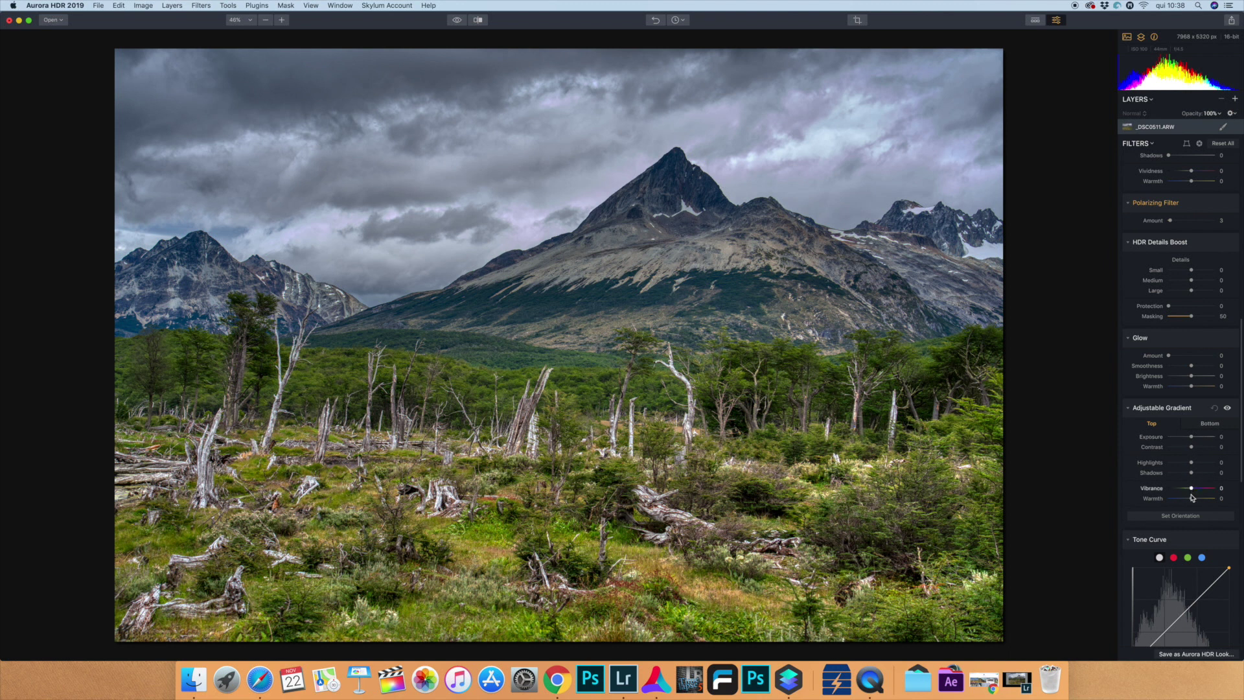
drag(1190, 498, 1189, 499)
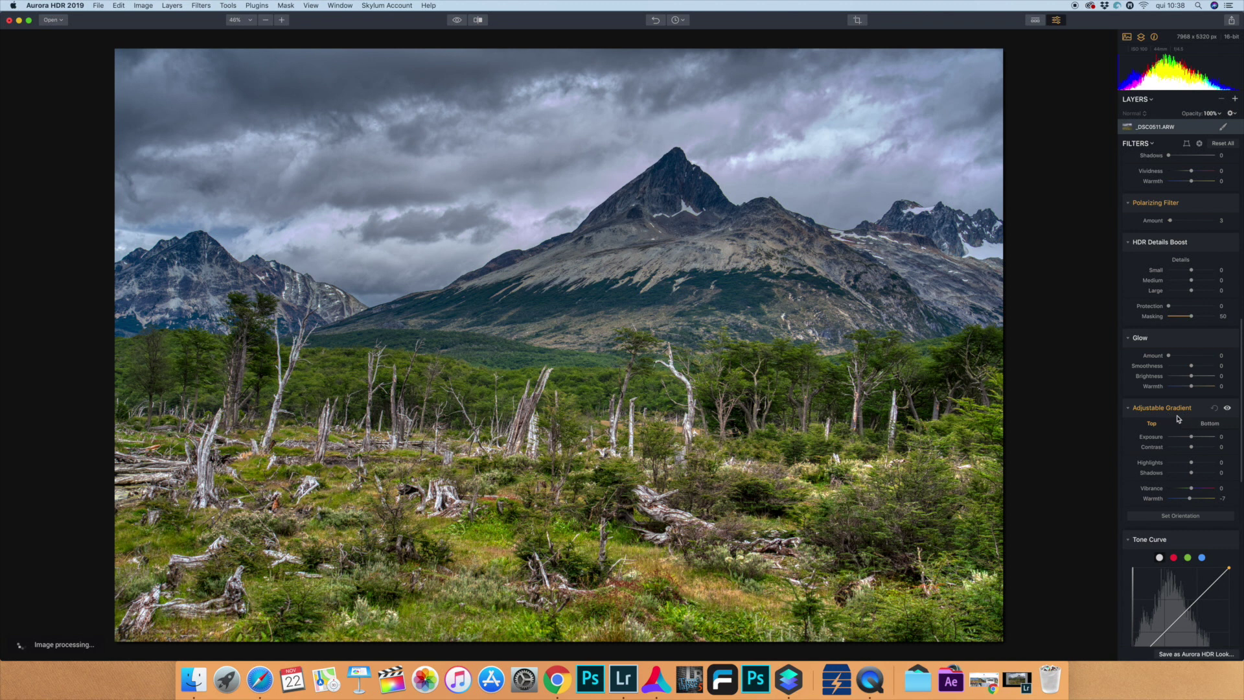
click(1180, 516)
Move the gradient up and tilt it about 9°, then set top Vibrance 5 and Exposure -1
drag(555, 347, 557, 216)
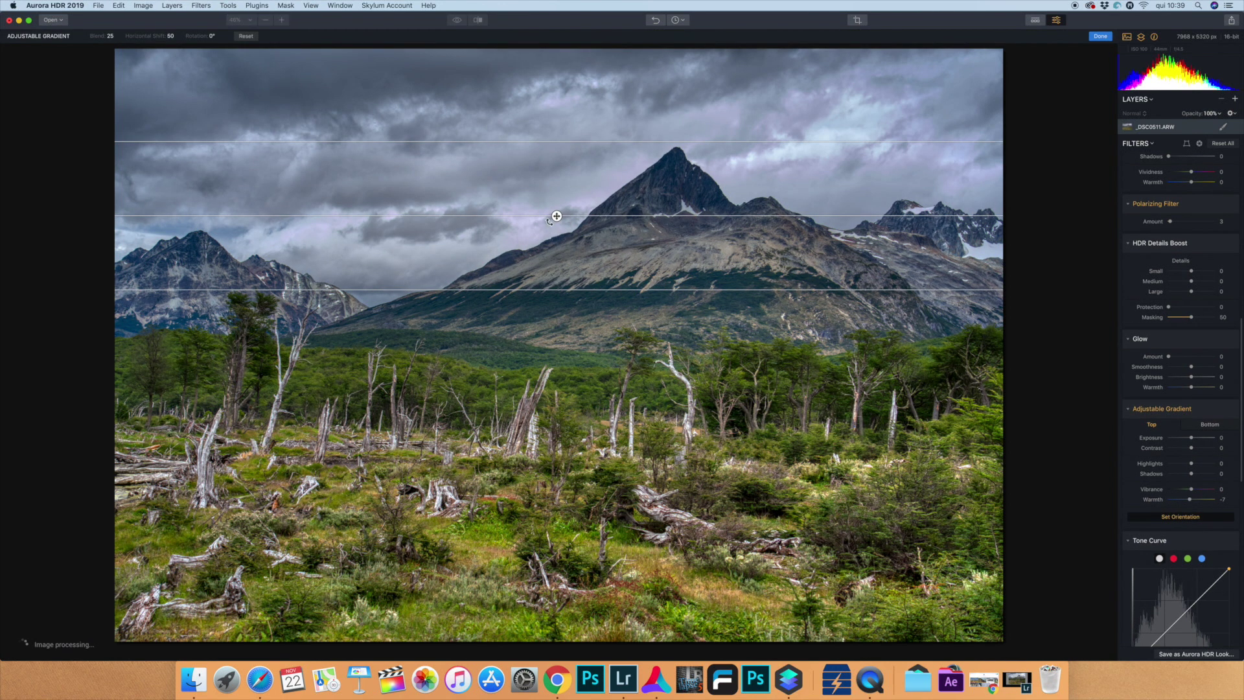
drag(551, 224, 565, 205)
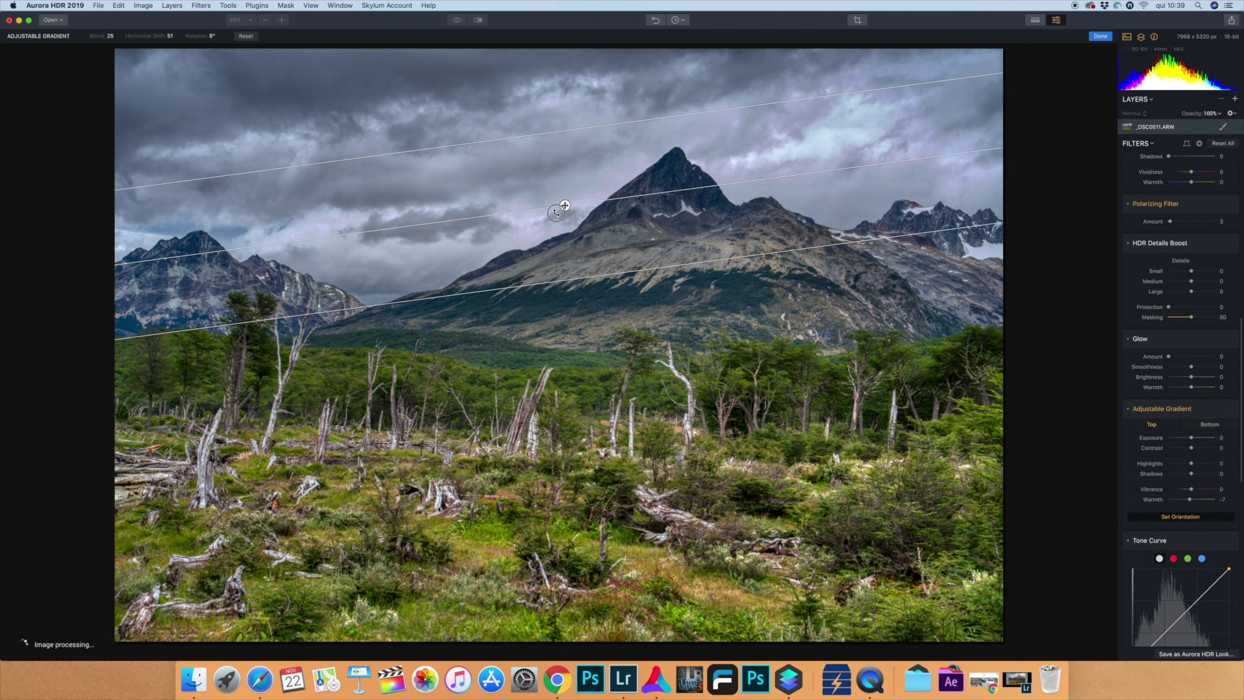
drag(563, 205, 564, 202)
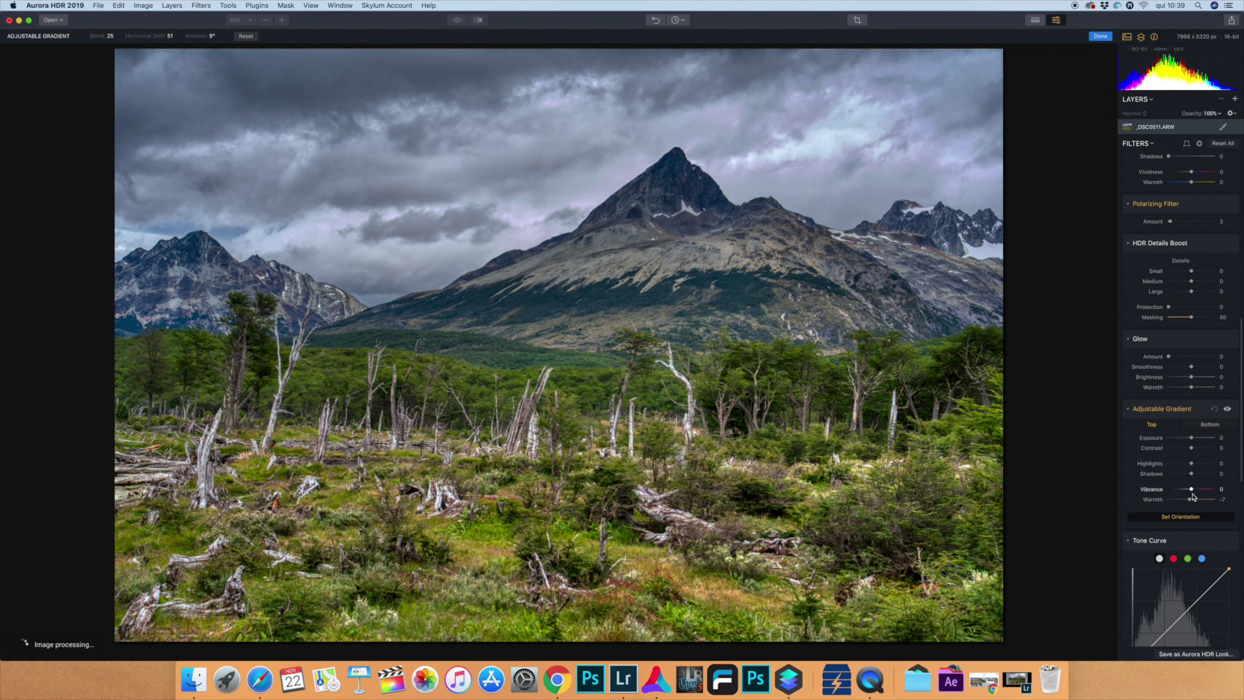
drag(1192, 490, 1194, 490)
mouse_move(1192, 438)
mouse_down()
mouse_move(1182, 463)
mouse_move(1193, 448)
mouse_up()
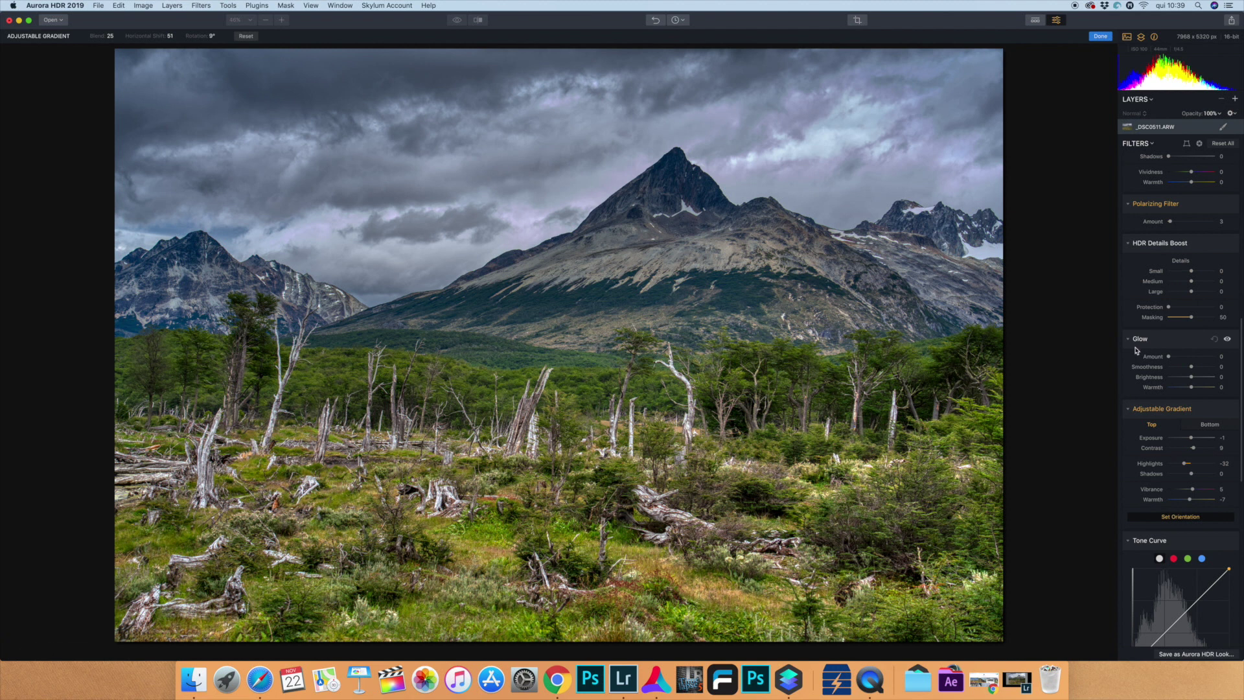
Raise the gradient's top Exposure to 10, then set bottom Exposure 2, Contrast 3, Shadows 15
drag(1191, 438, 1195, 440)
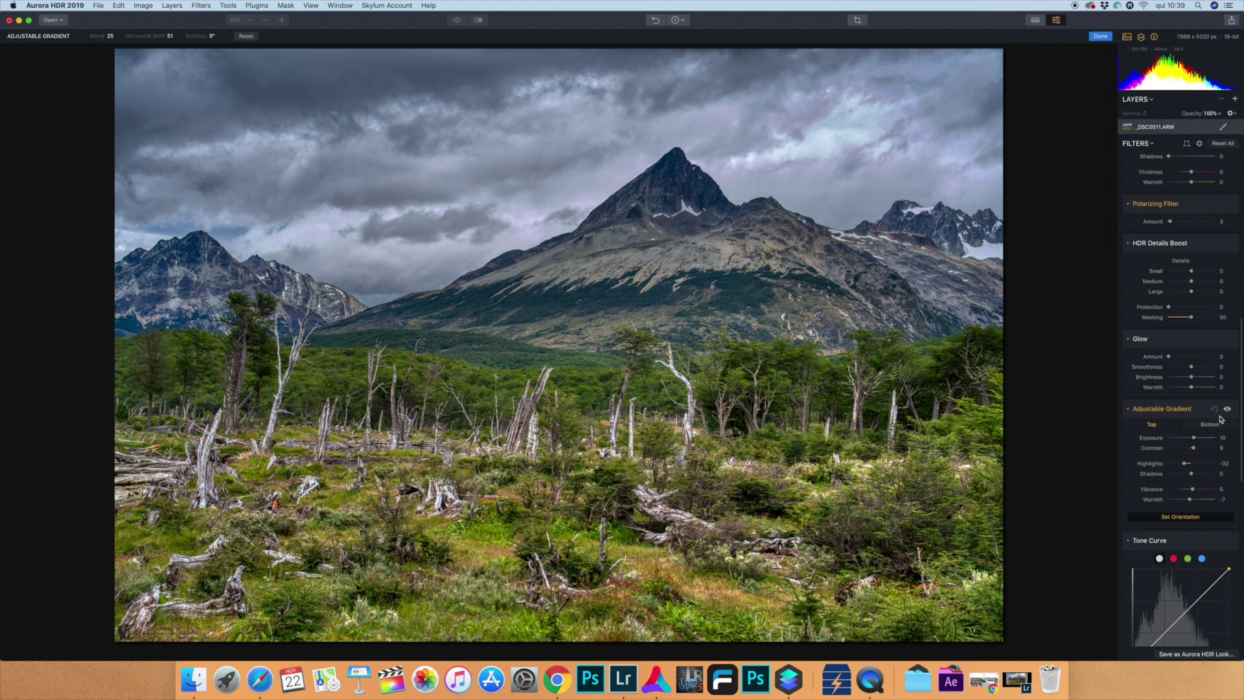
mouse_move(588, 161)
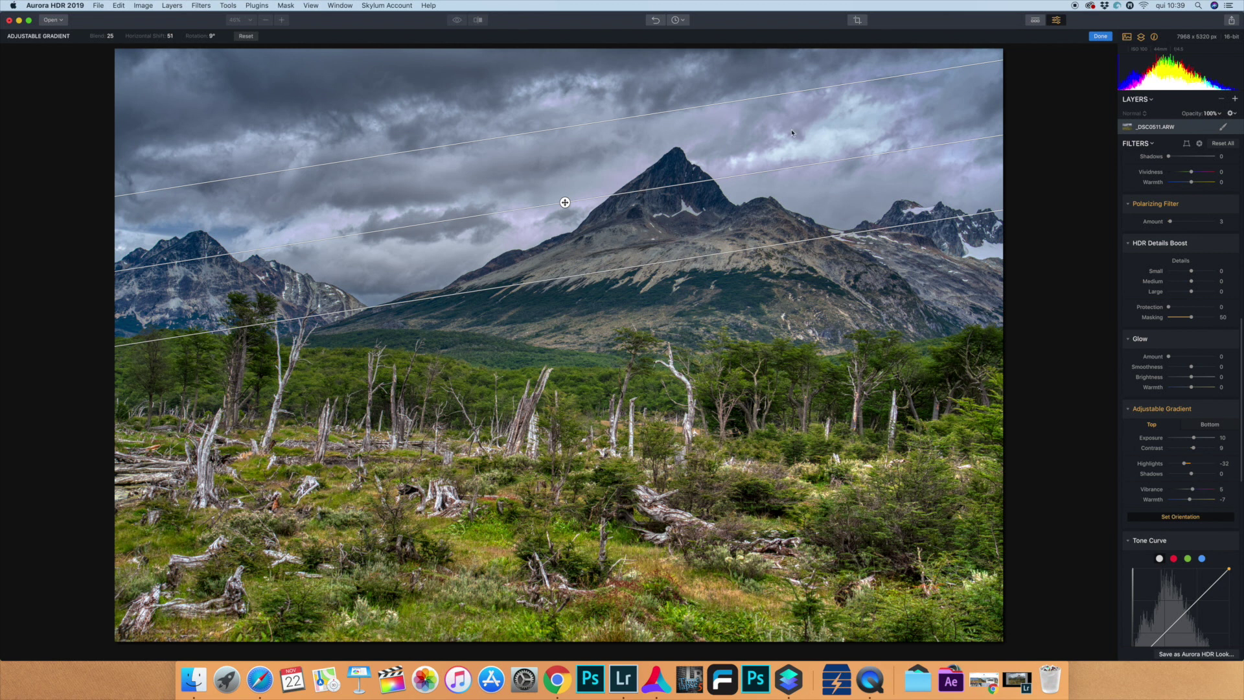
click(1210, 425)
drag(1192, 447, 1194, 449)
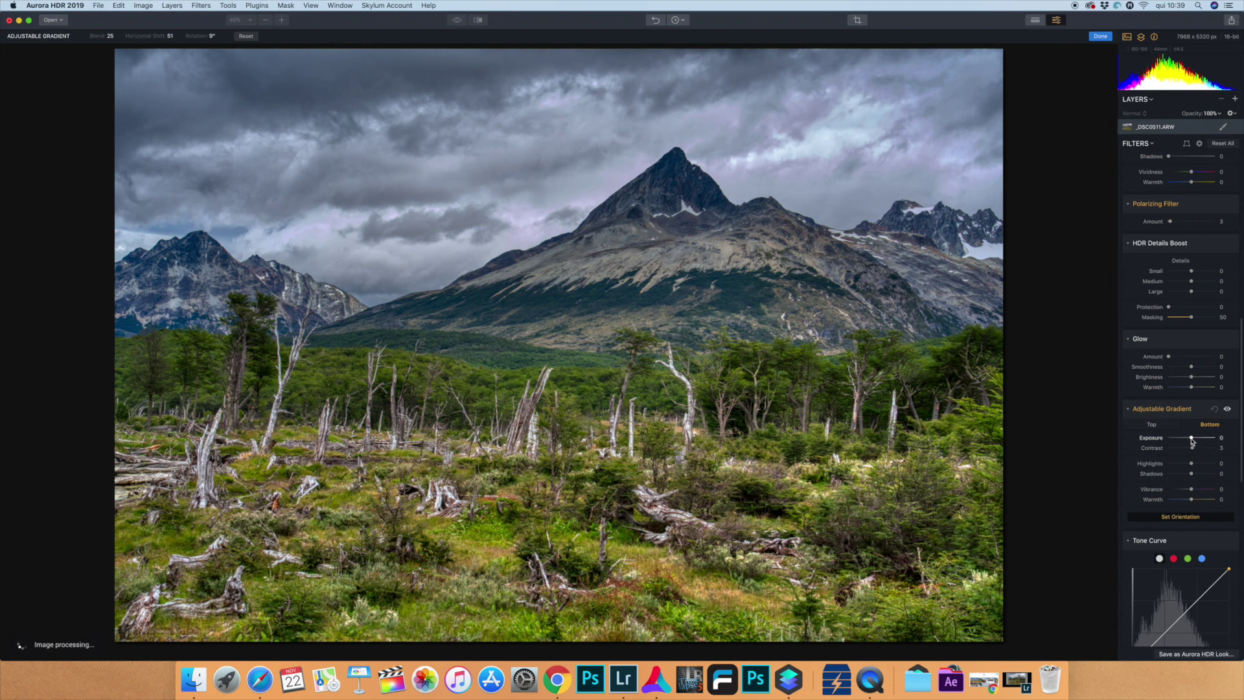
click(1191, 439)
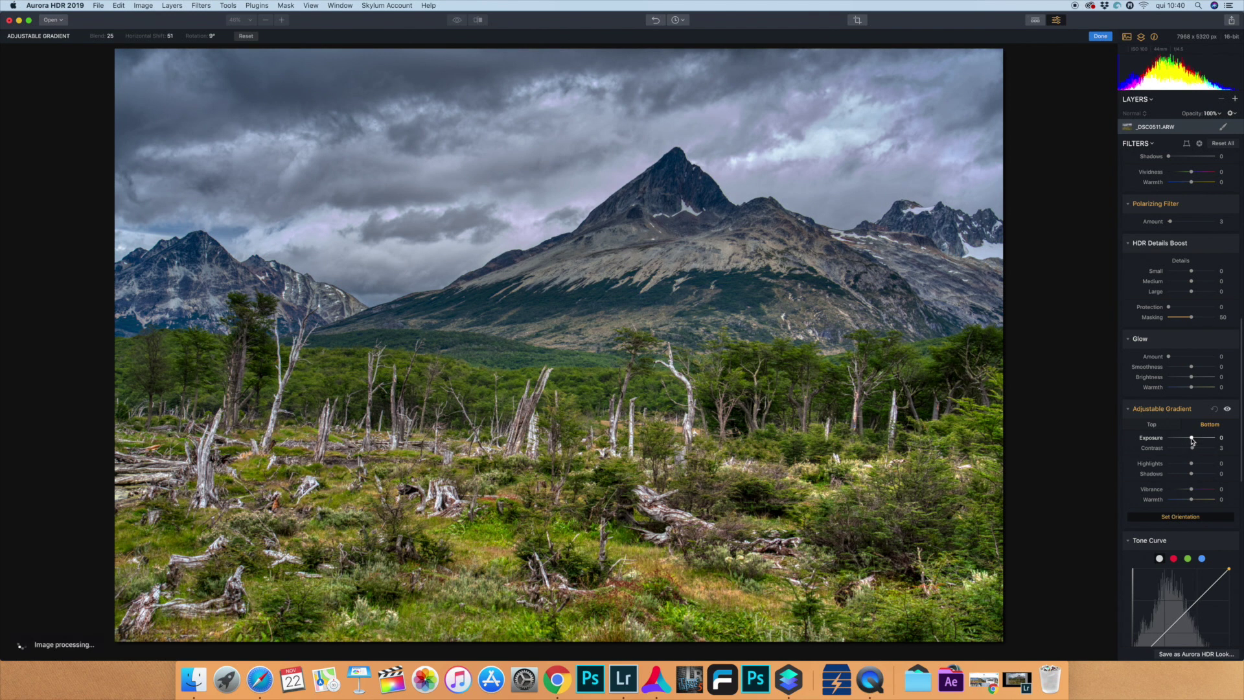
drag(1191, 439, 1192, 439)
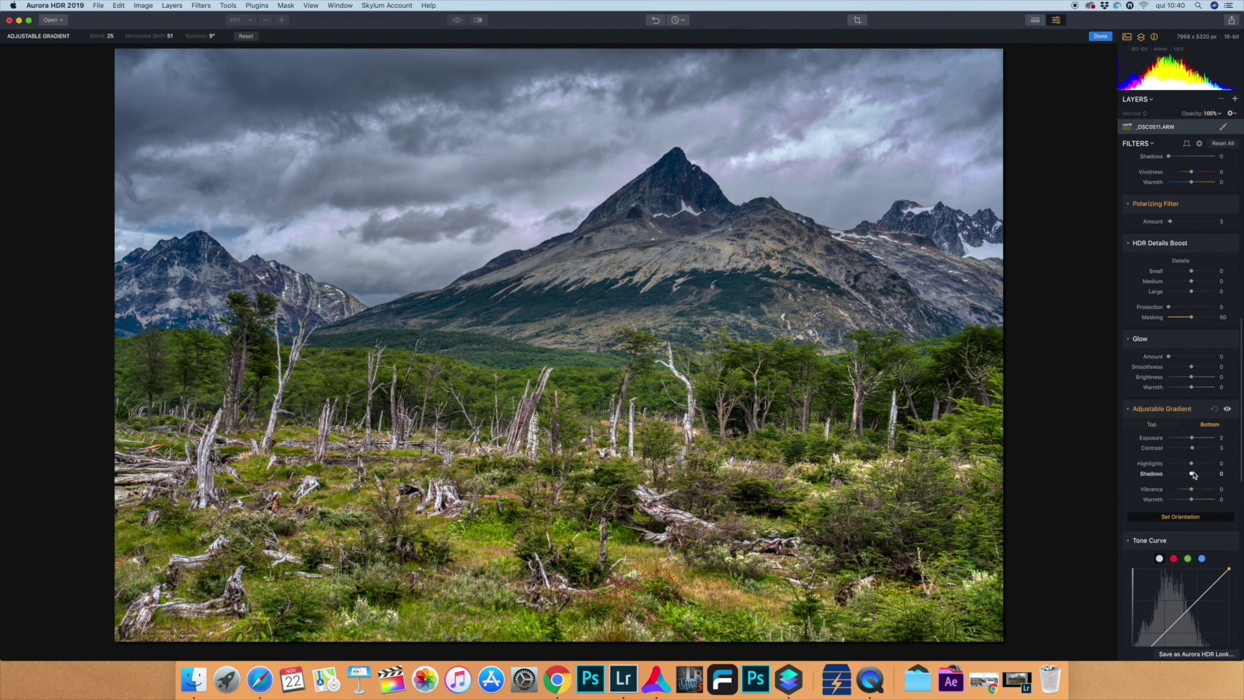
drag(1190, 473, 1197, 473)
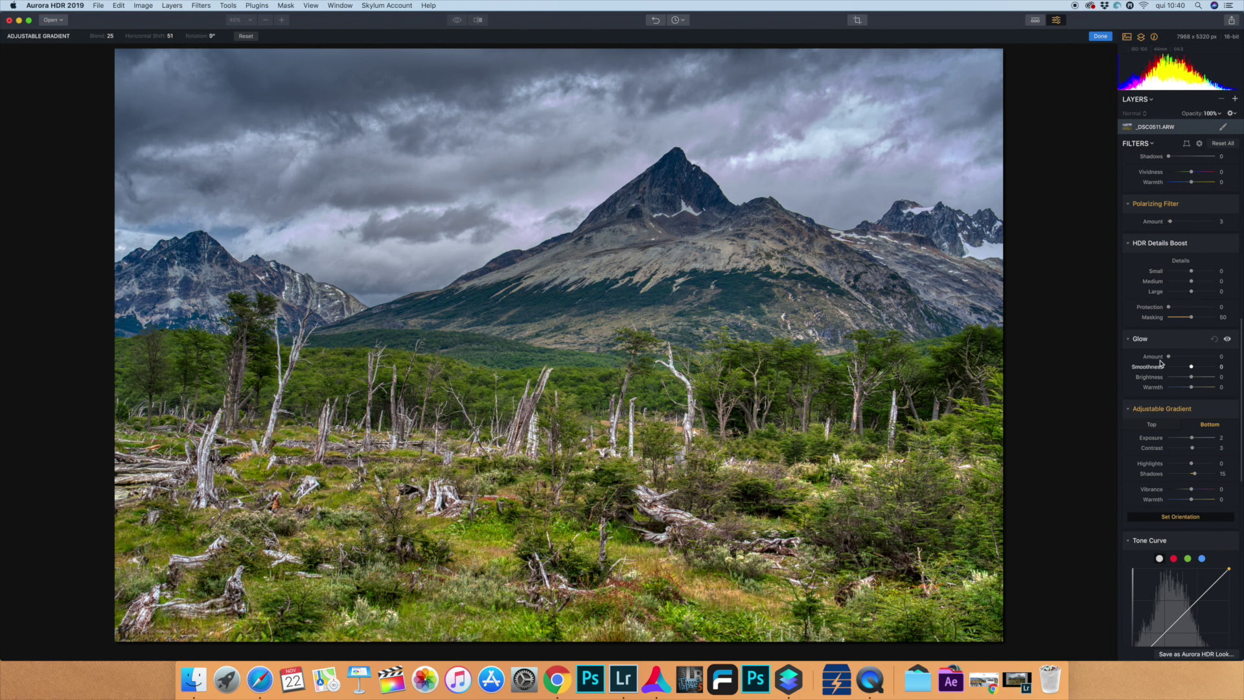
scroll(1163, 362, down, 10)
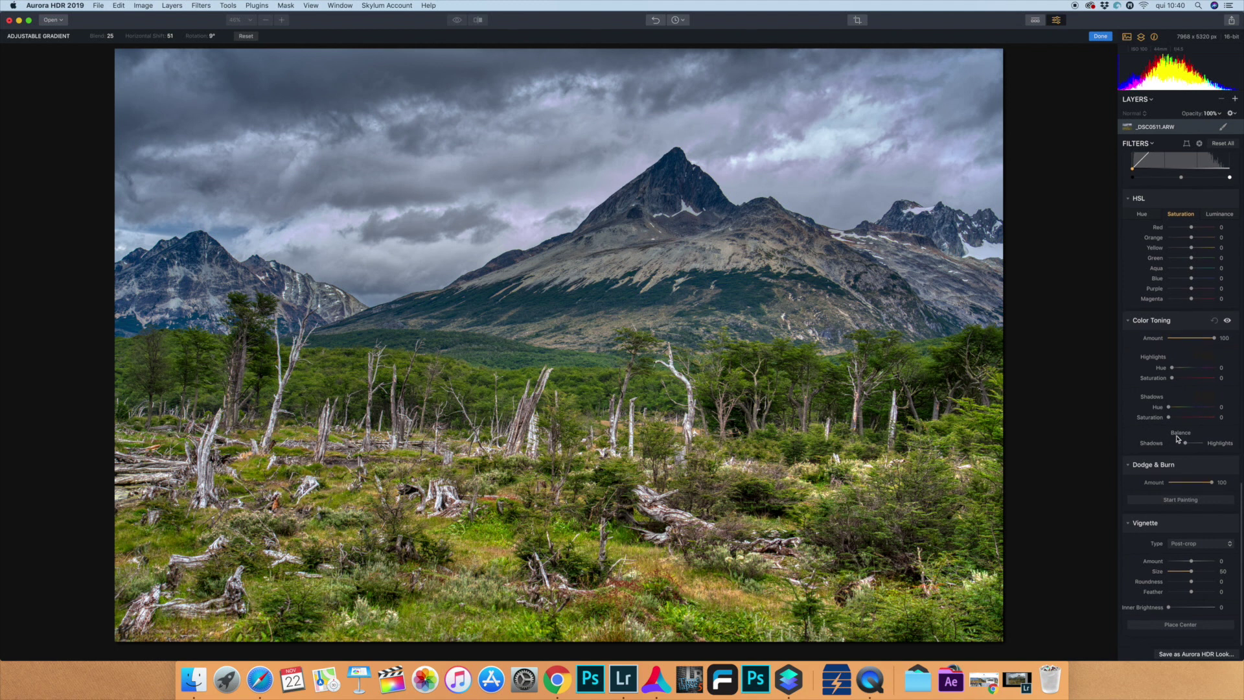
scroll(1198, 498, up, 2)
scroll(1198, 499, up, 10)
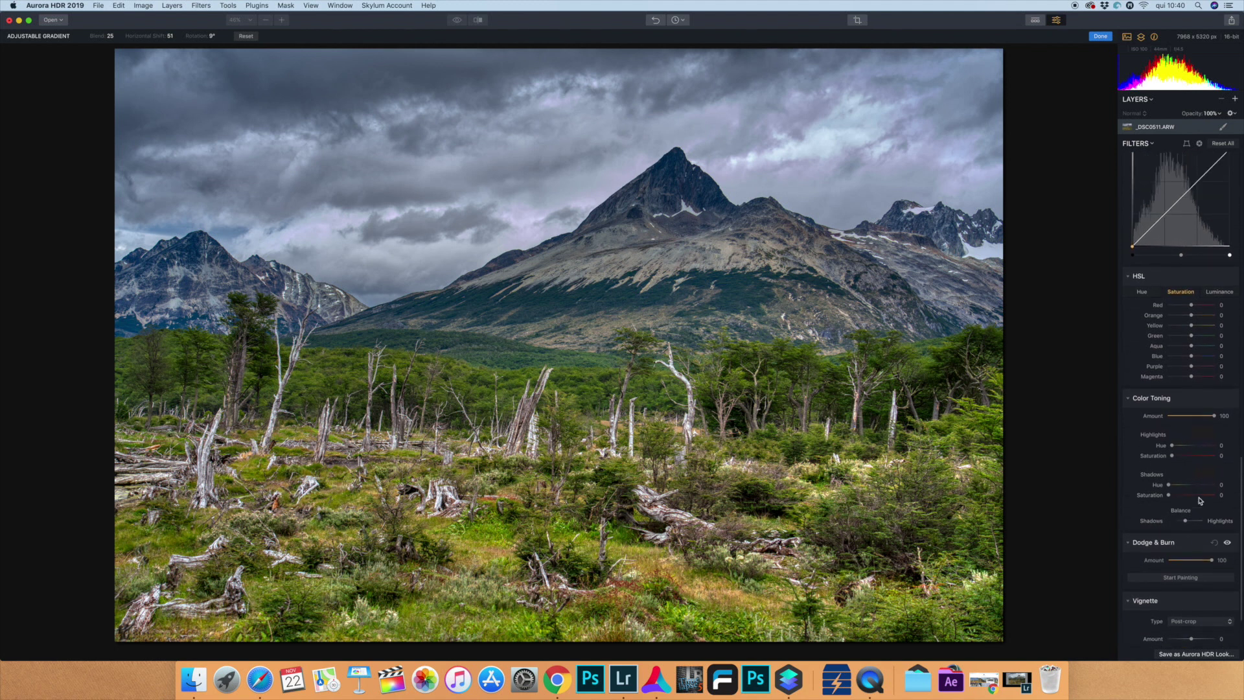
scroll(1198, 500, up, 4)
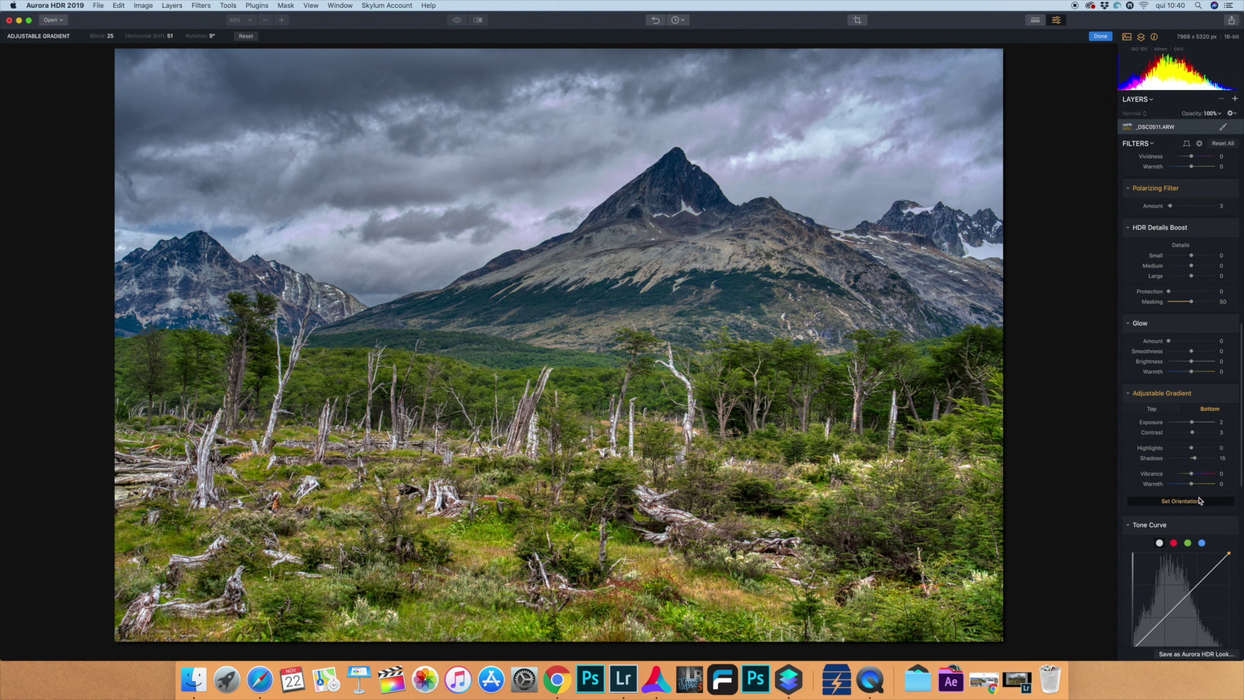
scroll(1199, 500, down, 12)
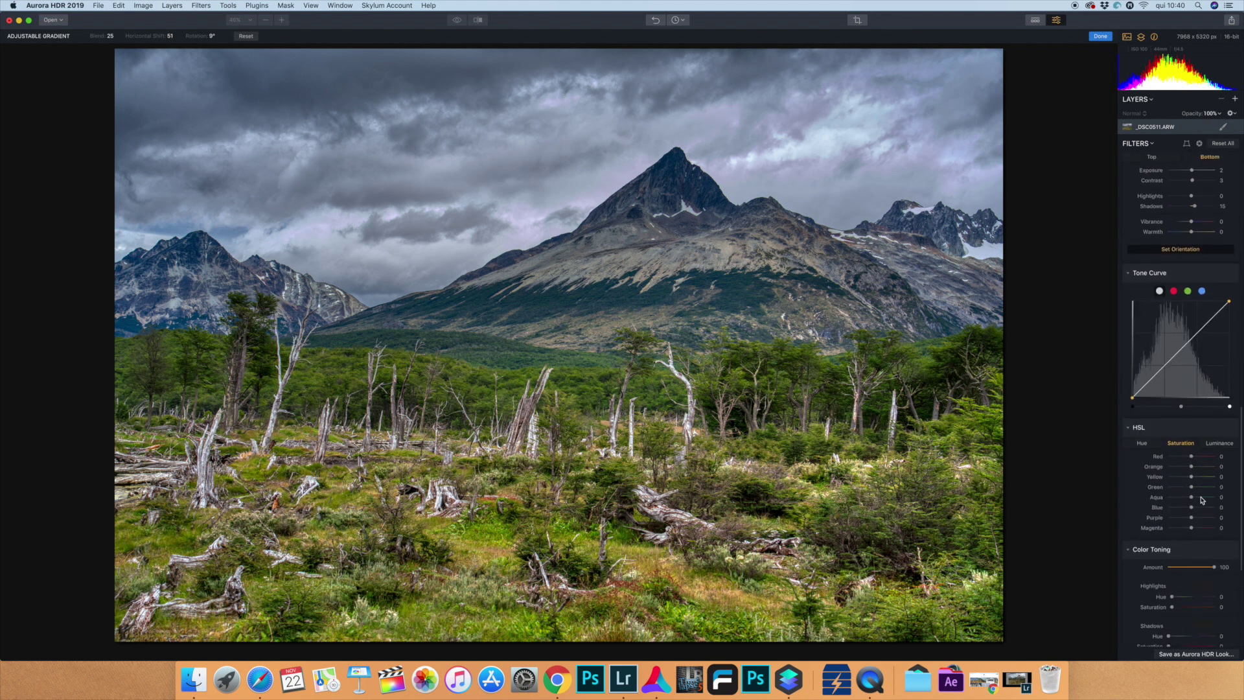
scroll(1202, 499, down, 4)
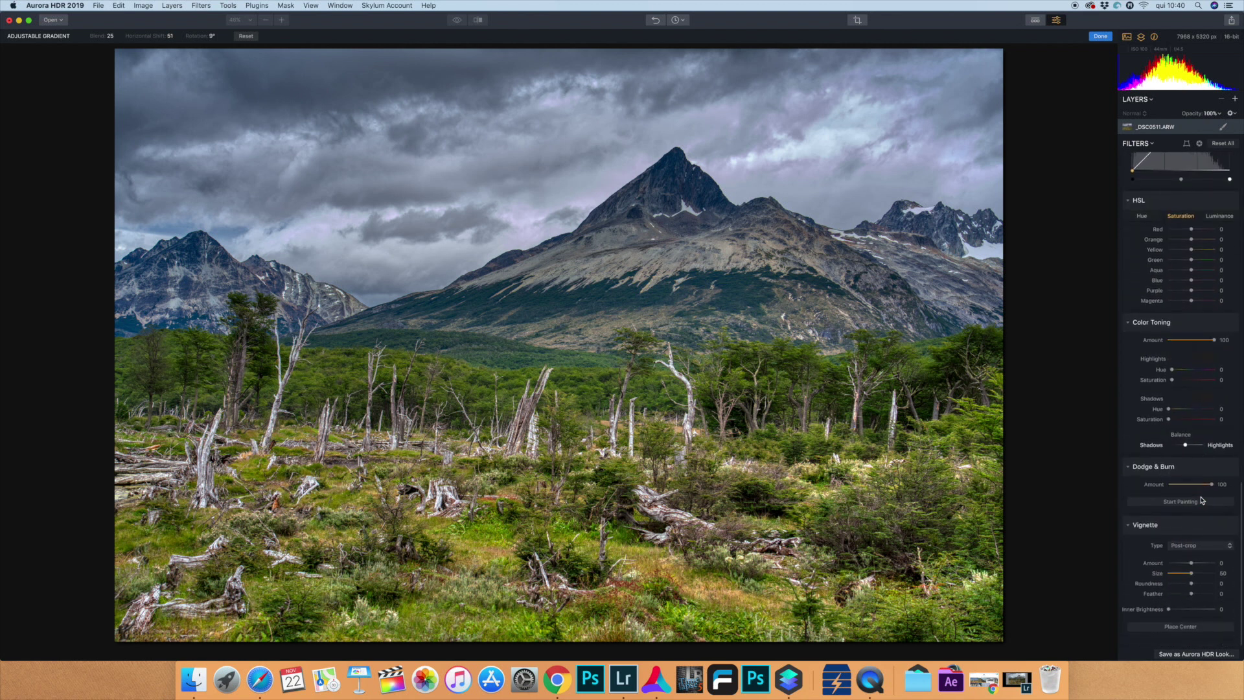
scroll(1202, 500, up, 3)
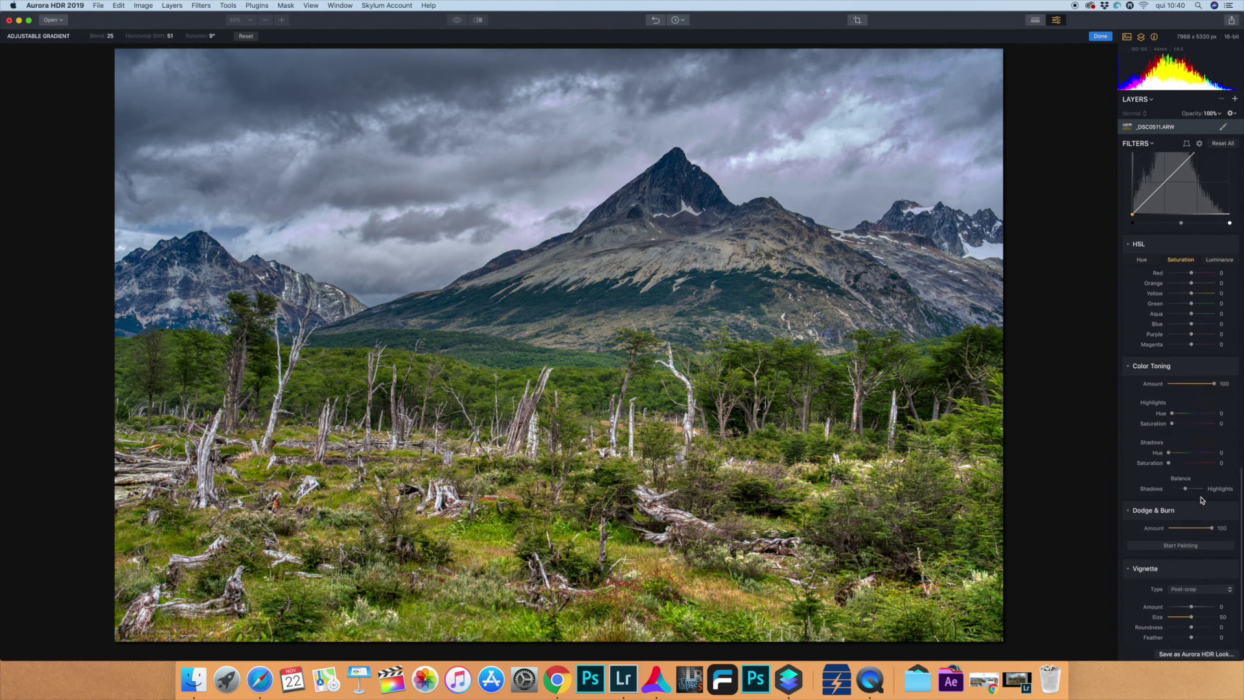
scroll(1201, 499, up, 8)
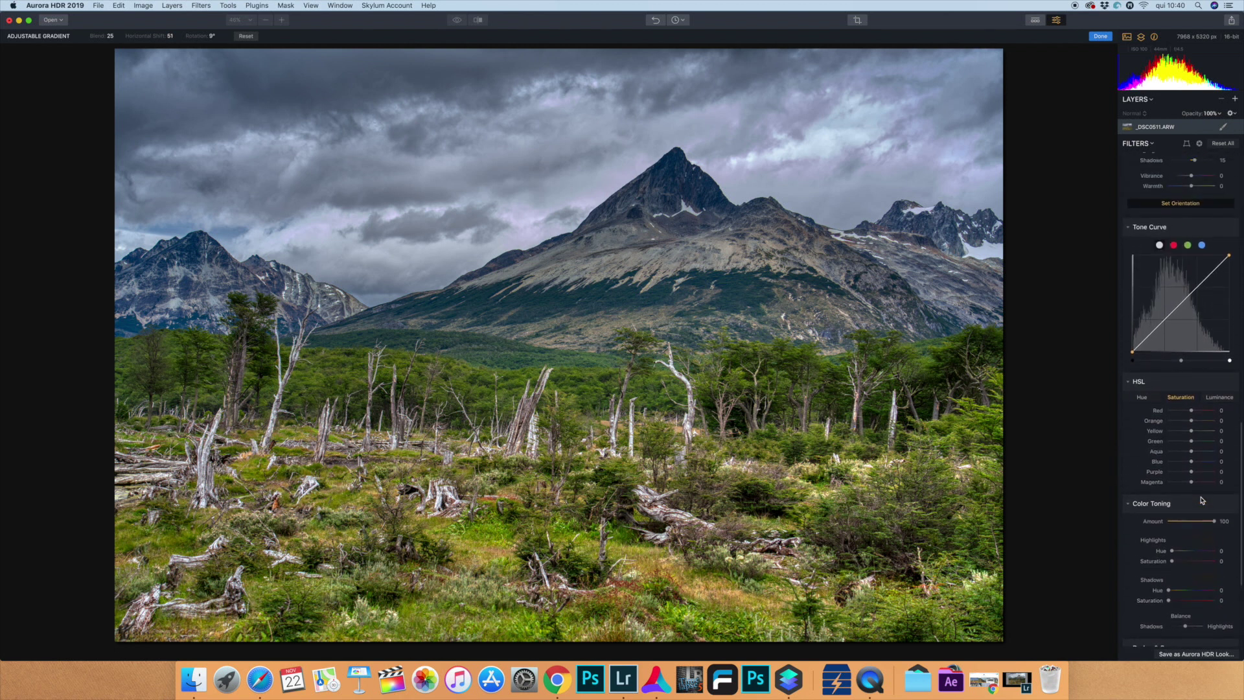
scroll(1201, 499, up, 6)
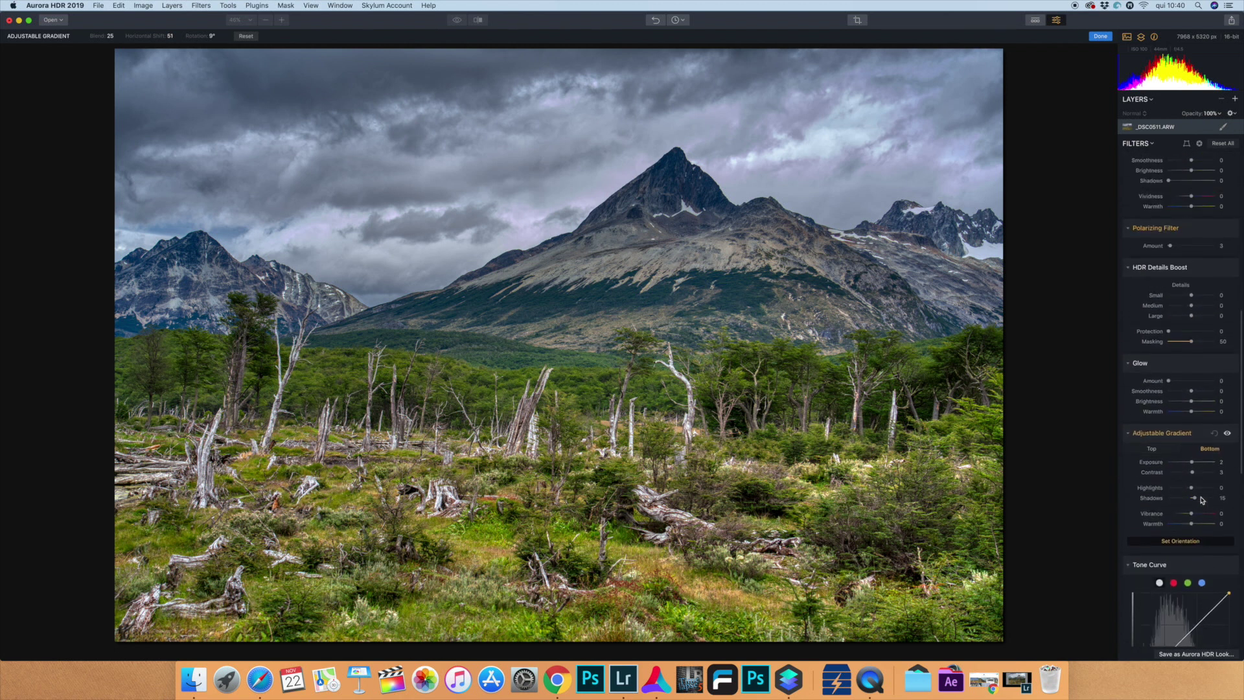
mouse_move(881, 417)
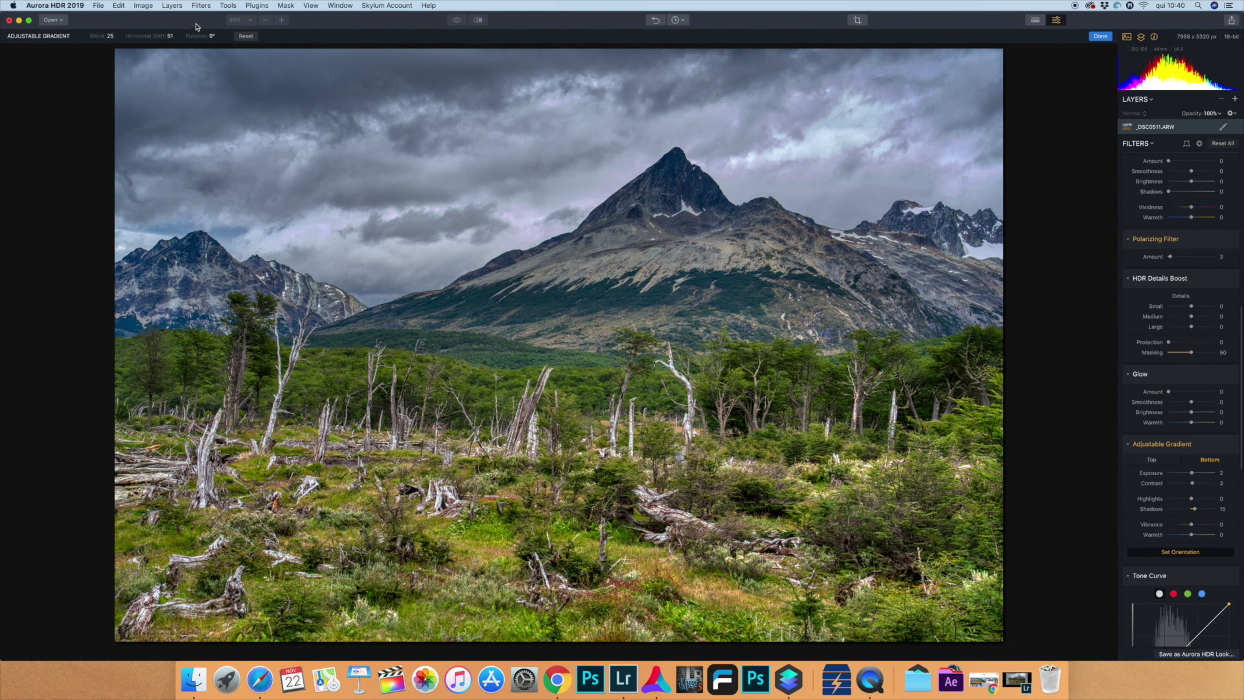
Denoise the photo with the Dfine 2 plugin and return to Aurora HDR
click(254, 5)
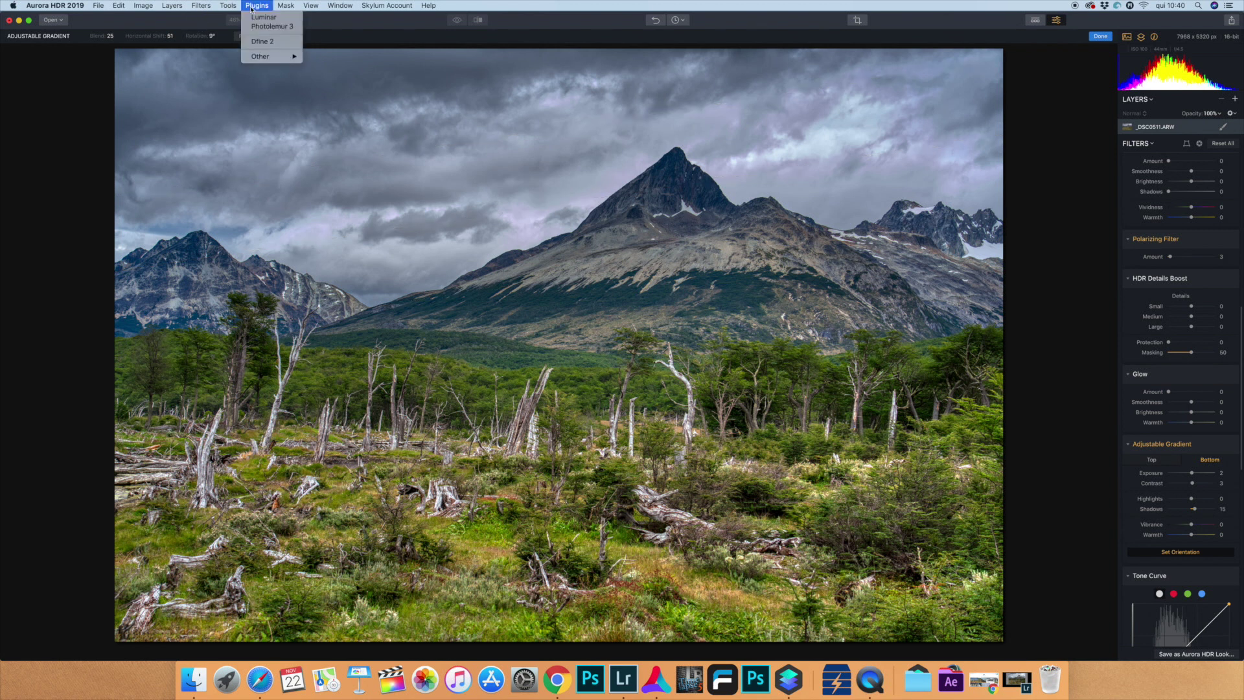
click(263, 42)
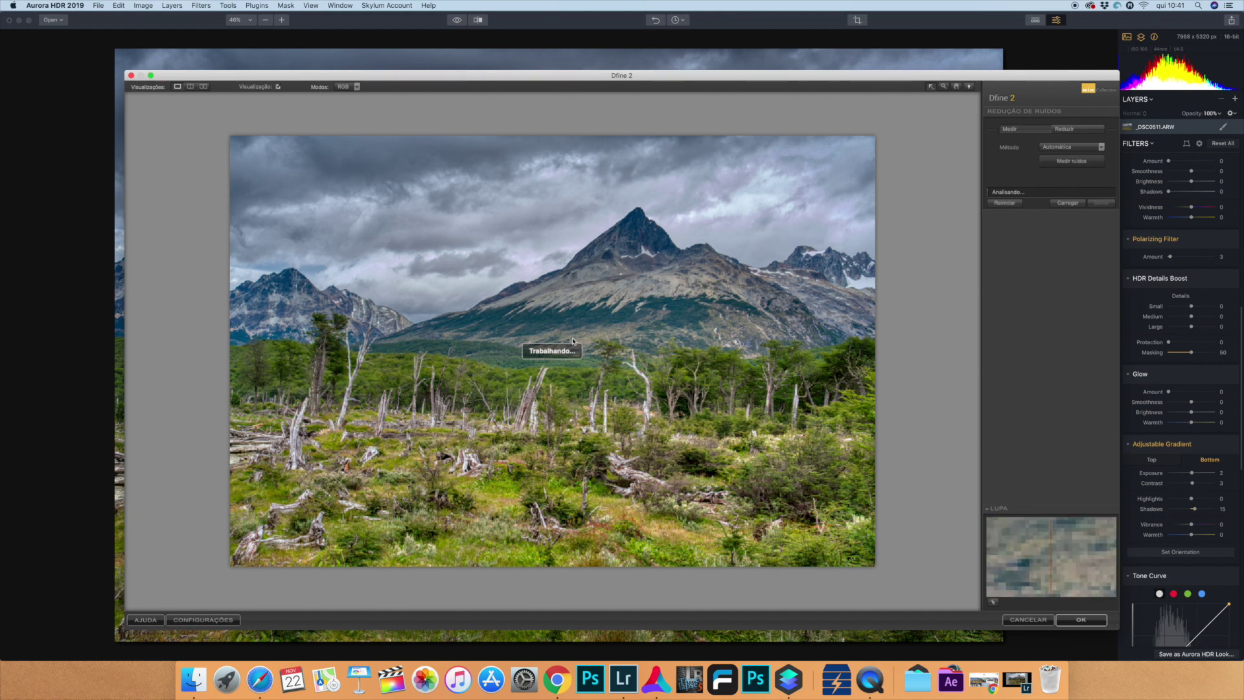
click(132, 75)
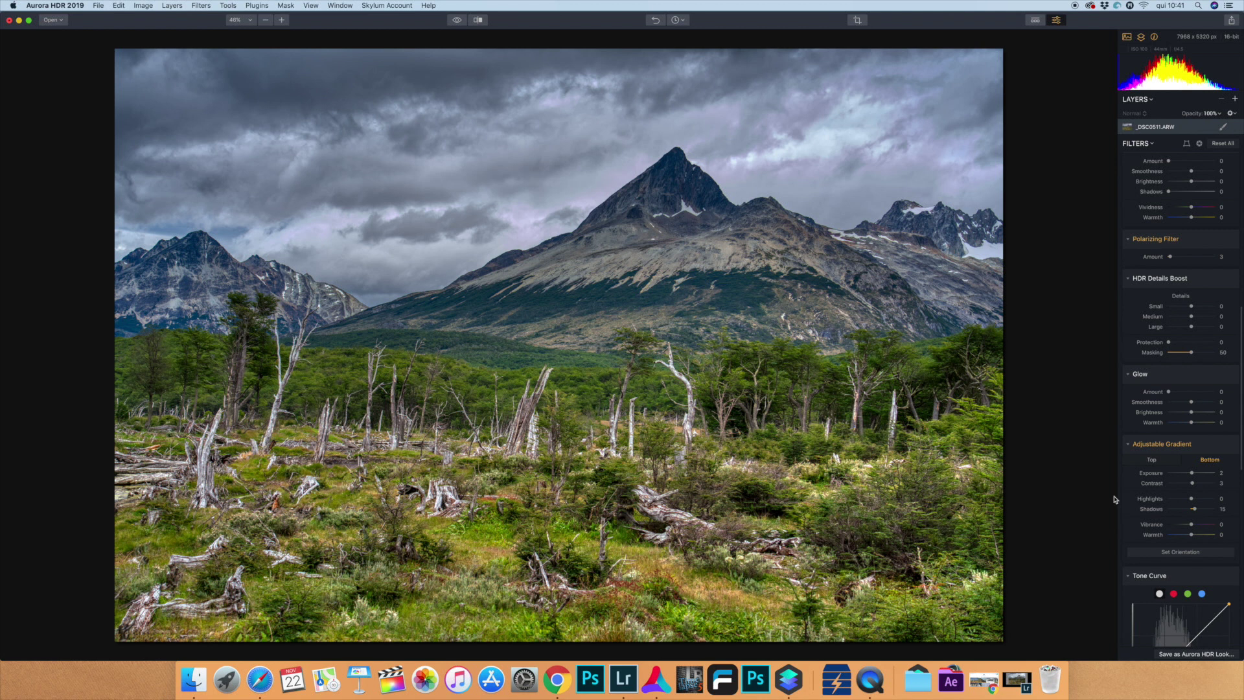
Export the photo to the Desktop as a quality-100 JPEG named 'Aurora Edit'
click(1230, 20)
click(1207, 35)
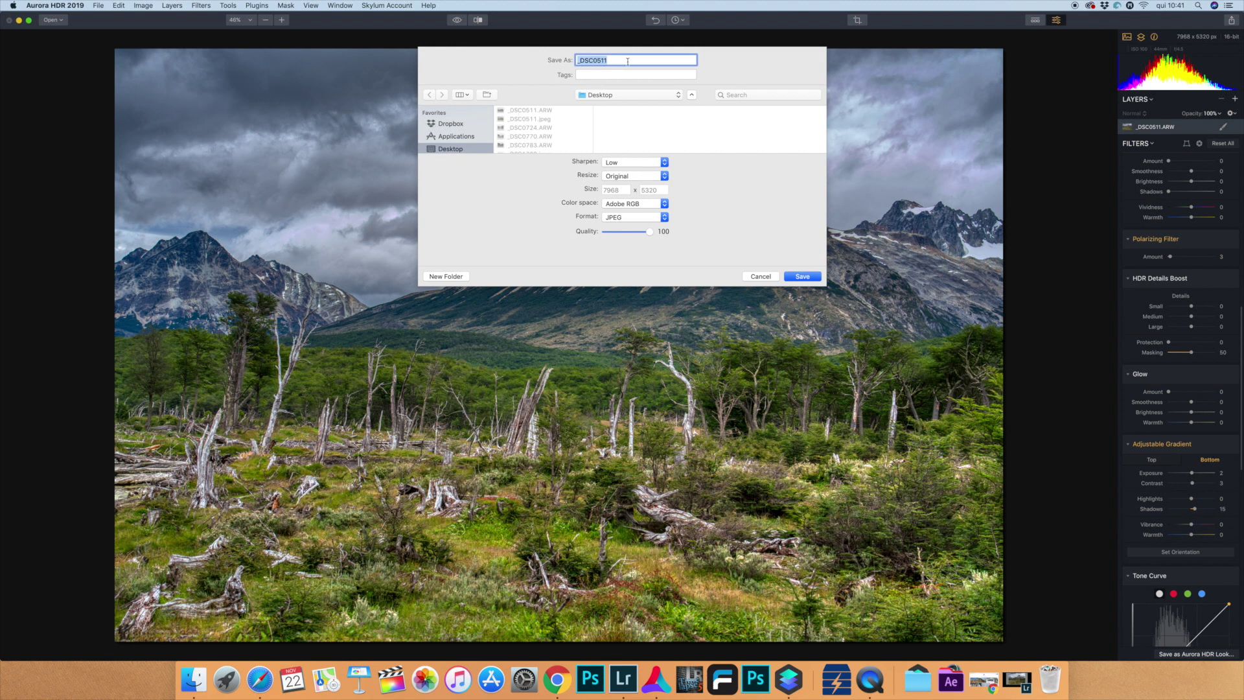
text(Aurora Edit)
key(Return)
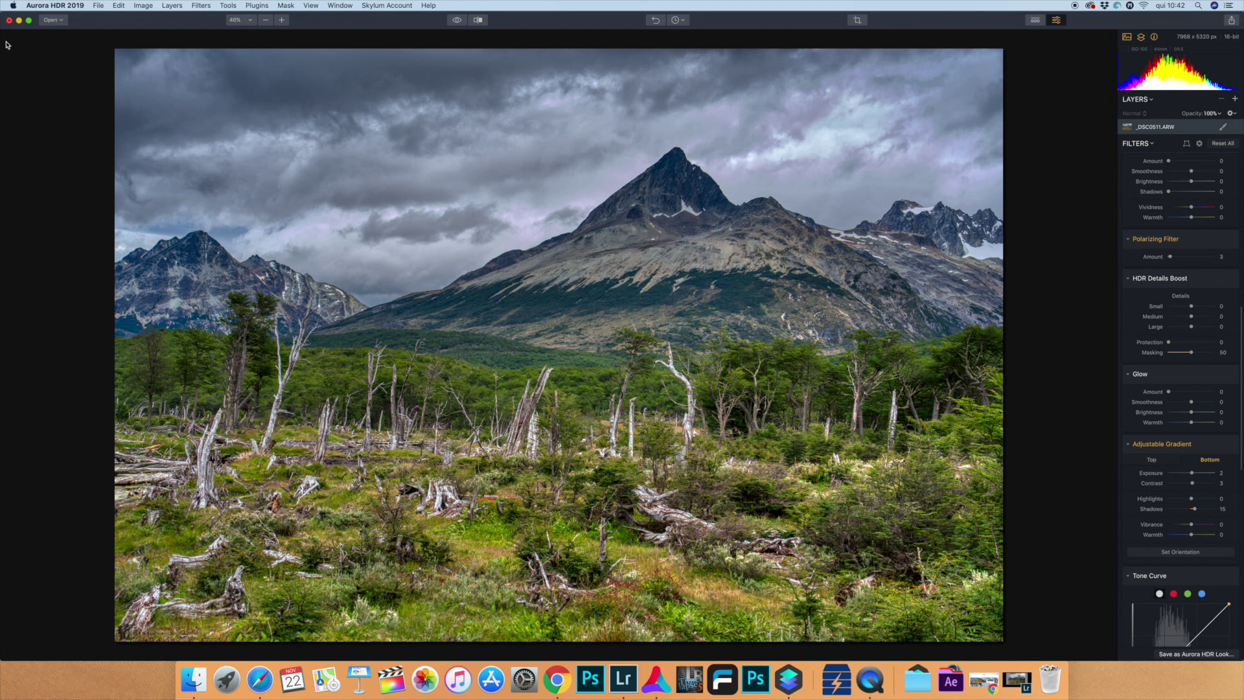
Minimize Aurora, move the Lightroom, Luminar and Aurora edit JPEGs to the desktop centre, and Quick Look them
click(19, 20)
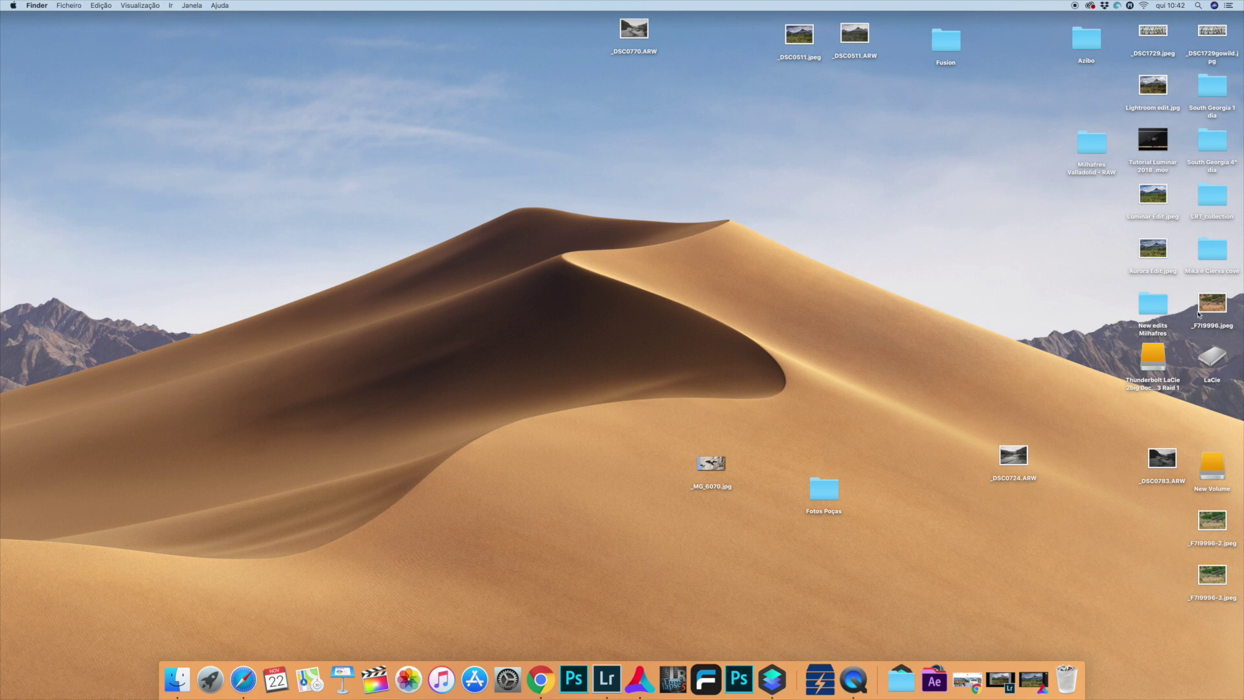
drag(1103, 190, 1165, 255)
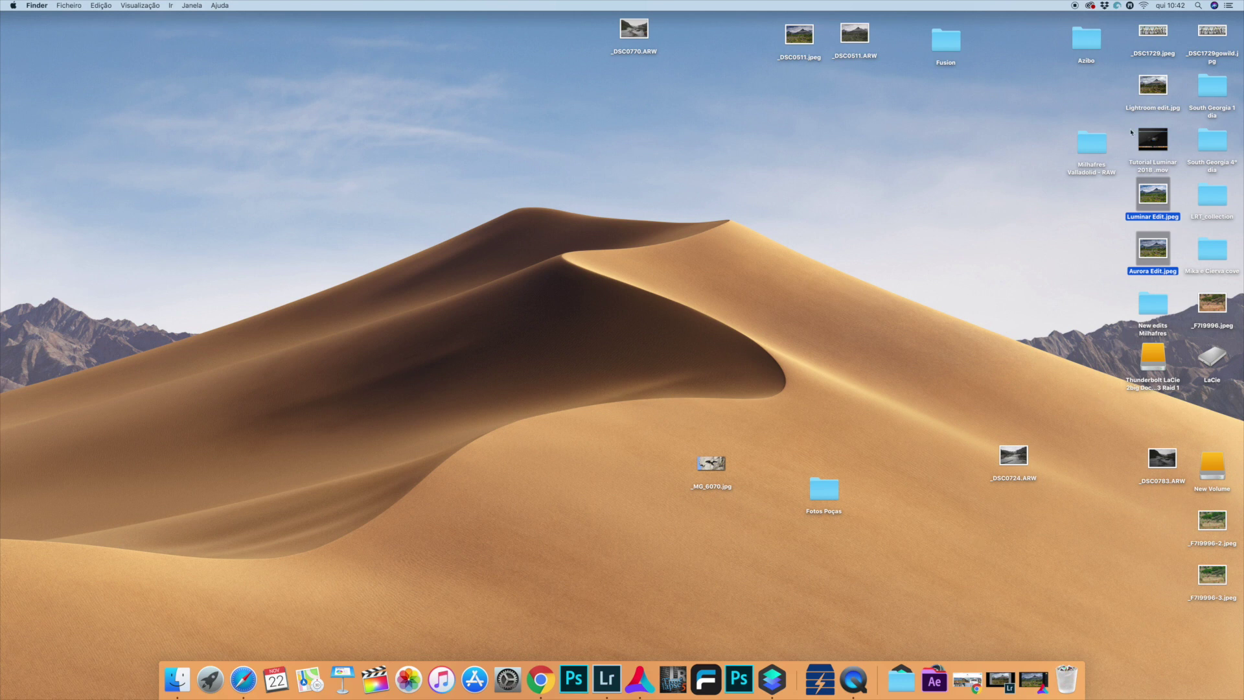
super+click(1160, 89)
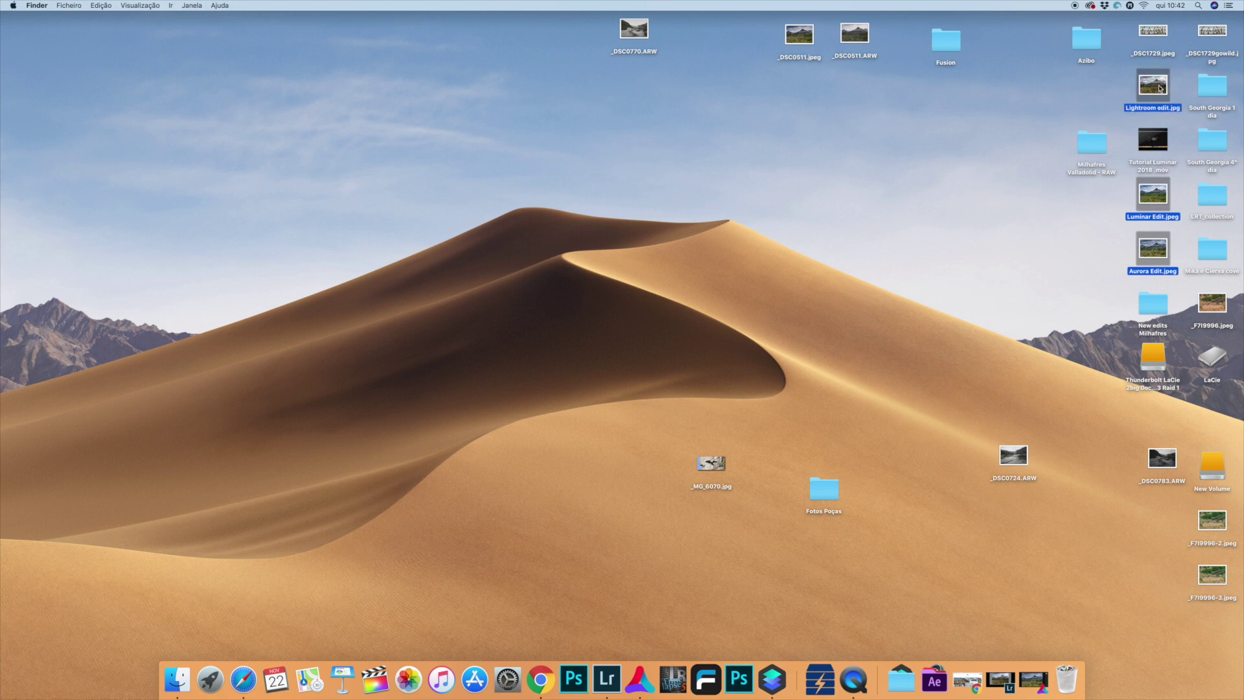
drag(1140, 200, 487, 246)
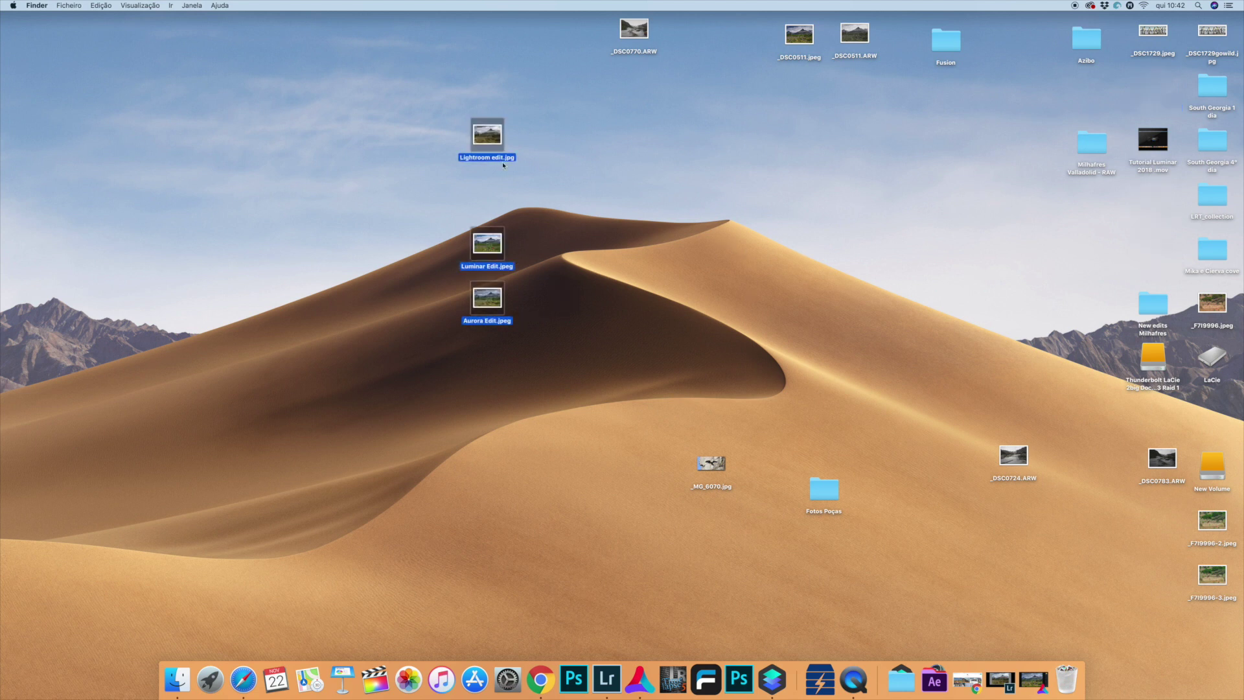
key(space)
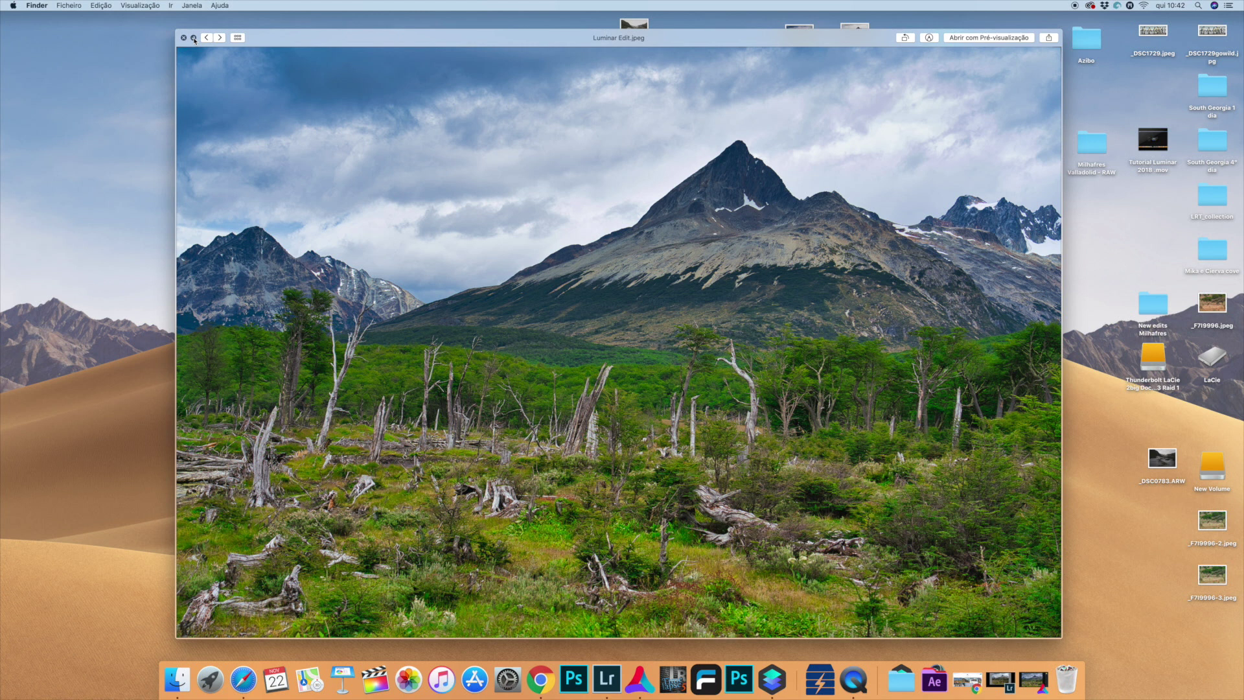
click(194, 38)
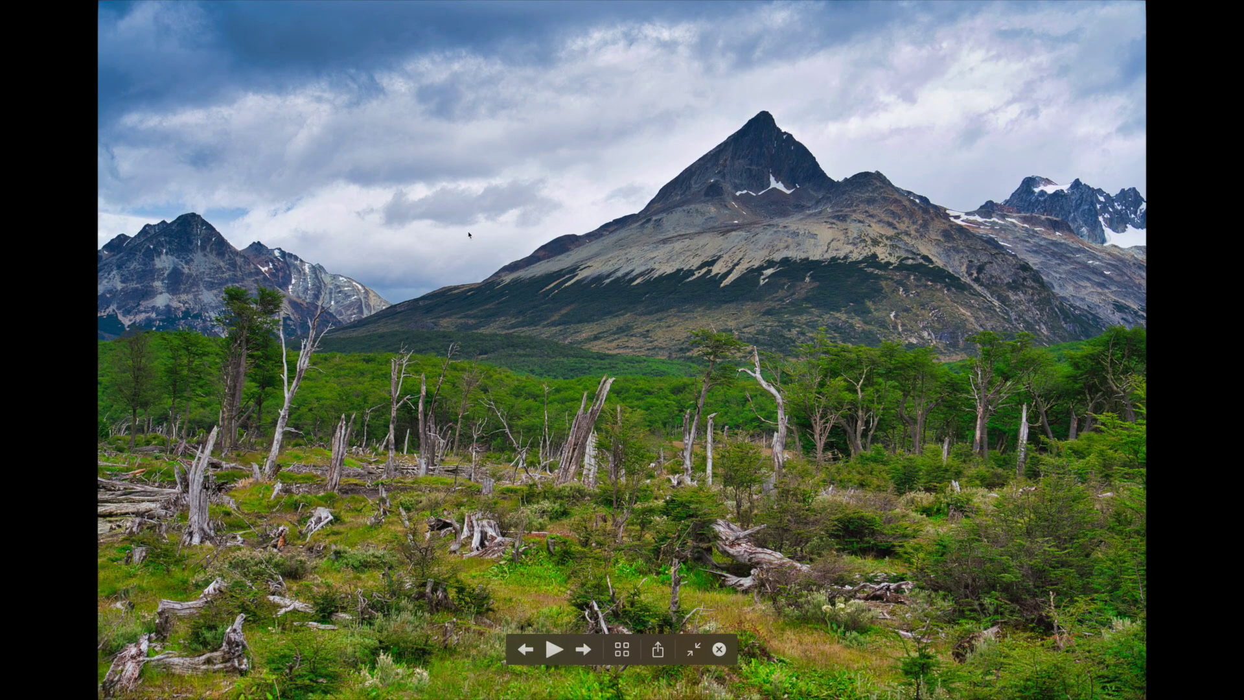
click(584, 650)
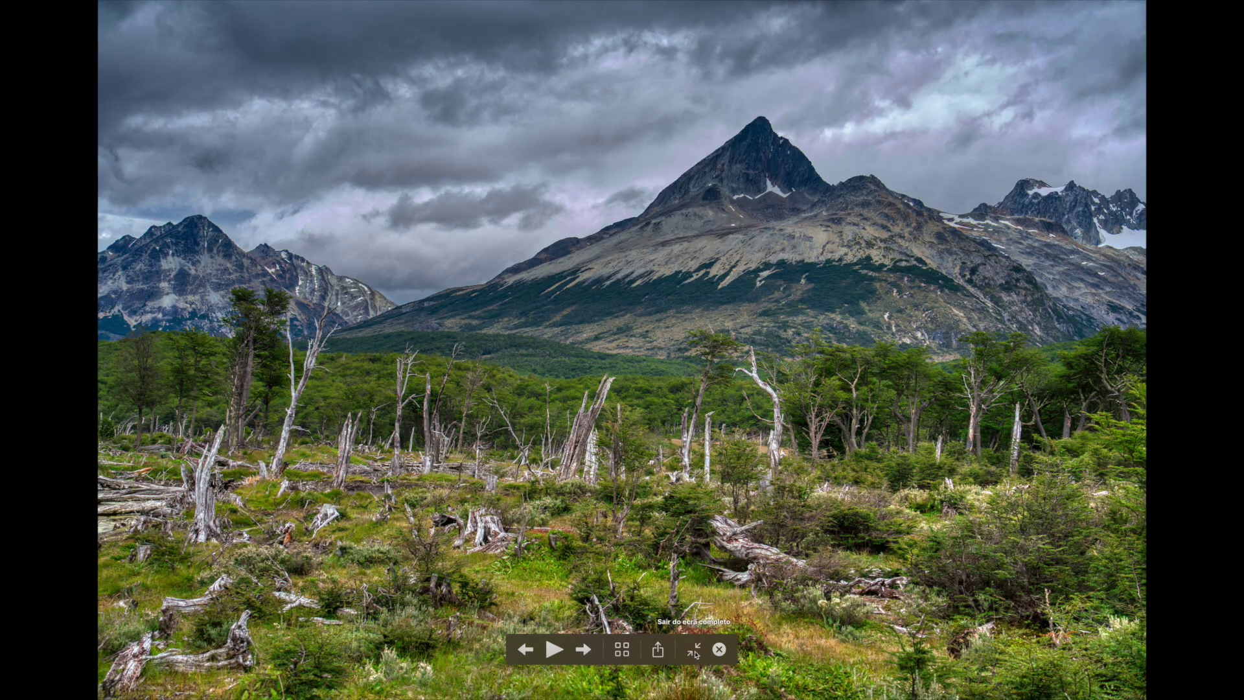
click(693, 649)
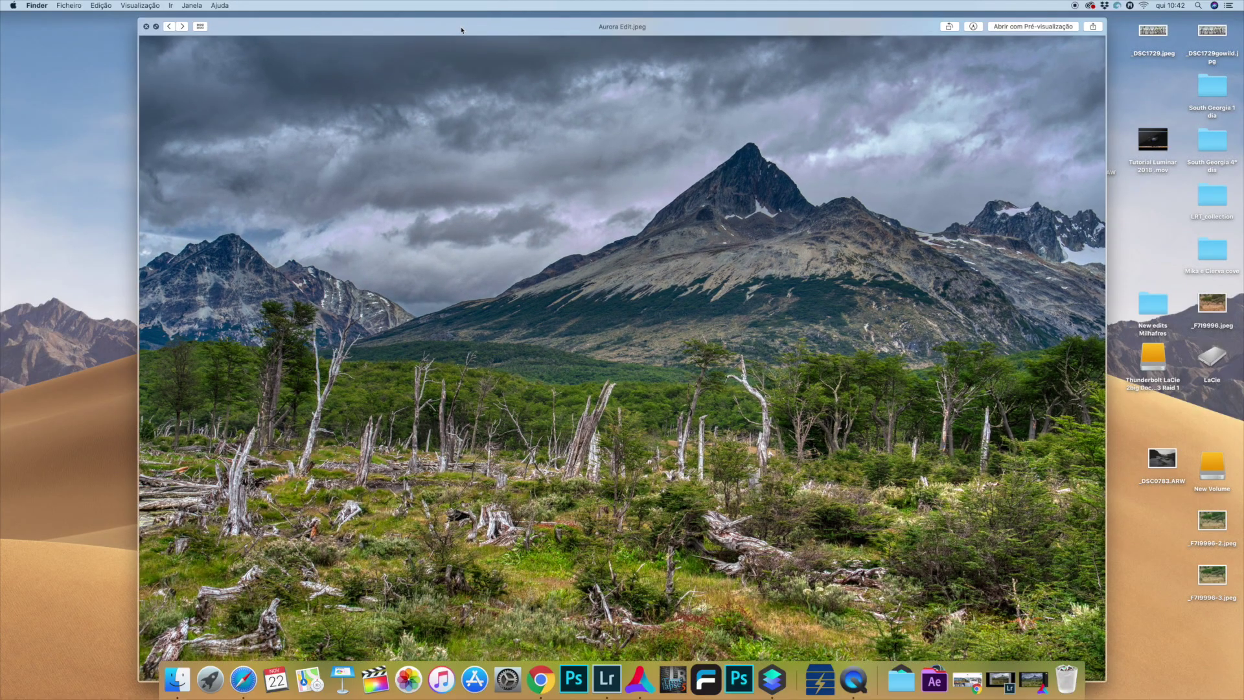
key(Left)
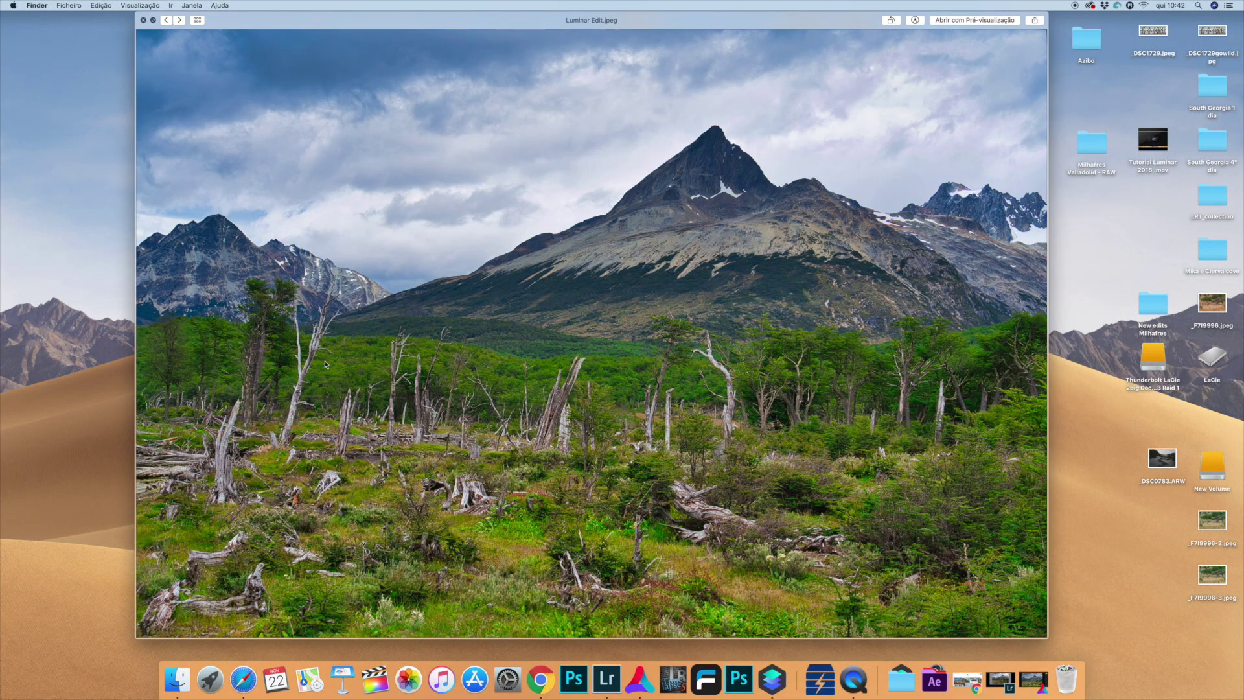
key(Right)
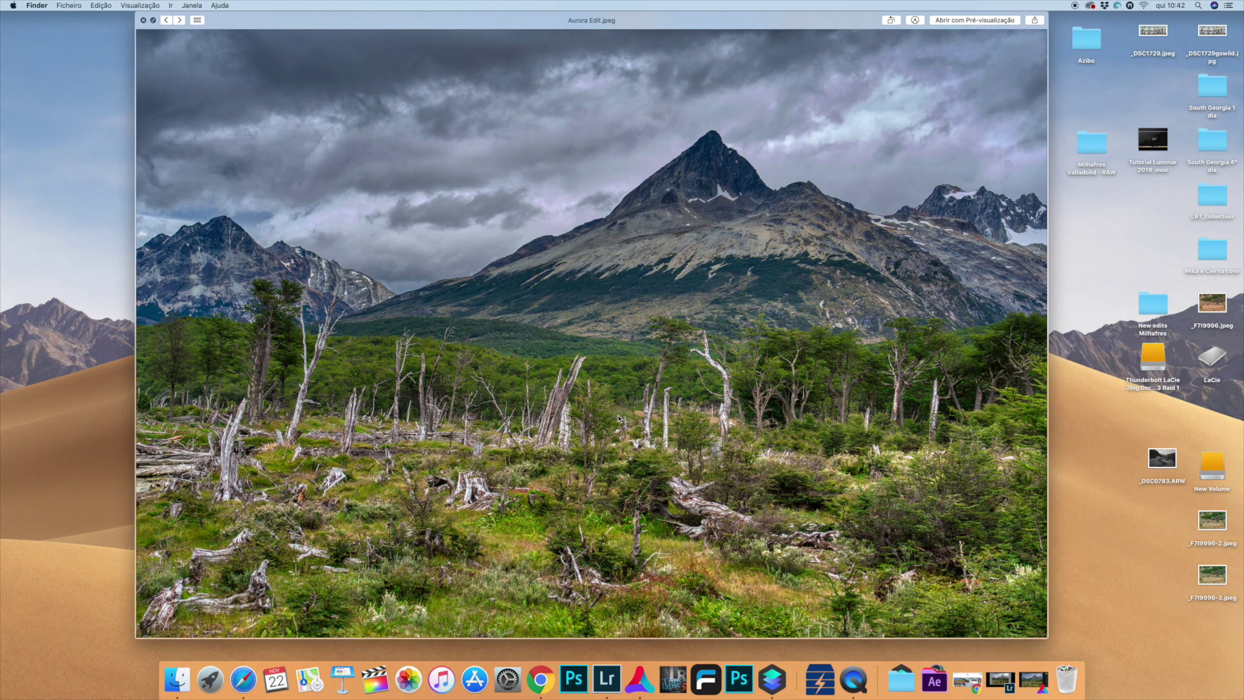
key(Right)
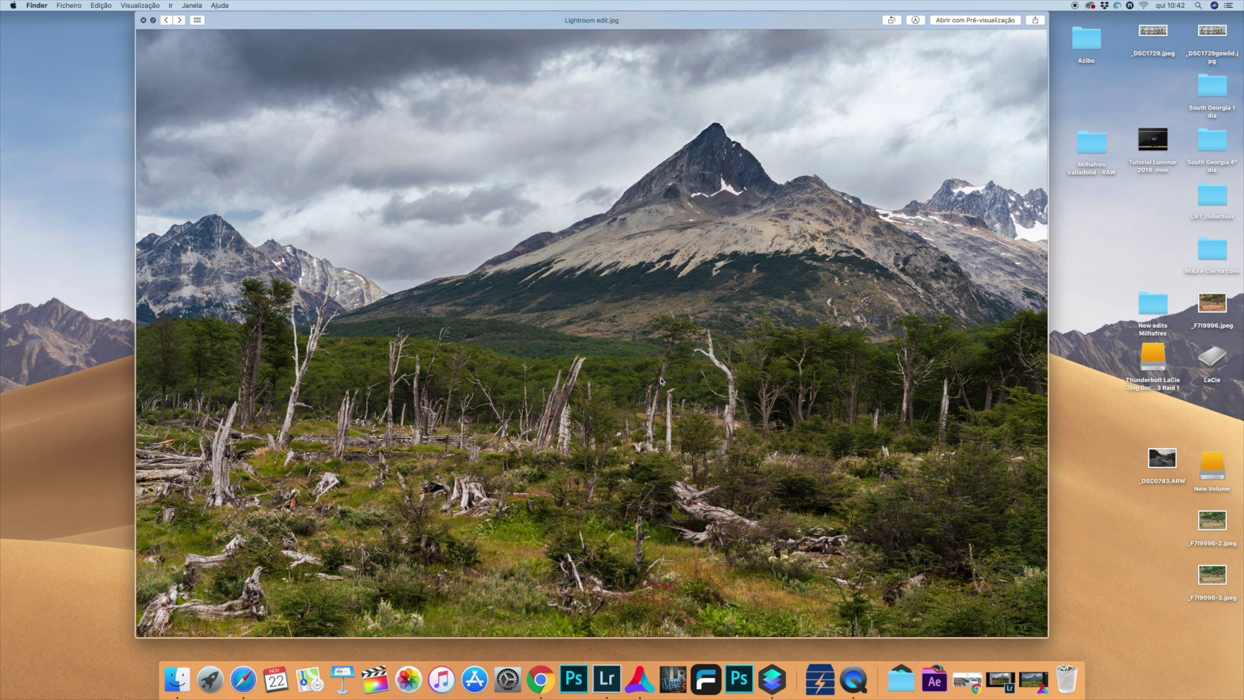
key(Right)
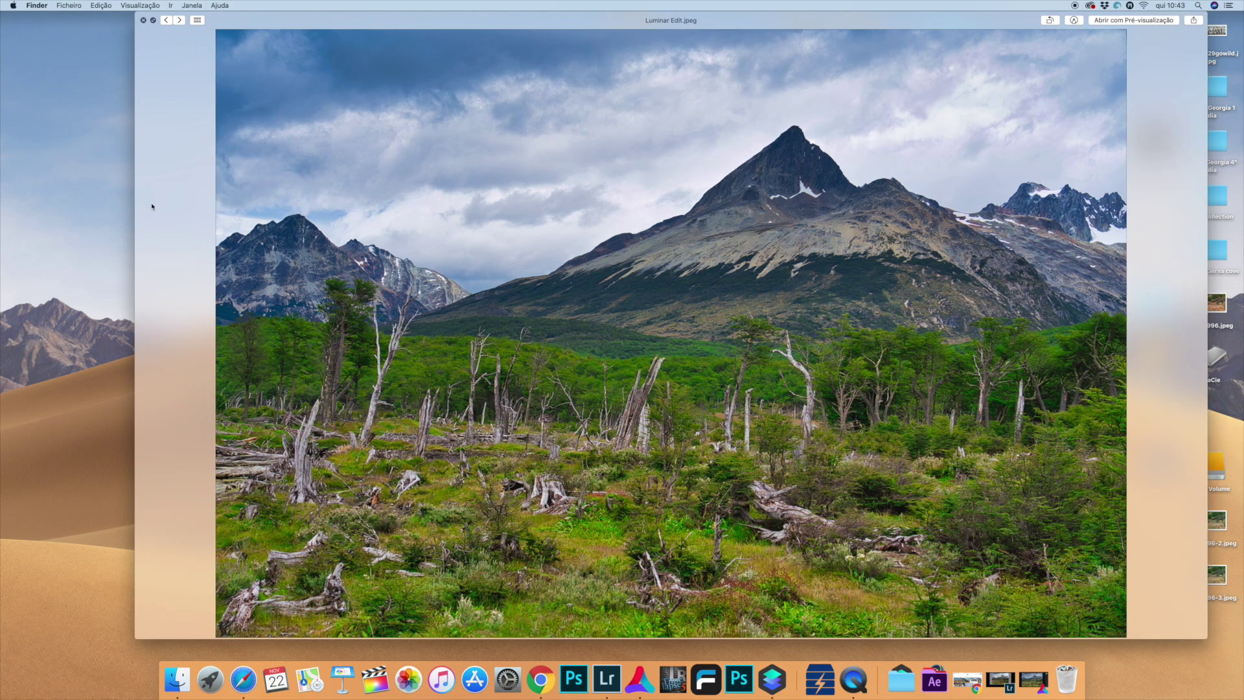
Widen the Quick Look window leftward and step through the previews to Lightroom edit.jpg
drag(136, 207, 24, 205)
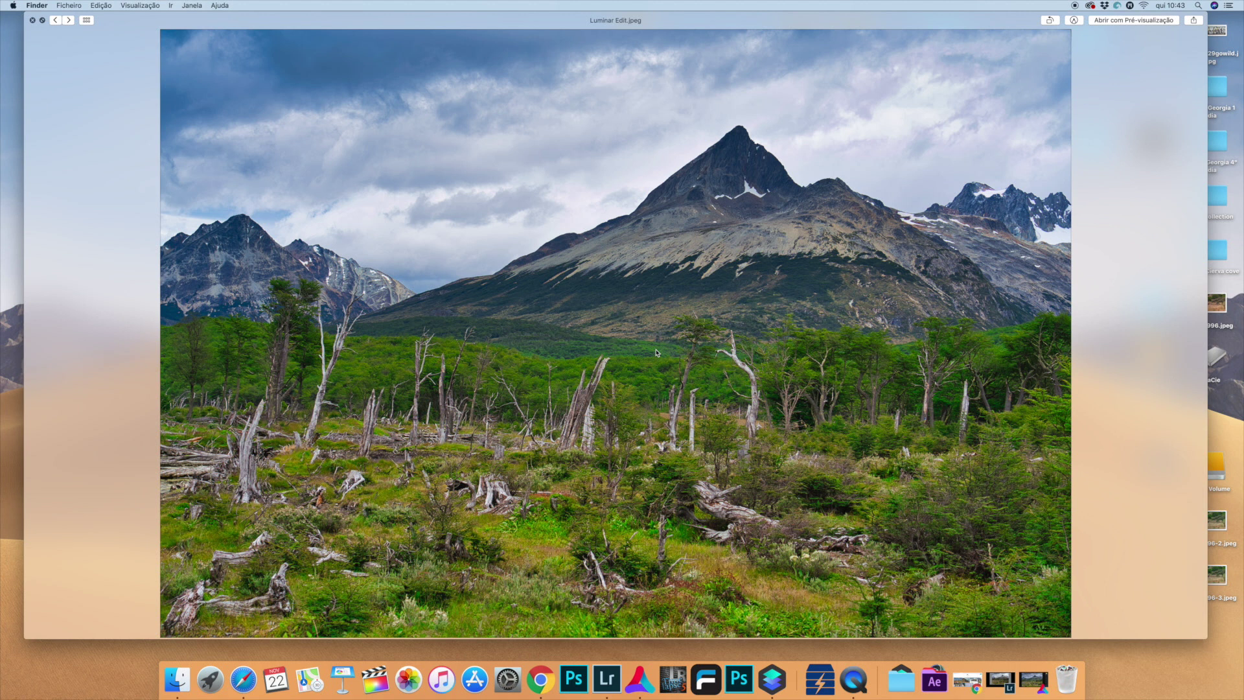
key(Left)
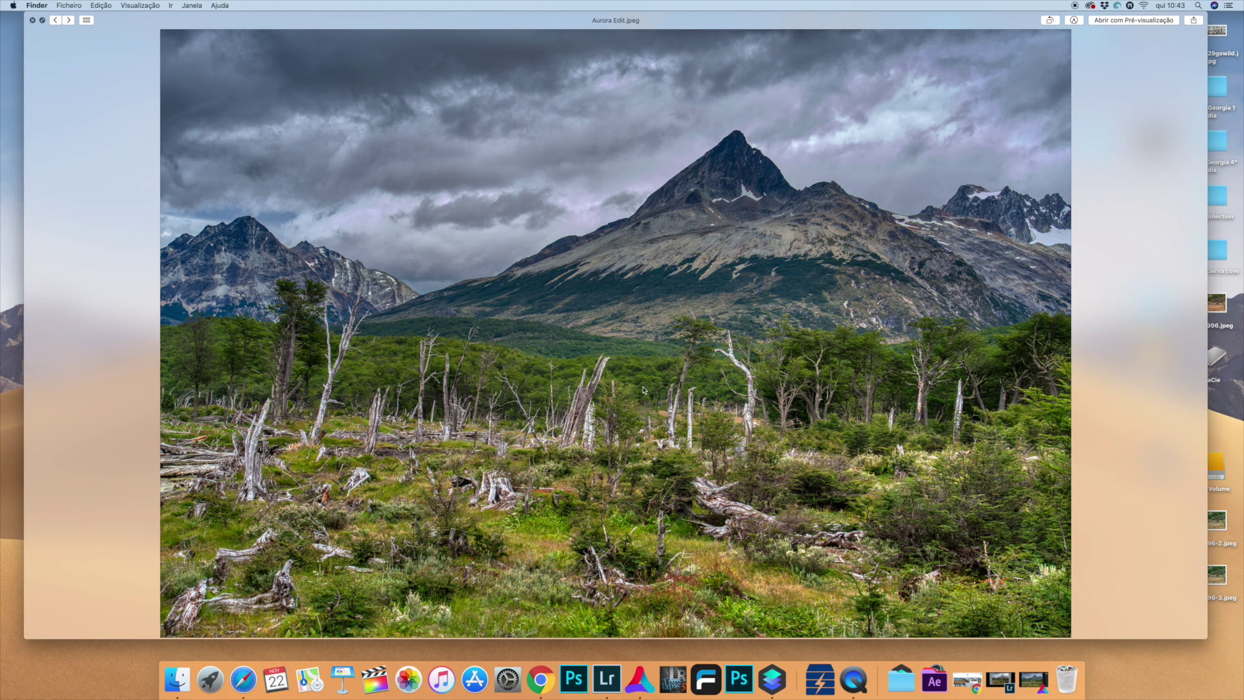
key(Right)
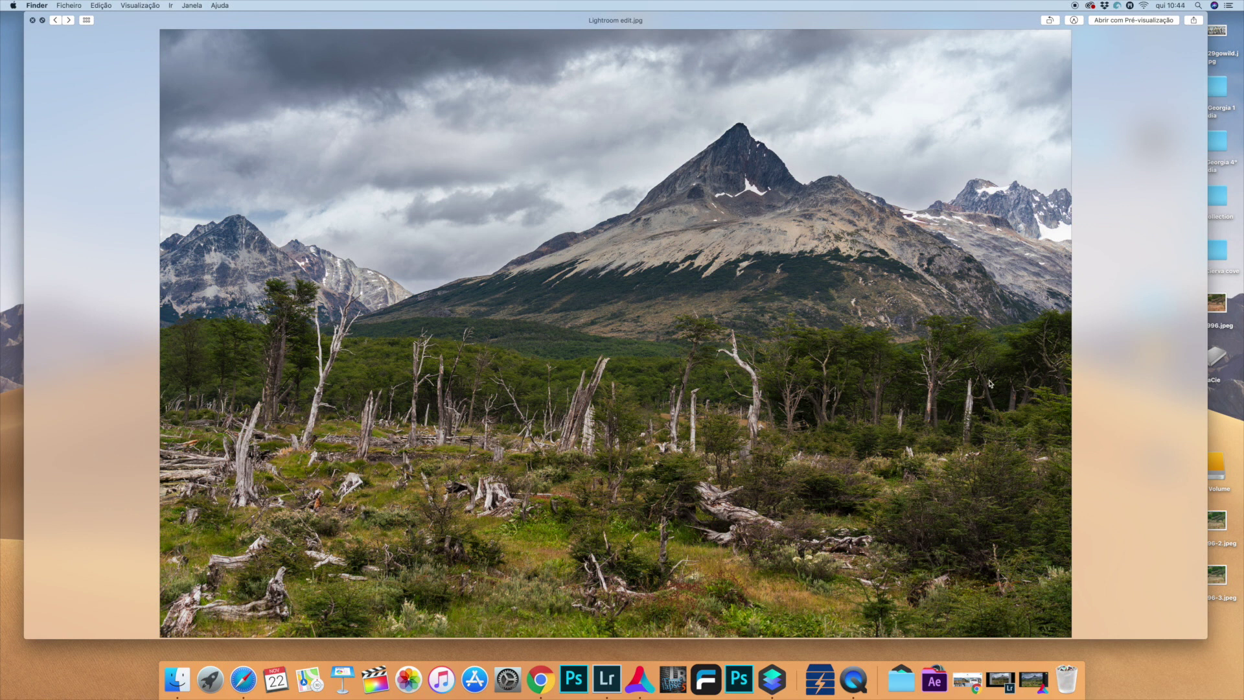
key(Right)
key(Left)
key(Right)
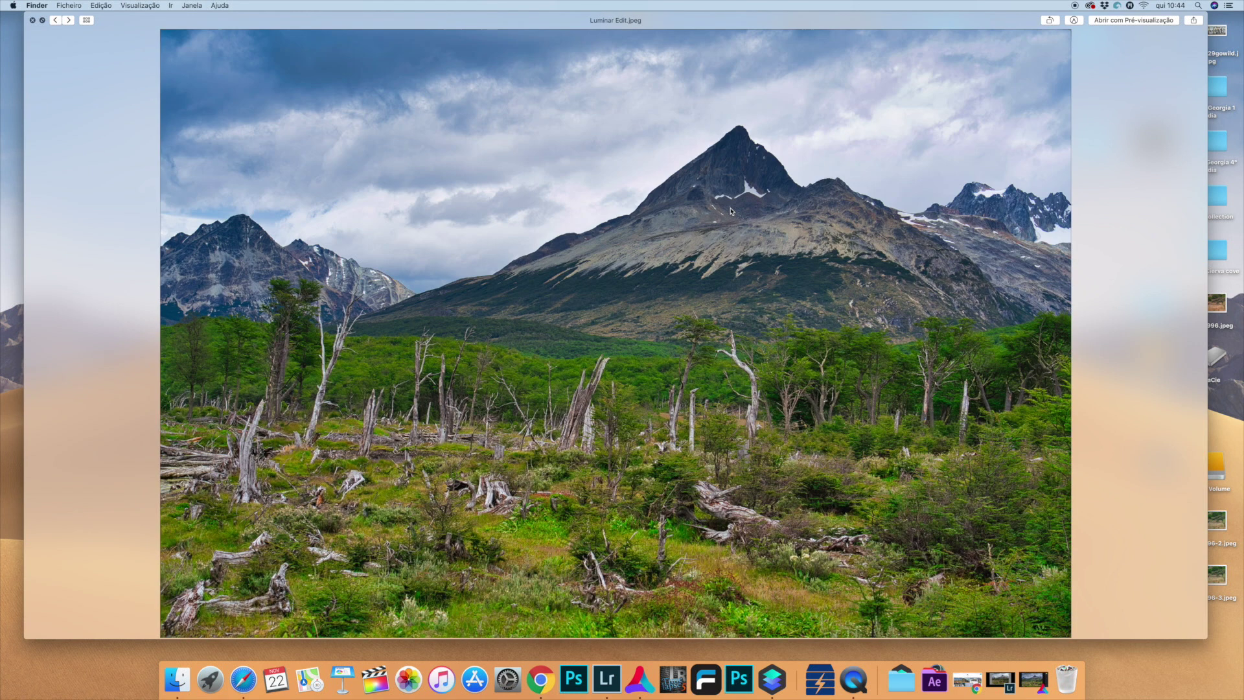
key(Right)
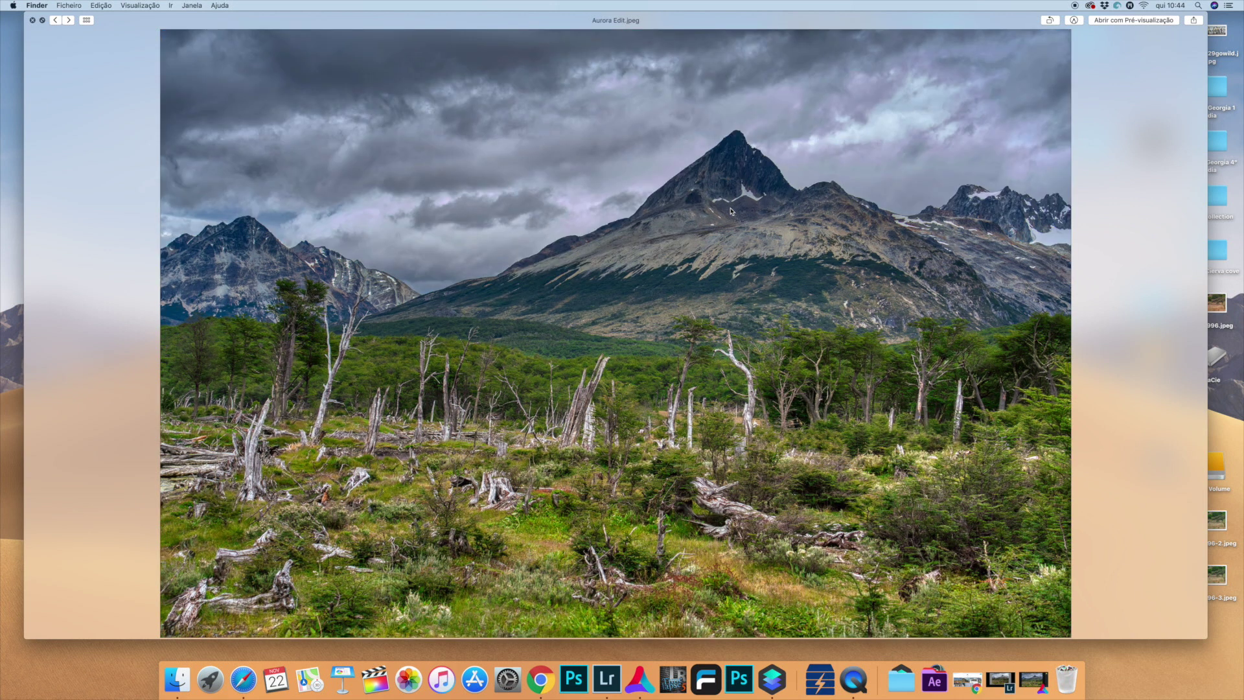
key(Right)
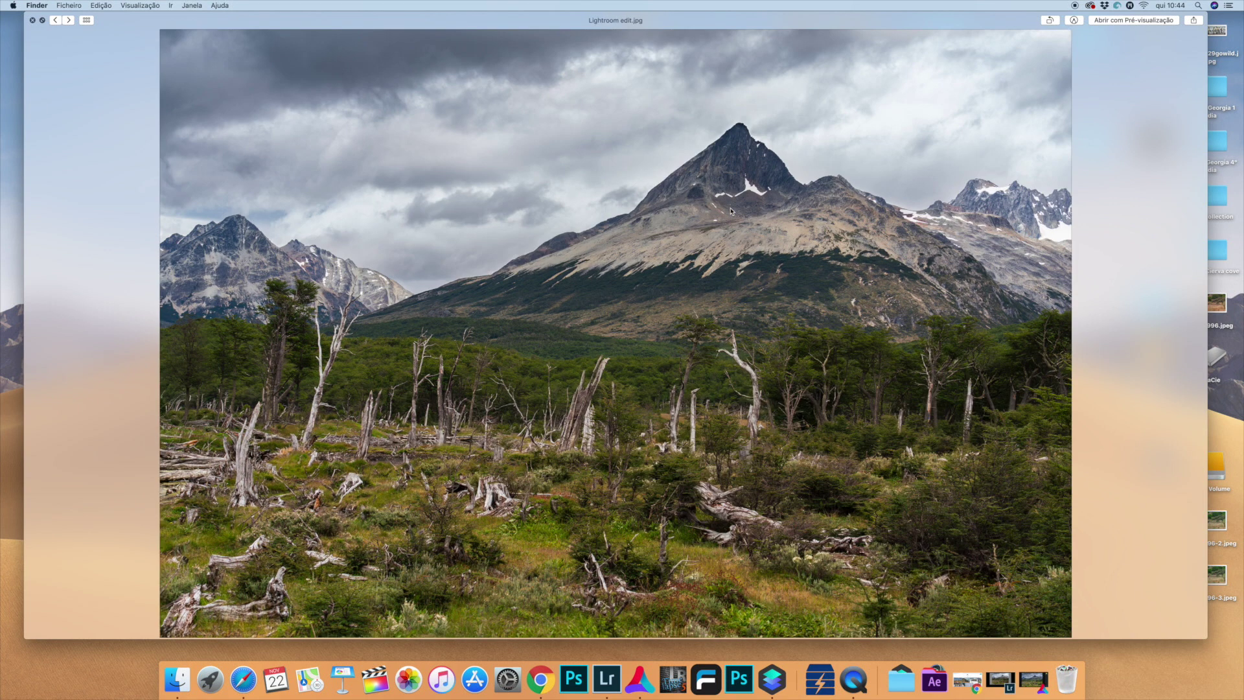
key(Left)
key(Left)
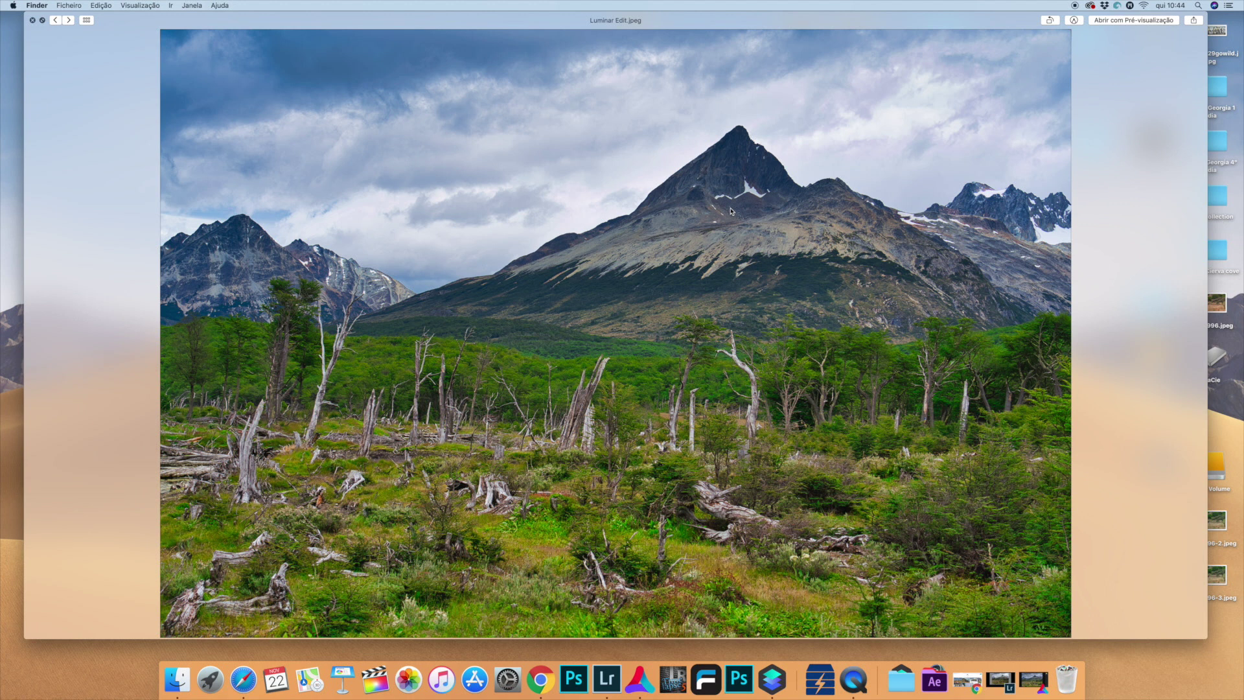
key(Right)
key(Right)
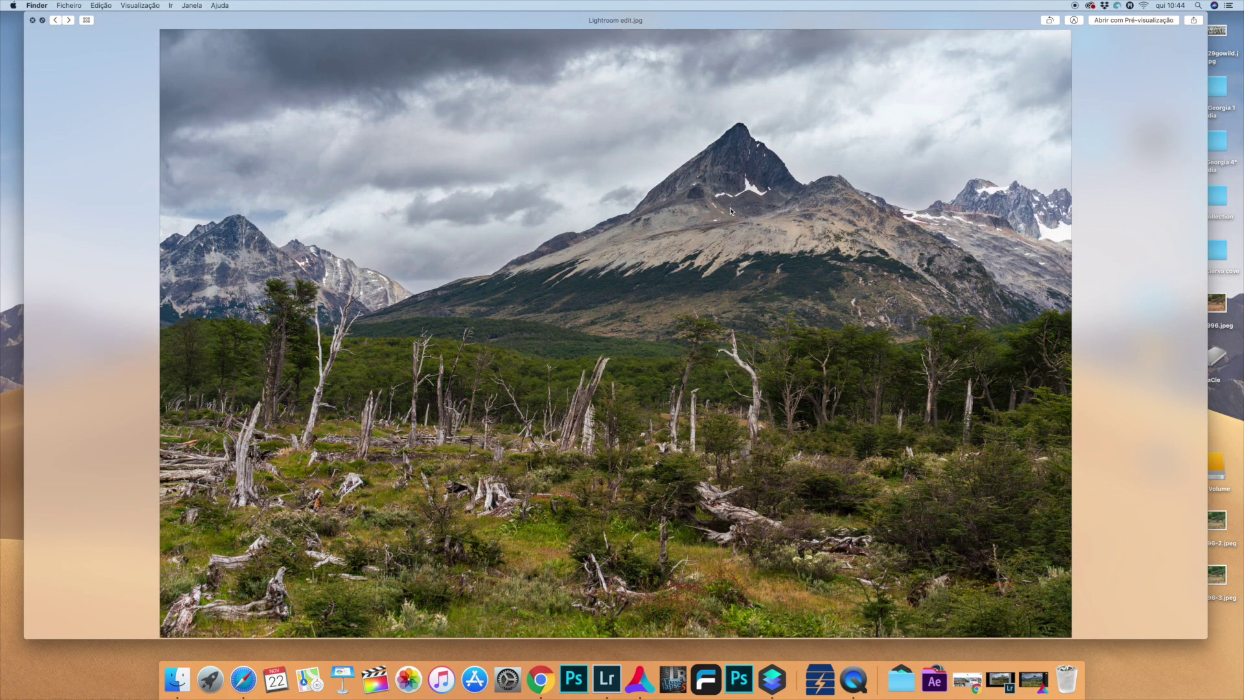